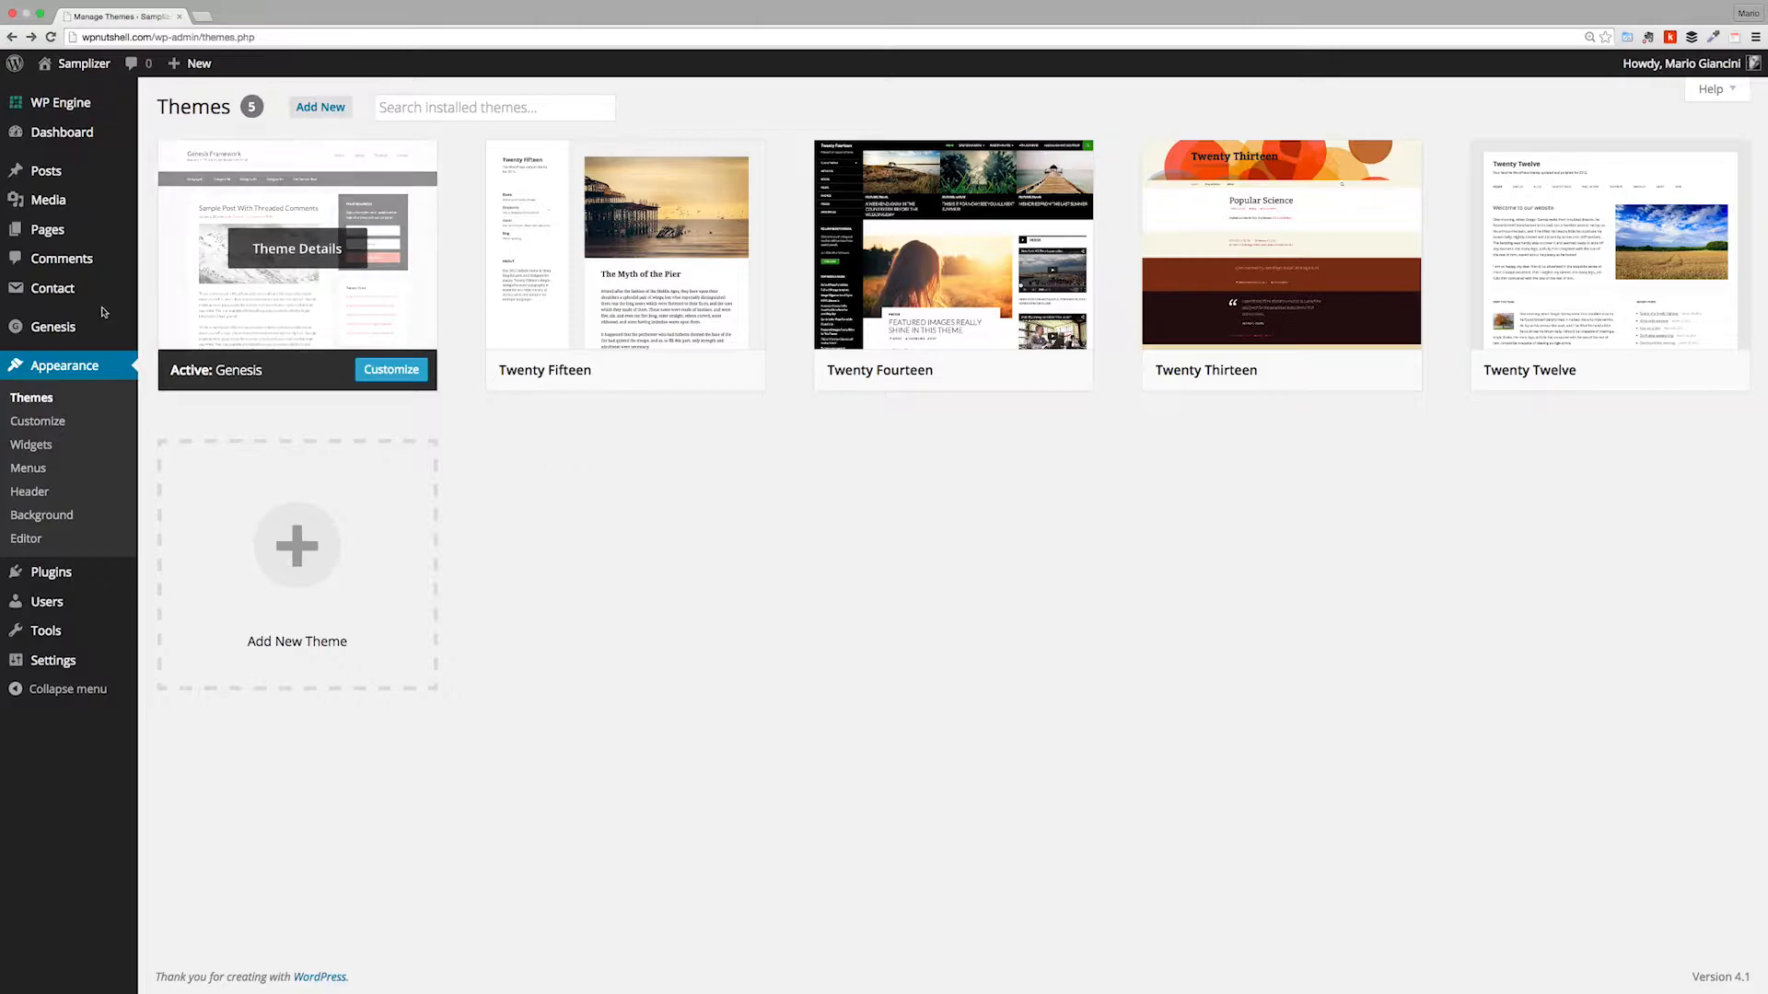
Step: Look over the Customizer sections for the active Genesis theme and return to the Themes page
{"action": "left_click", "coordinate": [389, 371]}
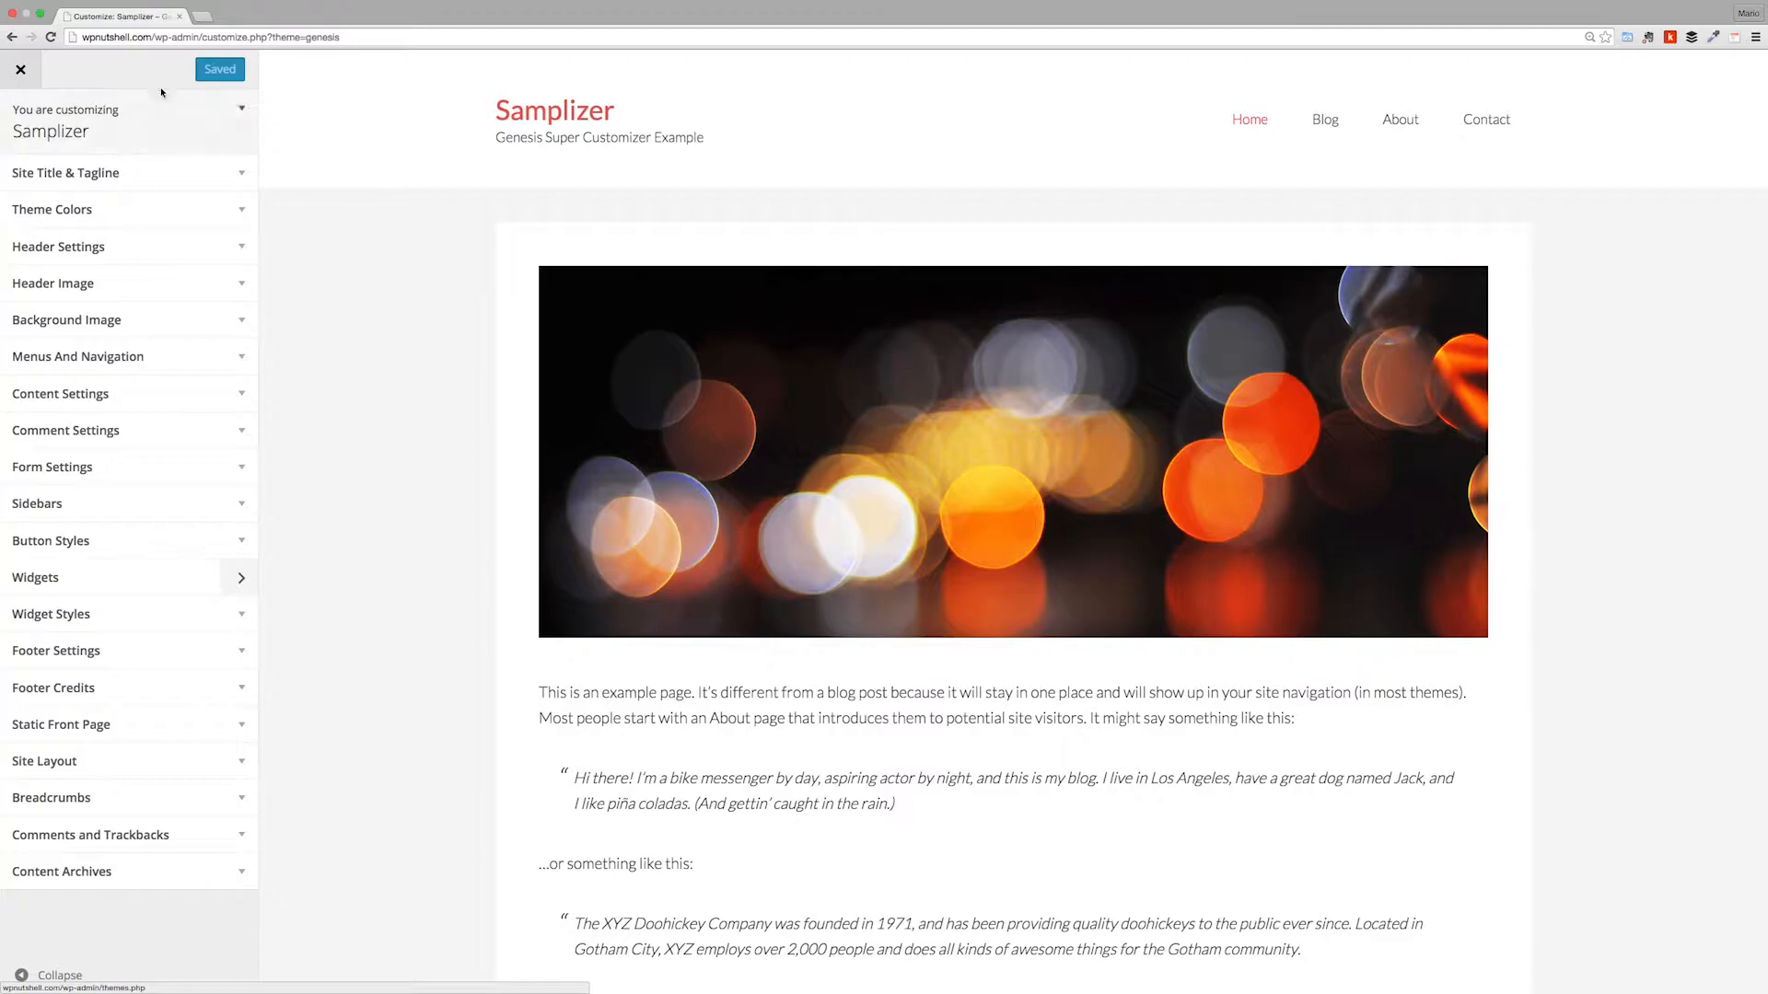
{"action": "left_click", "coordinate": [21, 71]}
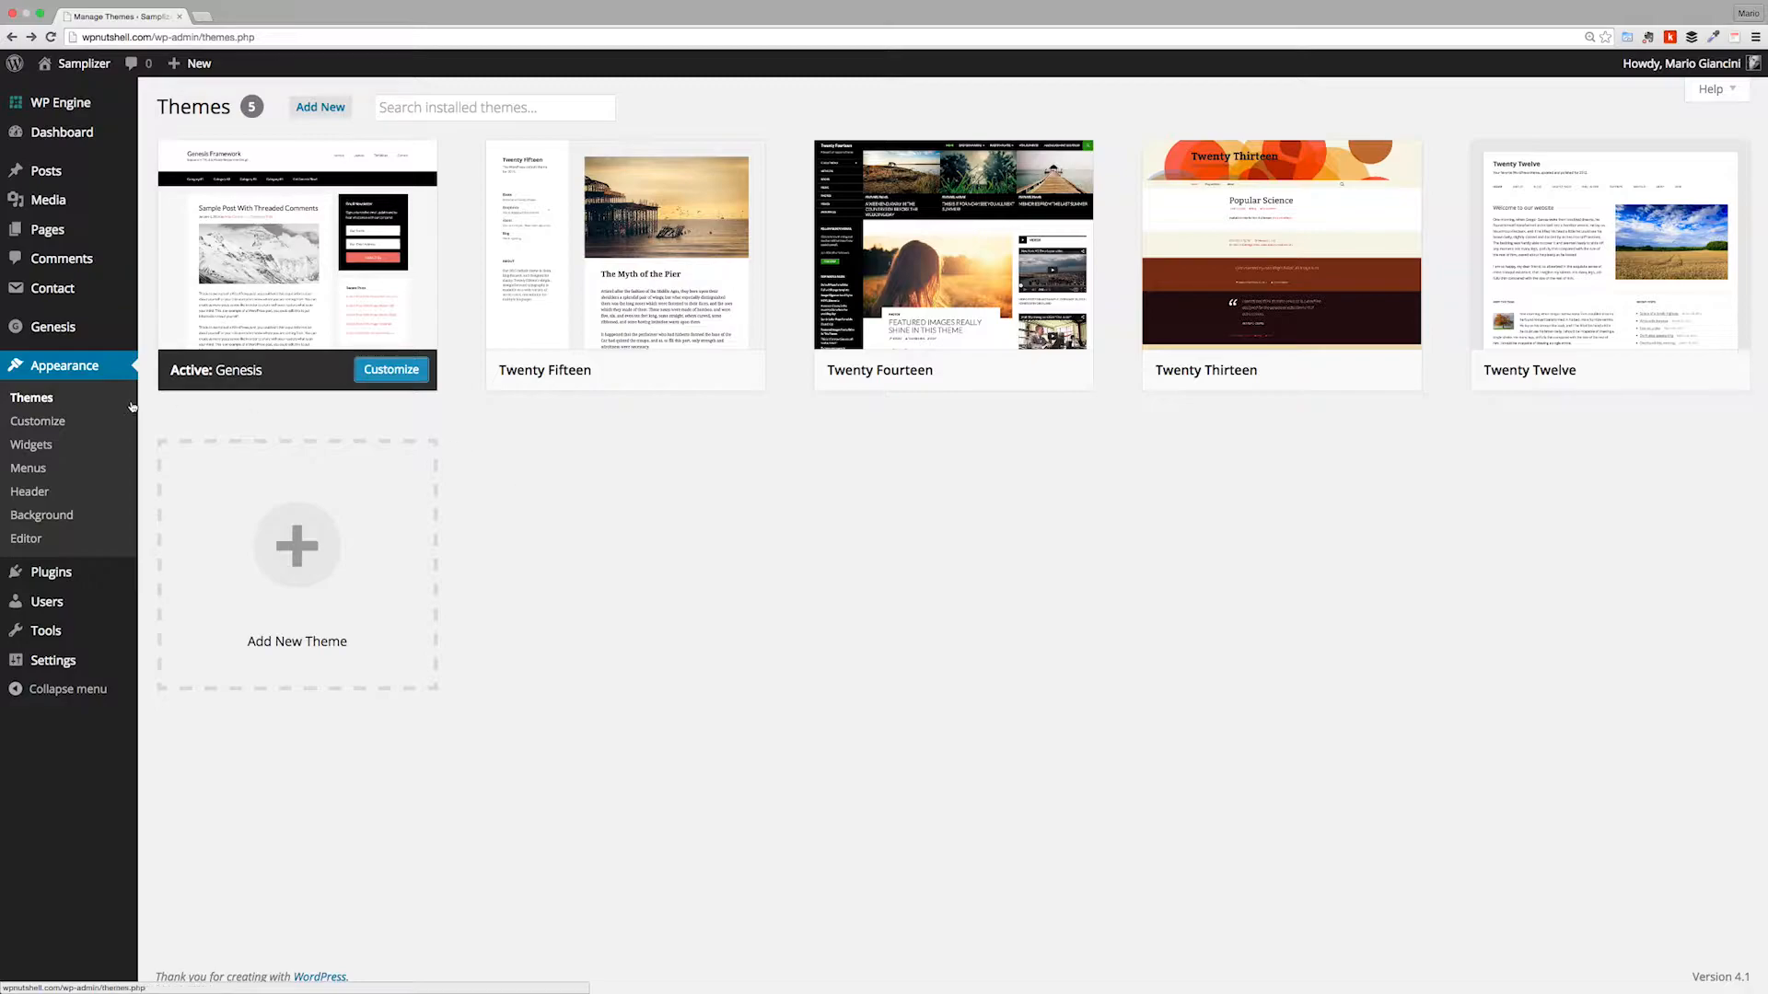
Step: Deactivate the Genesis Super Customizer plugin among the installed plugins
{"action": "mouse_move", "coordinate": [108, 575]}
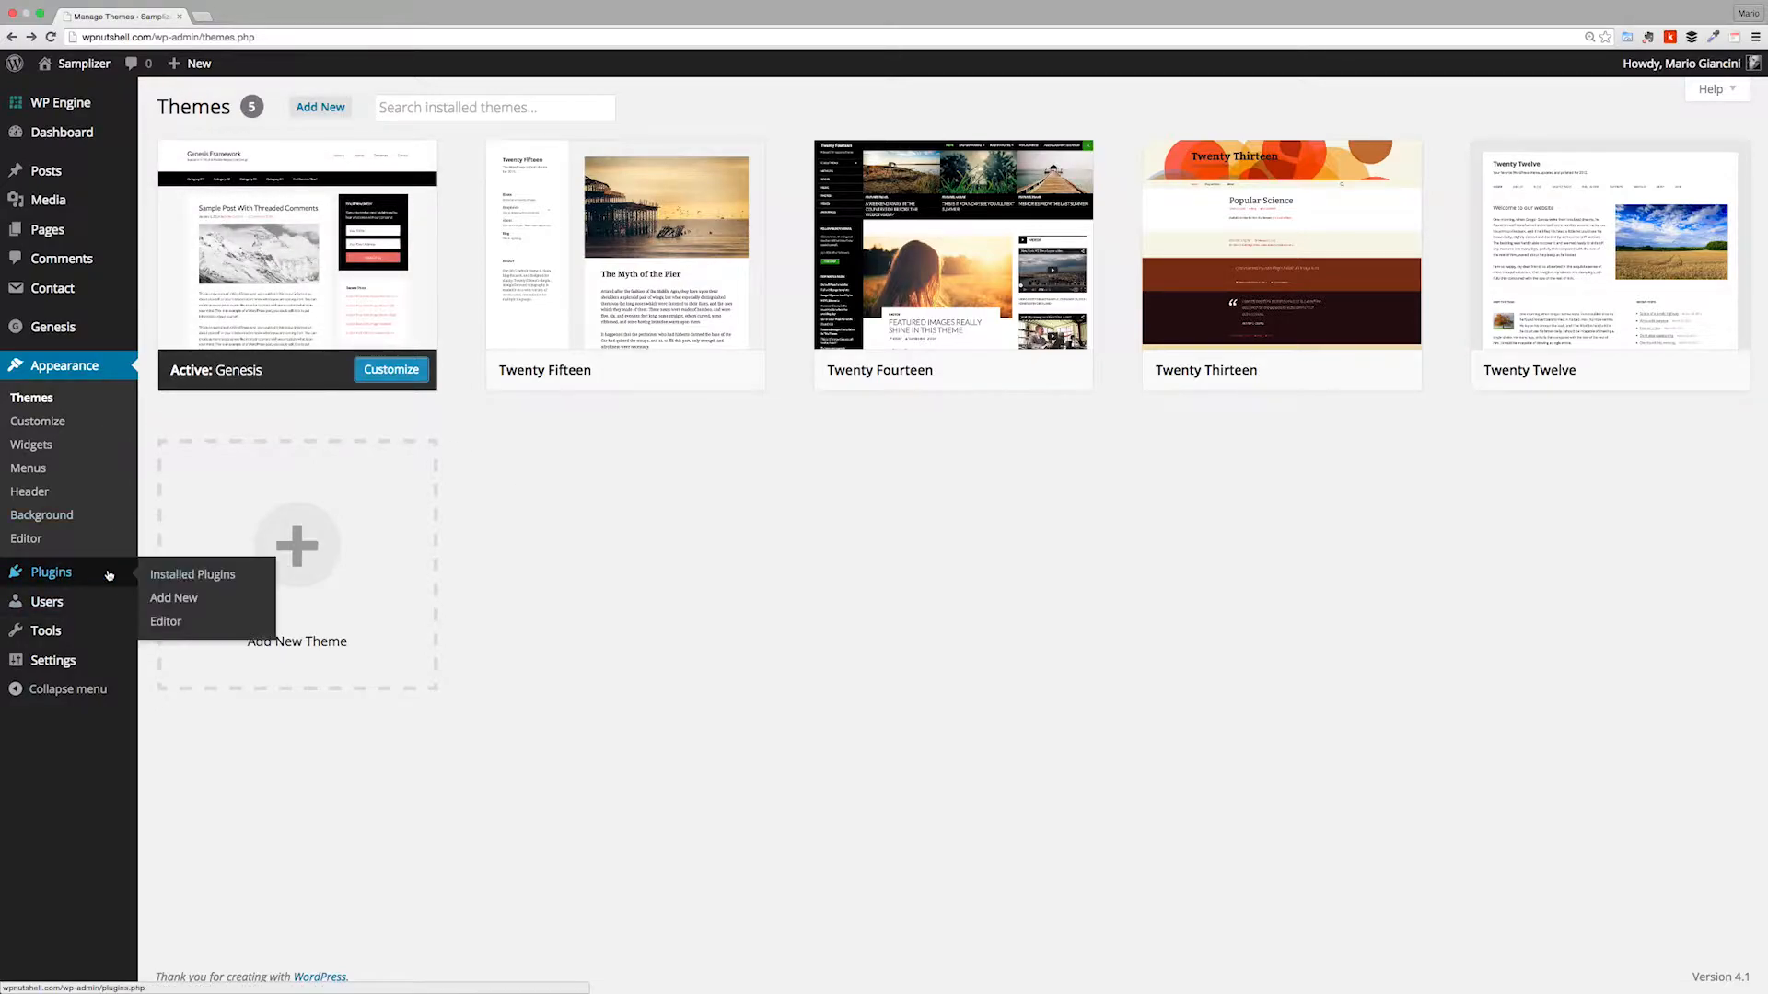
{"action": "left_click", "coordinate": [179, 575]}
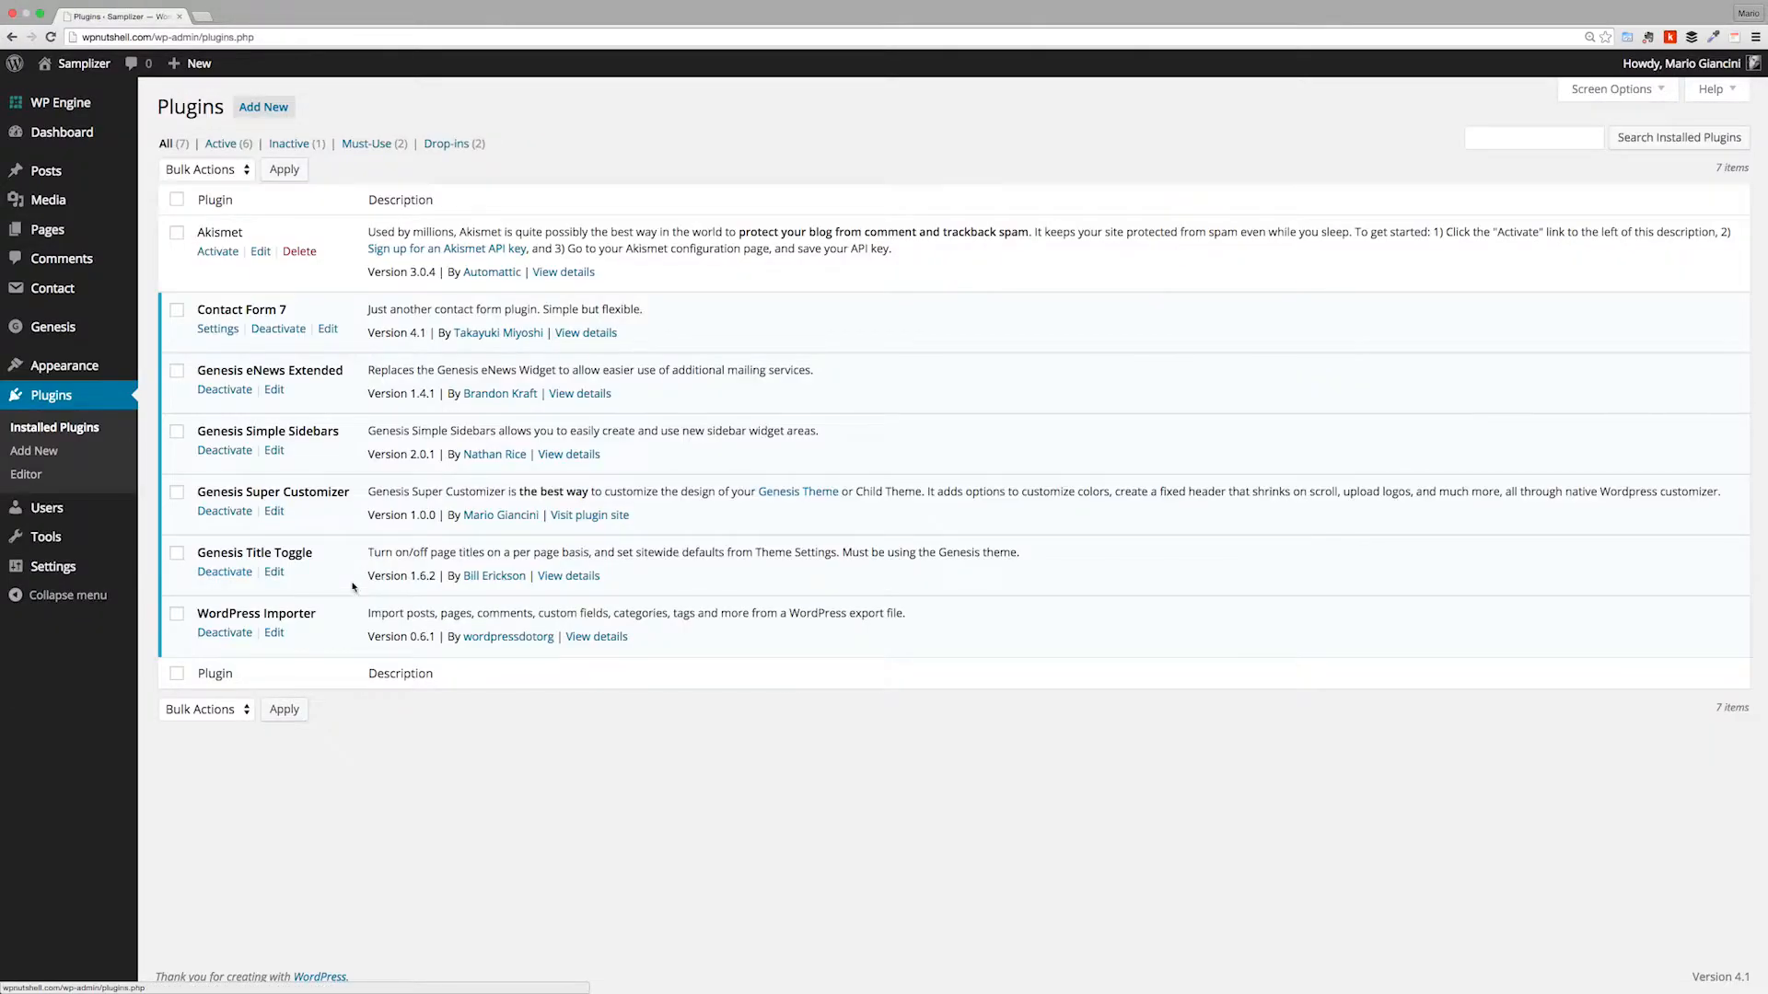
{"action": "left_click", "coordinate": [224, 511]}
Step: View the theme Customizer without the plugin and reactivate Genesis Super Customizer
{"action": "mouse_move", "coordinate": [74, 366]}
{"action": "left_click", "coordinate": [171, 392]}
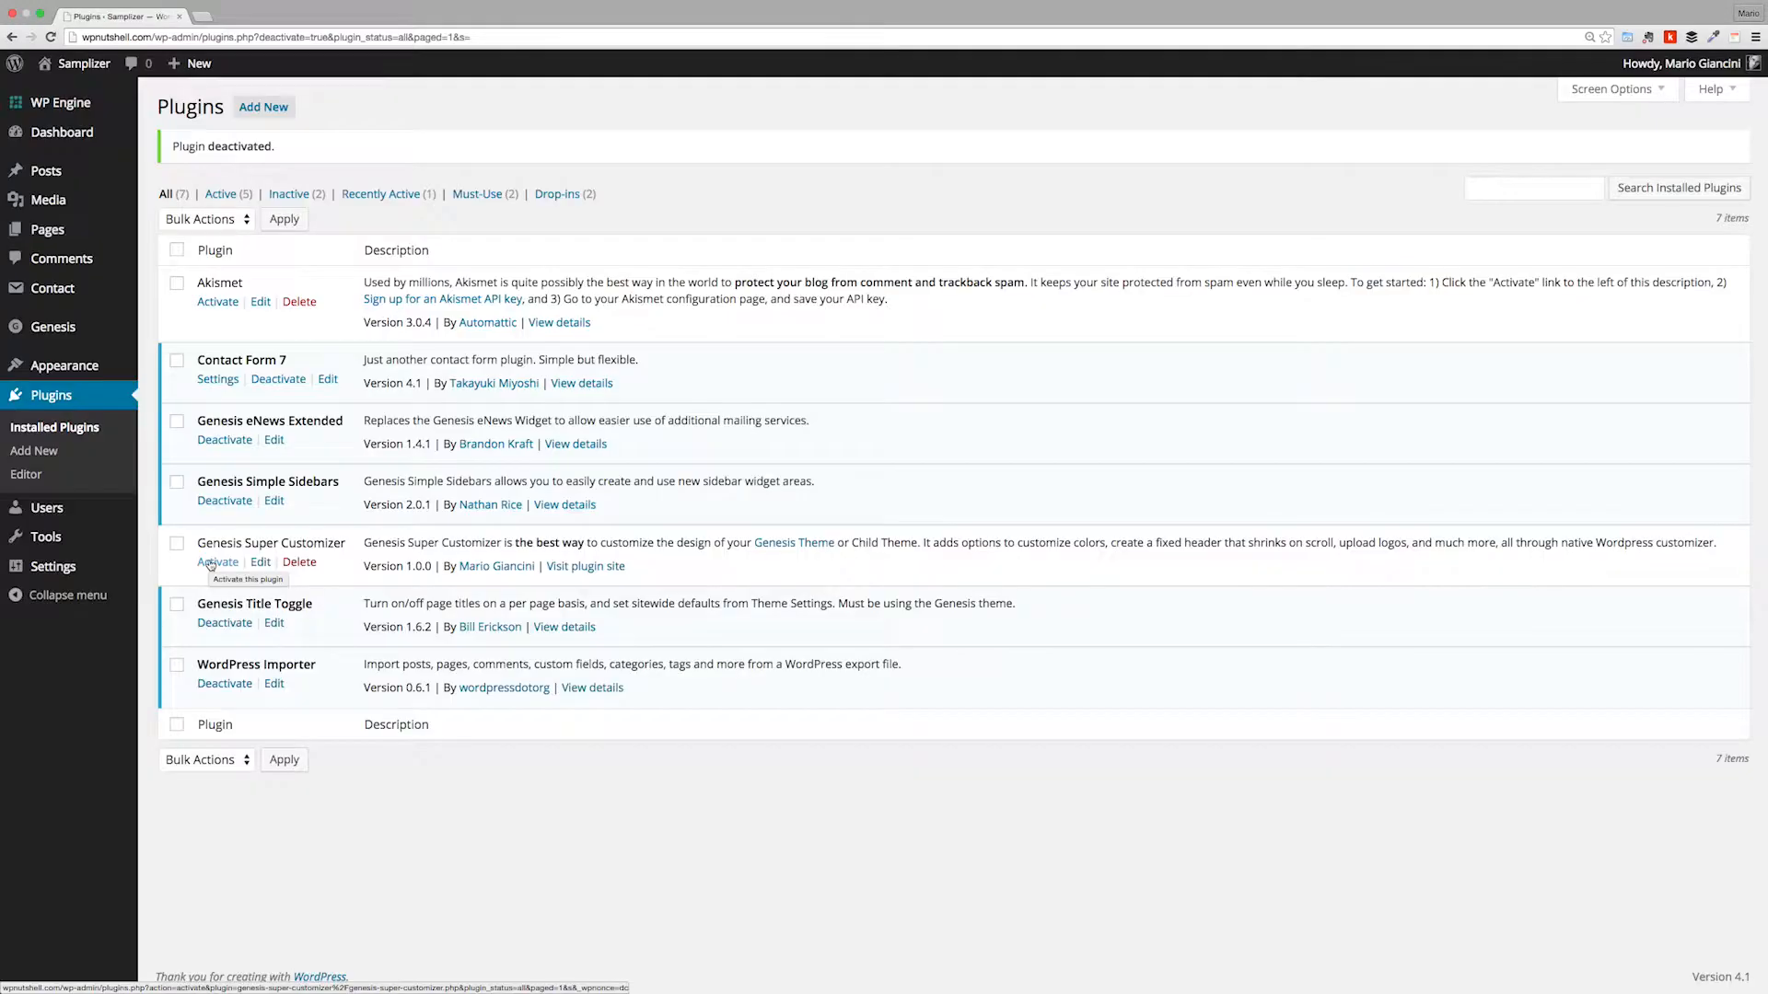
{"action": "left_click", "coordinate": [211, 564]}
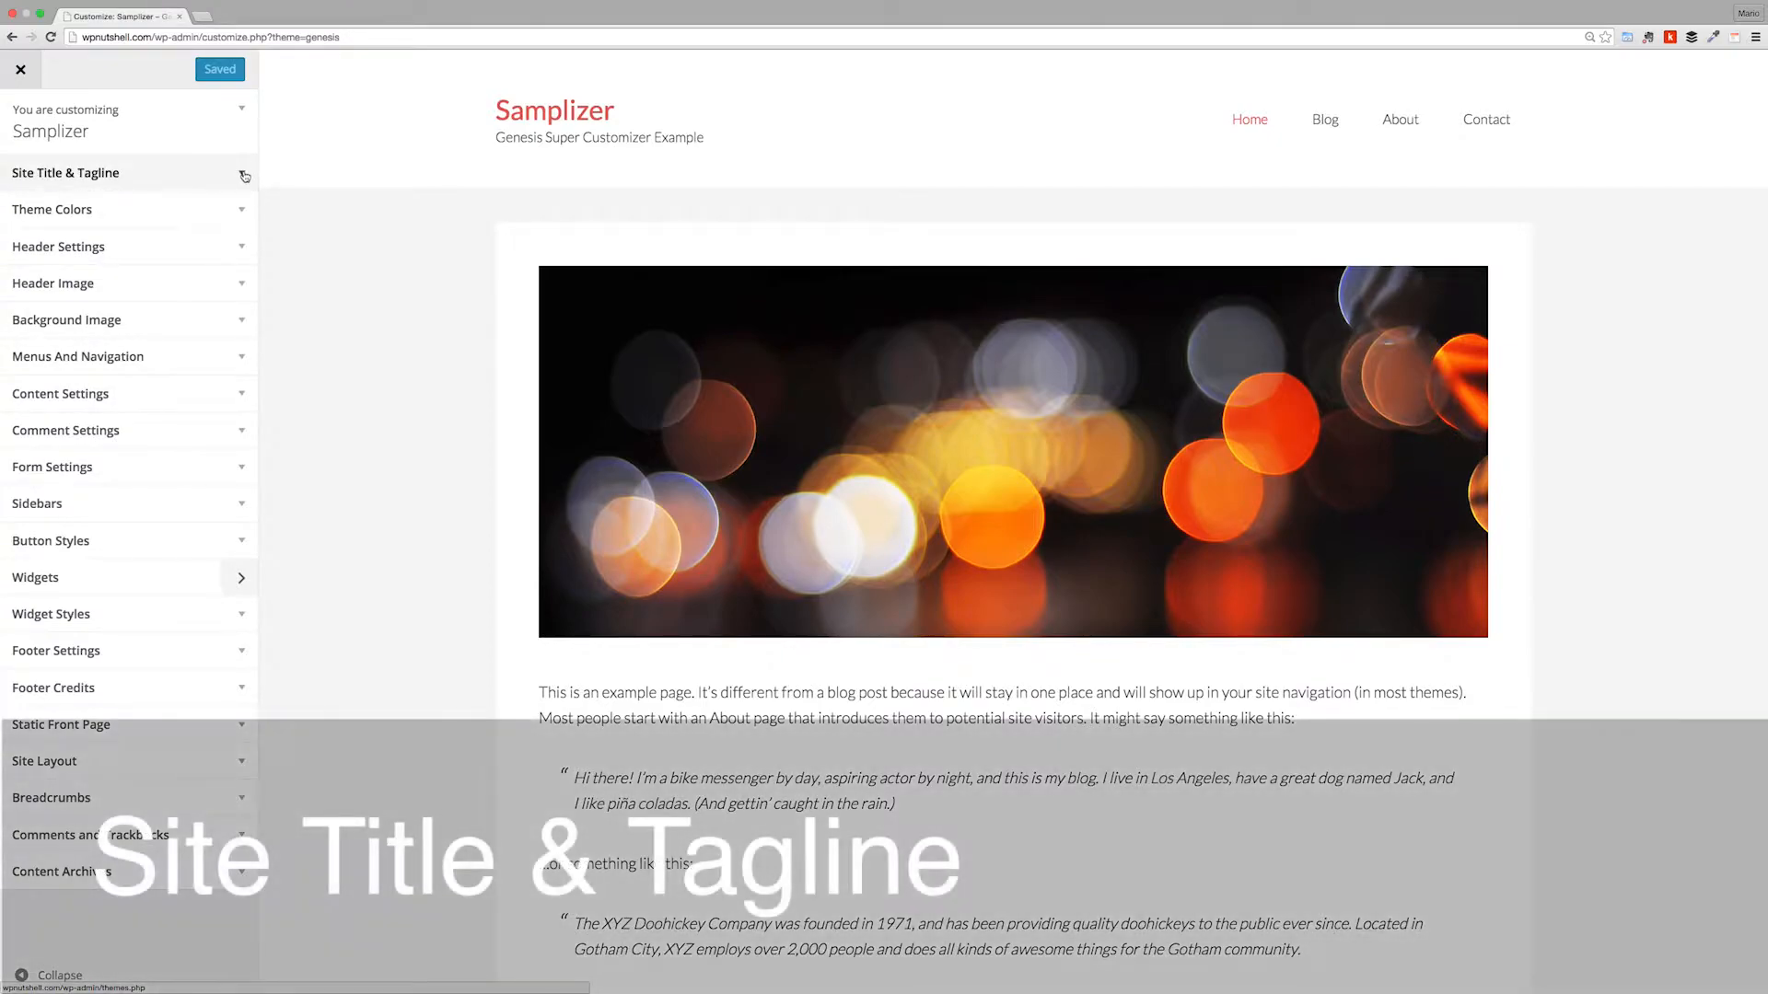
Step: Review the Site Title & Tagline settings and set the Title Text Style to UPPERCASE
{"action": "left_click", "coordinate": [241, 173]}
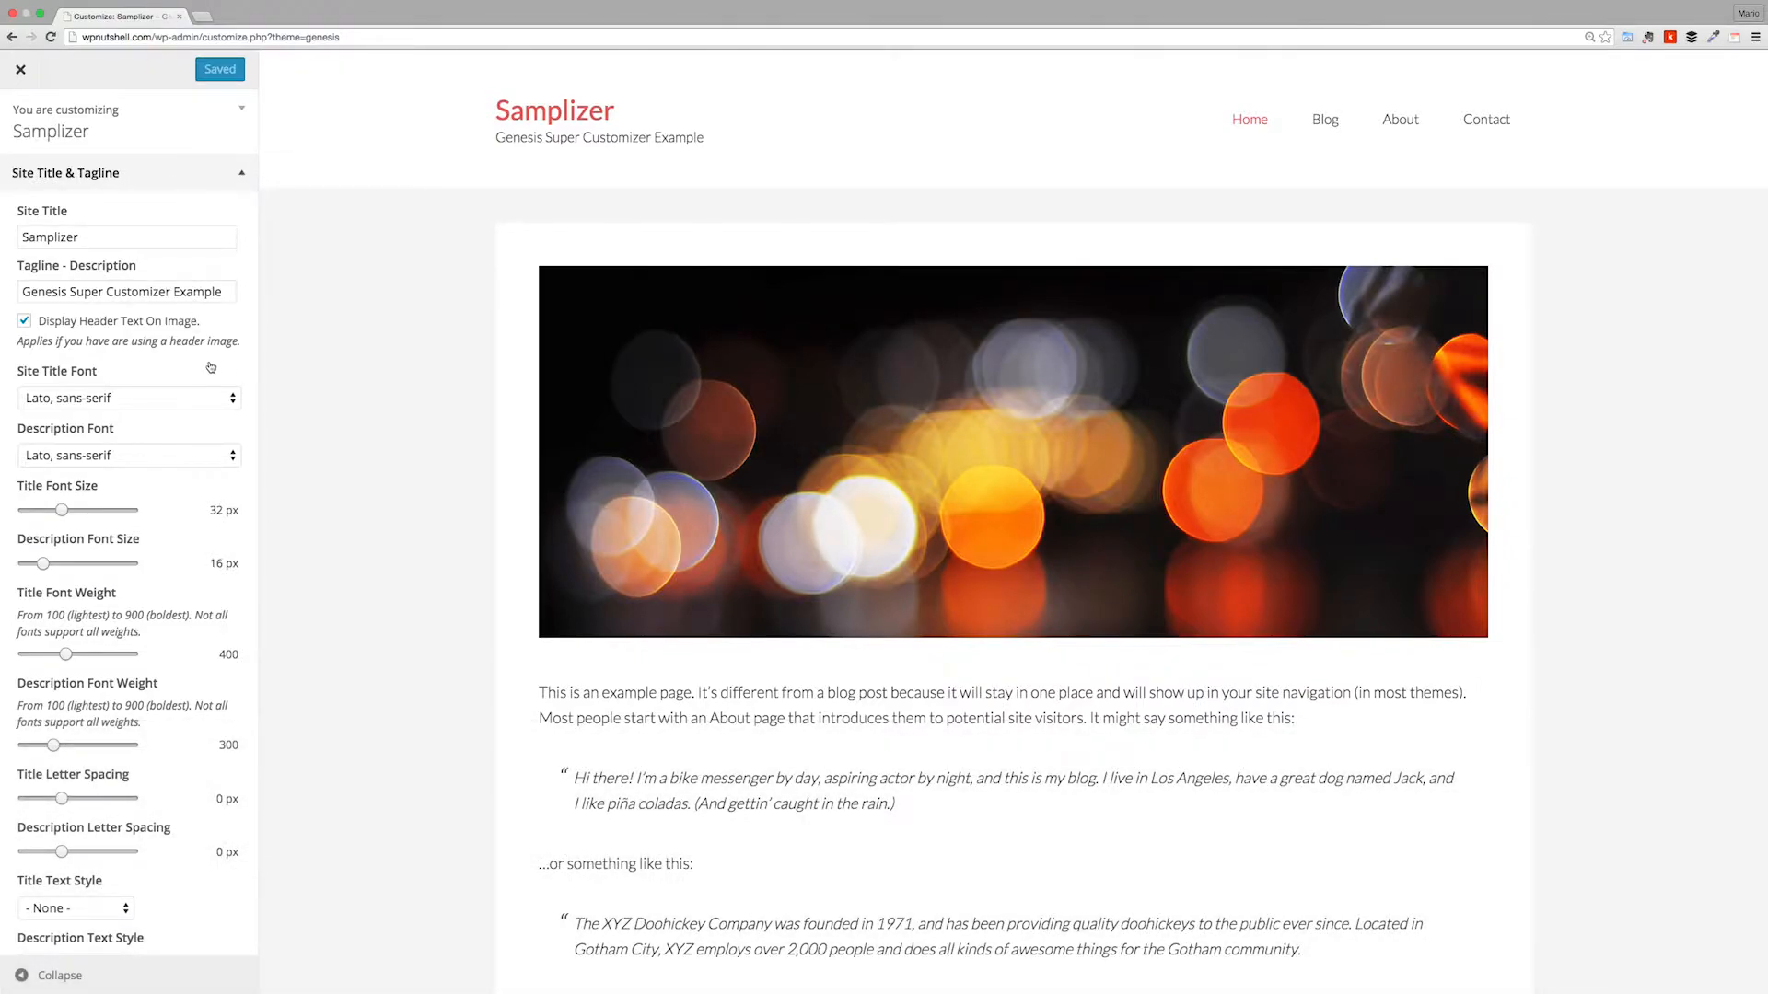
{"action": "scroll", "coordinate": [184, 350], "scroll_direction": "down", "scroll_amount": 2}
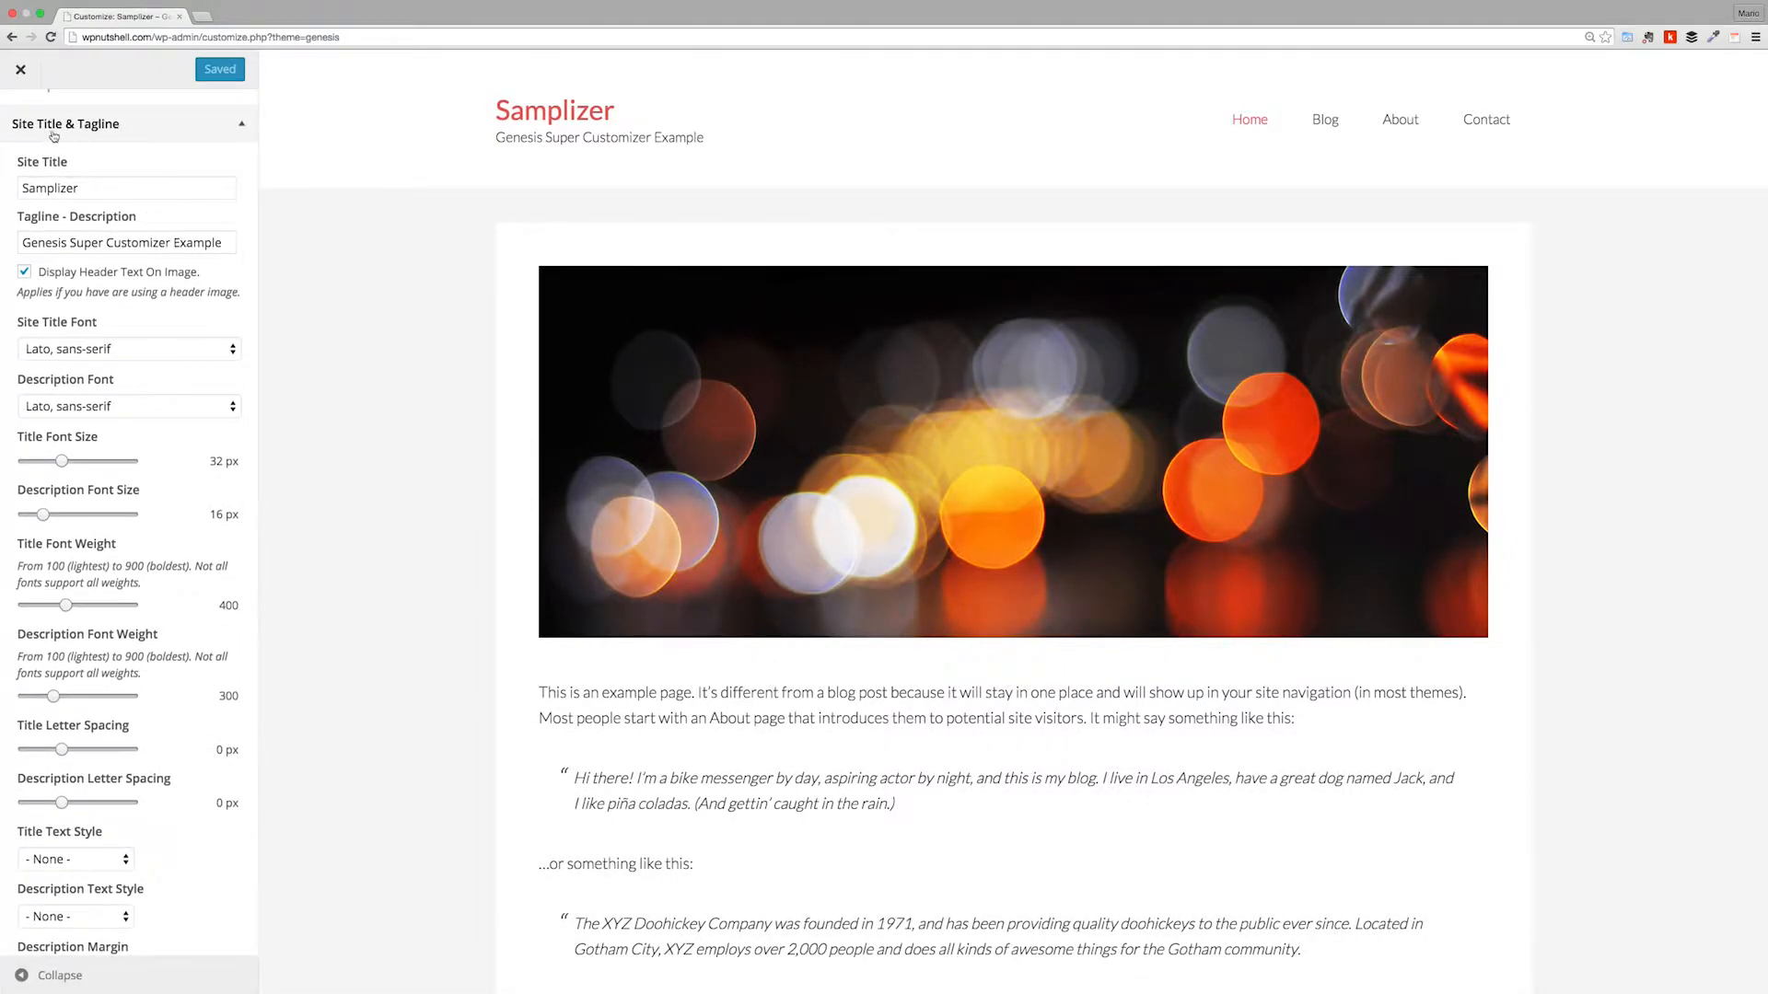
{"action": "scroll", "coordinate": [158, 536], "scroll_direction": "down", "scroll_amount": 1}
{"action": "scroll", "coordinate": [159, 535], "scroll_direction": "down", "scroll_amount": 4}
{"action": "scroll", "coordinate": [166, 524], "scroll_direction": "up", "scroll_amount": 6}
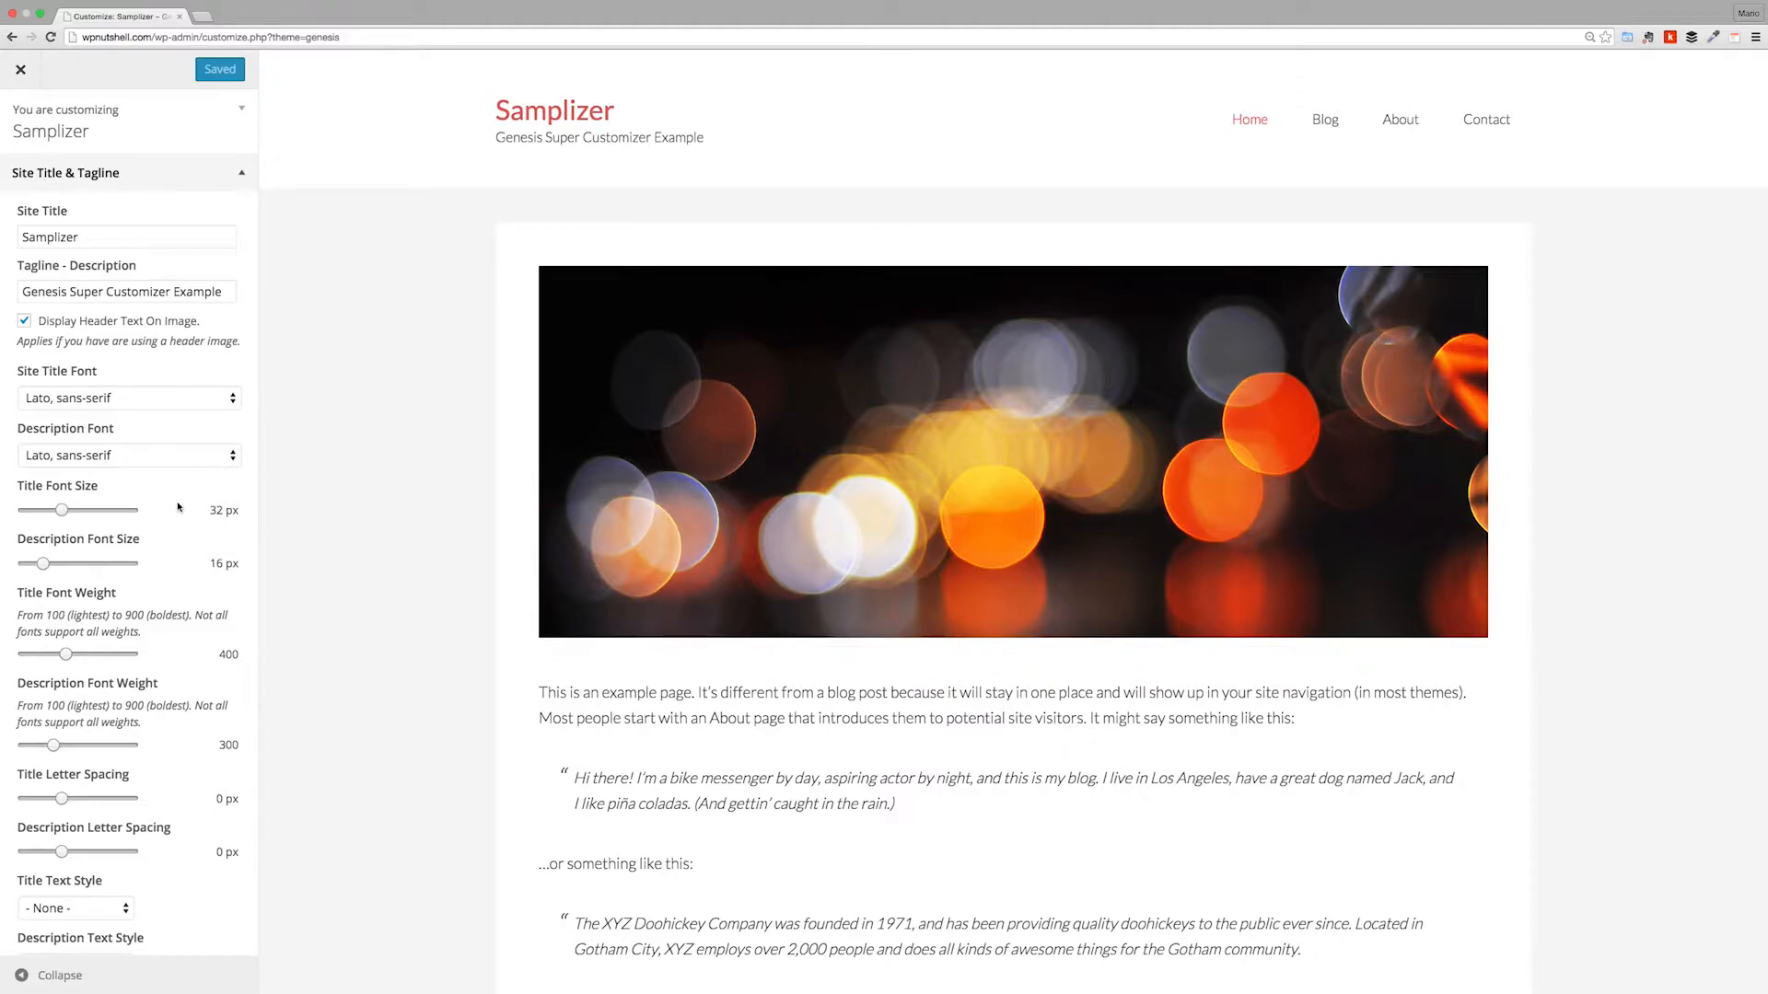
{"action": "scroll", "coordinate": [174, 509], "scroll_direction": "down", "scroll_amount": 5}
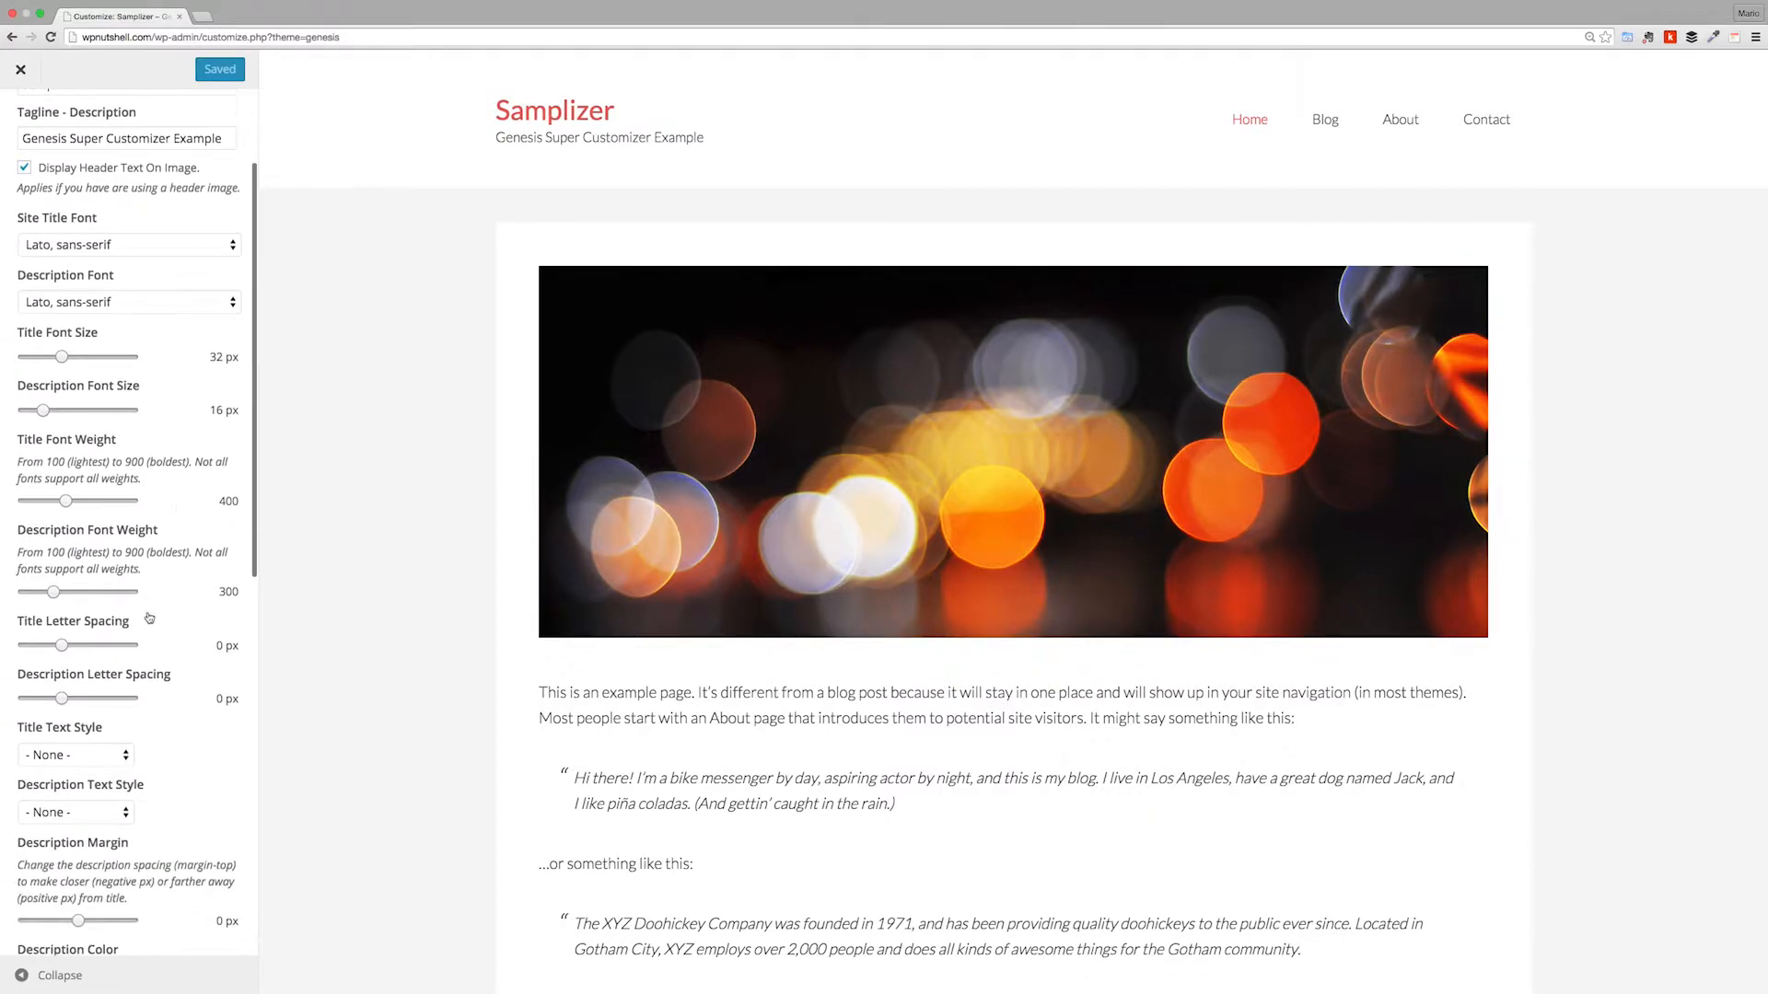
{"action": "scroll", "coordinate": [150, 617], "scroll_direction": "down", "scroll_amount": 4}
{"action": "left_click", "coordinate": [123, 644]}
{"action": "left_click", "coordinate": [177, 656]}
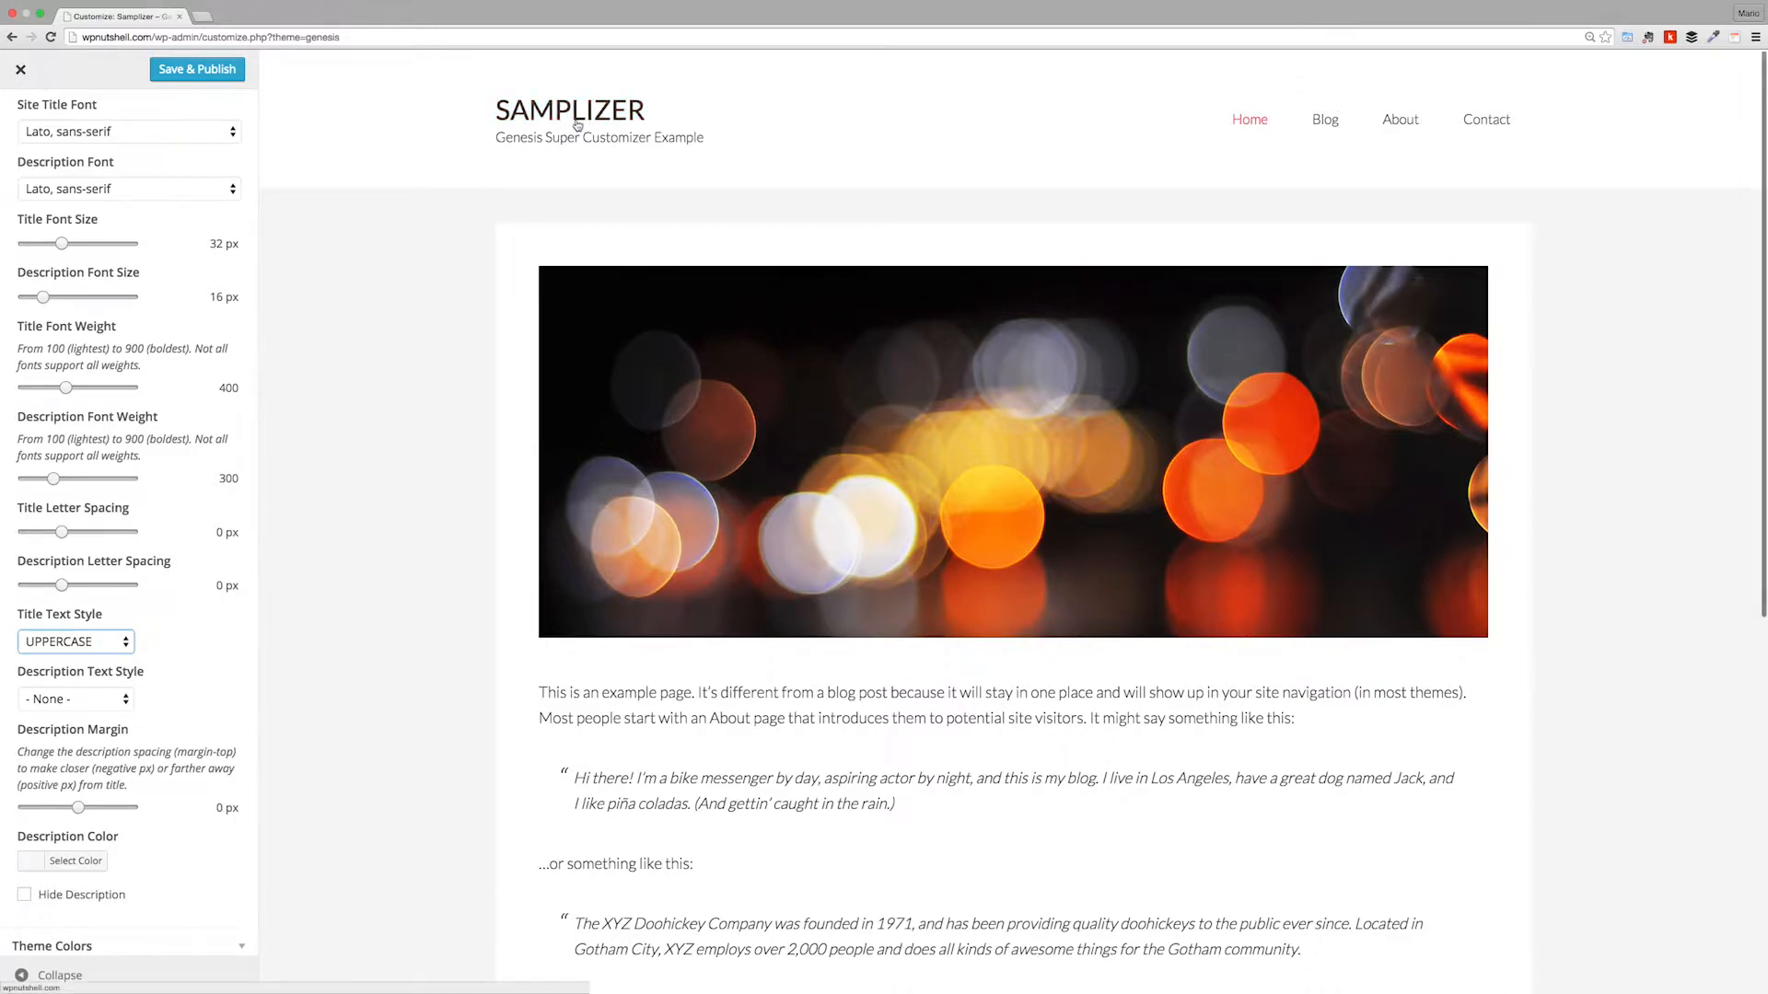
{"action": "scroll", "coordinate": [201, 237], "scroll_direction": "up", "scroll_amount": 9}
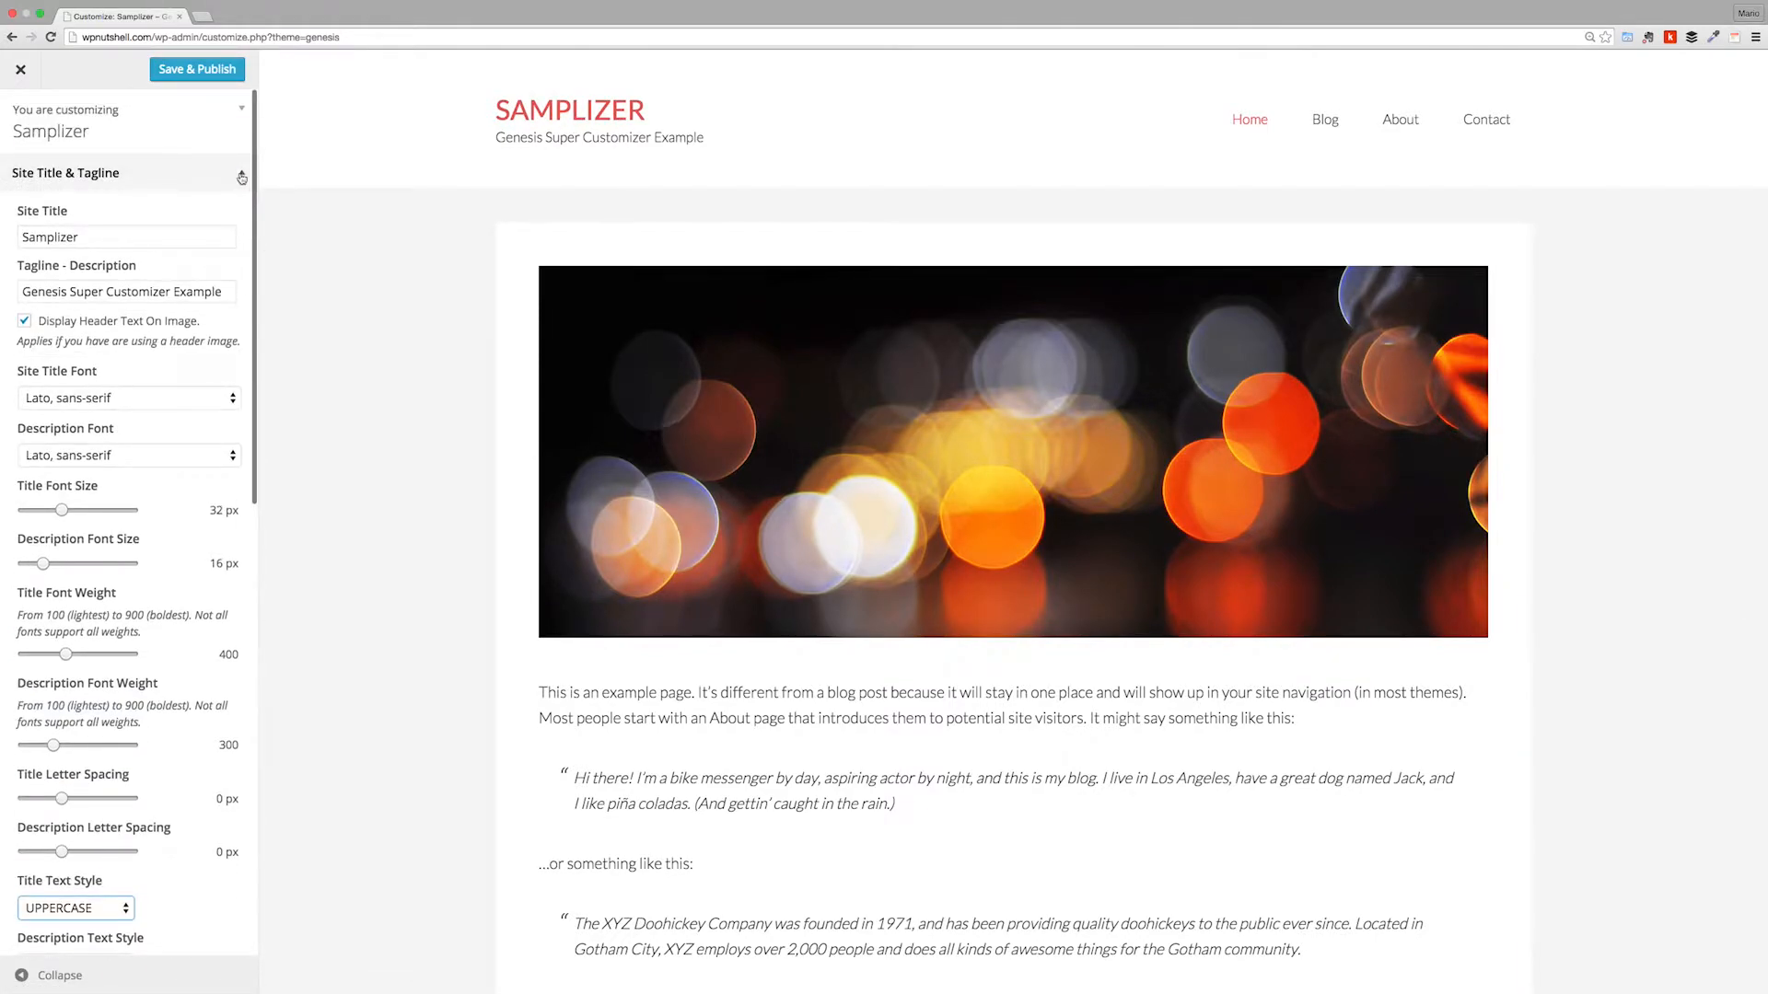
{"action": "left_click", "coordinate": [242, 178]}
Step: Set the Theme Main Color to #6abef7 in the Theme Colors settings
{"action": "left_click", "coordinate": [226, 211]}
{"action": "left_click", "coordinate": [93, 399]}
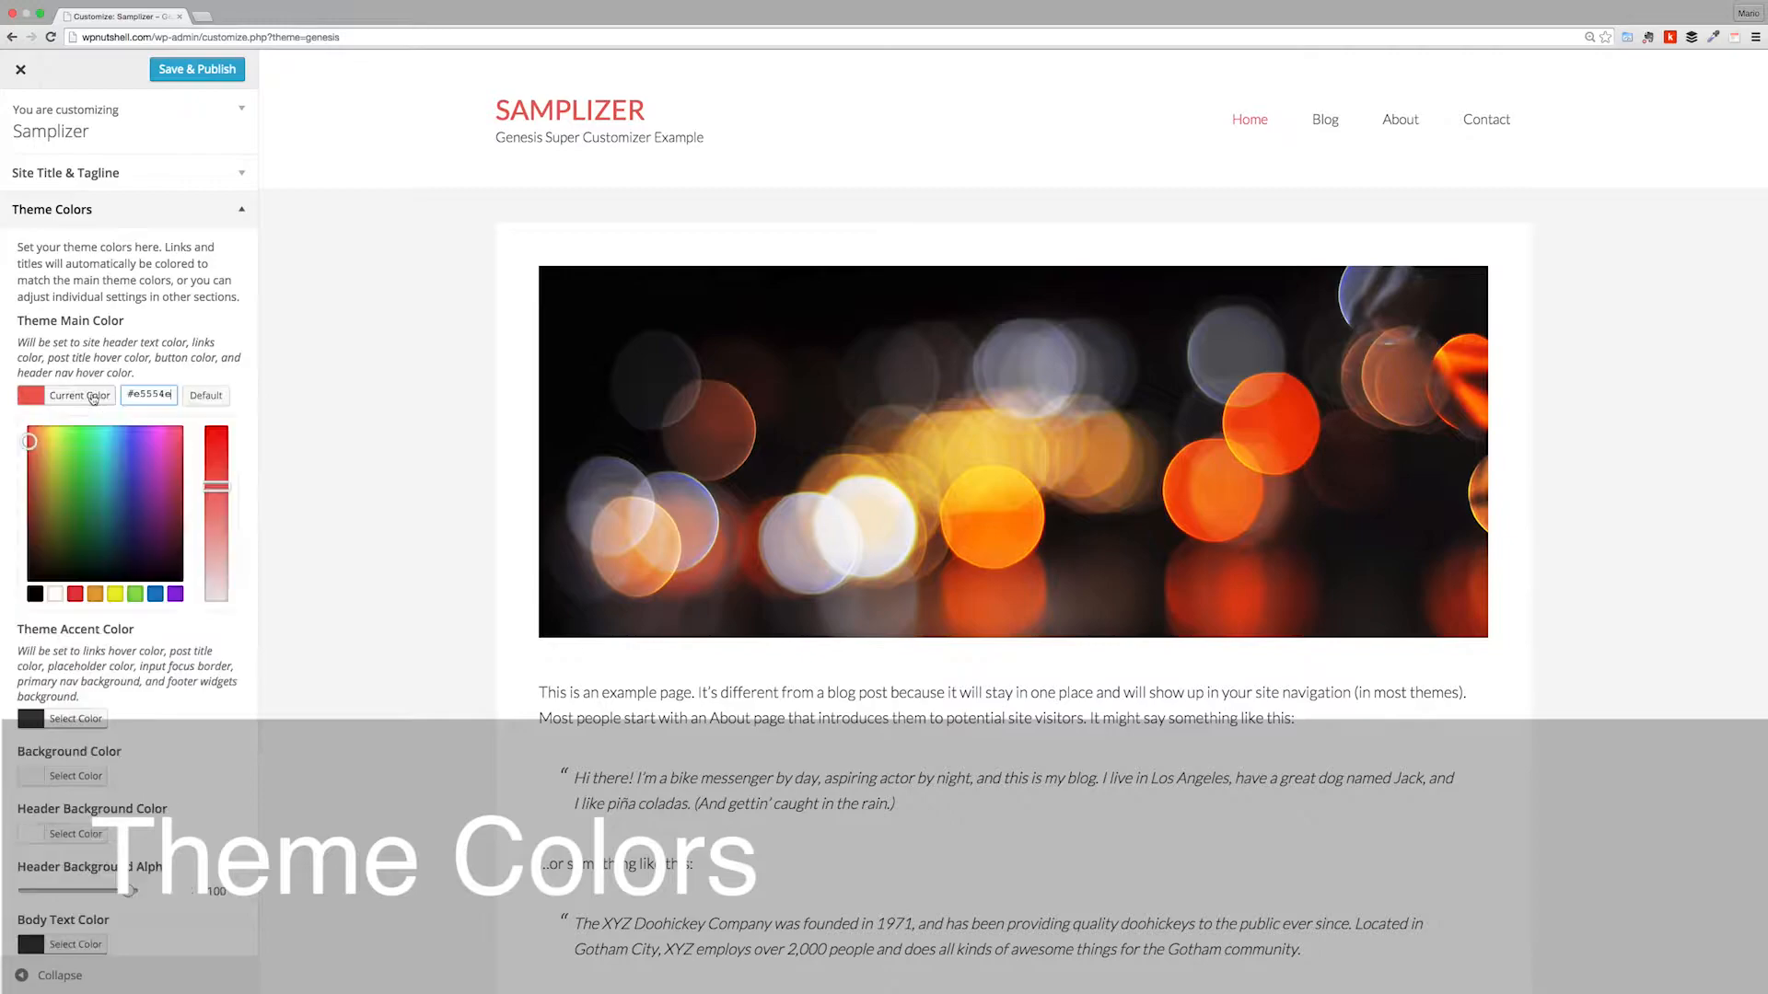
{"action": "triple_click", "coordinate": [148, 394]}
{"action": "type", "text": "#6ab"}
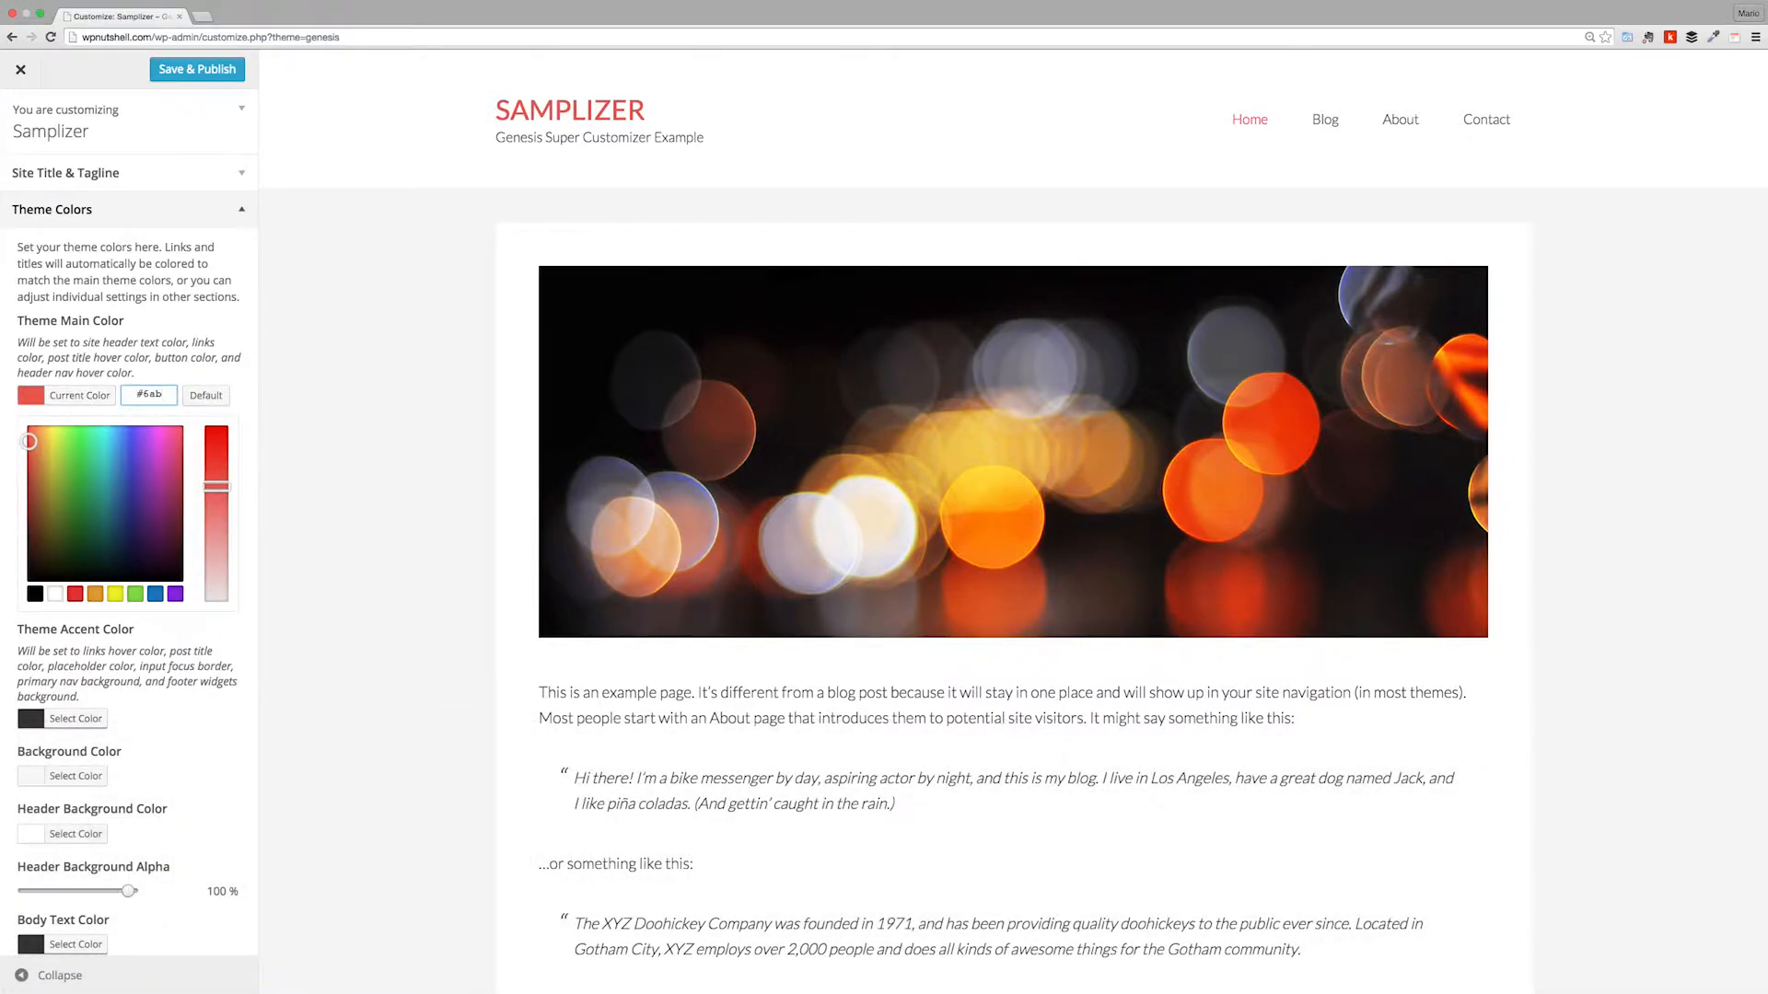
{"action": "type", "text": "ef7"}
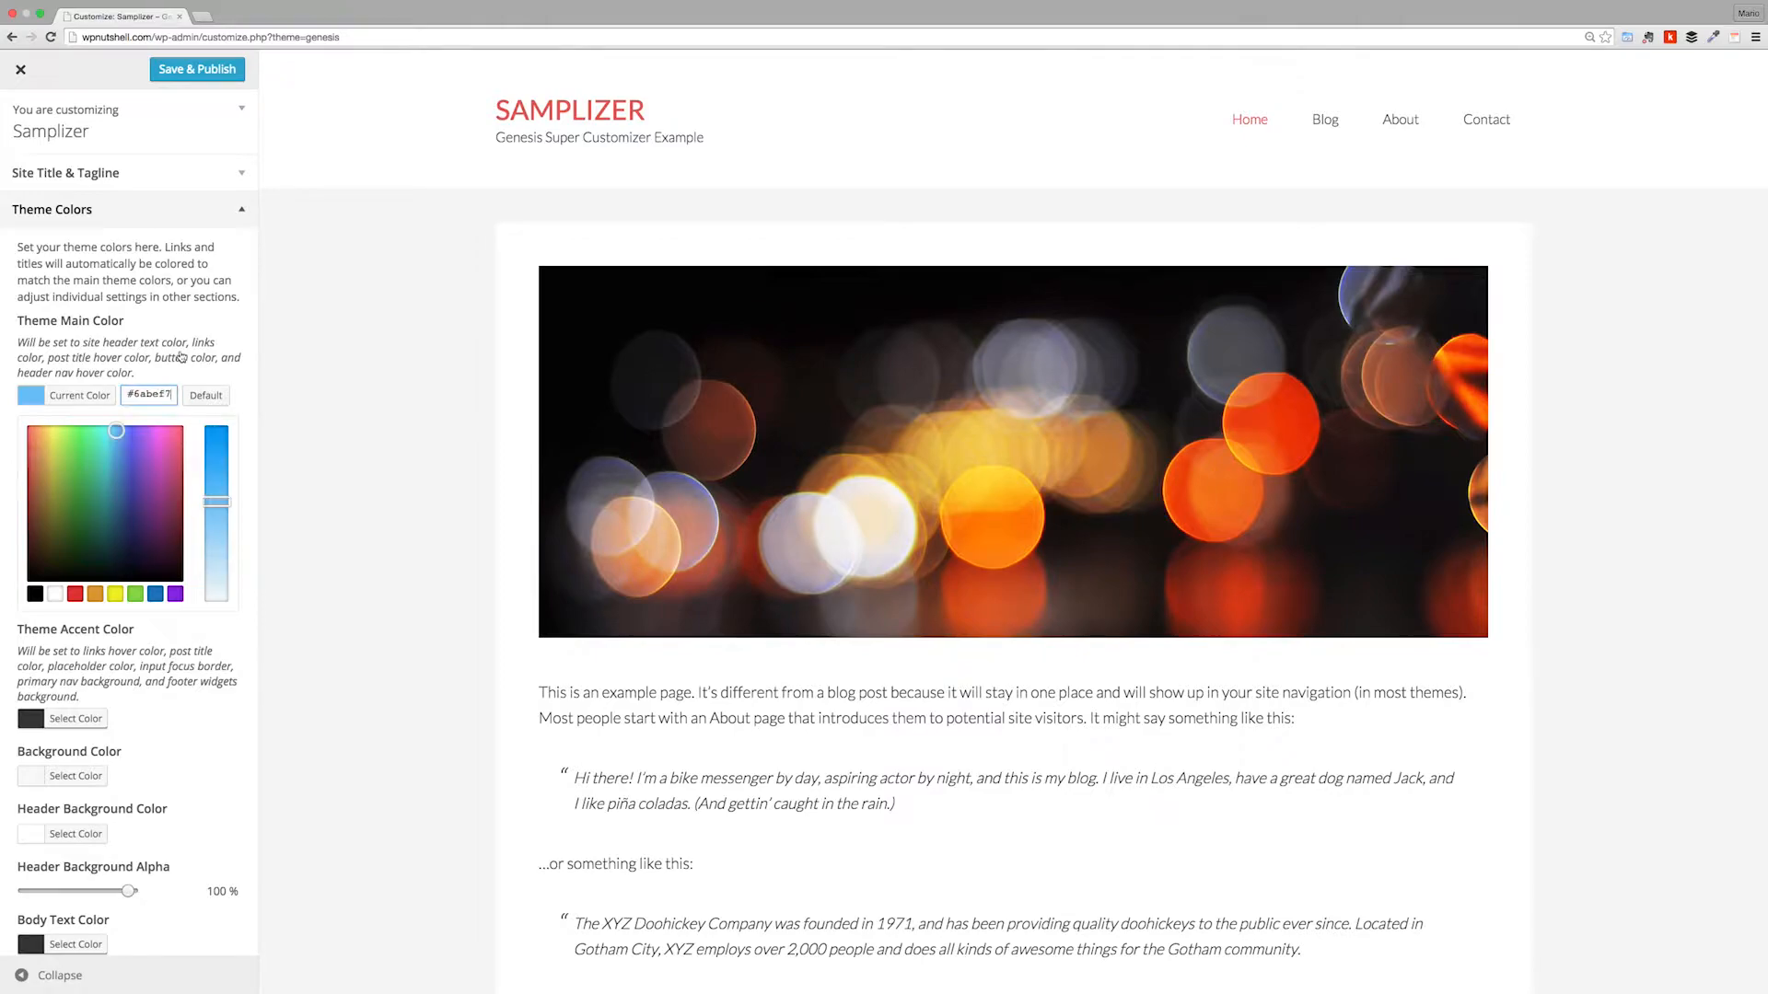
{"action": "left_click", "coordinate": [181, 358]}
Step: Set the theme's Background Color to #5083b5
{"action": "scroll", "coordinate": [129, 414], "scroll_direction": "down", "scroll_amount": 2}
{"action": "left_click", "coordinate": [76, 471]}
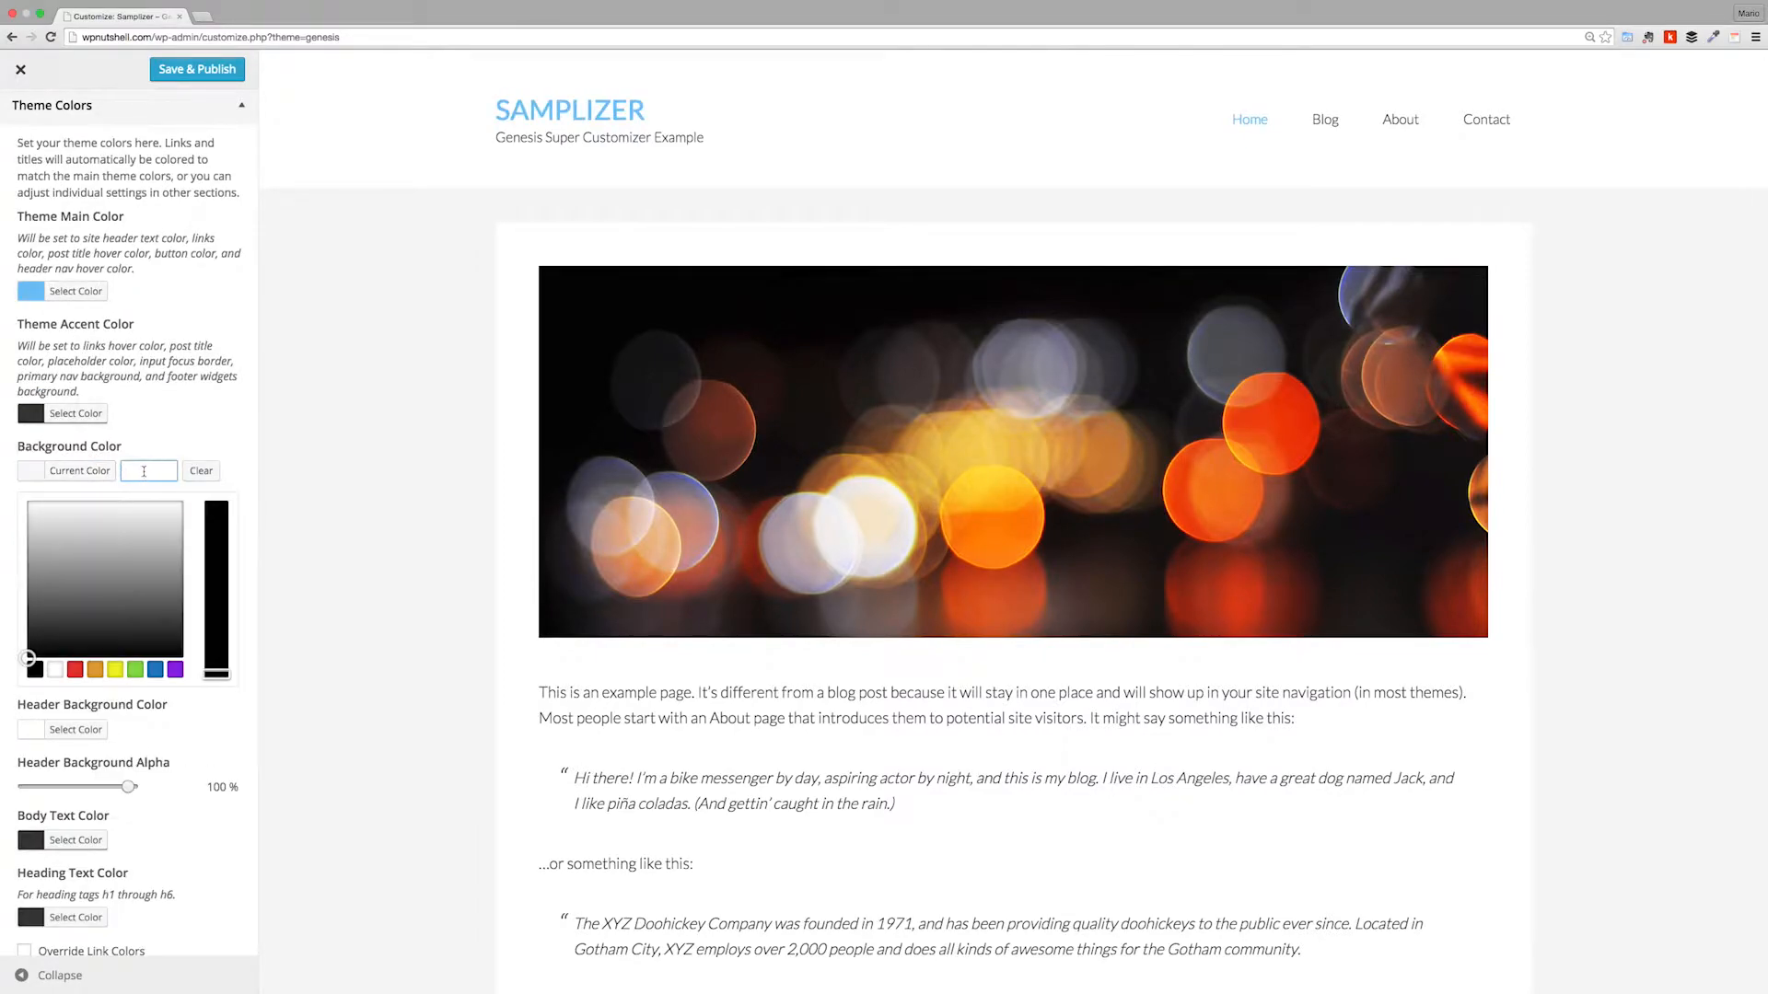
{"action": "type", "text": "#5083b5"}
{"action": "left_click", "coordinate": [191, 420]}
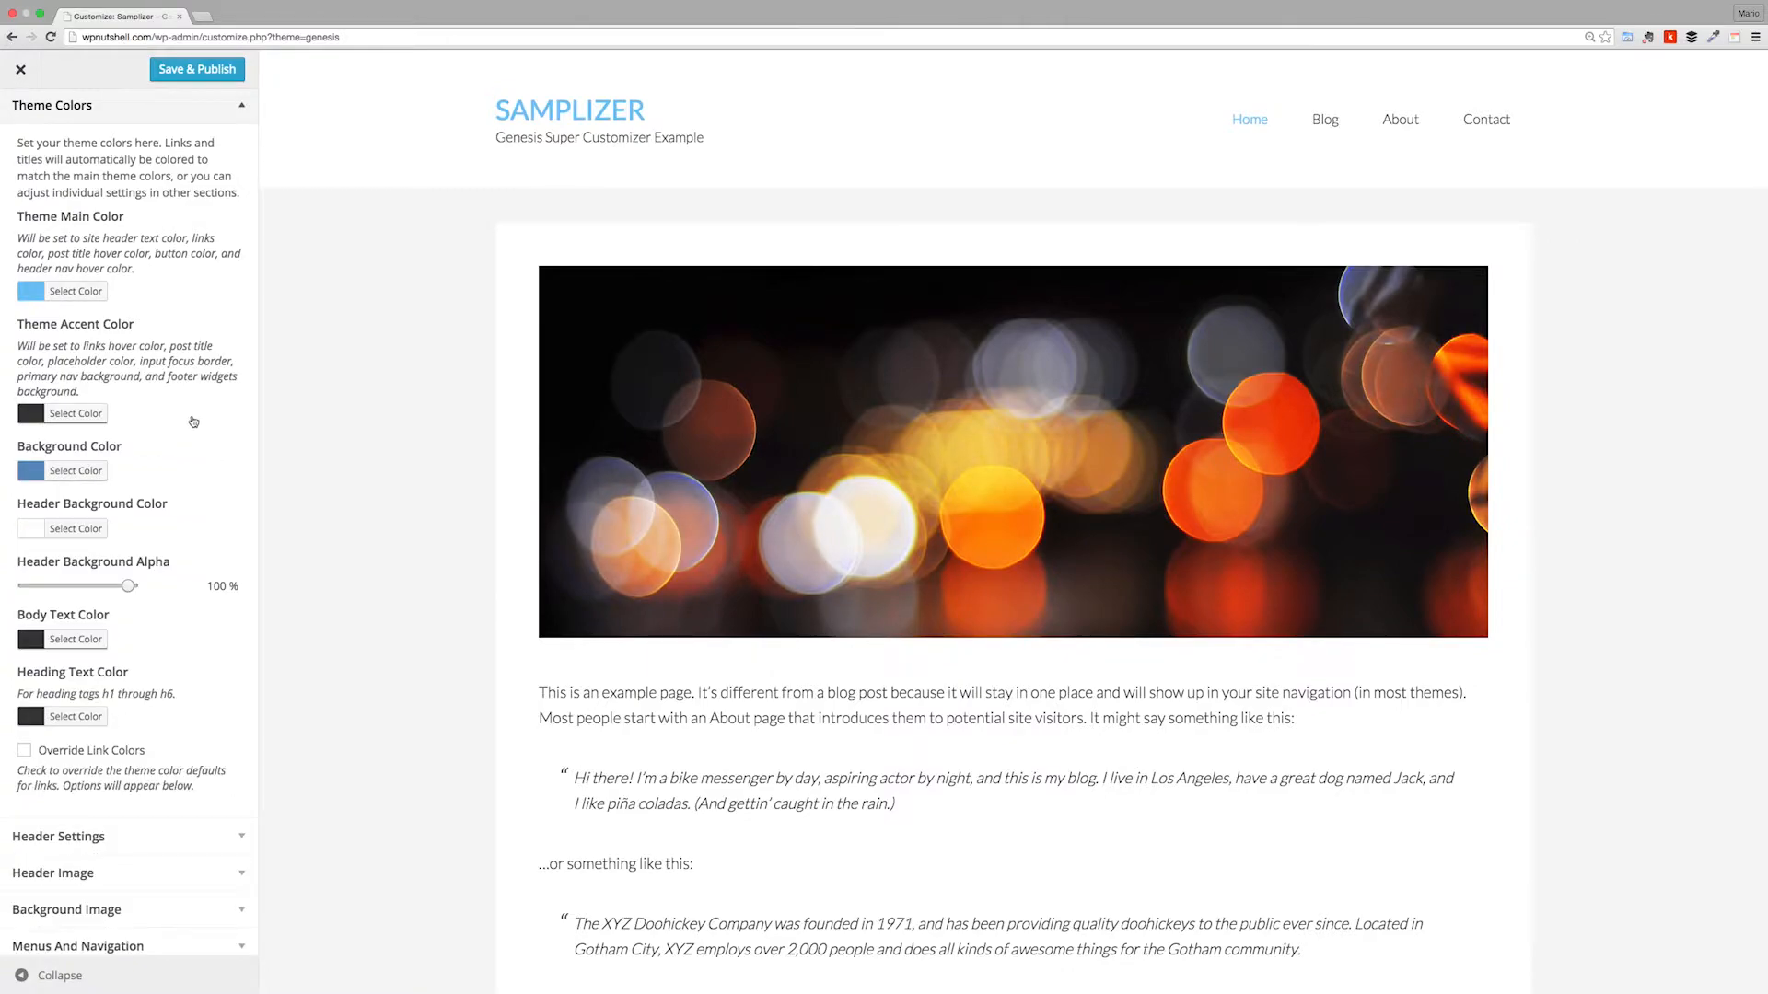
Step: Set the Header Background Color to #5083b5 to match the page background
{"action": "left_click", "coordinate": [66, 528]}
{"action": "triple_click", "coordinate": [145, 527]}
{"action": "type", "text": "#5083b5"}
{"action": "left_click", "coordinate": [199, 485]}
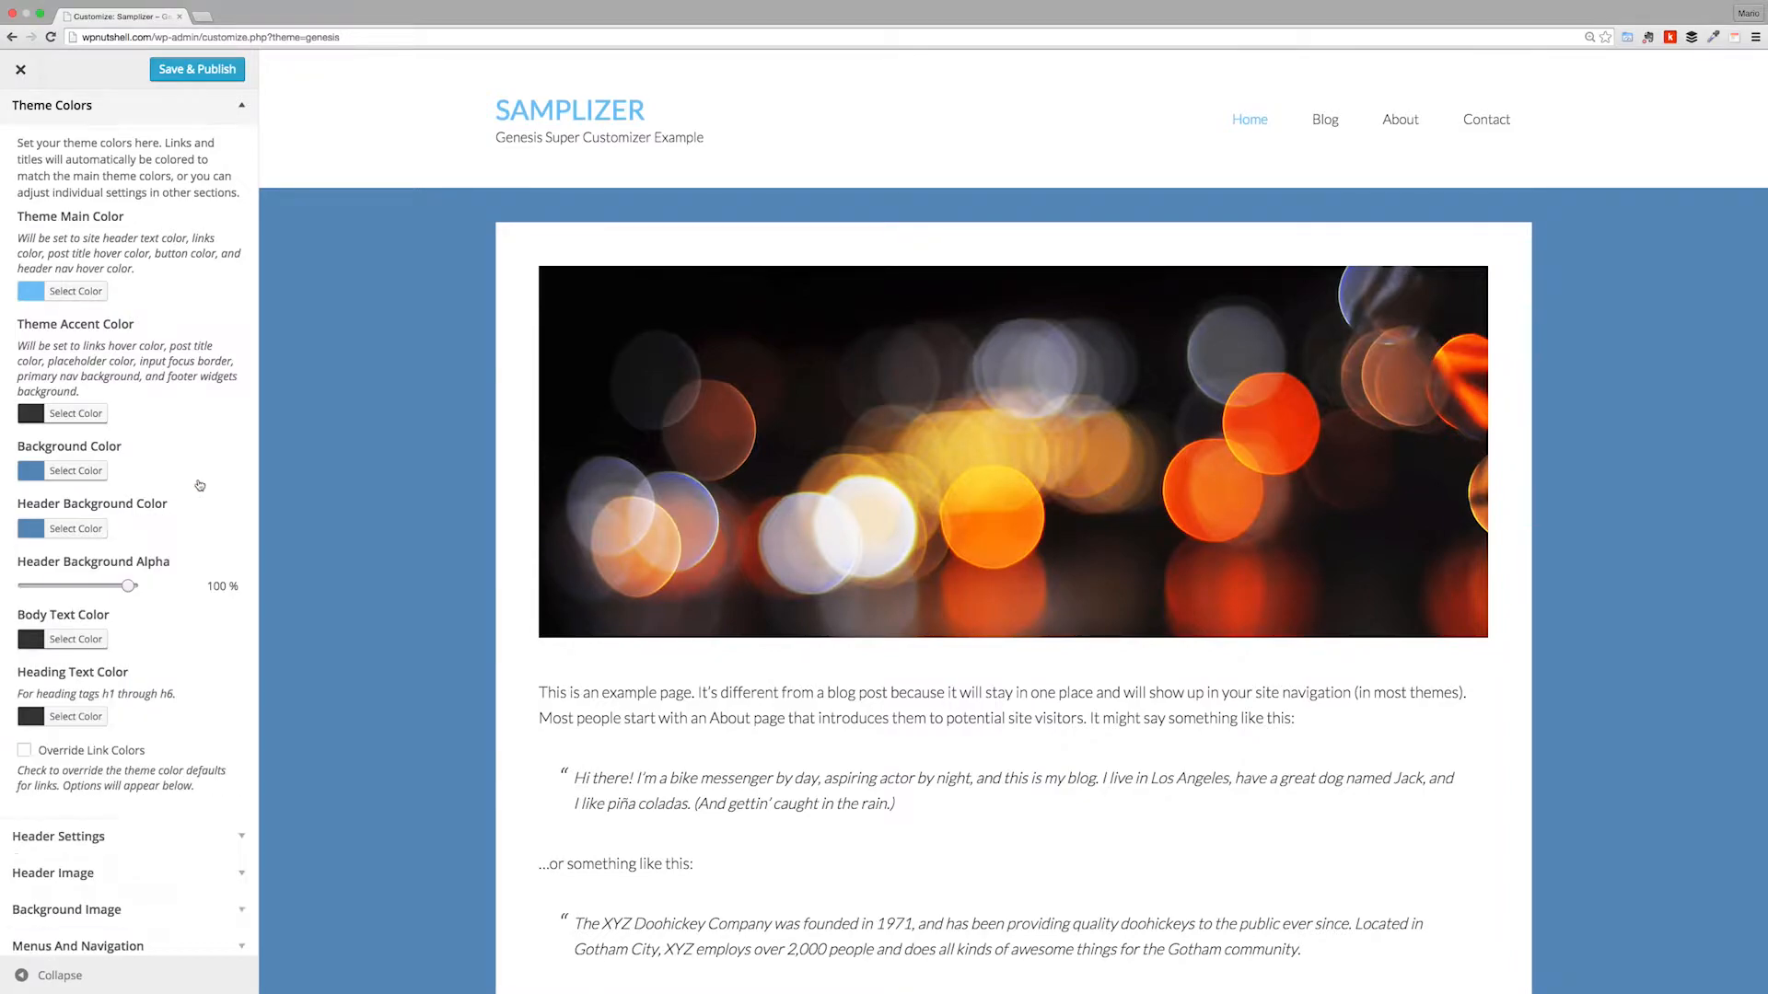
Step: Examine the remaining color options and how the theme colors apply on the Blog page, its footer and the Hello world! post
{"action": "scroll", "coordinate": [212, 486], "scroll_direction": "down", "scroll_amount": 3}
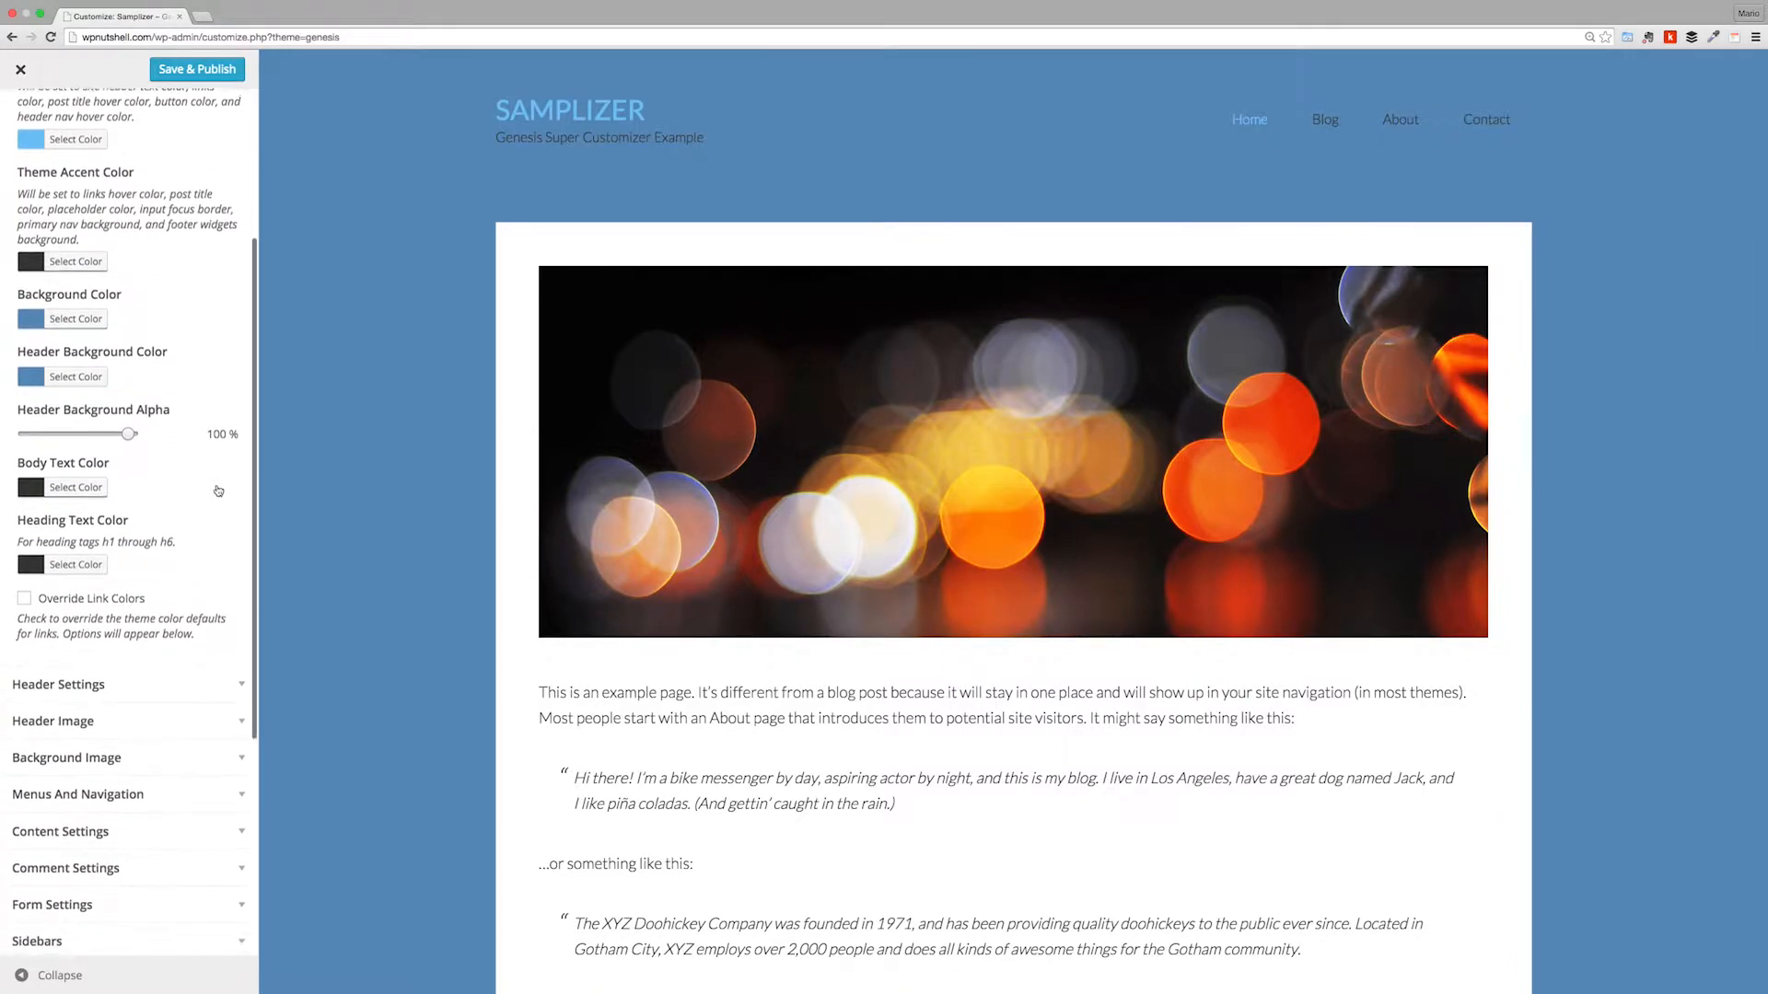
{"action": "scroll", "coordinate": [218, 491], "scroll_direction": "up", "scroll_amount": 1}
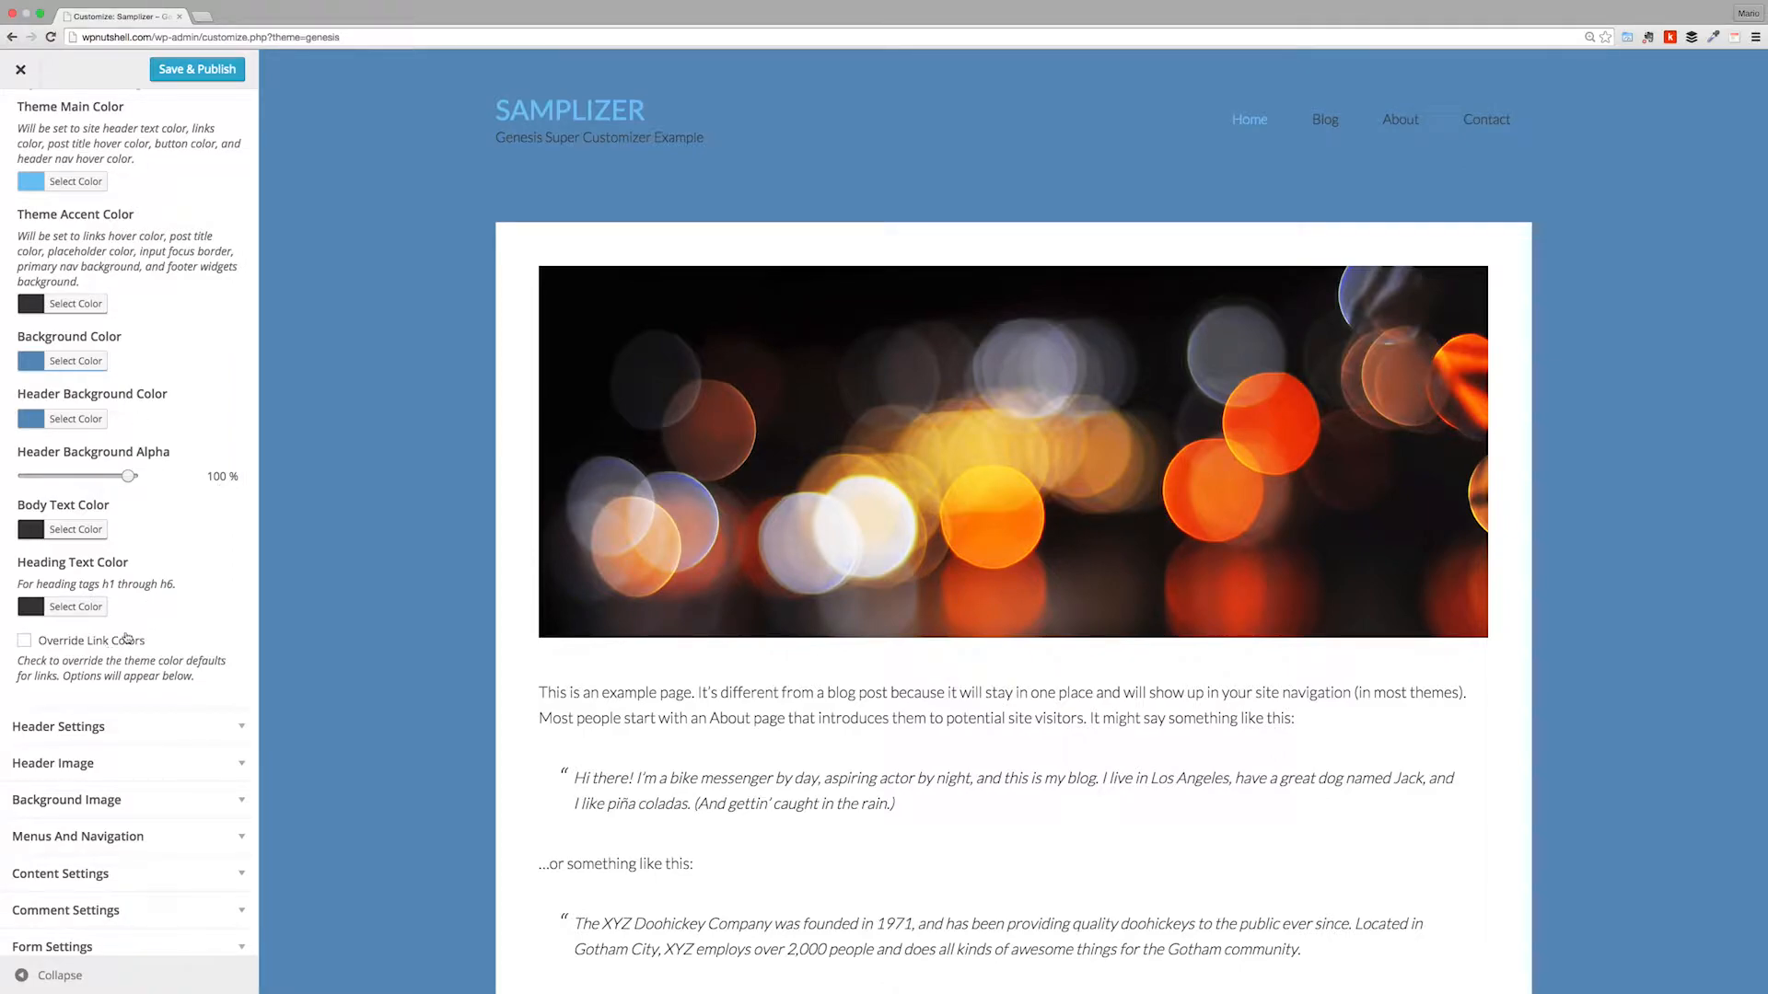
{"action": "scroll", "coordinate": [151, 545], "scroll_direction": "up", "scroll_amount": 2}
{"action": "scroll", "coordinate": [76, 181], "scroll_direction": "up", "scroll_amount": 1}
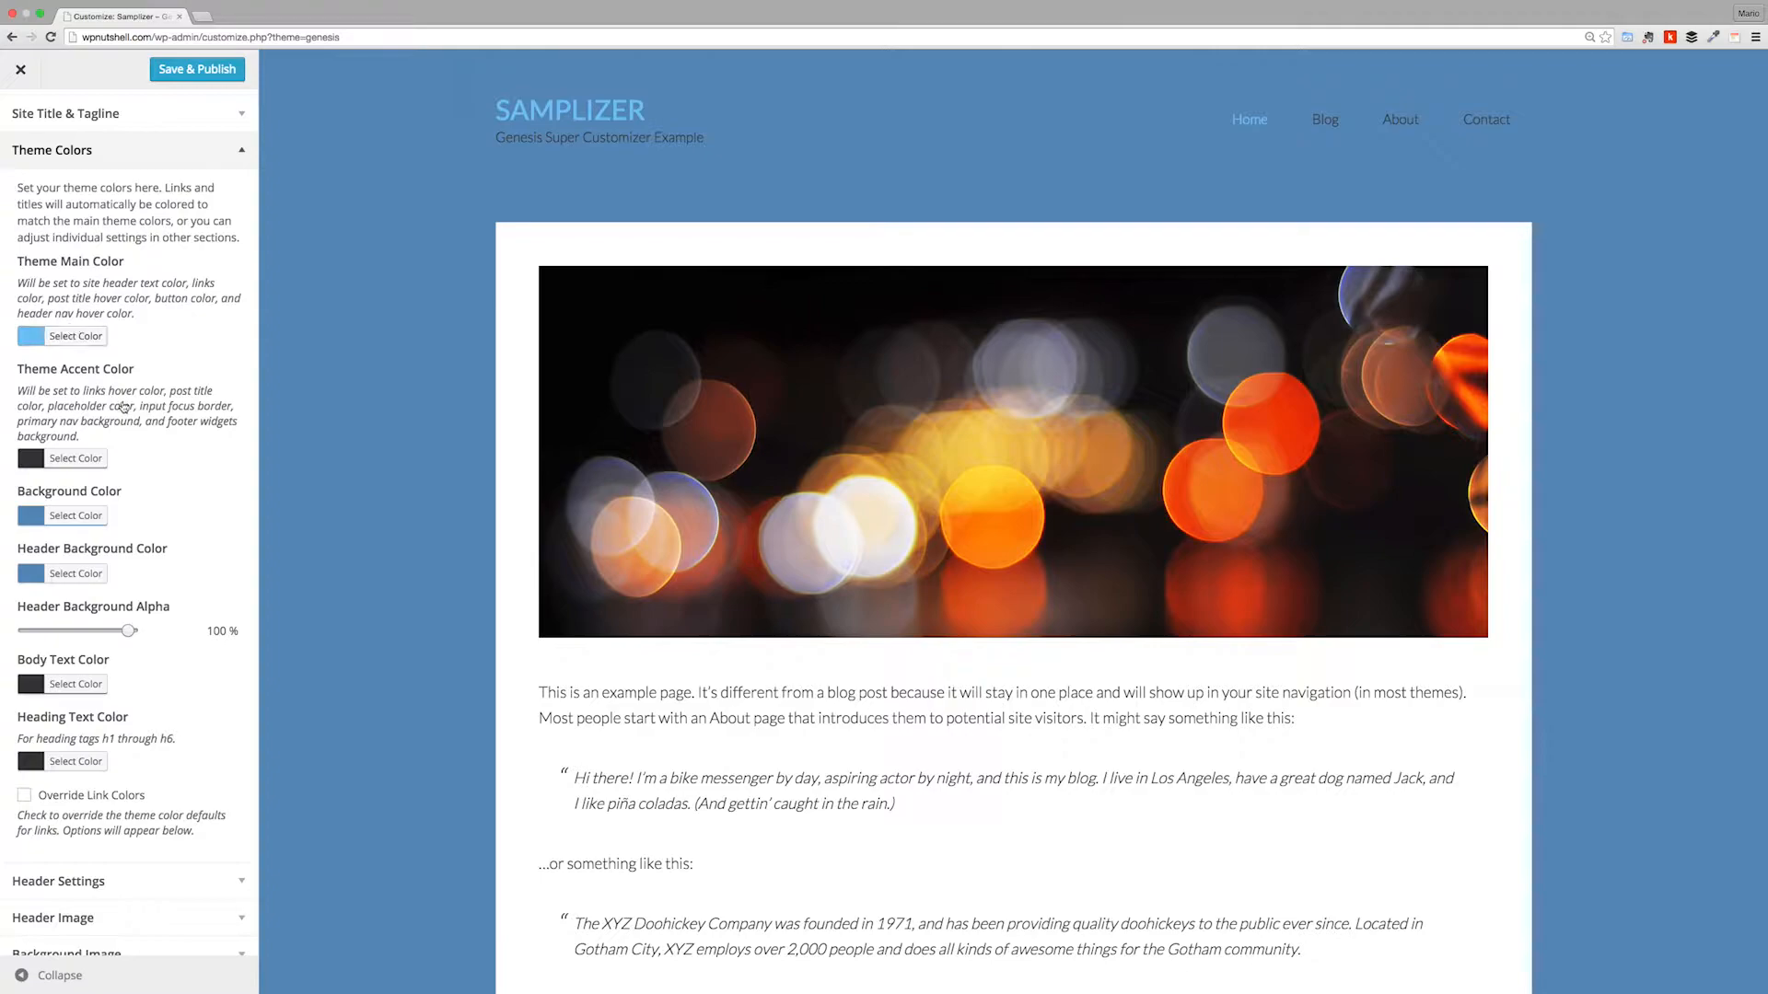
{"action": "scroll", "coordinate": [420, 426], "scroll_direction": "down", "scroll_amount": 10}
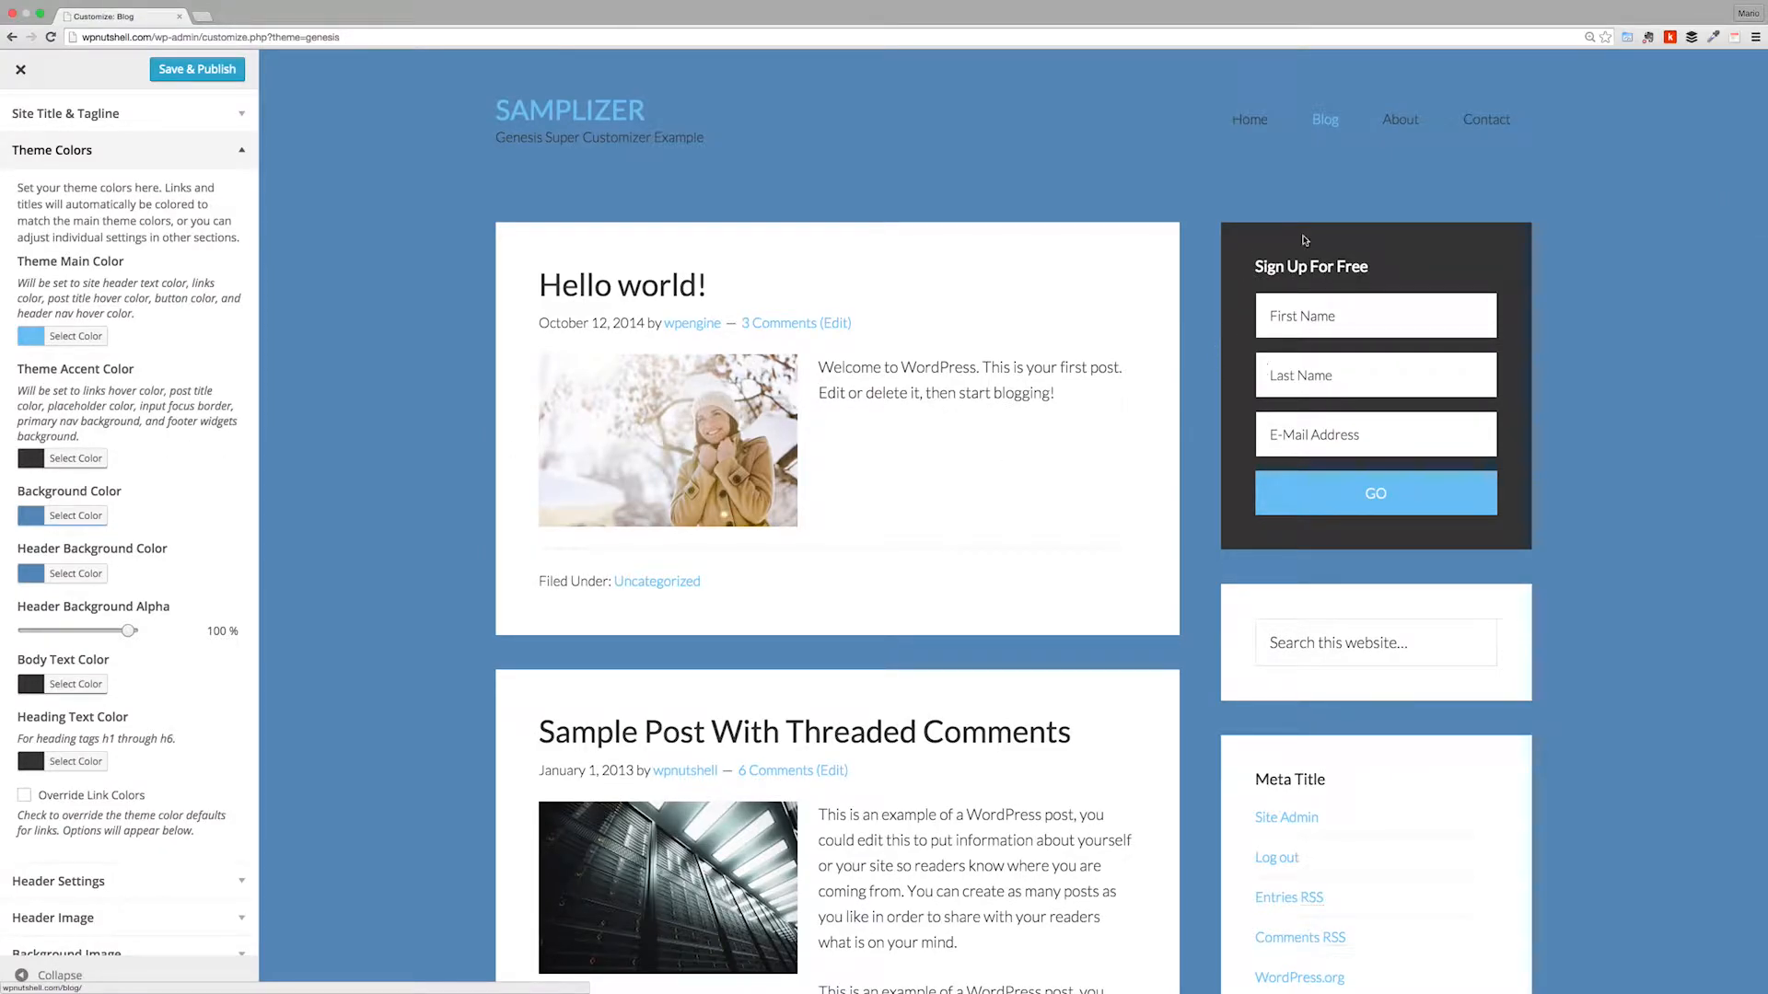
{"action": "scroll", "coordinate": [1216, 318], "scroll_direction": "down", "scroll_amount": 20}
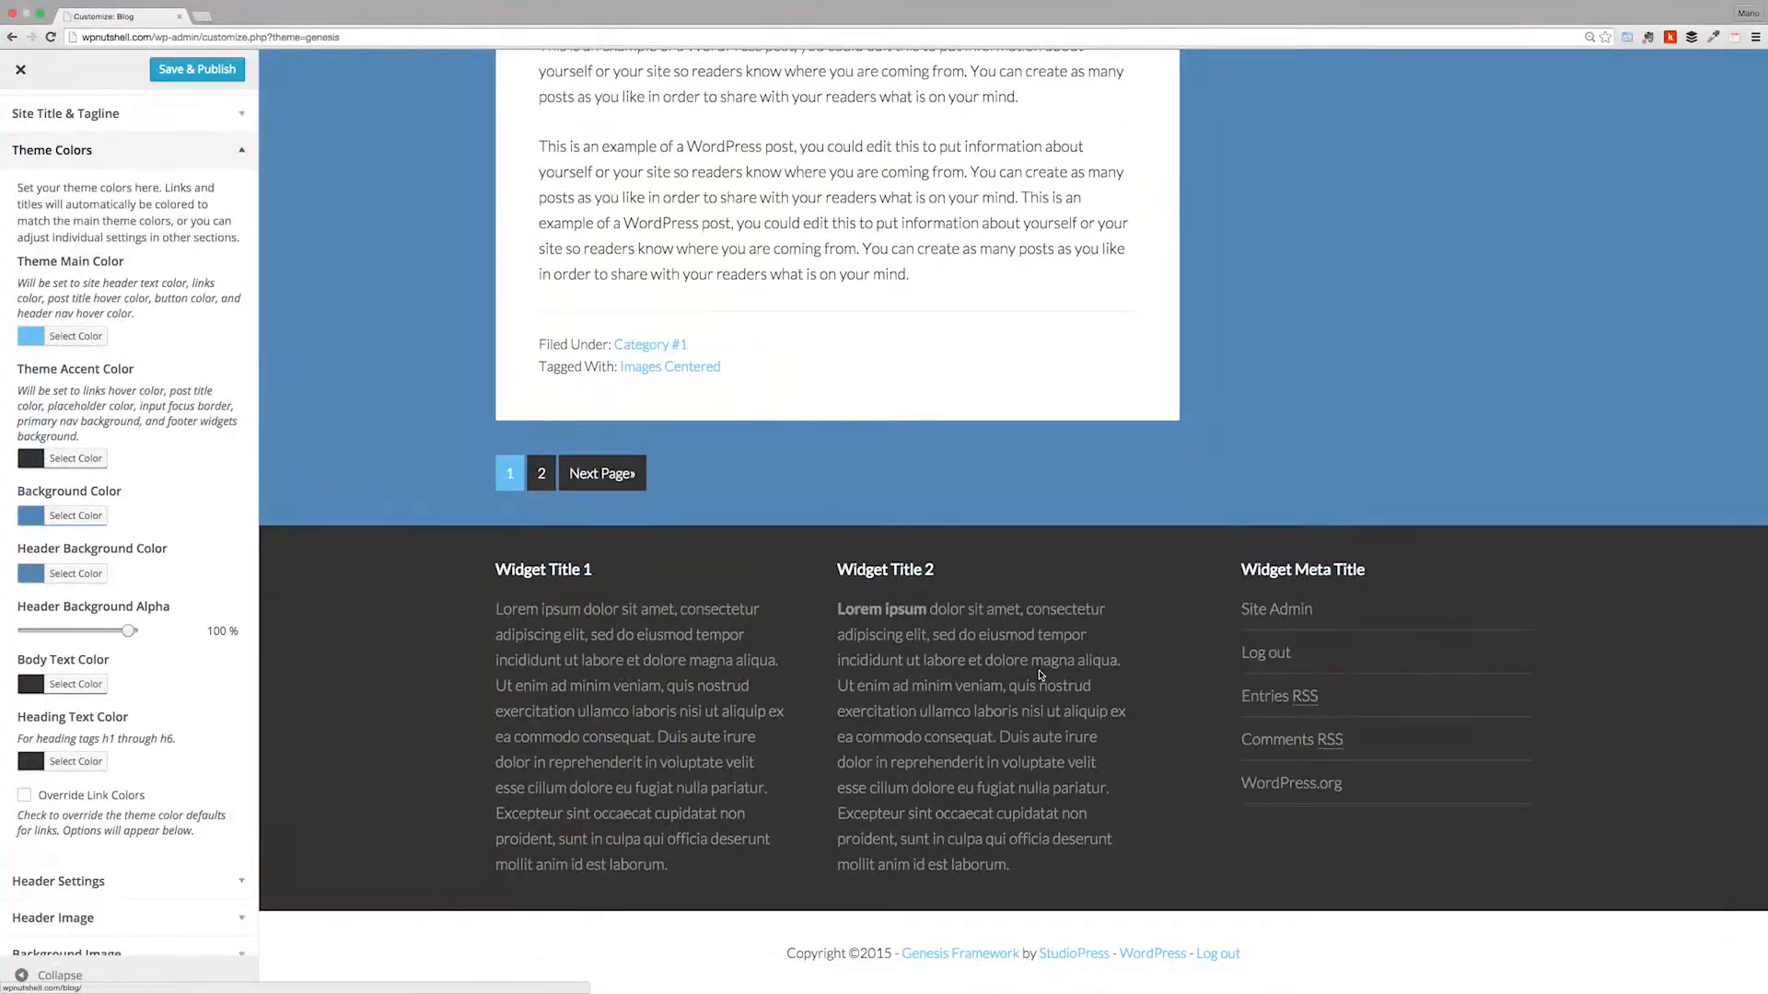
{"action": "left_click", "coordinate": [599, 474]}
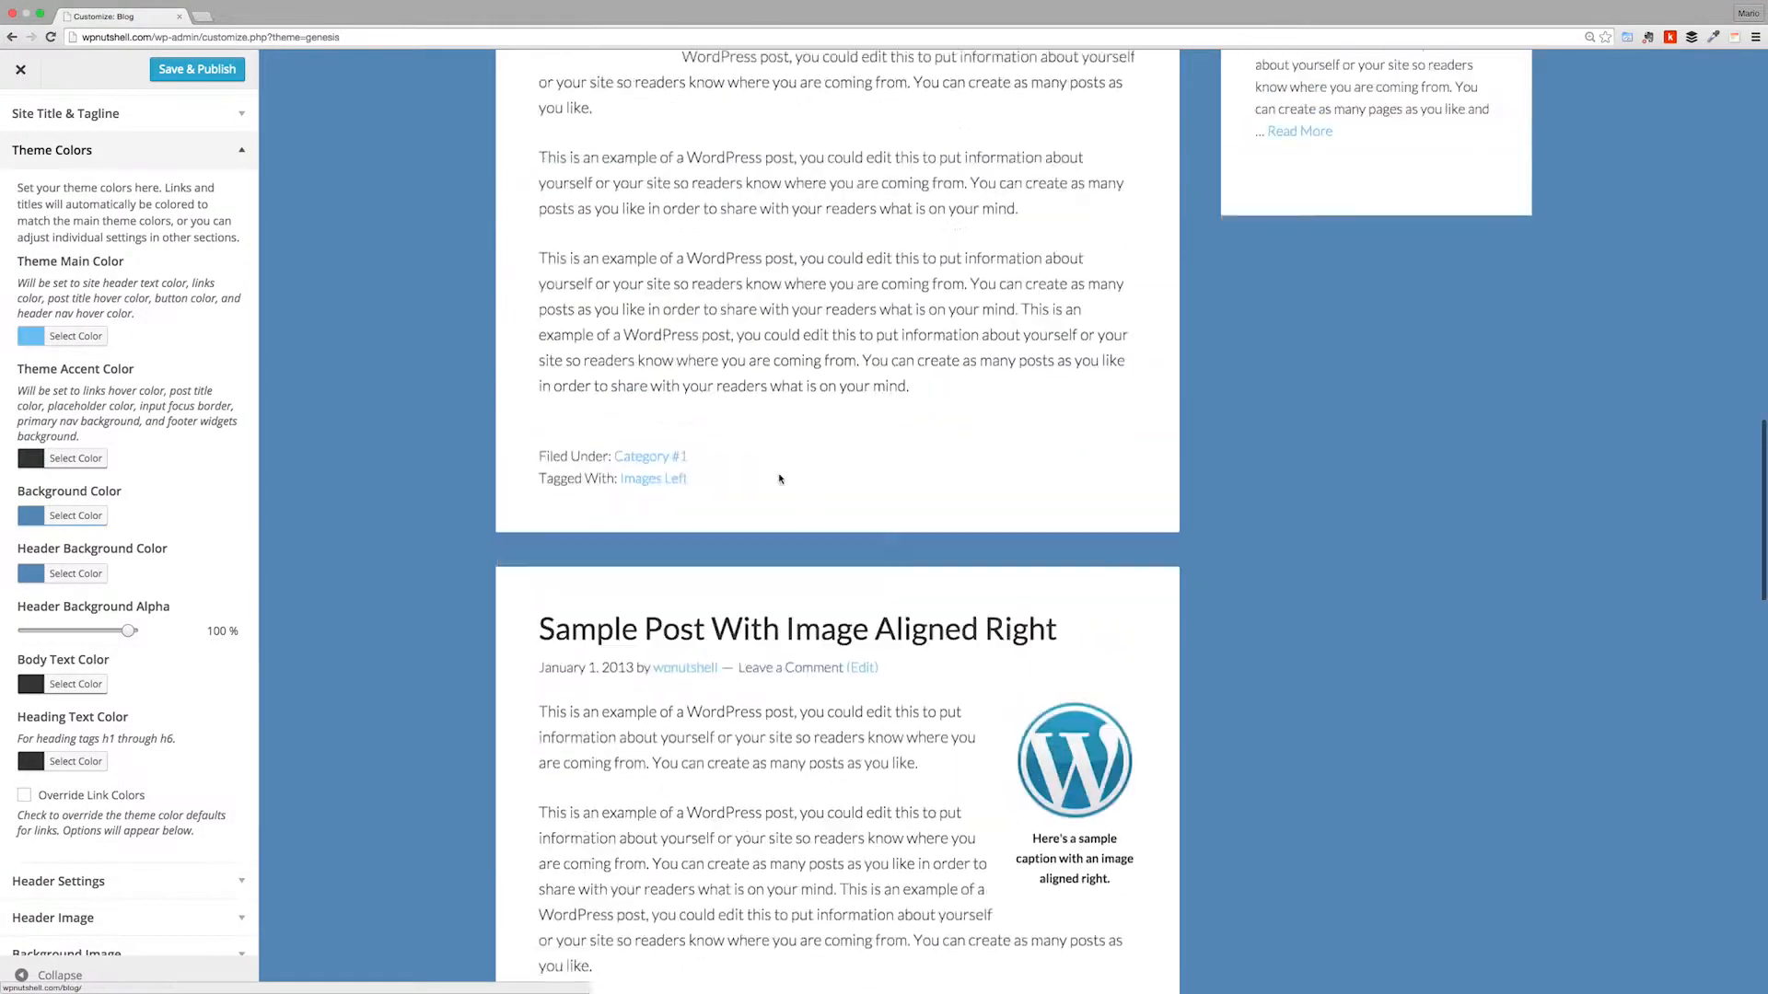
{"action": "scroll", "coordinate": [787, 293], "scroll_direction": "up", "scroll_amount": 13}
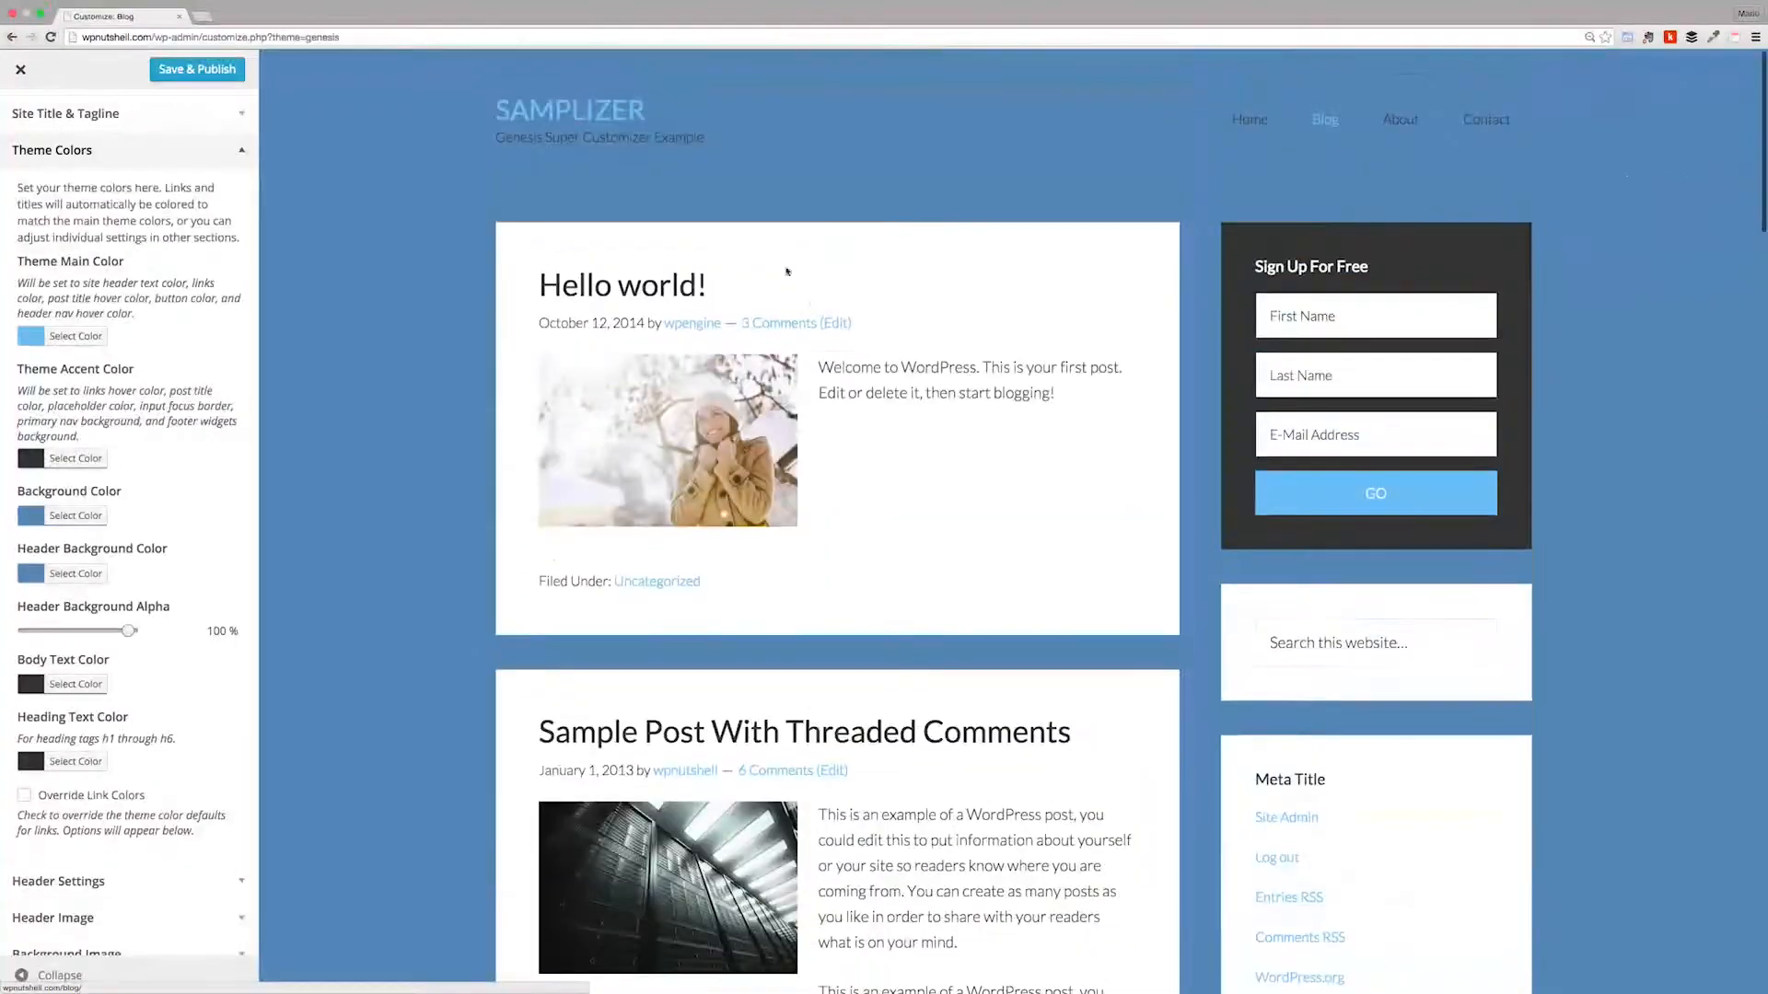
{"action": "left_click", "coordinate": [1075, 458]}
{"action": "scroll", "coordinate": [951, 627], "scroll_direction": "down", "scroll_amount": 10}
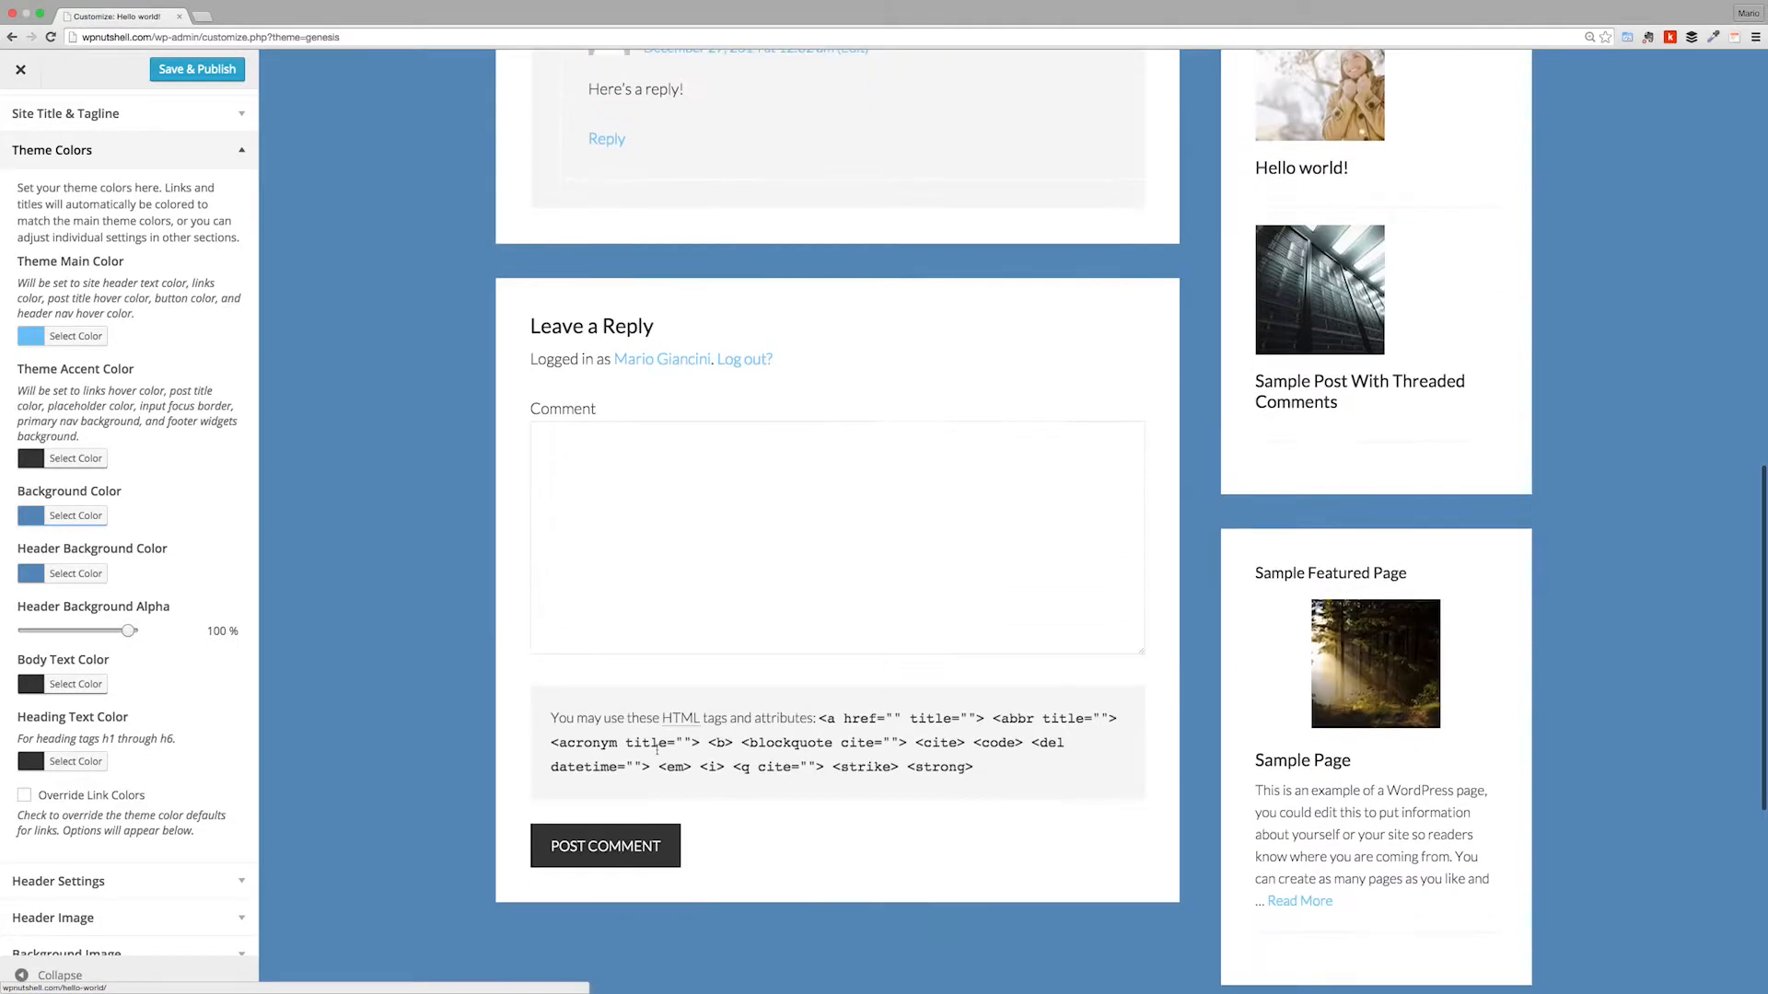
{"action": "scroll", "coordinate": [532, 678], "scroll_direction": "up", "scroll_amount": 10}
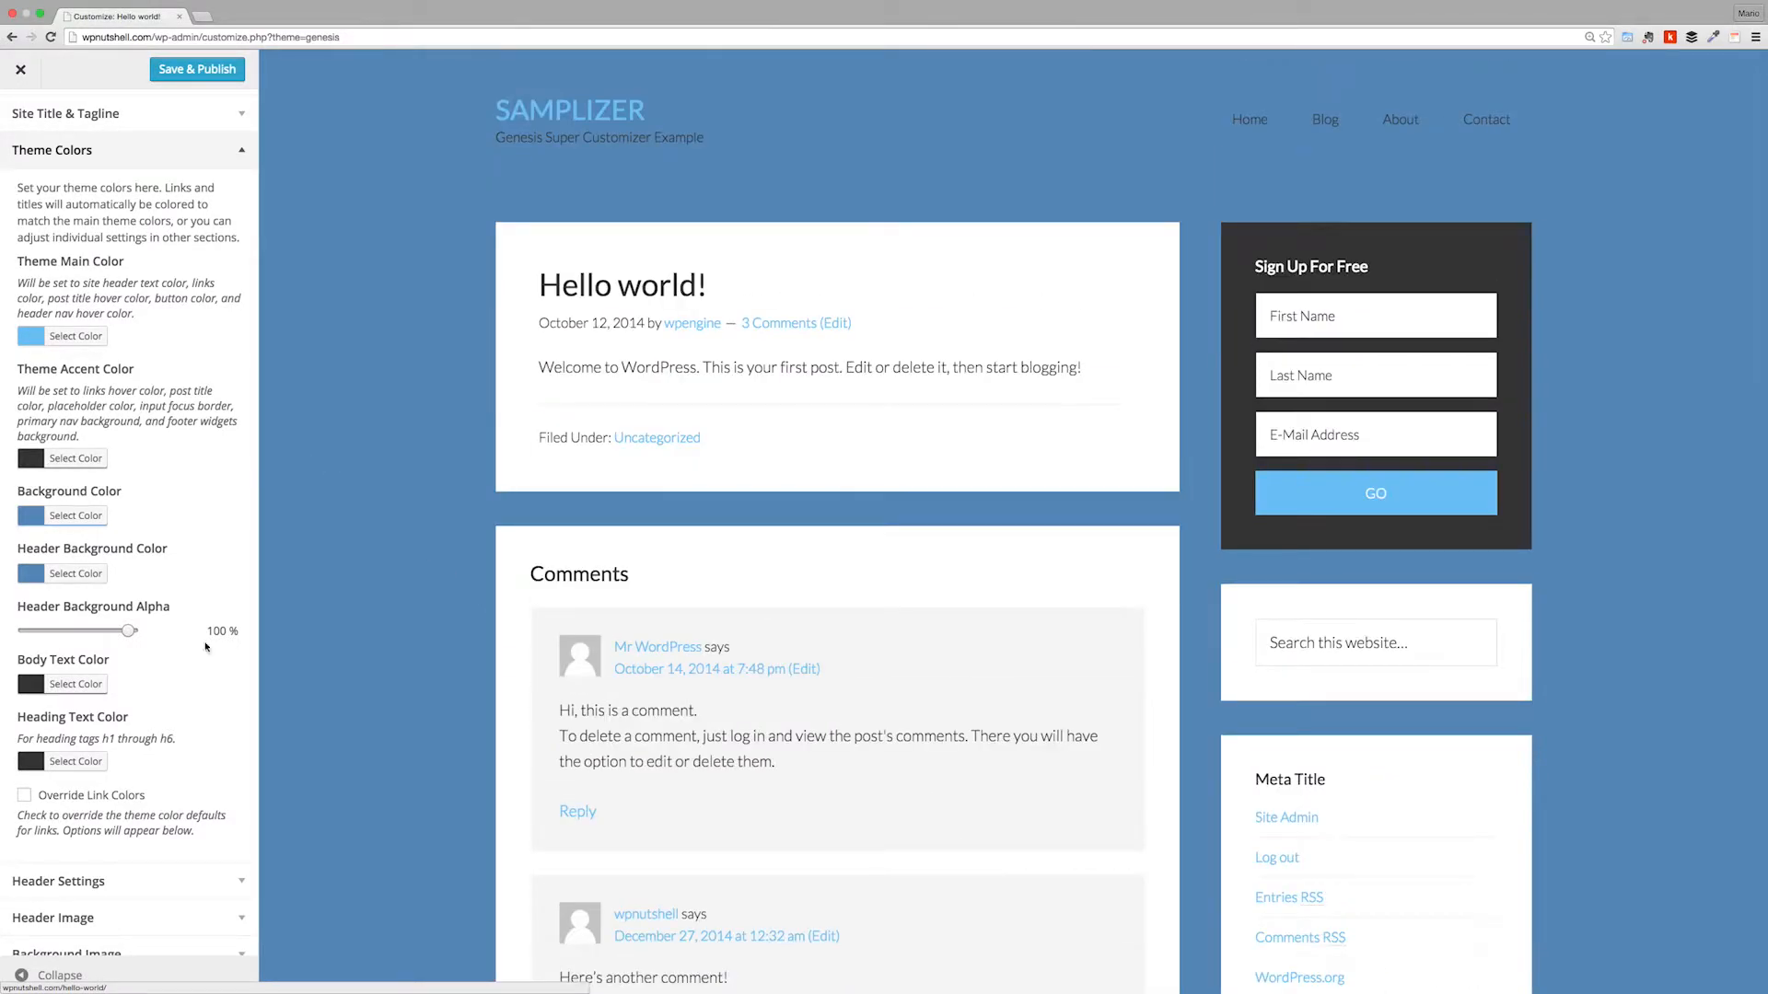
Step: Turn on Override Link Colors to view the extra link and post title color options, and turn it off again
{"action": "left_click", "coordinate": [55, 797]}
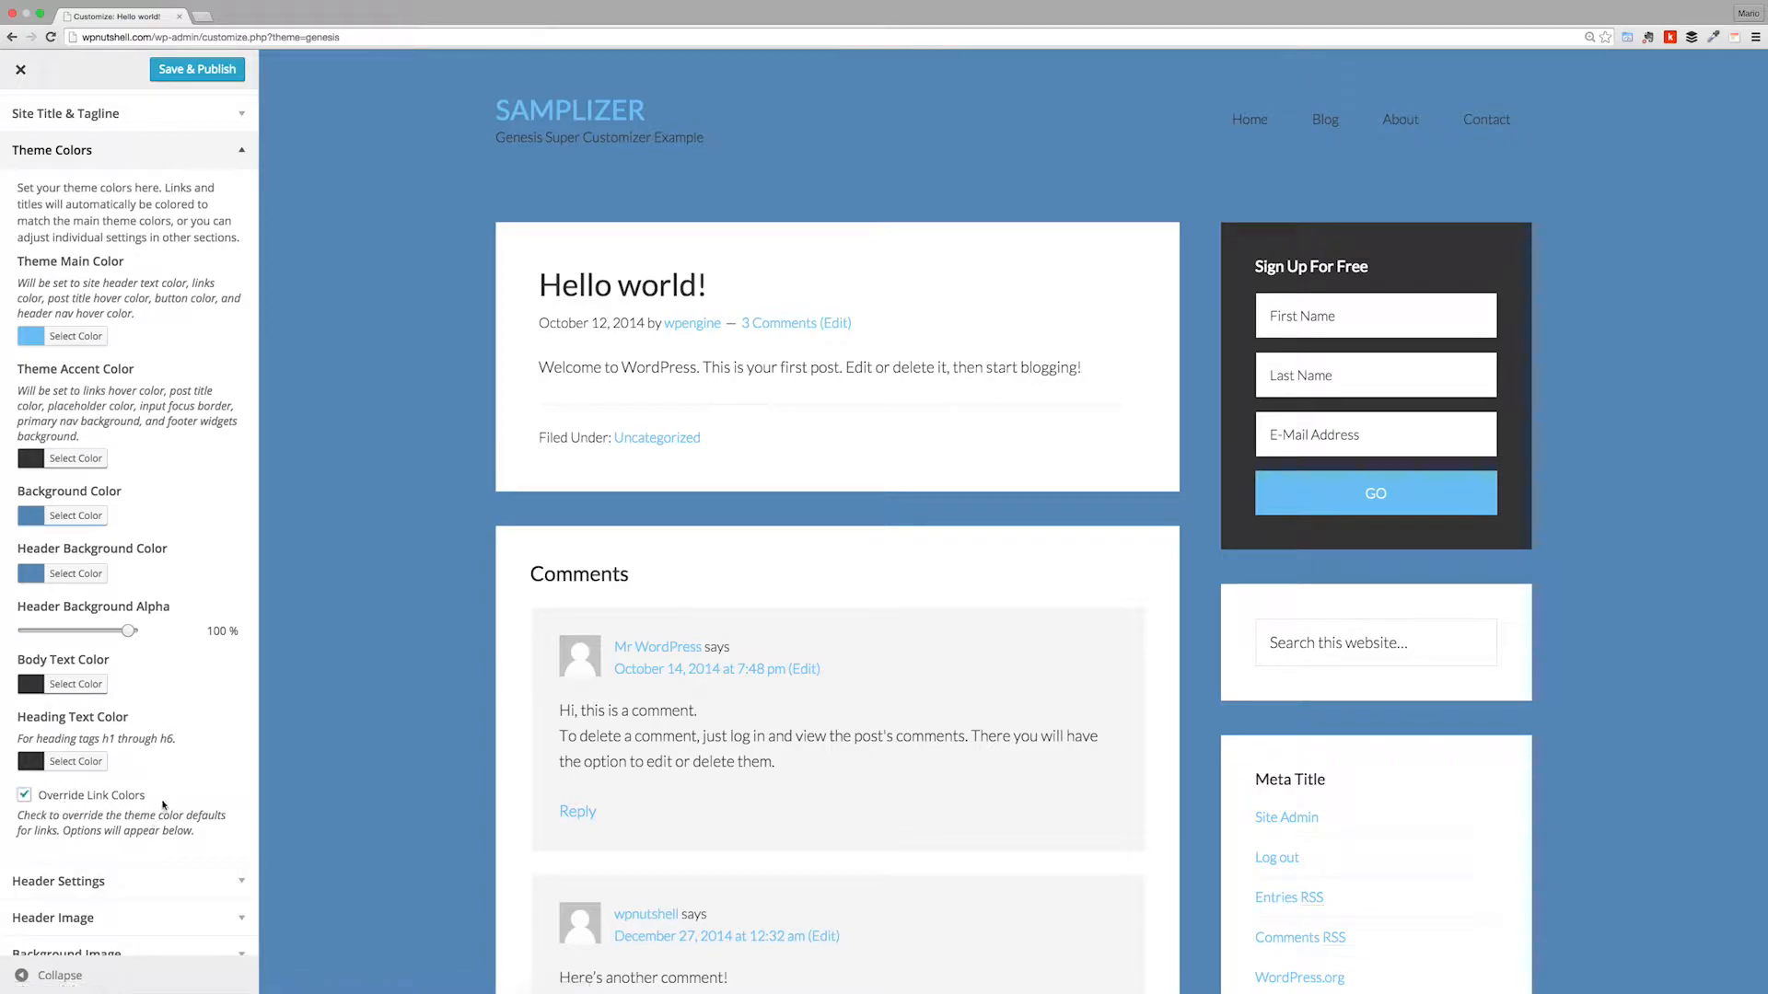
{"action": "scroll", "coordinate": [161, 828], "scroll_direction": "down", "scroll_amount": 3}
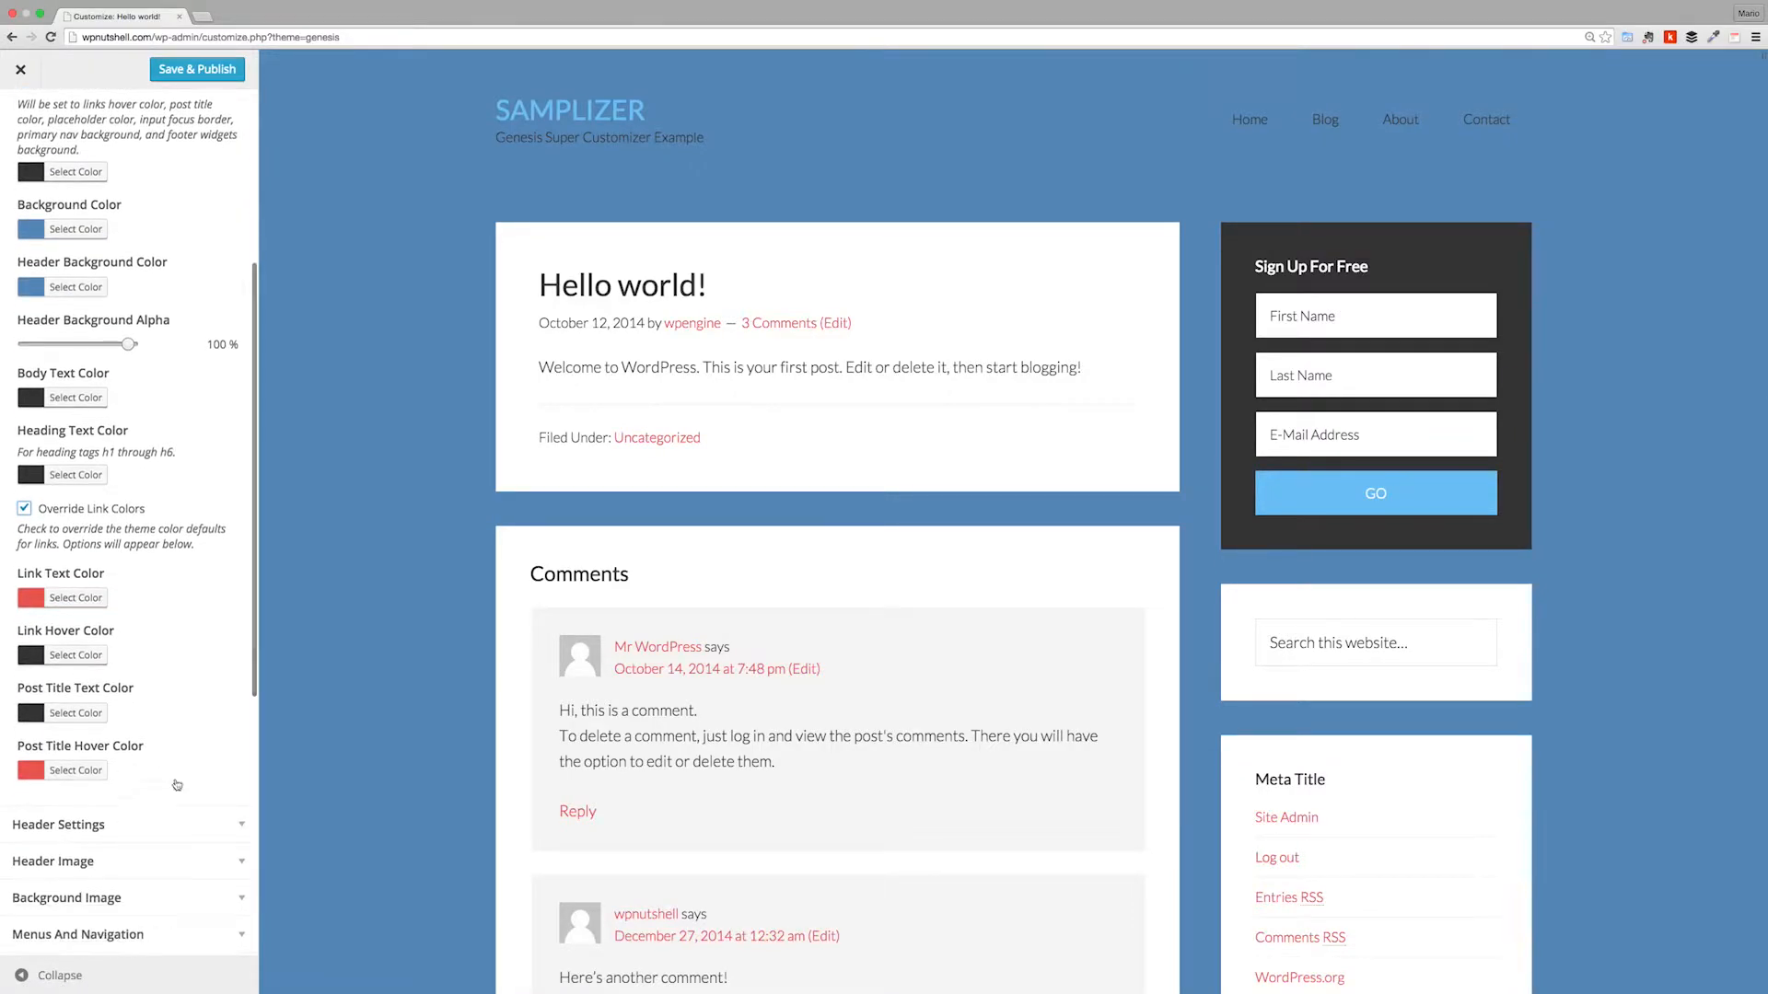
{"action": "left_click", "coordinate": [84, 516]}
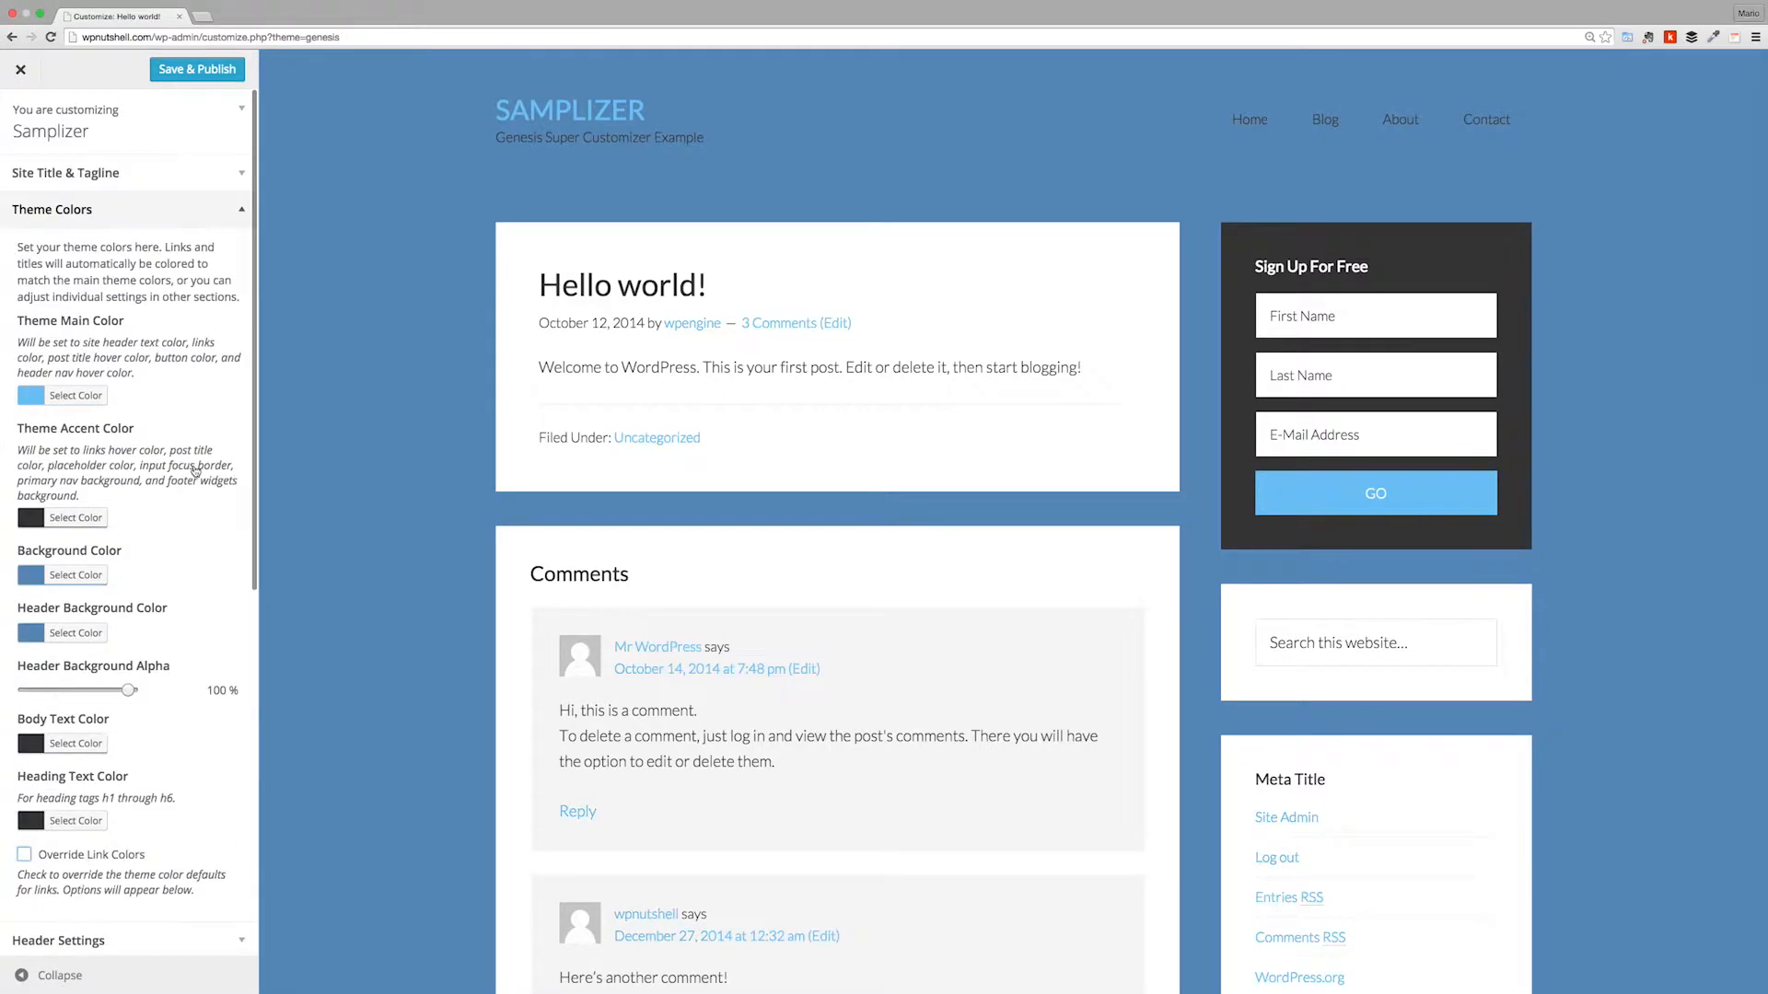
{"action": "left_click", "coordinate": [200, 247]}
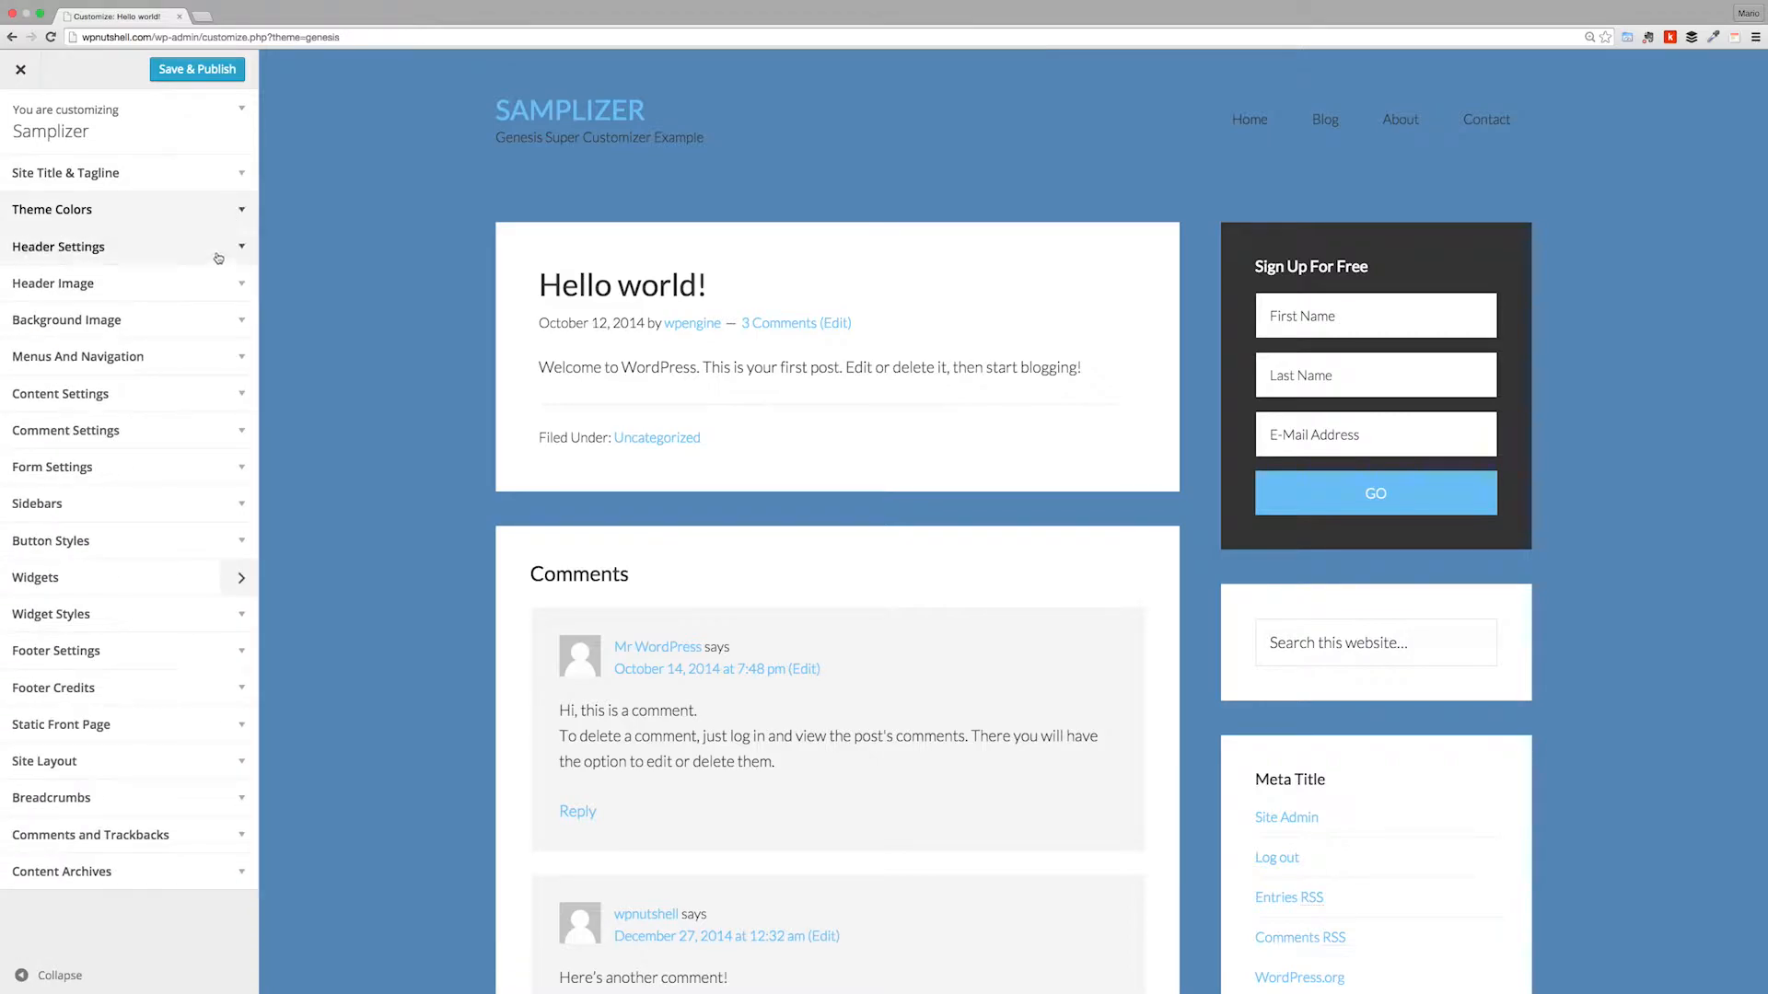
Step: In the Header Settings, set the Header Size to 120 px and reduce the Header Padding
{"action": "left_click", "coordinate": [219, 254]}
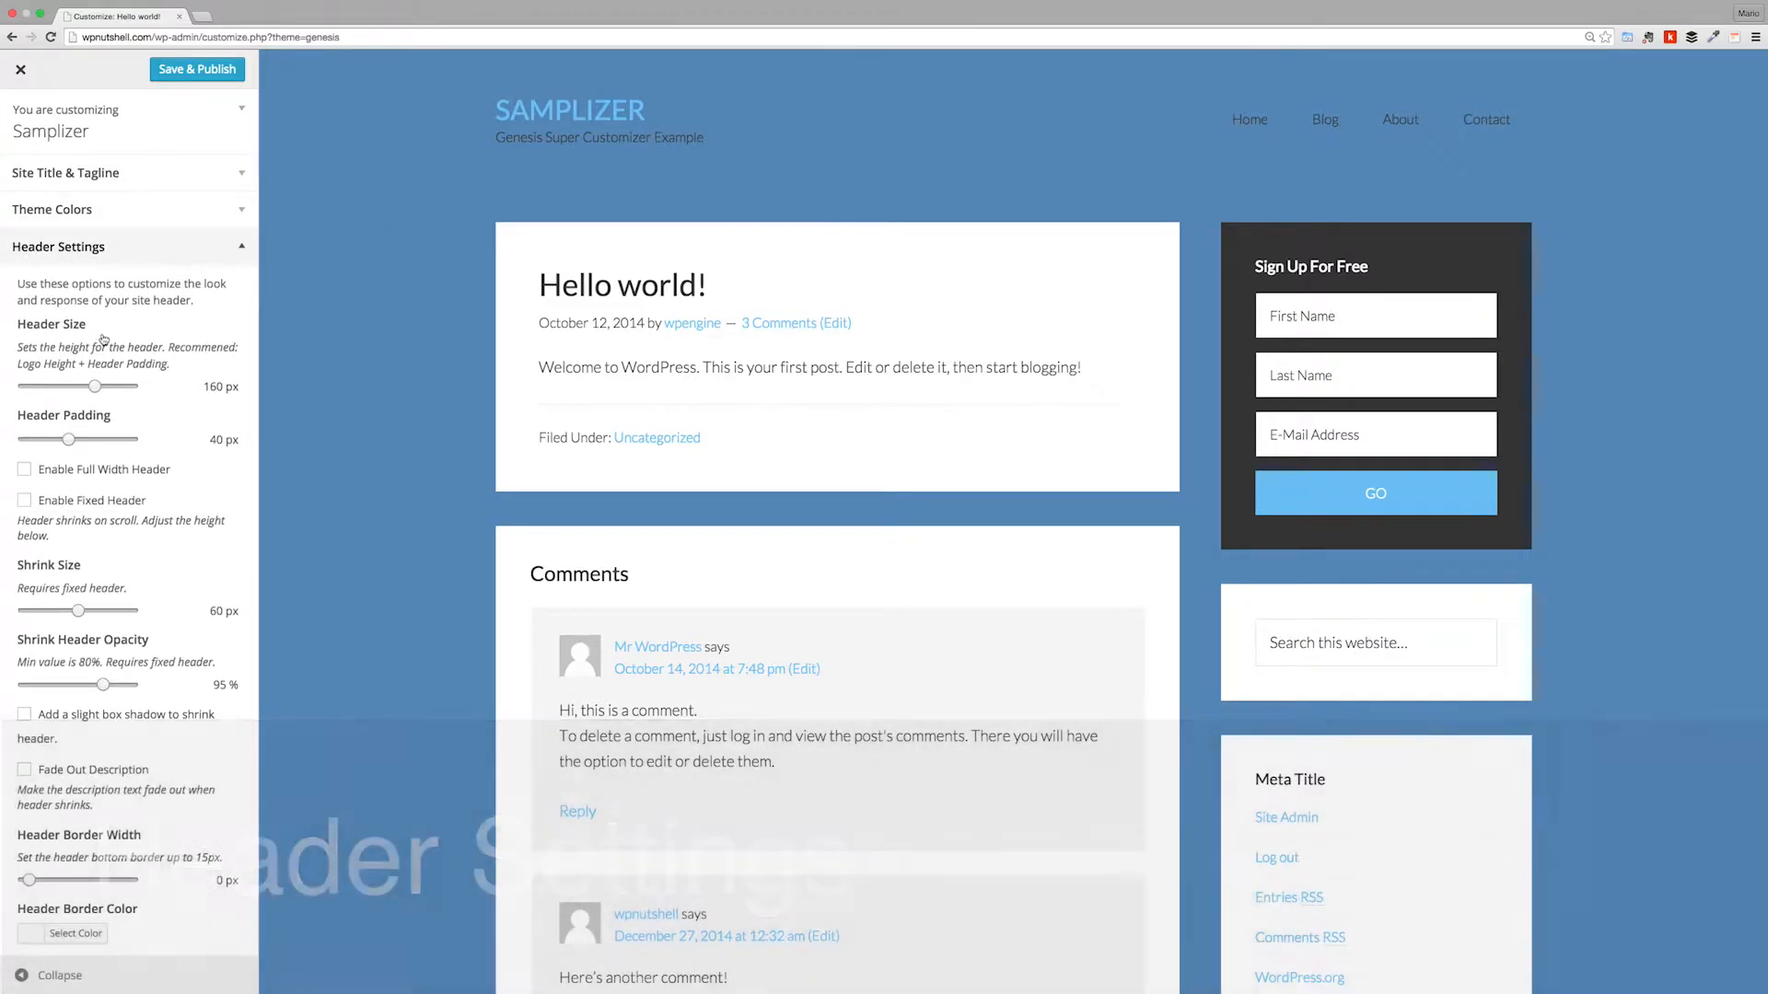
{"action": "left_click_drag", "start_coordinate": [93, 391], "coordinate": [61, 391]}
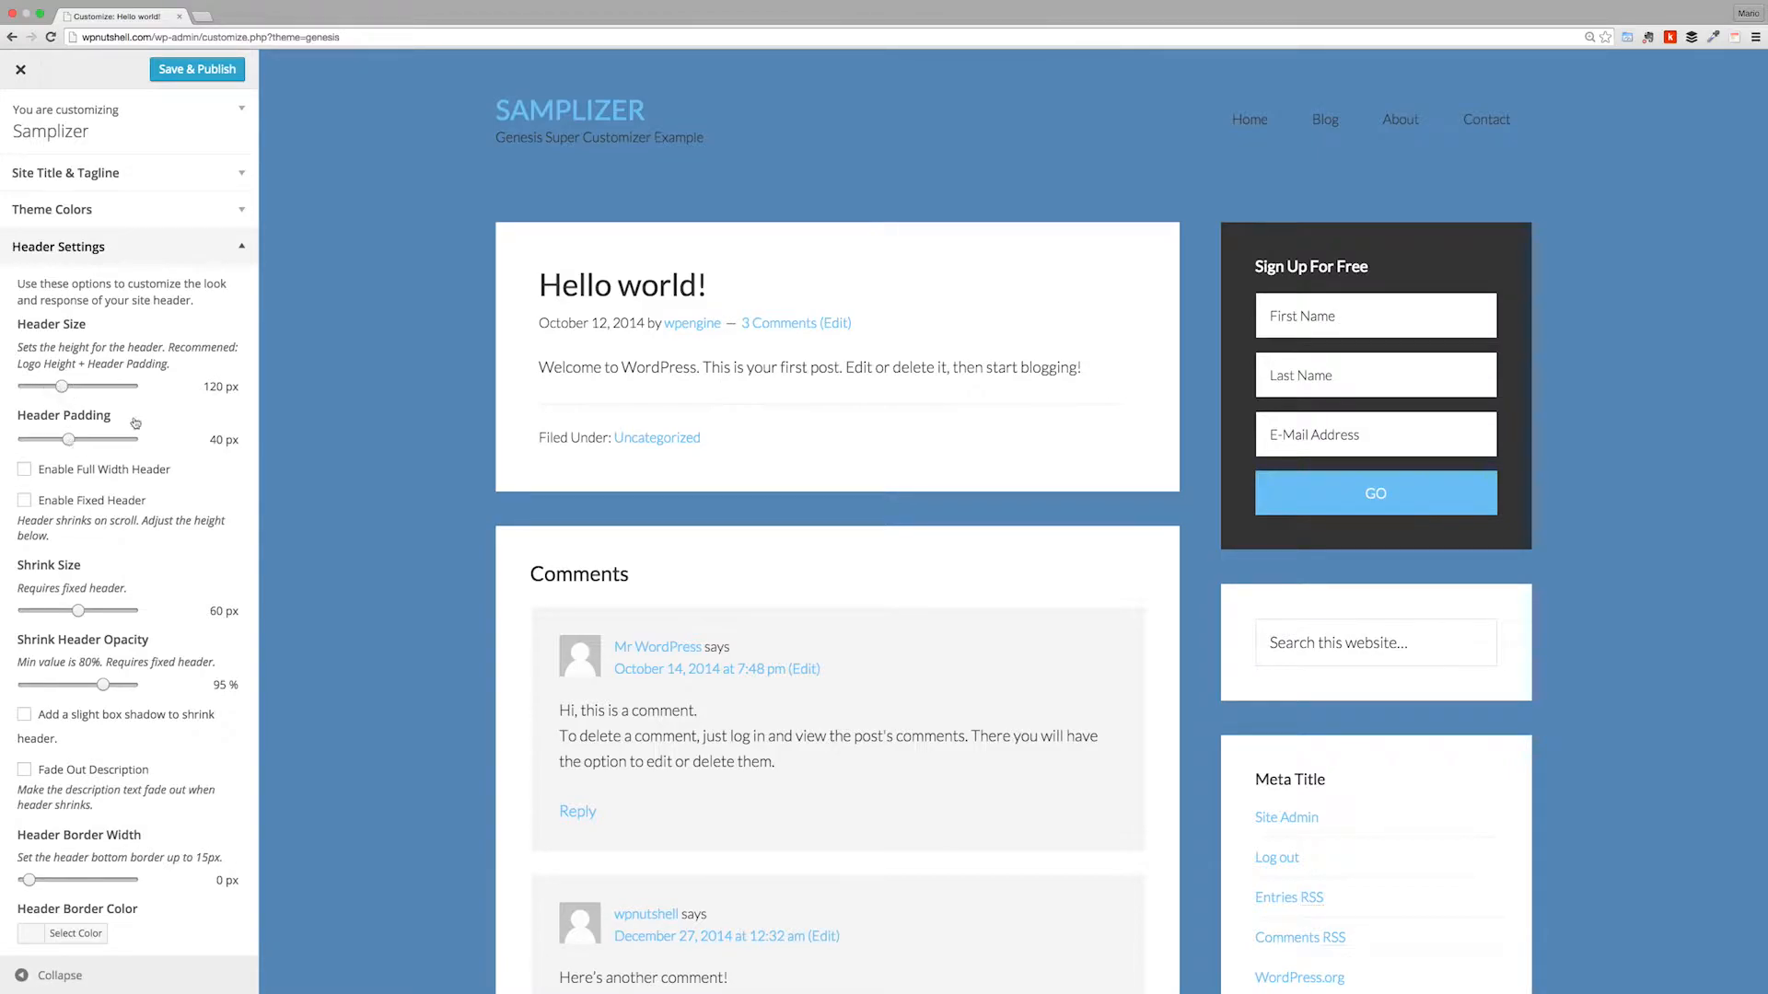
{"action": "left_click_drag", "start_coordinate": [68, 440], "coordinate": [50, 446]}
{"action": "left_click", "coordinate": [222, 257]}
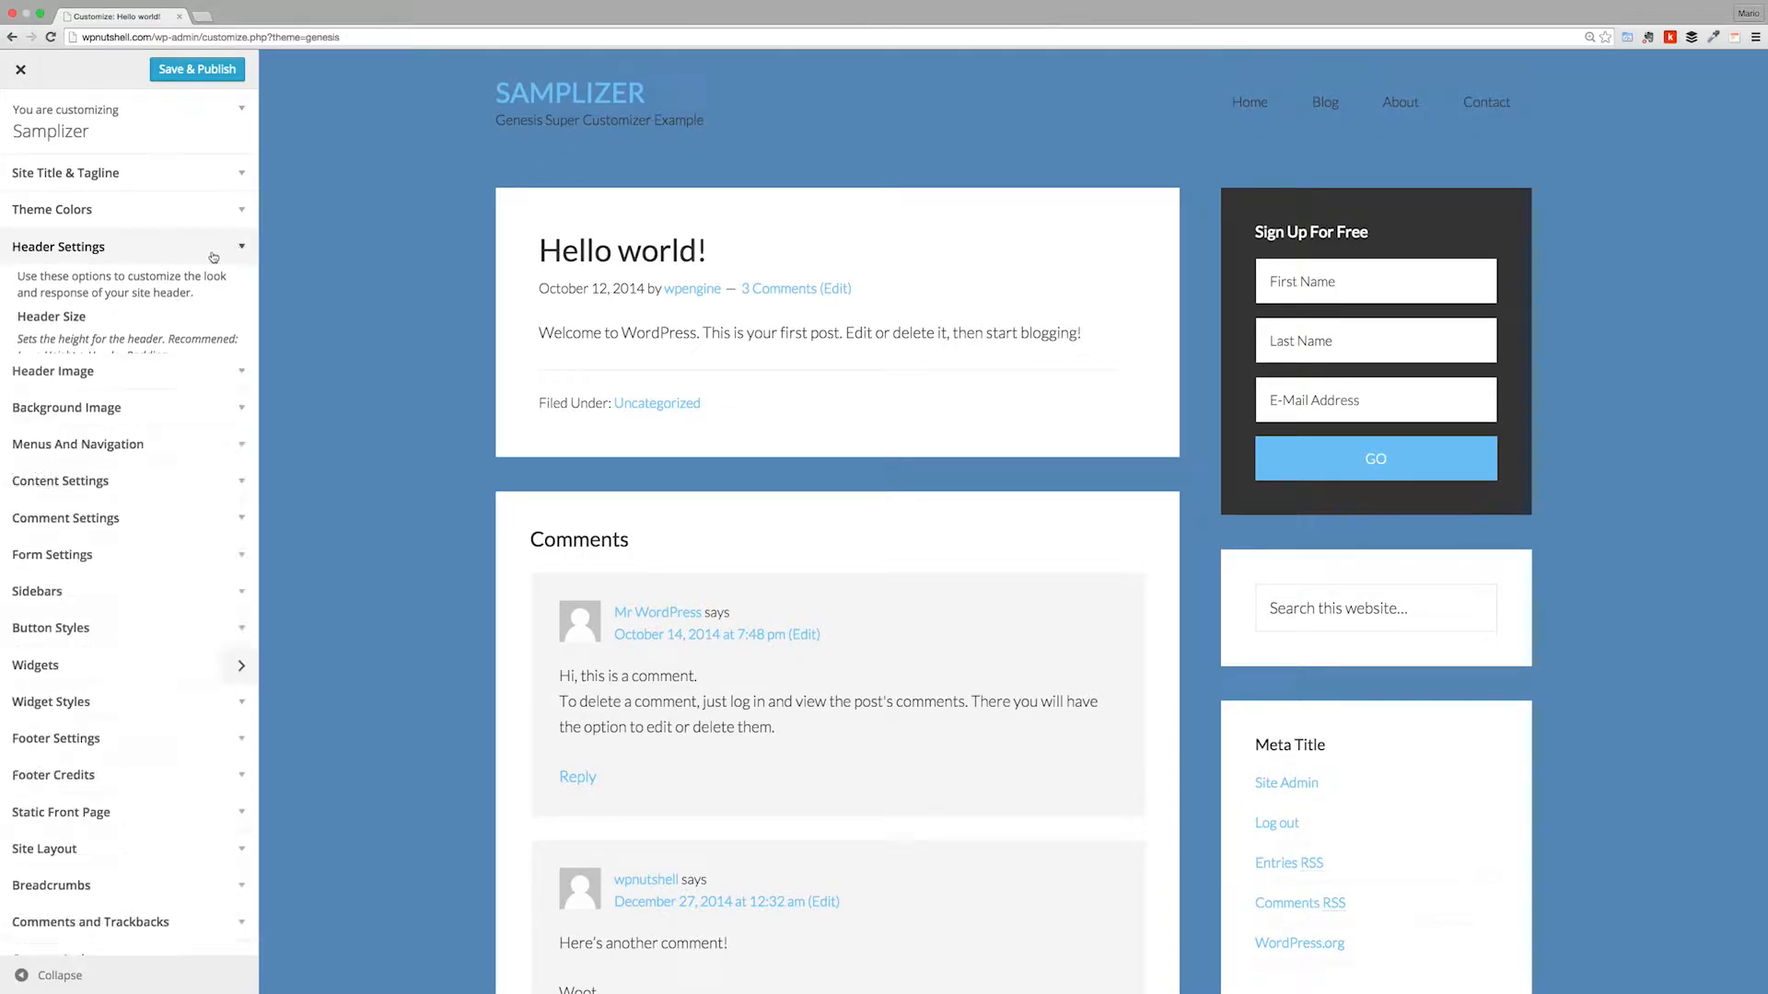
Step: Review the Header Image settings, including logo width, logo height and hover opacity
{"action": "left_click", "coordinate": [232, 283]}
{"action": "scroll", "coordinate": [84, 597], "scroll_direction": "down", "scroll_amount": 1}
{"action": "scroll", "coordinate": [83, 597], "scroll_direction": "down", "scroll_amount": 2}
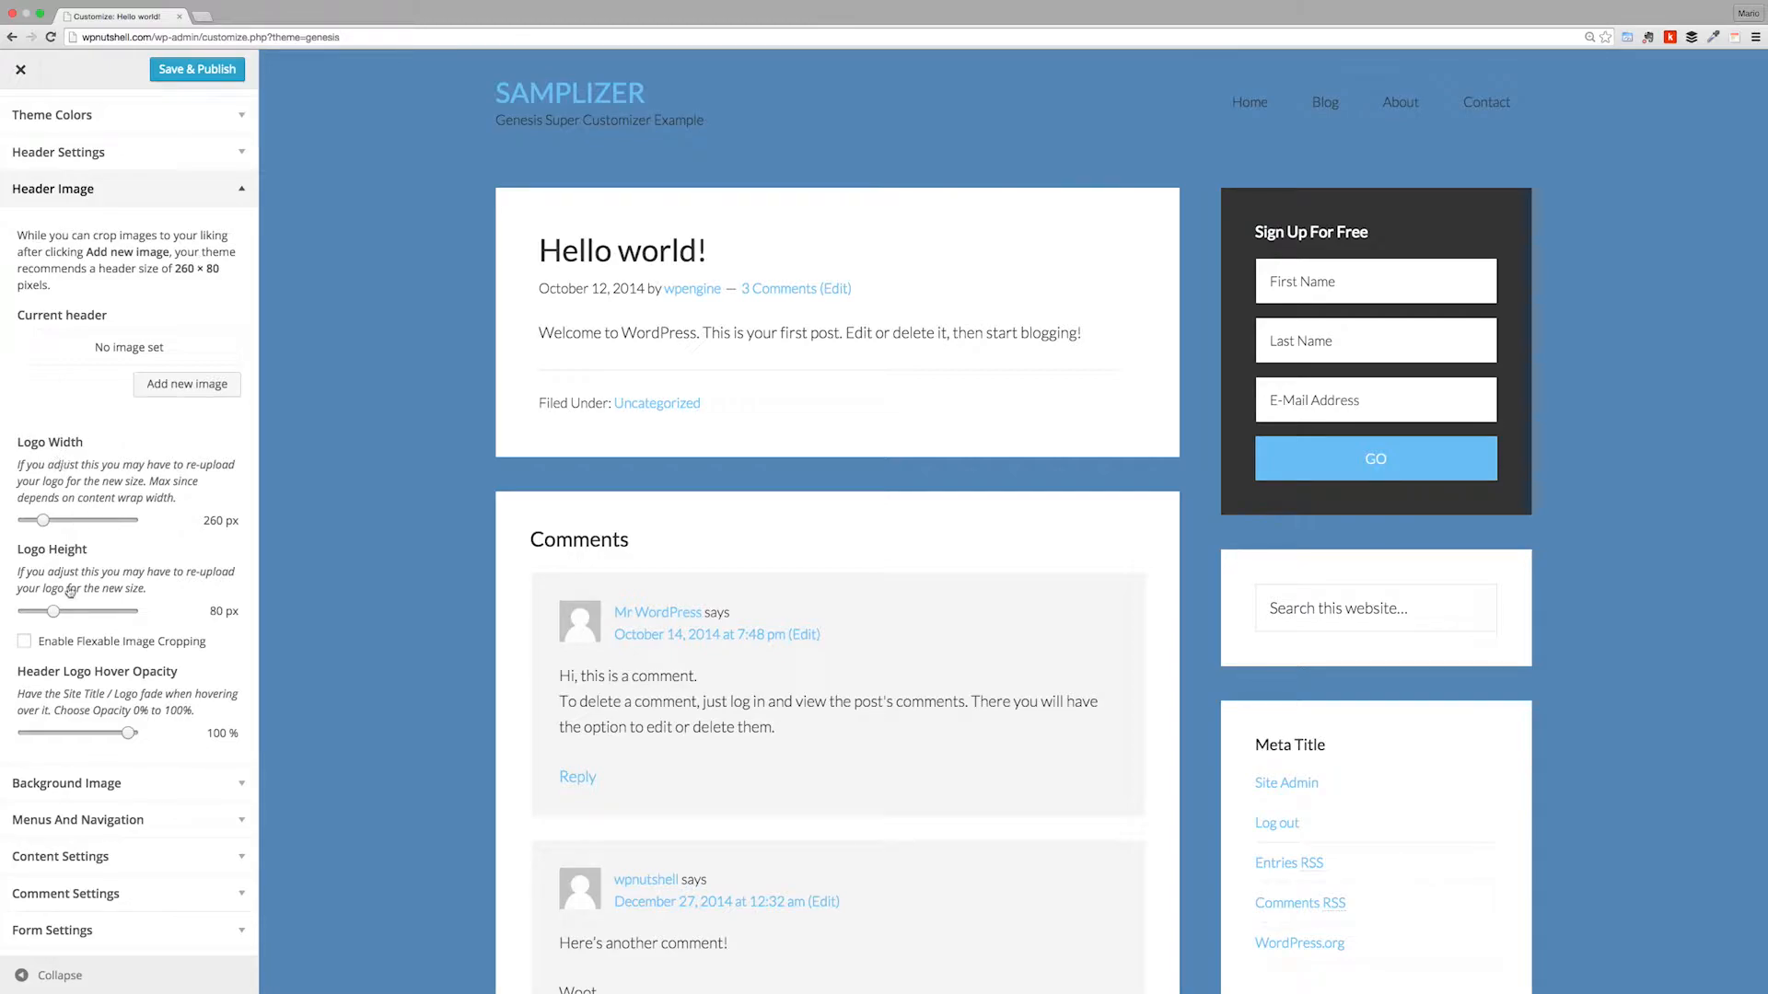
Step: Return to the Header Settings and check how the fixed header shrinks over the Hello world! post
{"action": "scroll", "coordinate": [70, 585], "scroll_direction": "down", "scroll_amount": 1}
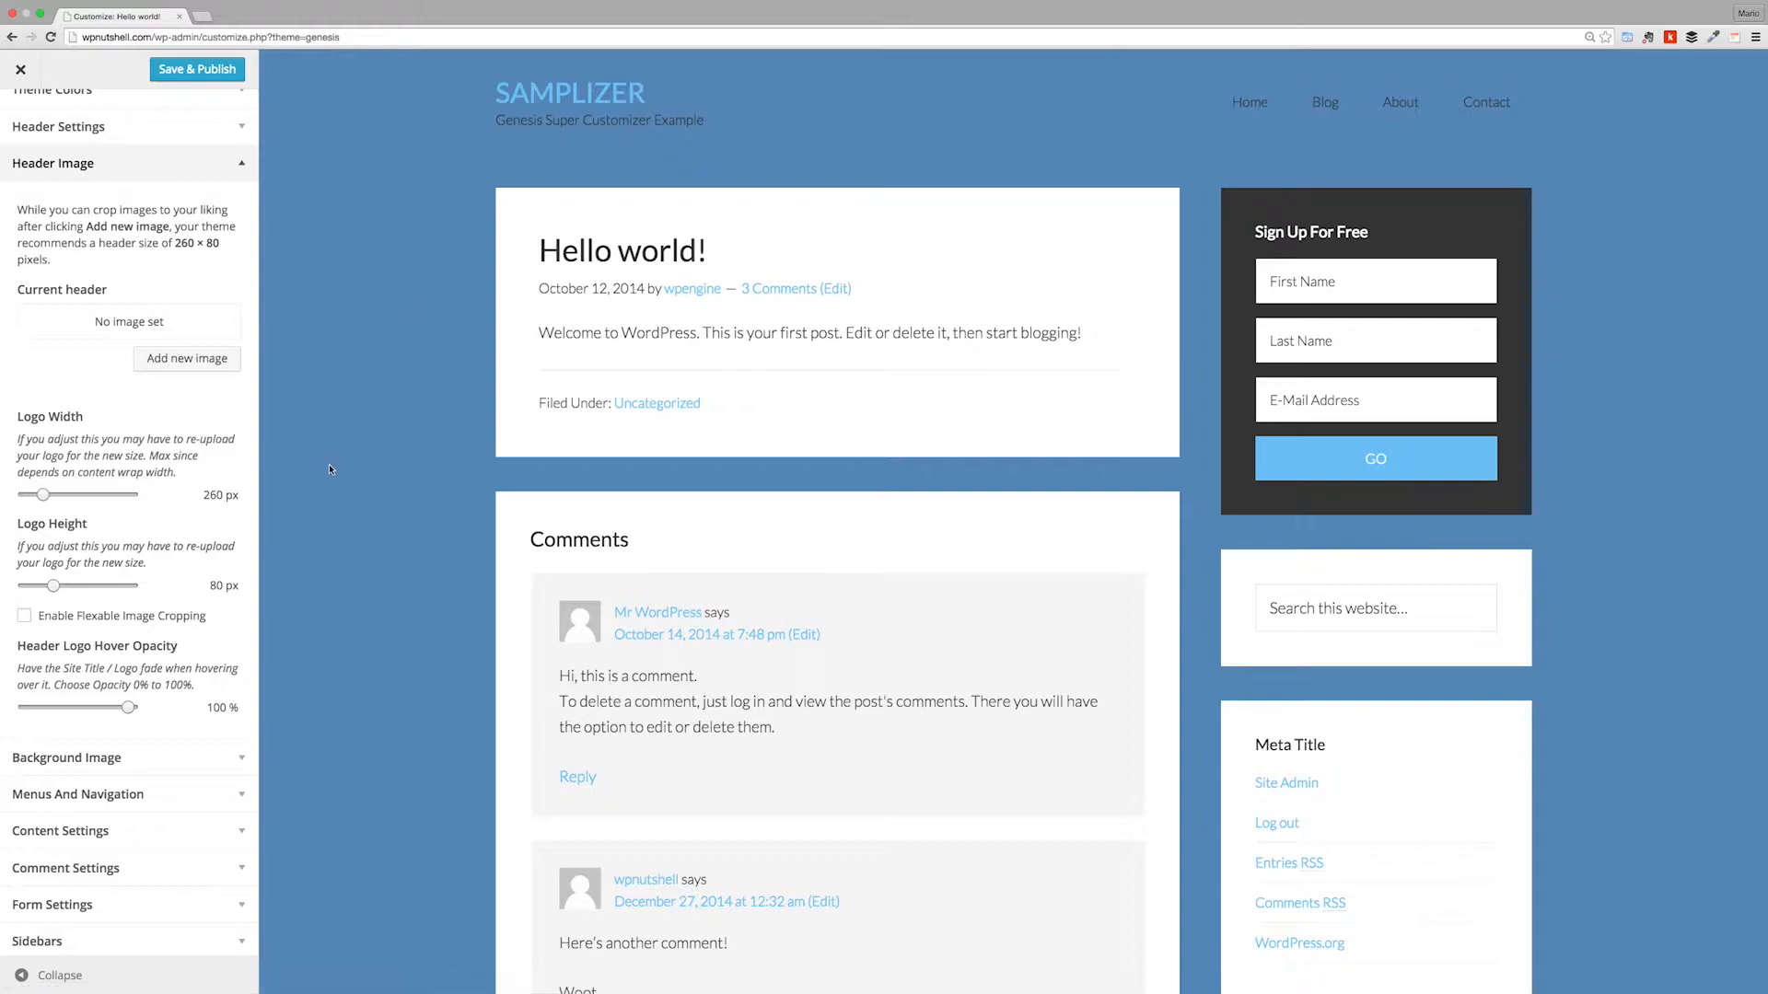
{"action": "scroll", "coordinate": [93, 590], "scroll_direction": "up", "scroll_amount": 4}
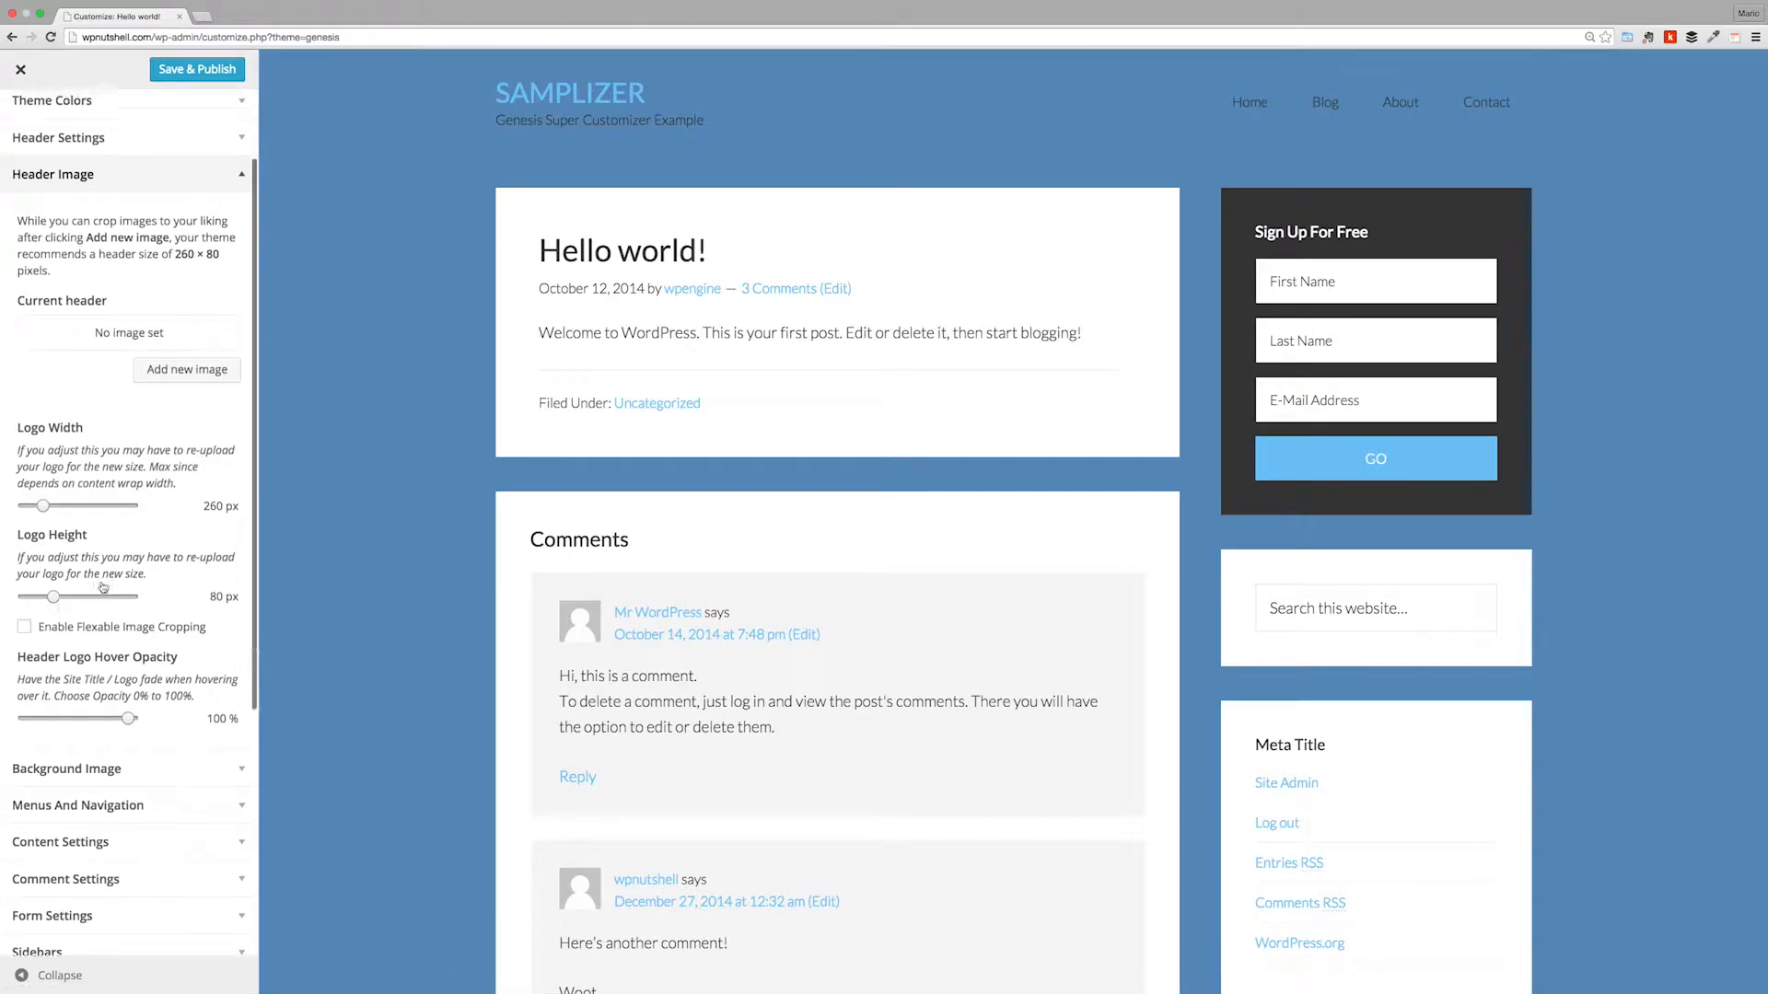
{"action": "left_click", "coordinate": [222, 262]}
{"action": "left_click", "coordinate": [222, 257]}
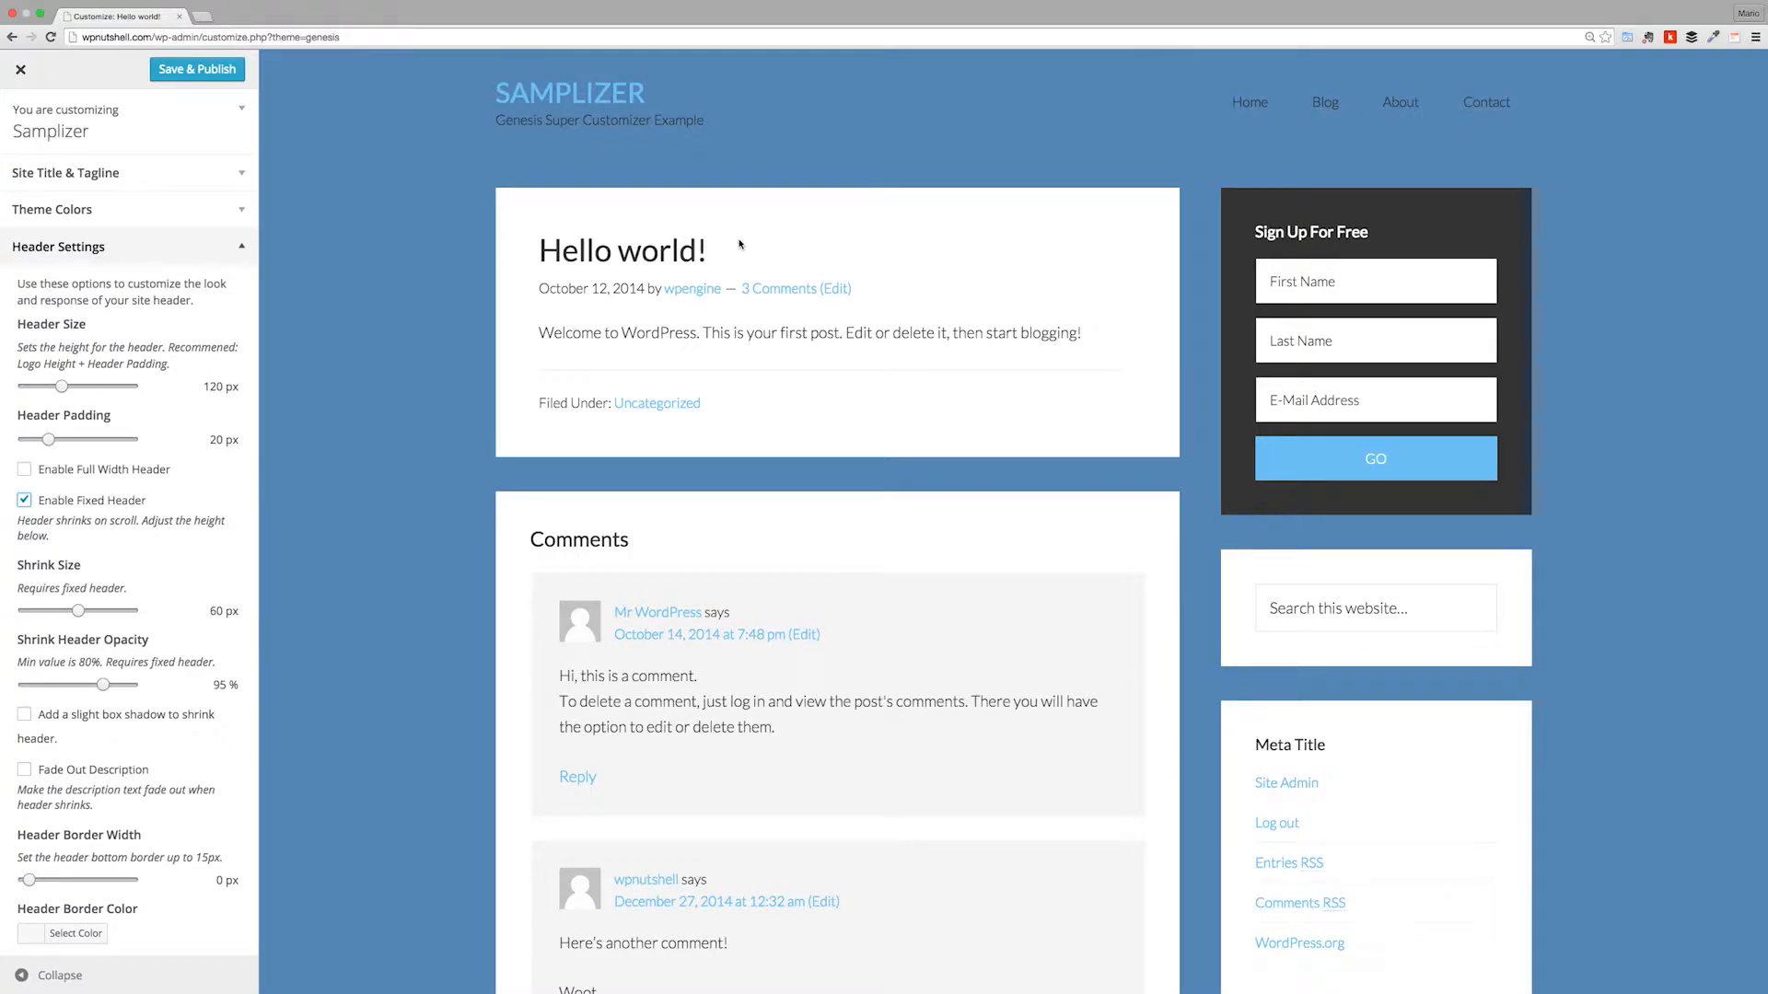
{"action": "scroll", "coordinate": [739, 244], "scroll_direction": "down", "scroll_amount": 10}
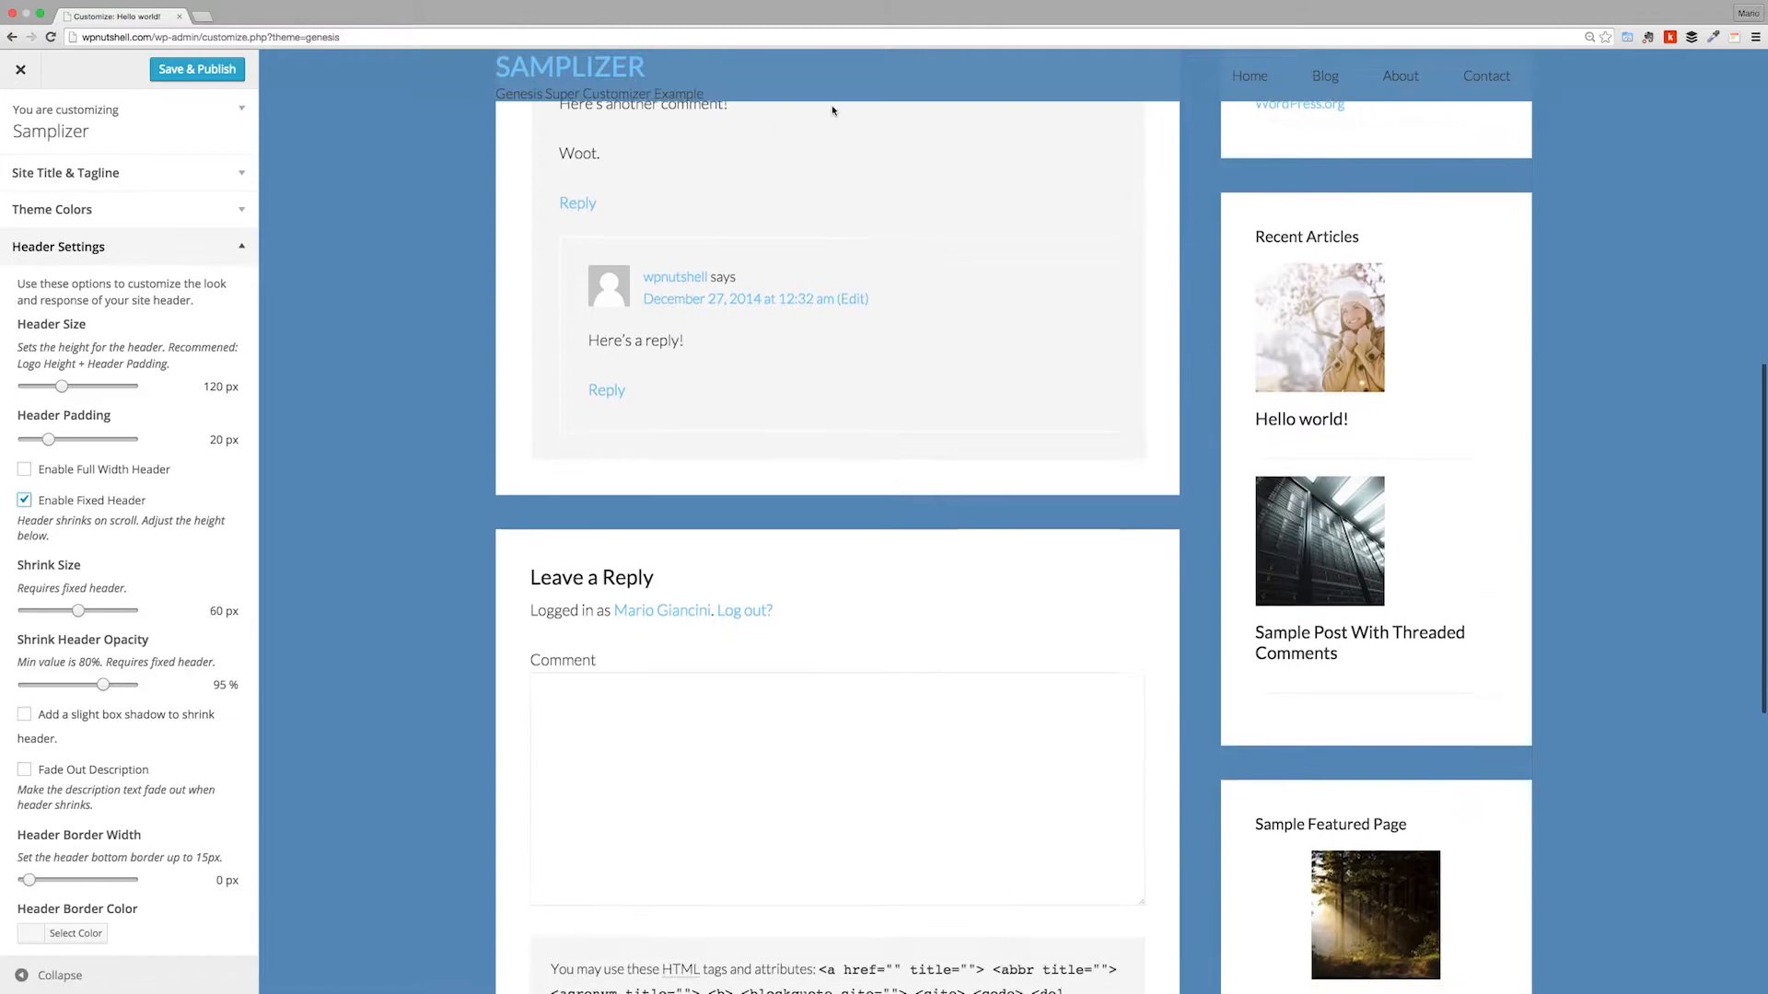
{"action": "scroll", "coordinate": [801, 209], "scroll_direction": "down", "scroll_amount": 5}
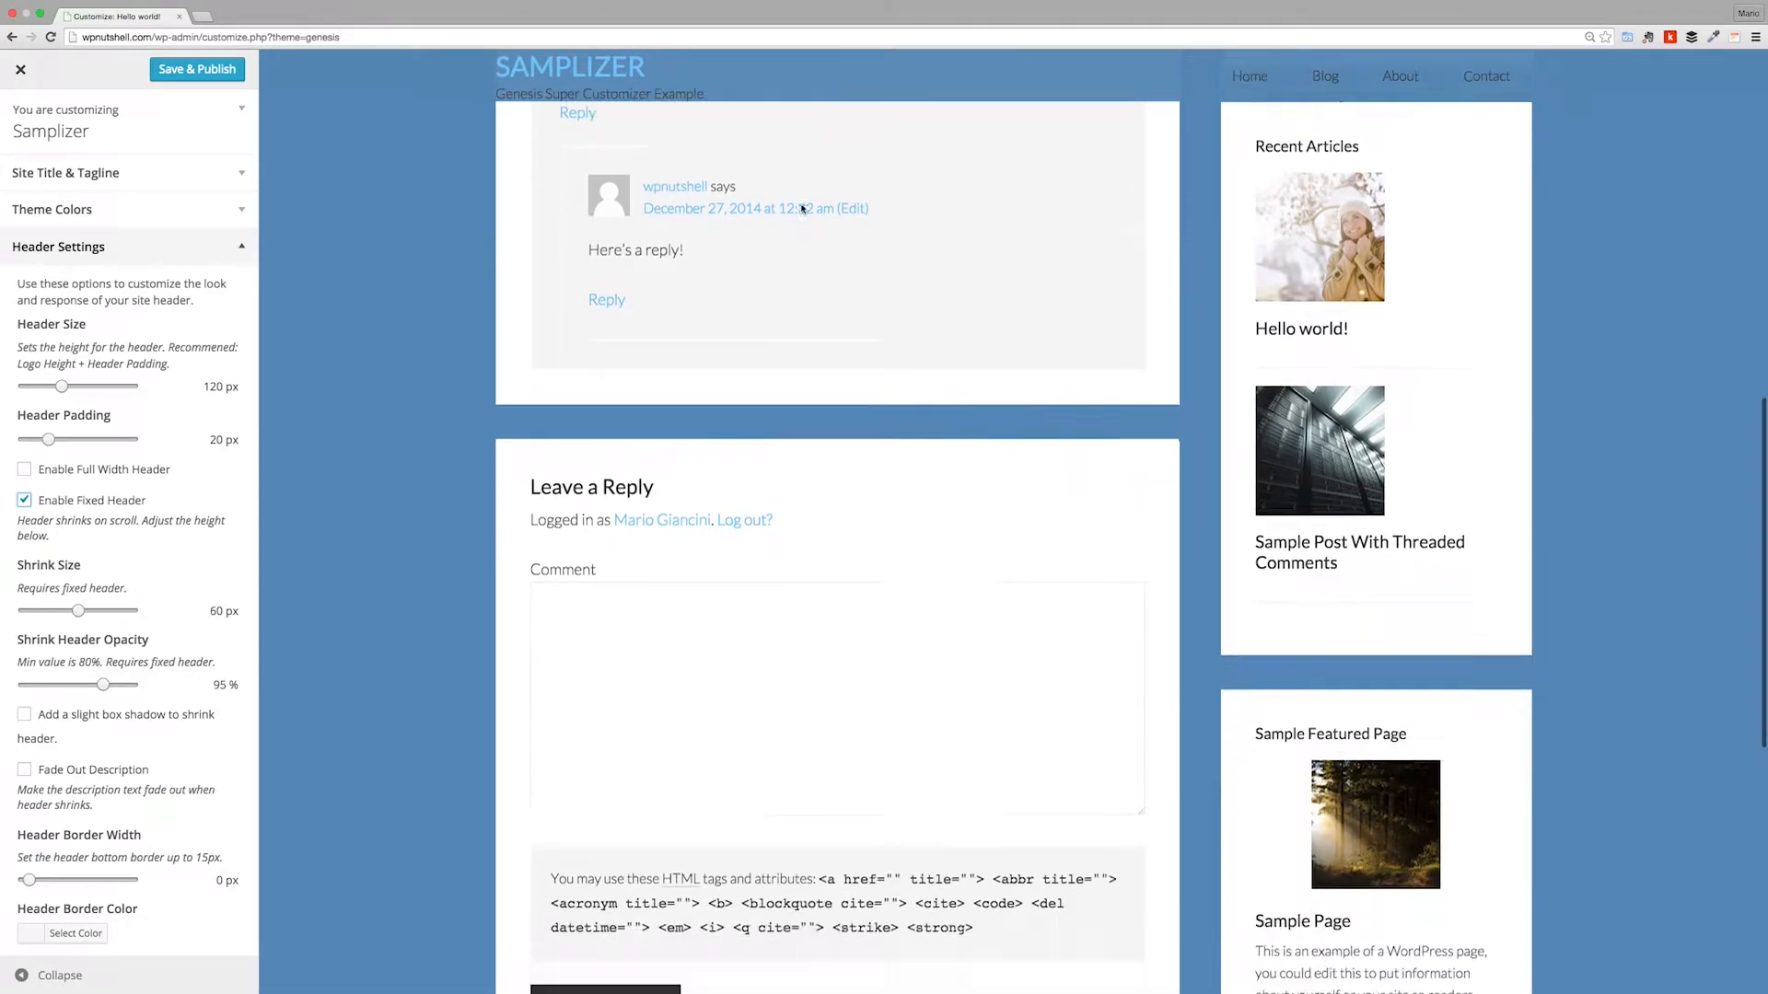
{"action": "scroll", "coordinate": [801, 209], "scroll_direction": "up", "scroll_amount": 10}
{"action": "scroll", "coordinate": [801, 209], "scroll_direction": "up", "scroll_amount": 6}
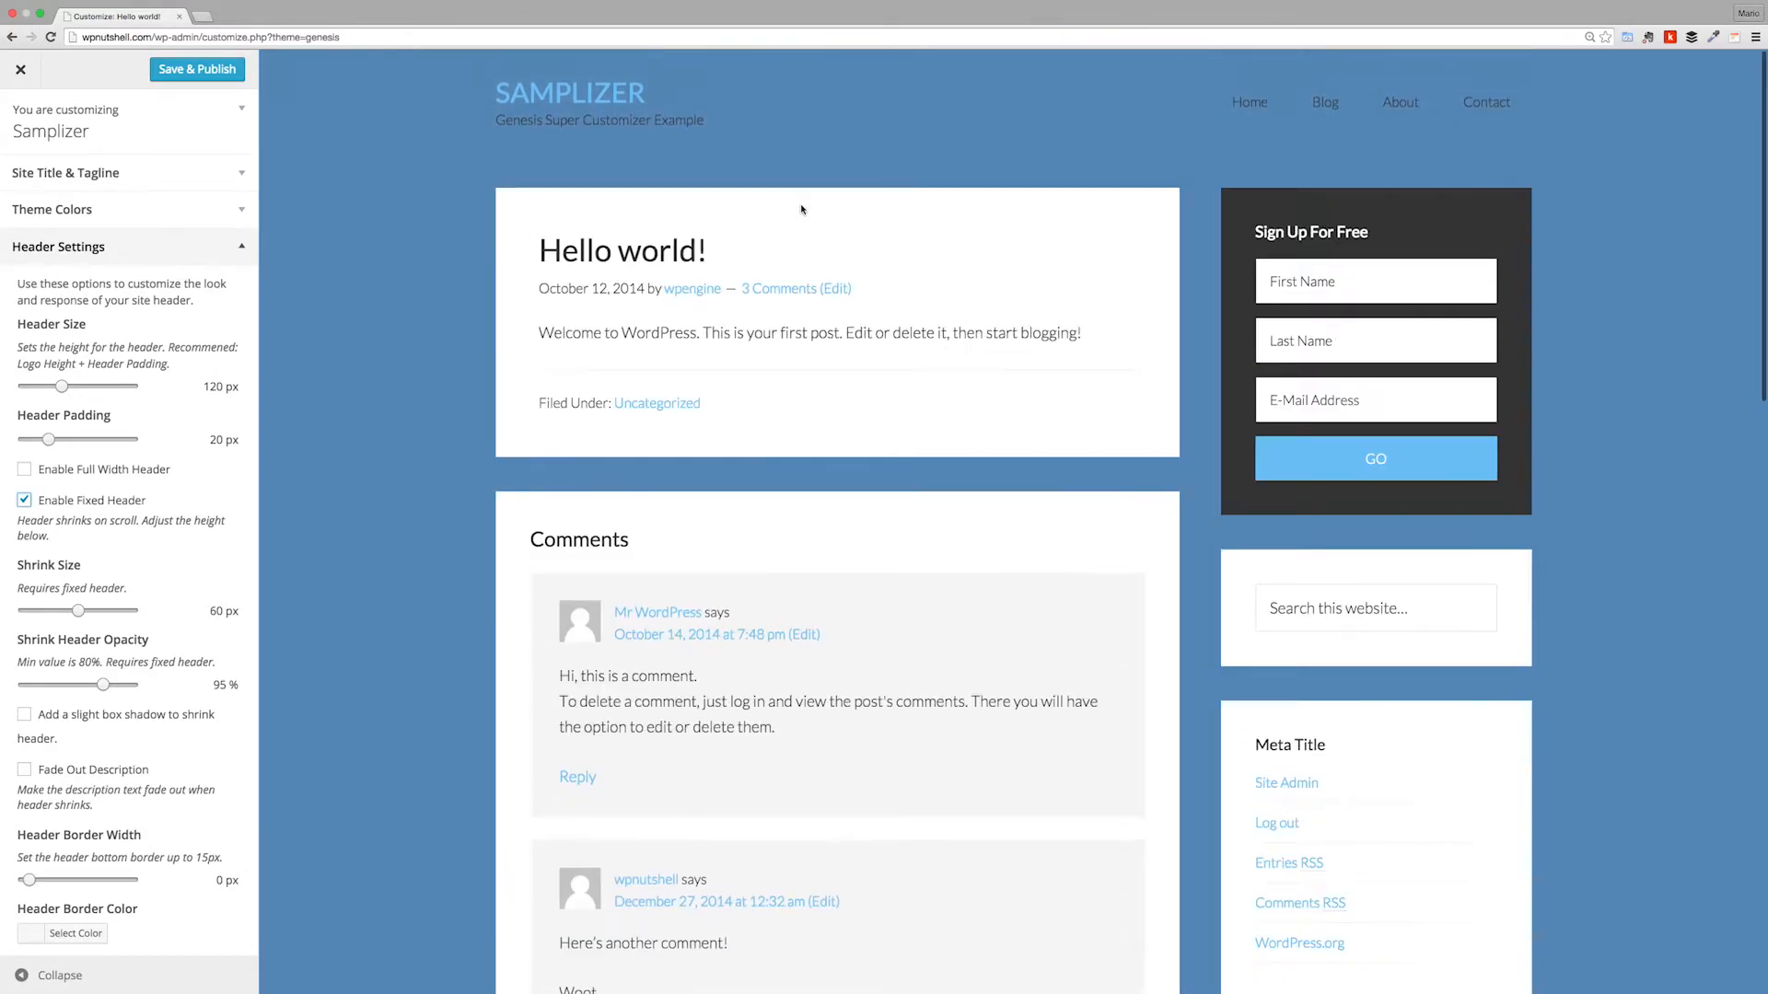
Step: Turn on Fade Out Description and the slight box shadow for the shrink header, checking both in the preview
{"action": "scroll", "coordinate": [718, 268], "scroll_direction": "down", "scroll_amount": 5}
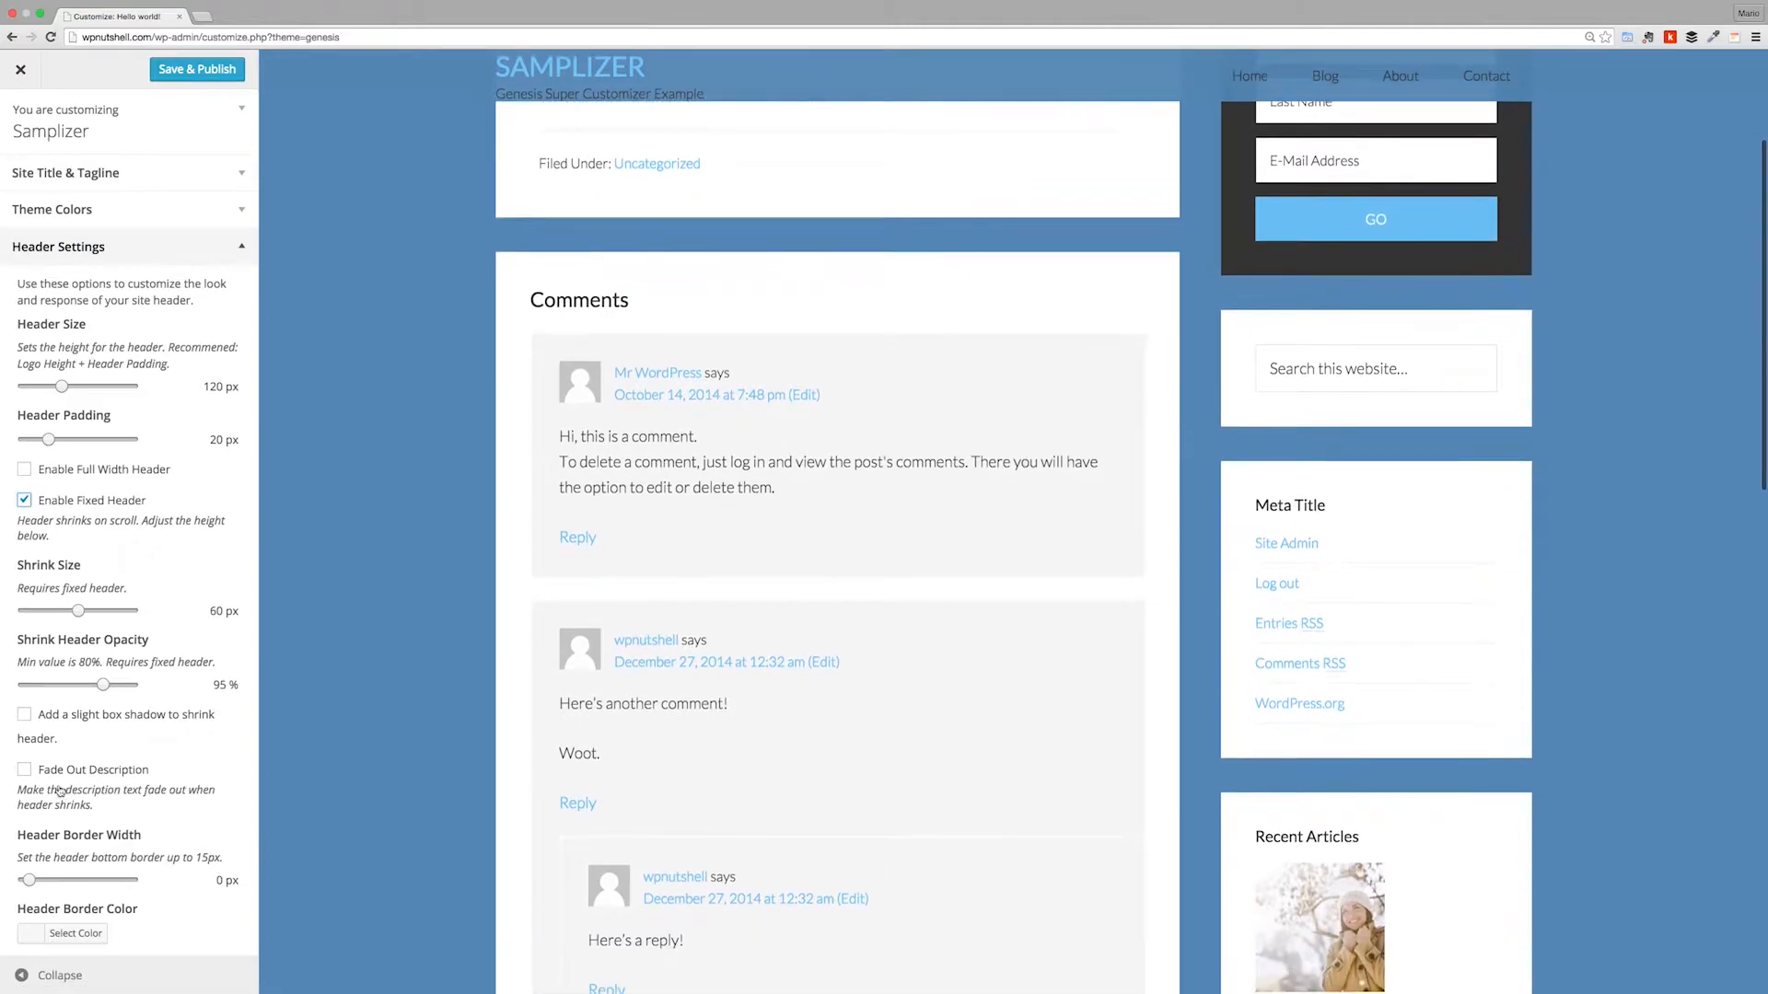
{"action": "scroll", "coordinate": [588, 651], "scroll_direction": "up", "scroll_amount": 3}
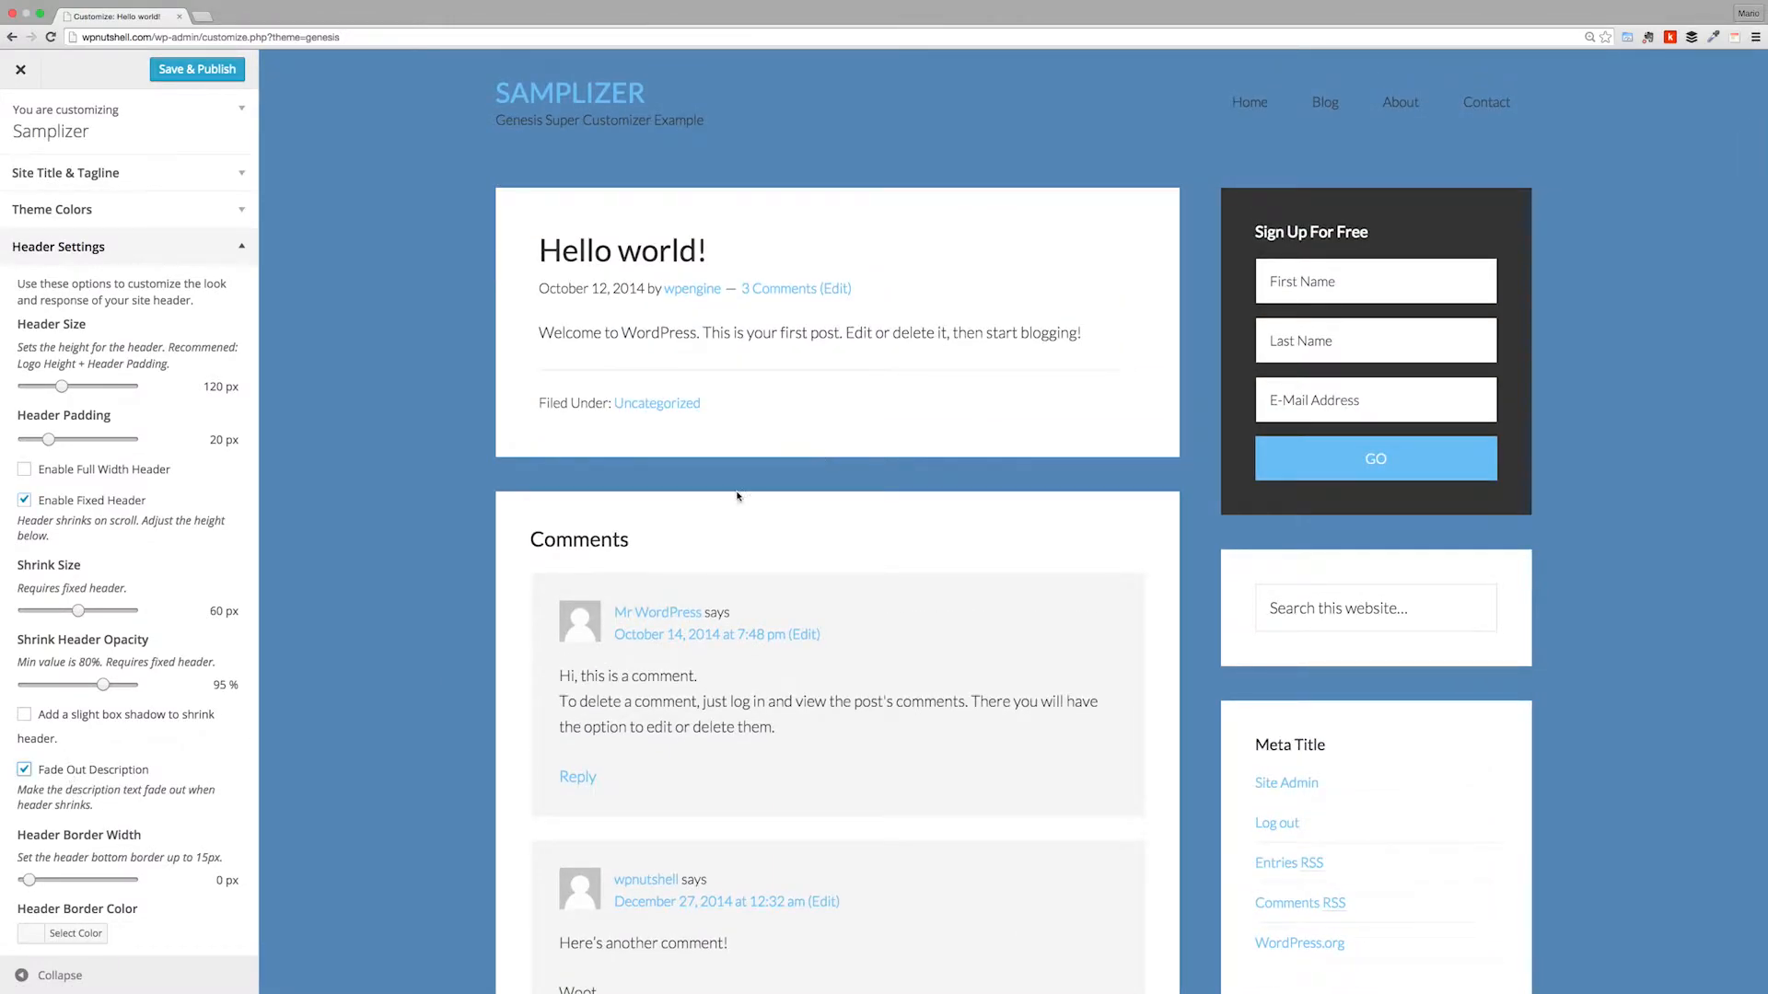
{"action": "scroll", "coordinate": [732, 495], "scroll_direction": "down", "scroll_amount": 3}
{"action": "scroll", "coordinate": [728, 495], "scroll_direction": "down", "scroll_amount": 5}
{"action": "scroll", "coordinate": [728, 495], "scroll_direction": "up", "scroll_amount": 8}
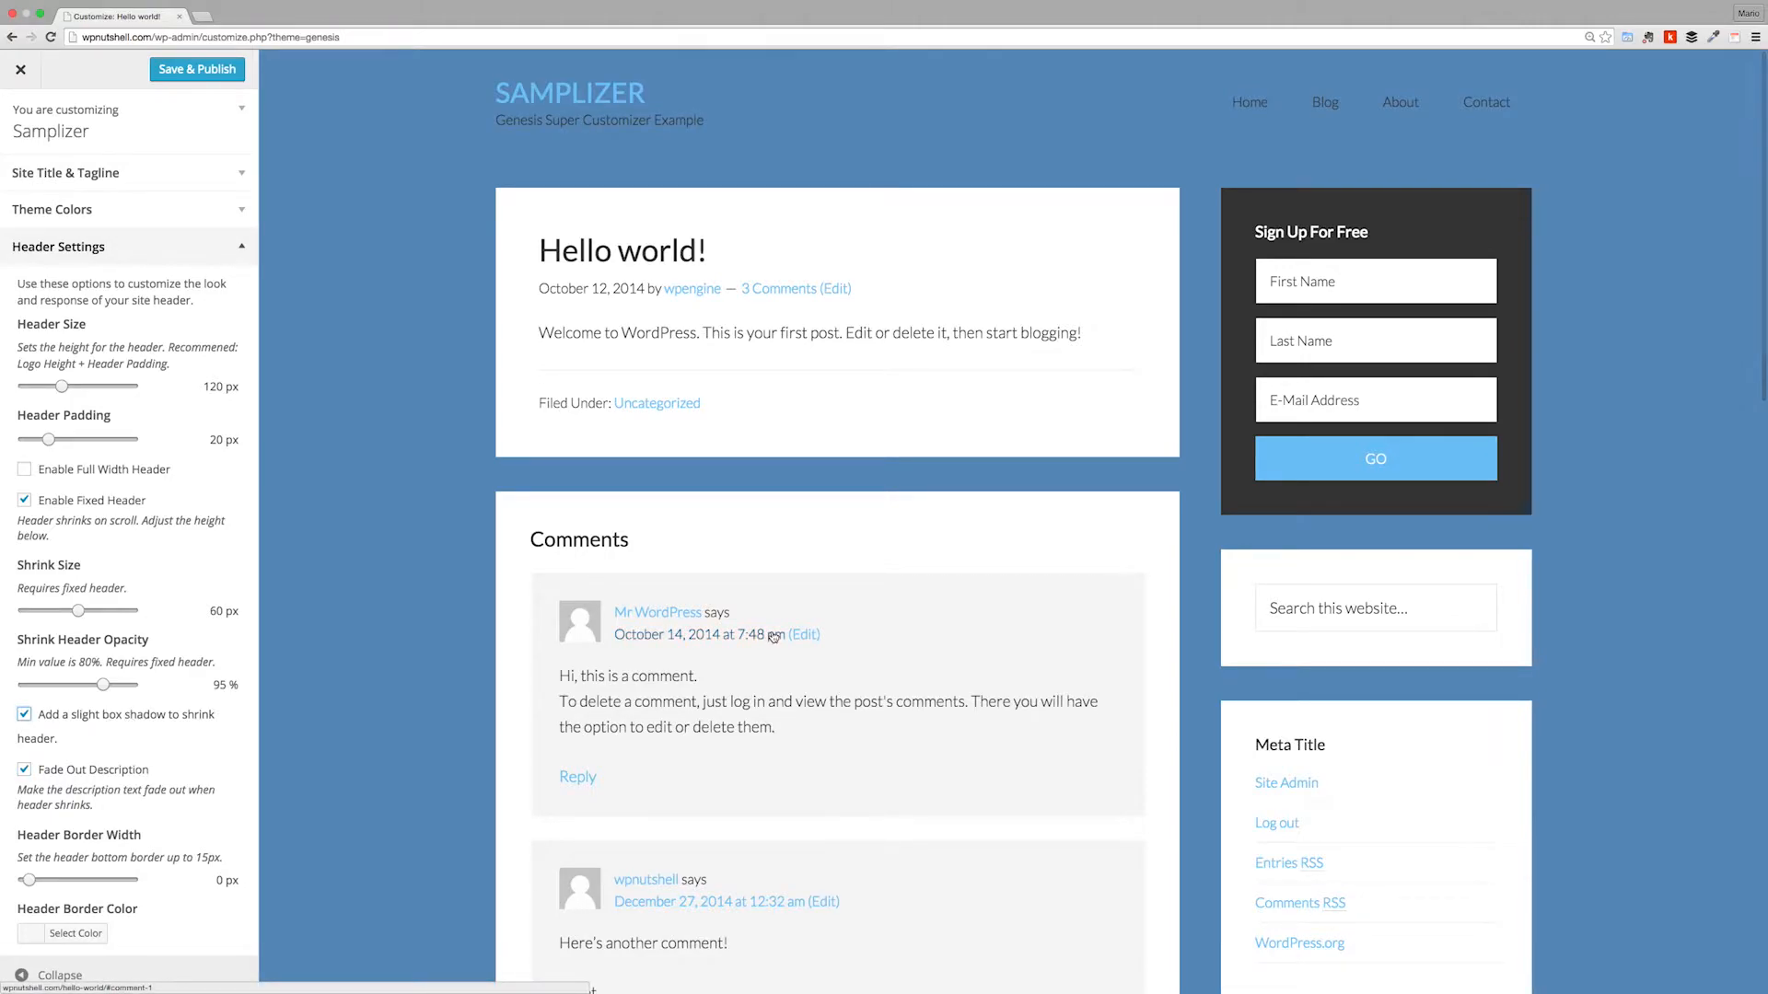
{"action": "scroll", "coordinate": [772, 635], "scroll_direction": "down", "scroll_amount": 8}
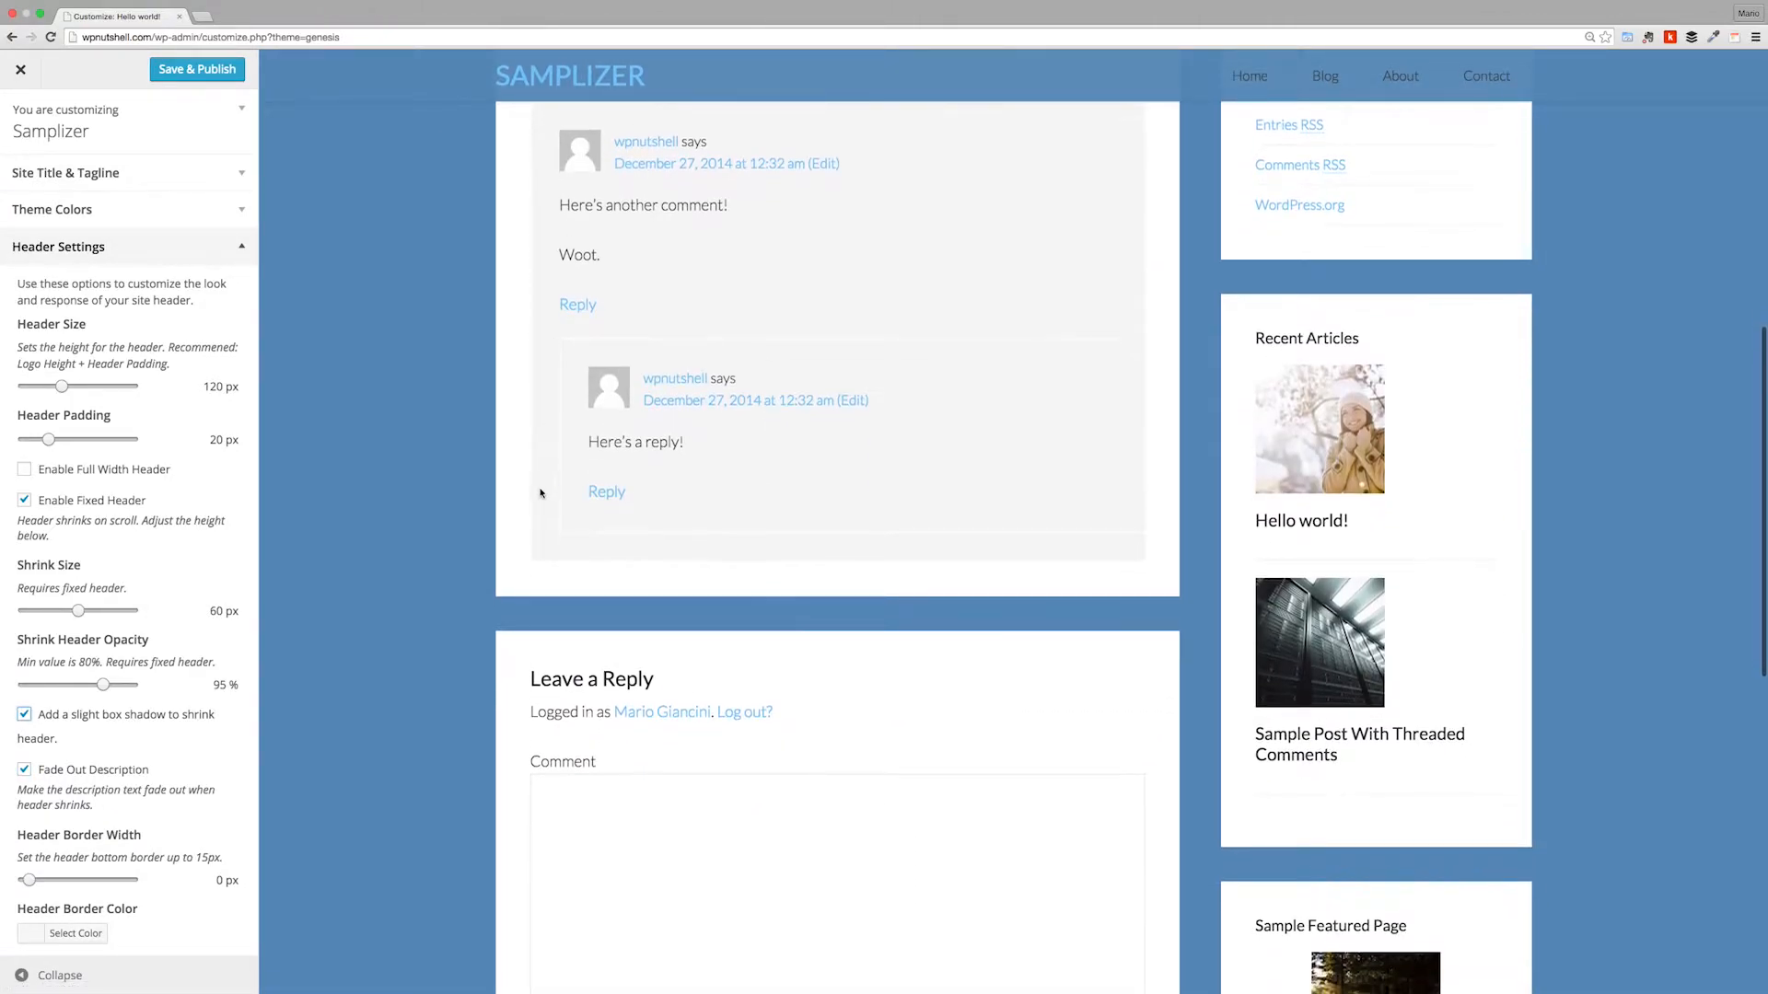
Step: Set the Header Border Width to 5 px and the Header Border Color to #333
{"action": "scroll", "coordinate": [211, 636], "scroll_direction": "down", "scroll_amount": 5}
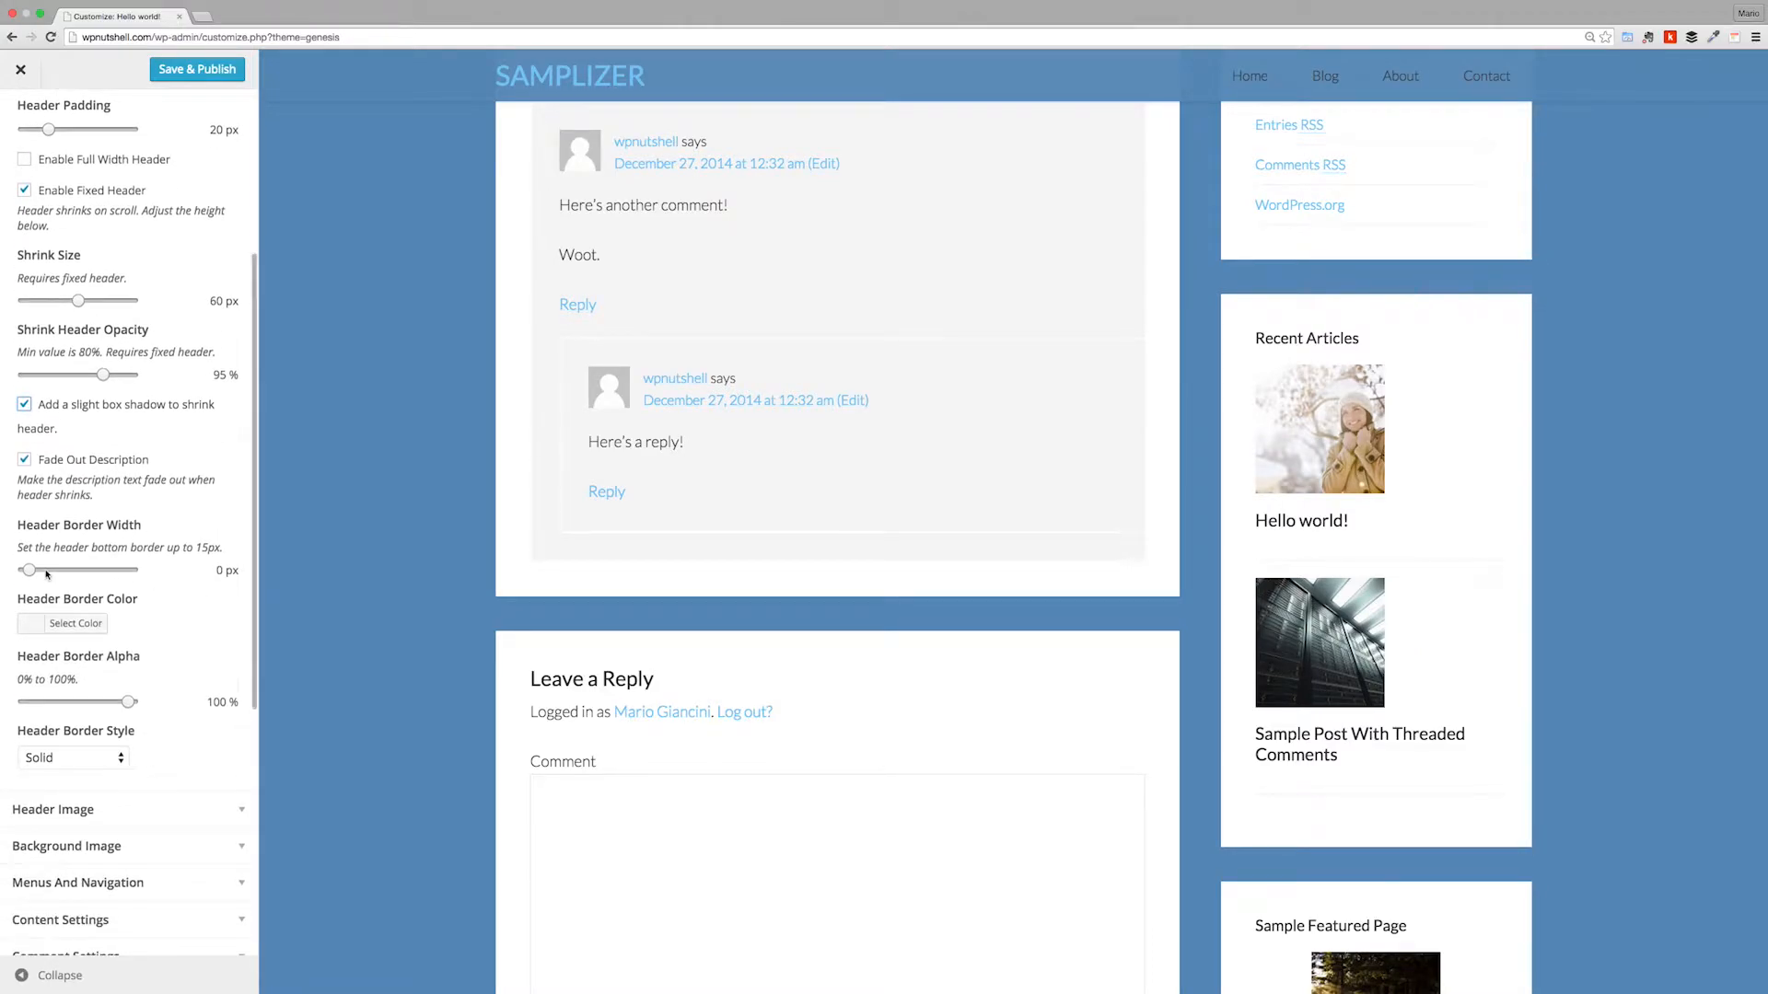
{"action": "left_click_drag", "start_coordinate": [25, 573], "coordinate": [61, 571]}
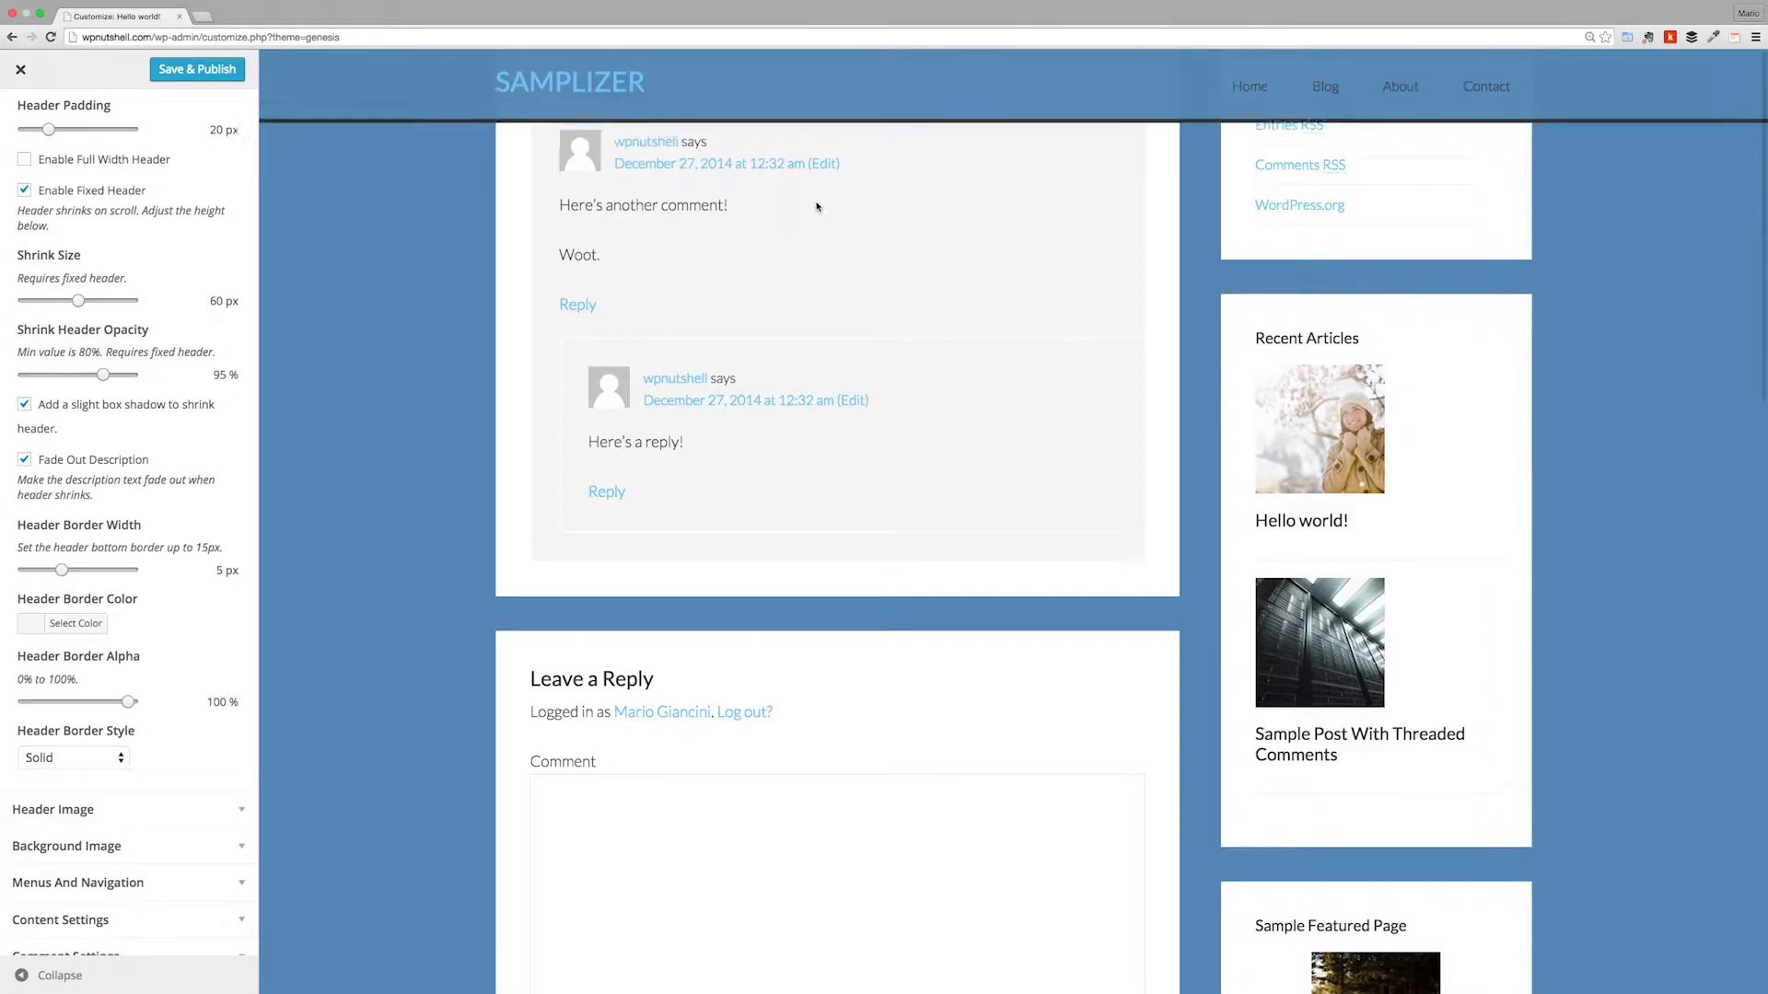
{"action": "left_click", "coordinate": [76, 624]}
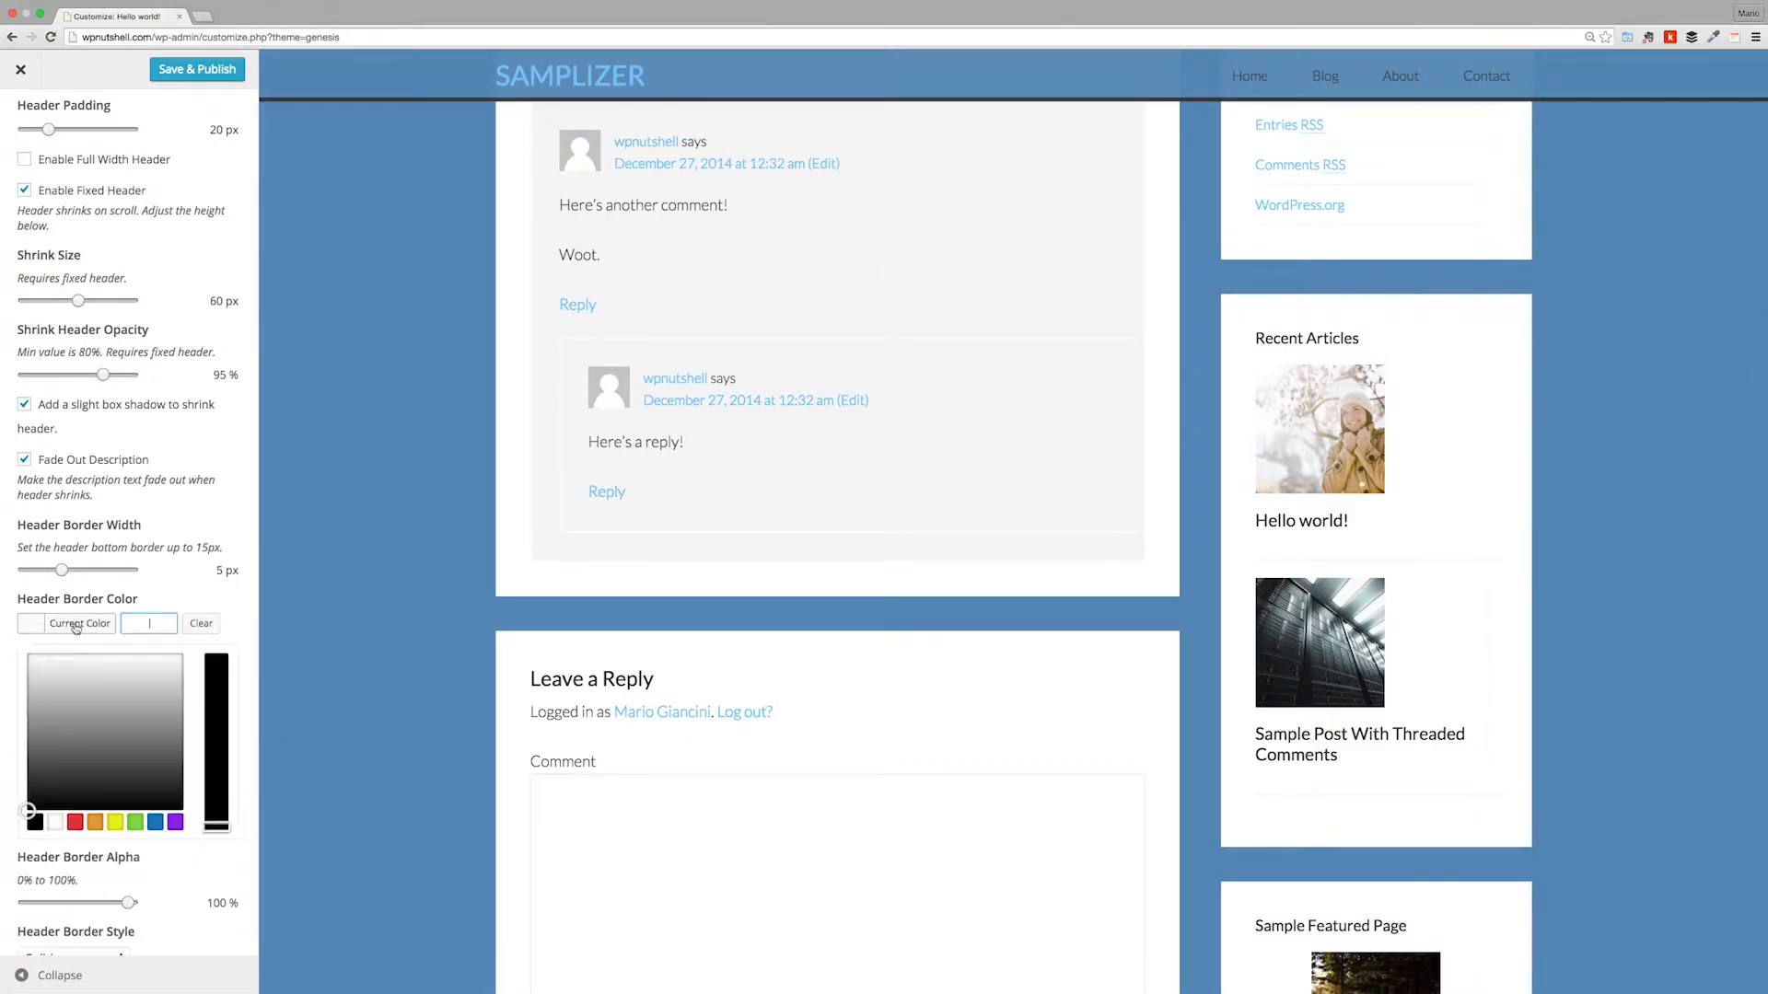
{"action": "type", "text": "#333"}
{"action": "left_click", "coordinate": [165, 603]}
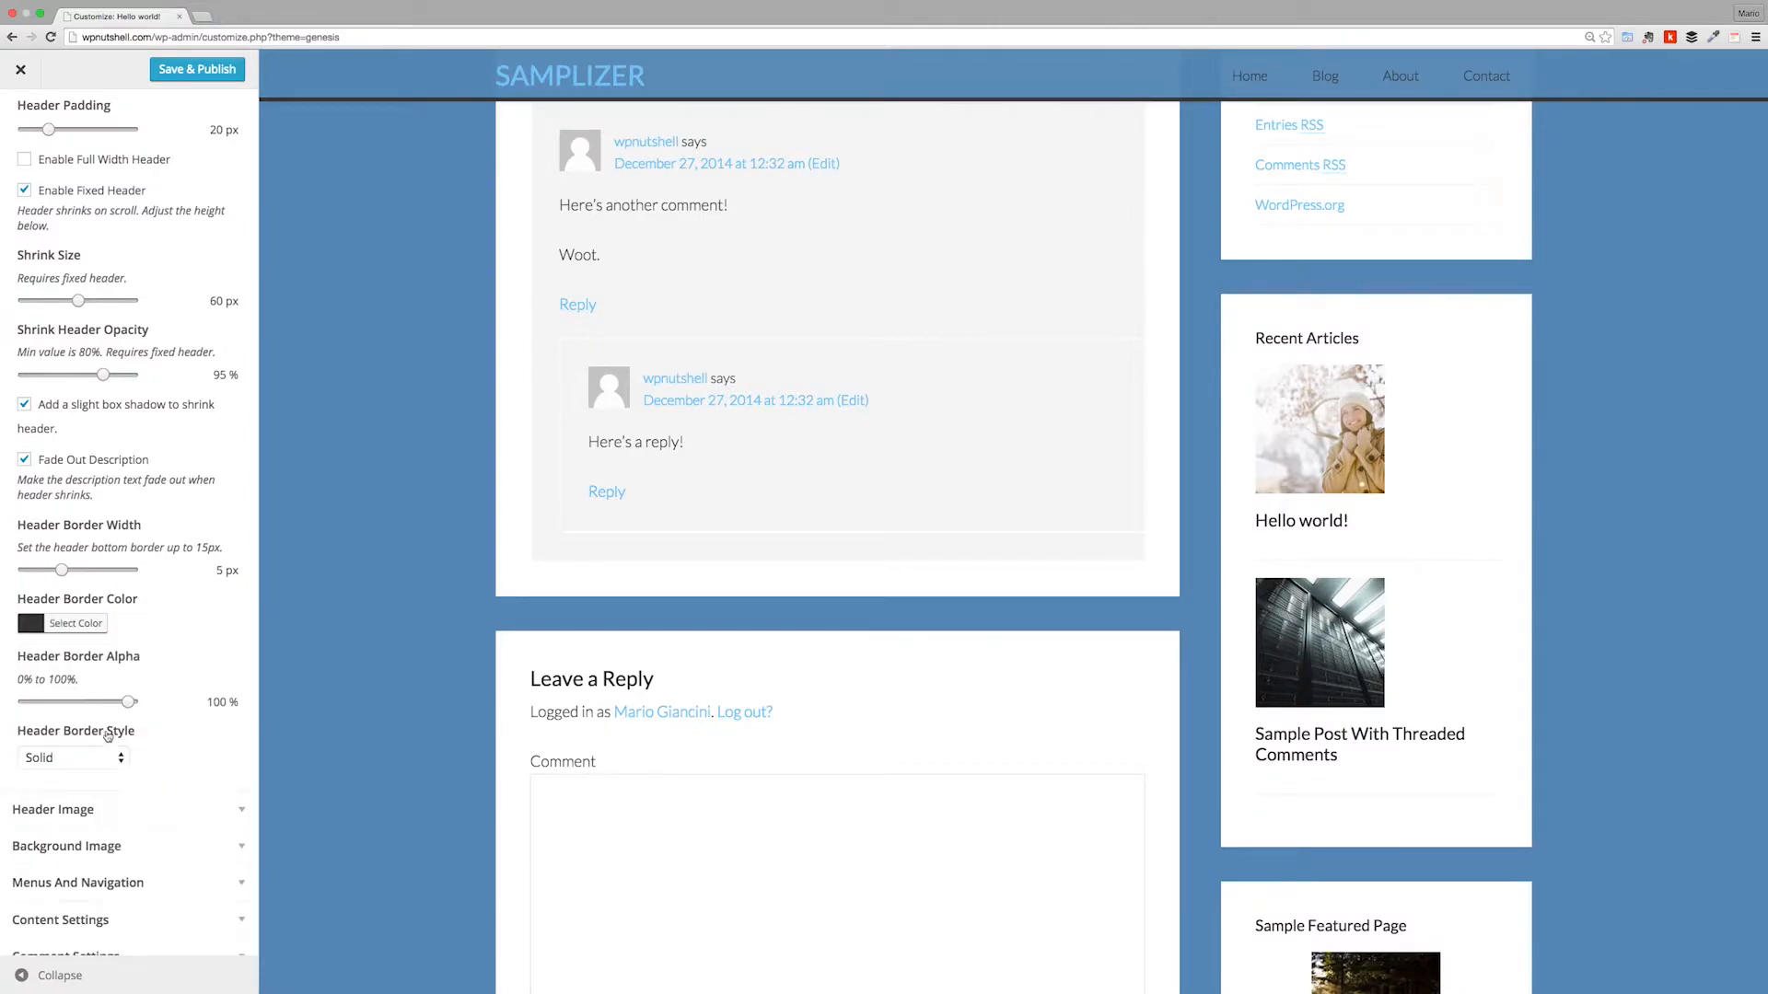
Step: Reduce the Header Border Alpha to 10 % and check the border along the length of the post preview
{"action": "left_click_drag", "start_coordinate": [128, 702], "coordinate": [42, 714]}
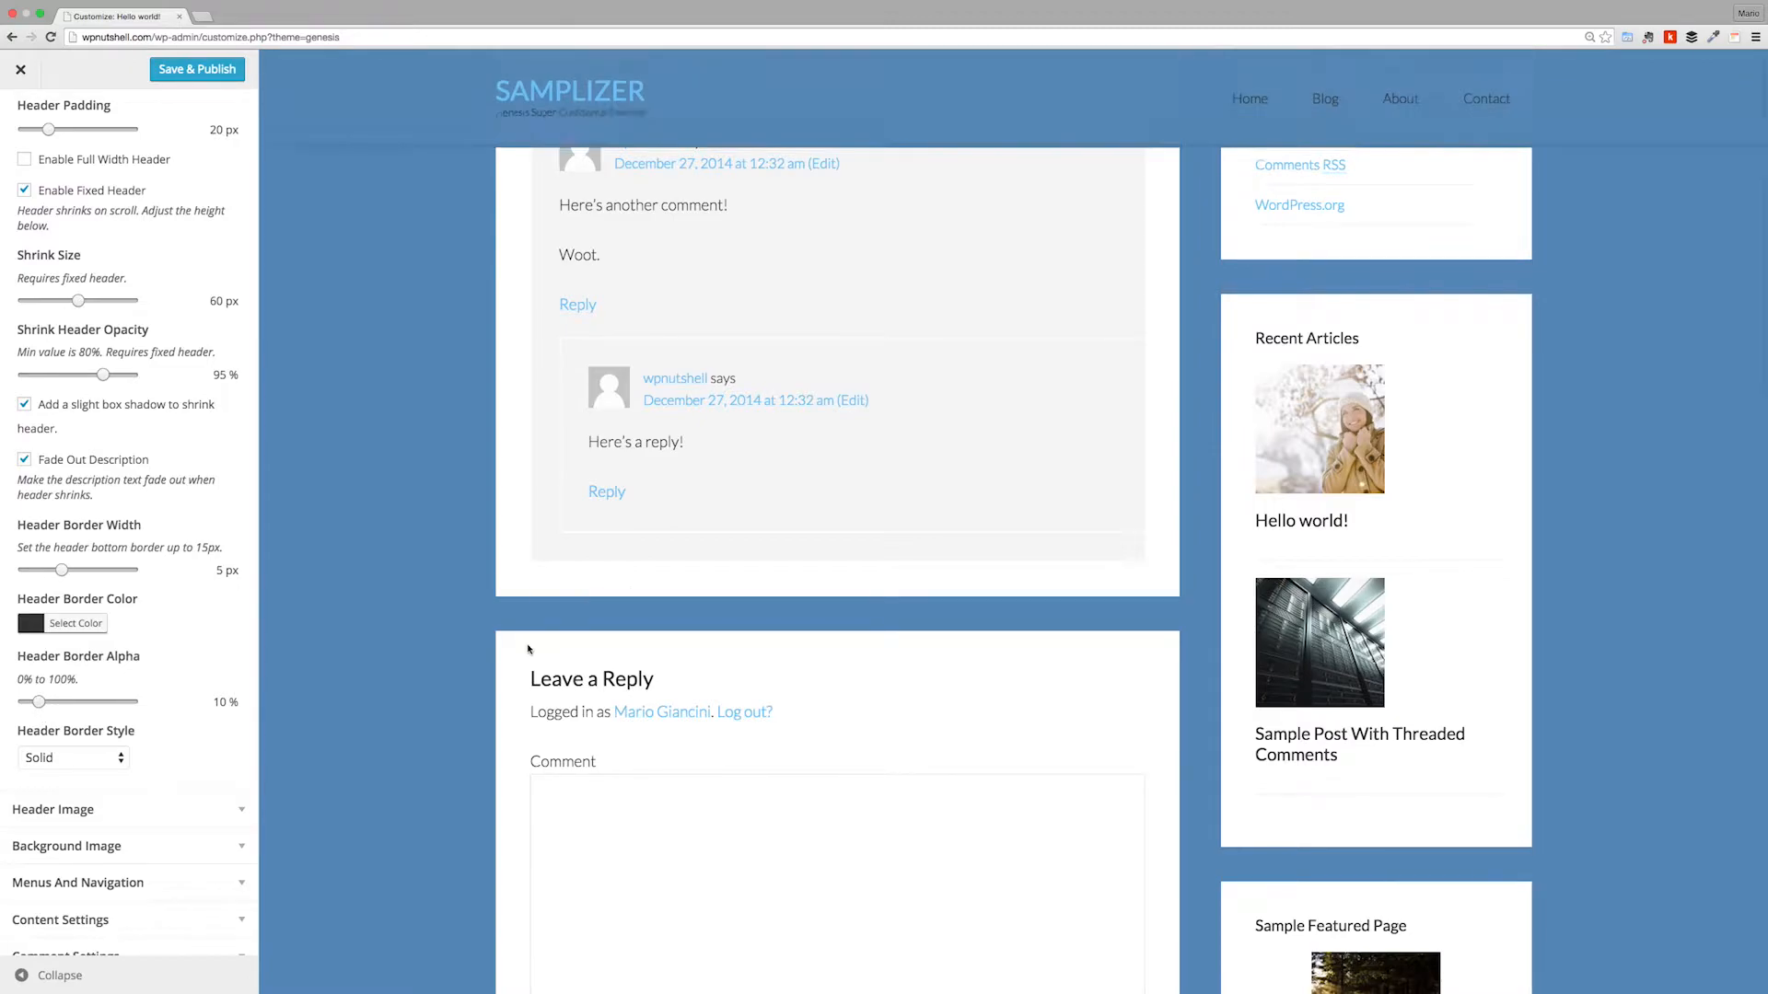
{"action": "scroll", "coordinate": [644, 233], "scroll_direction": "up", "scroll_amount": 10}
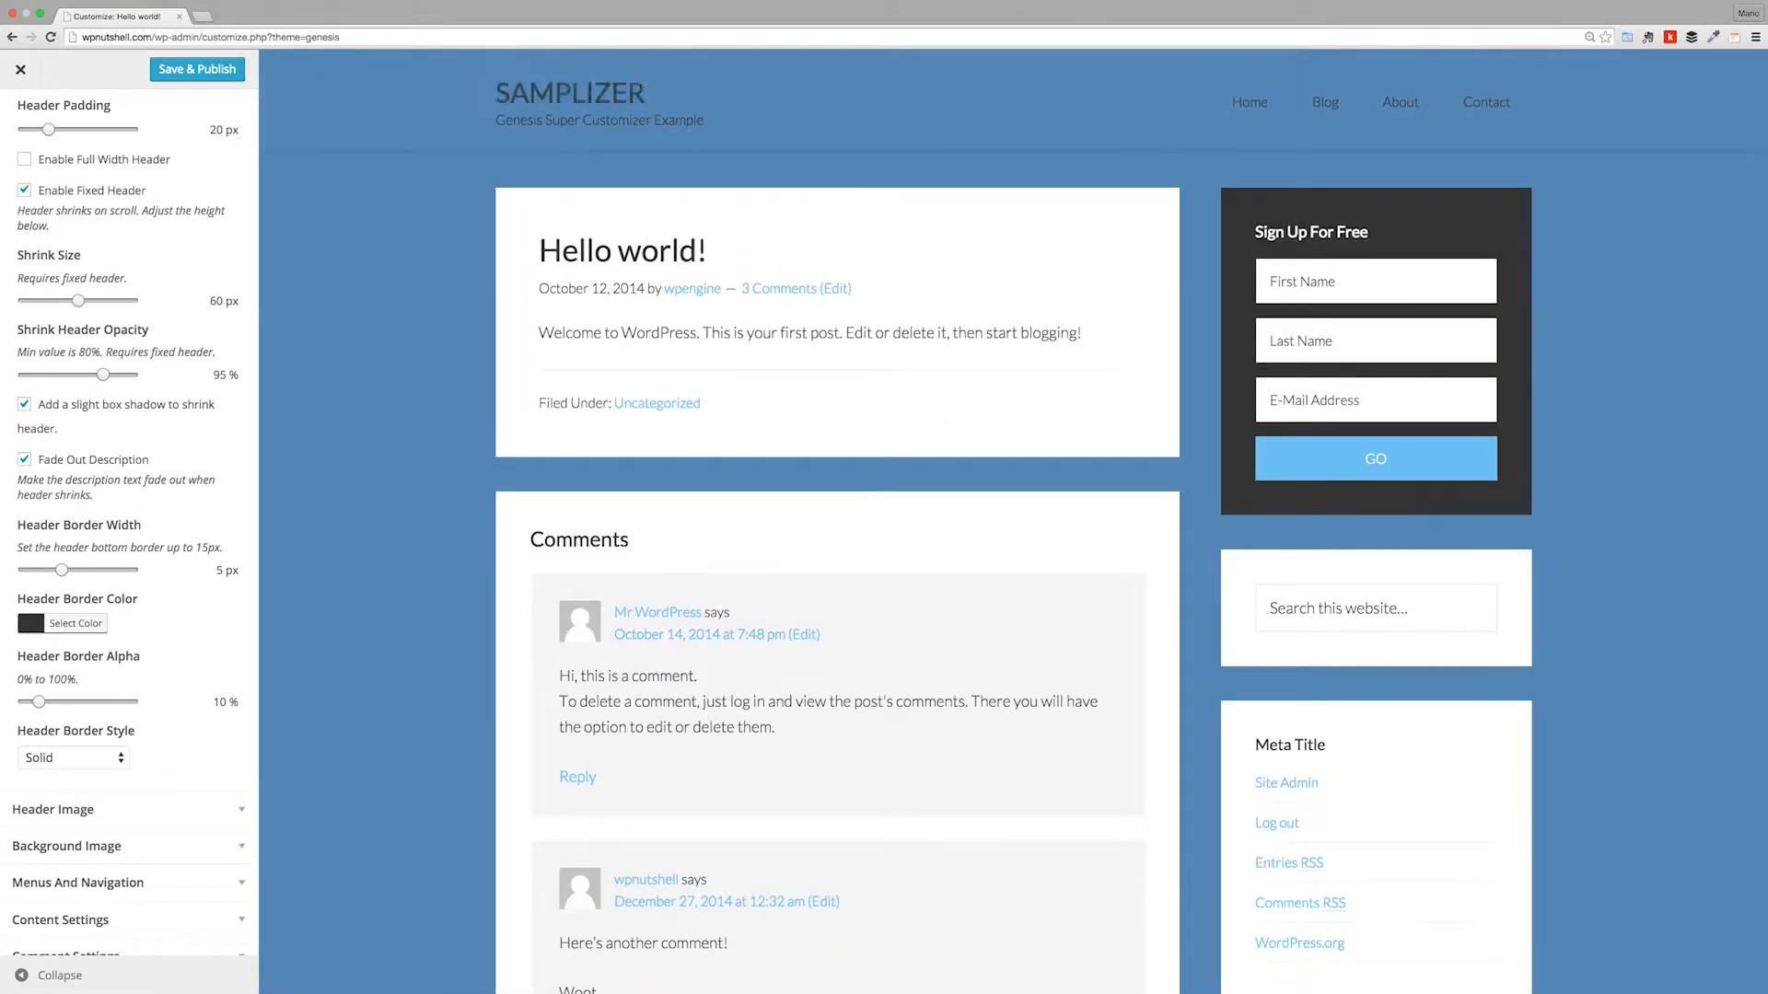
{"action": "scroll", "coordinate": [679, 397], "scroll_direction": "down", "scroll_amount": 5}
{"action": "scroll", "coordinate": [679, 398], "scroll_direction": "down", "scroll_amount": 12}
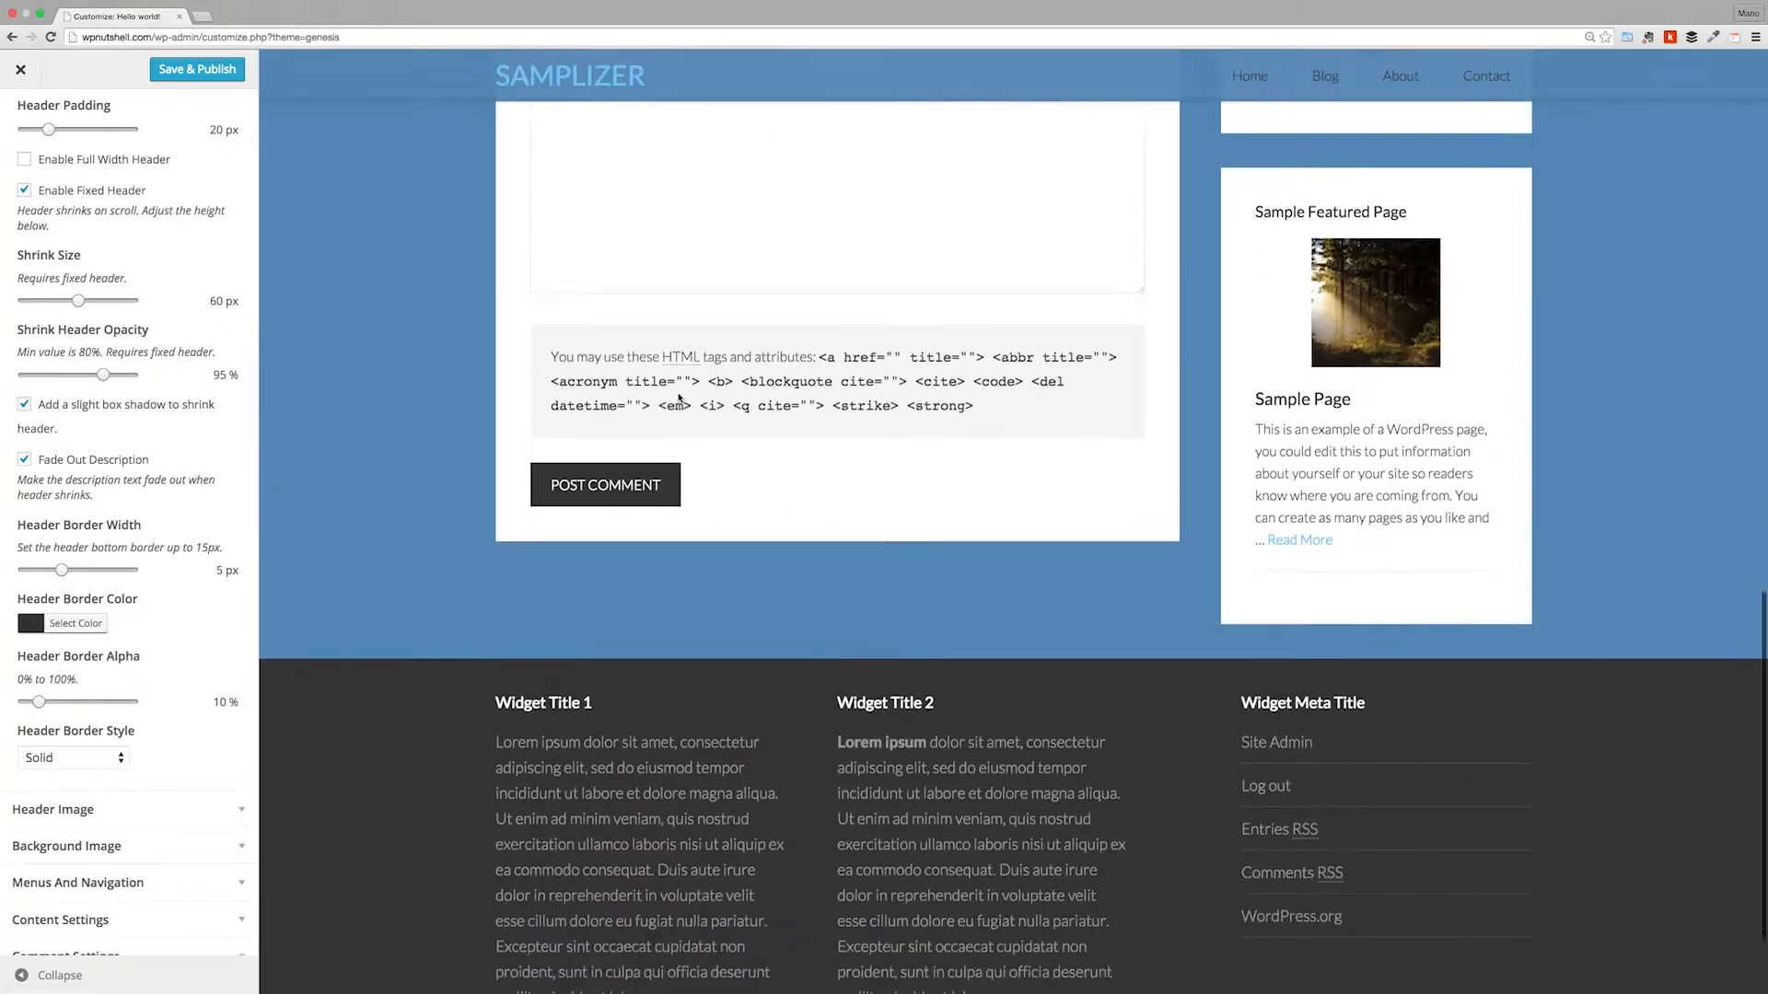
{"action": "scroll", "coordinate": [678, 398], "scroll_direction": "up", "scroll_amount": 16}
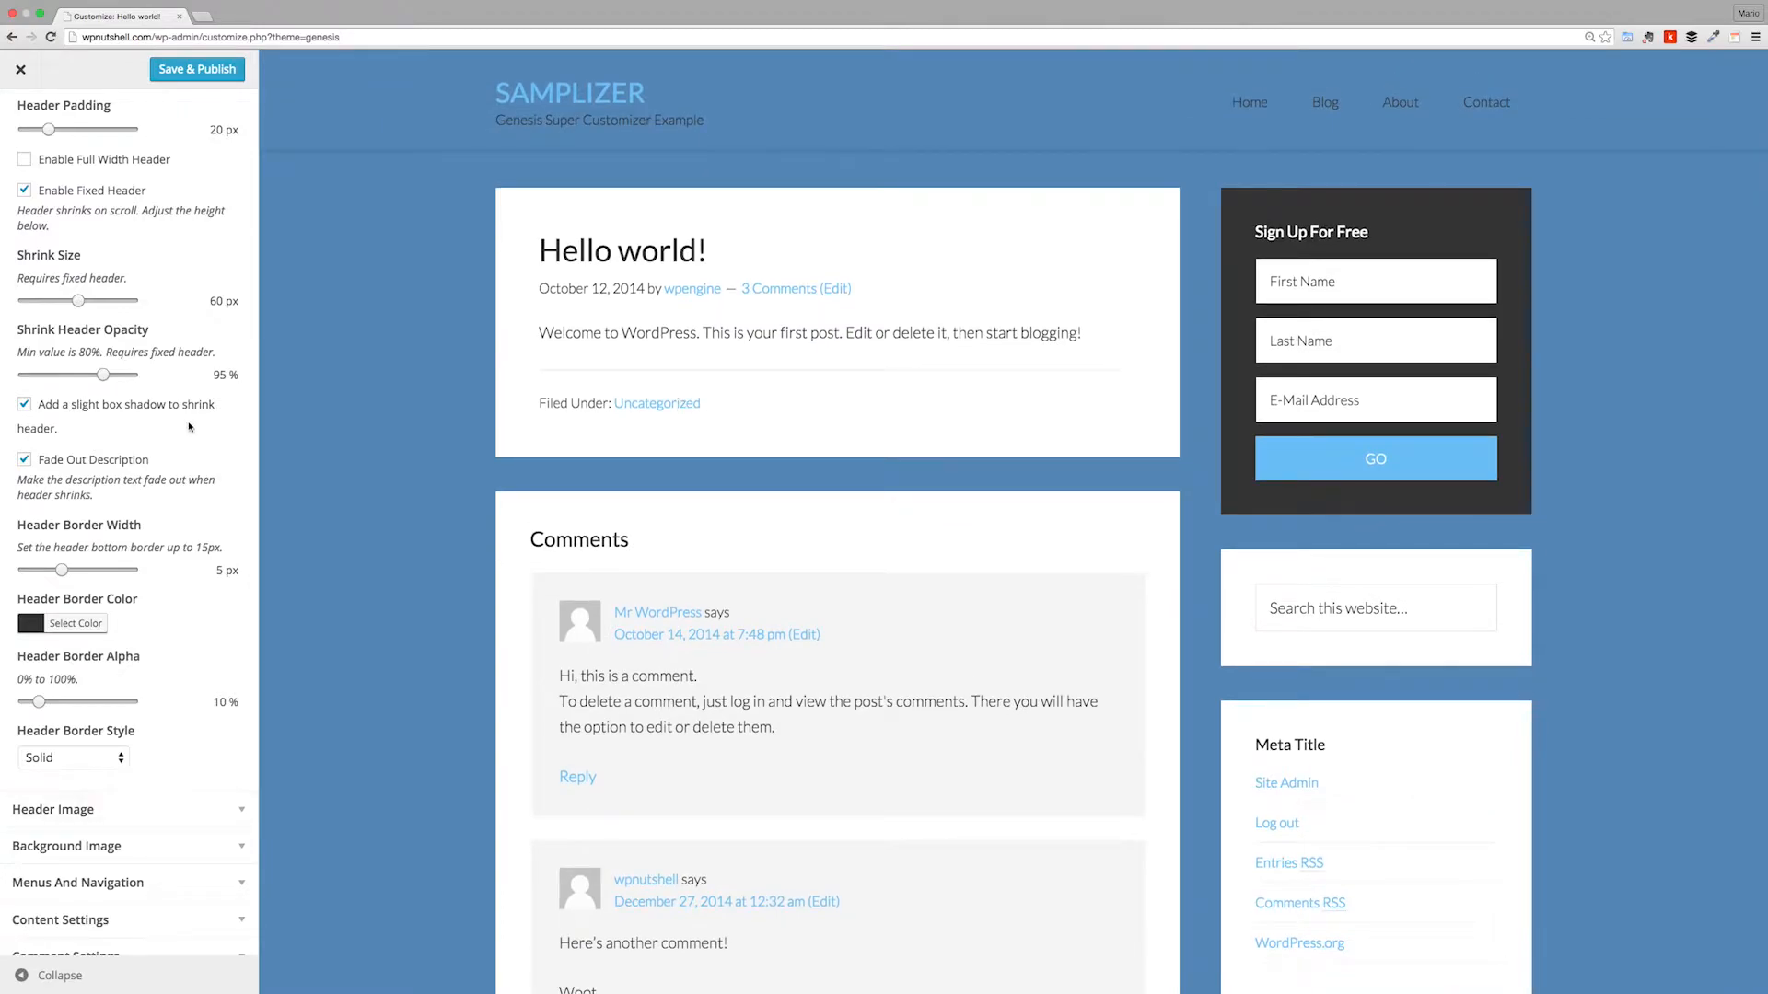
Step: In Menus And Navigation, set the Nav Item Font Weight to 400 and the Nav Item Text Style to UPPERCASE
{"action": "scroll", "coordinate": [153, 737], "scroll_direction": "up", "scroll_amount": 5}
{"action": "left_click", "coordinate": [207, 247]}
{"action": "left_click", "coordinate": [213, 359]}
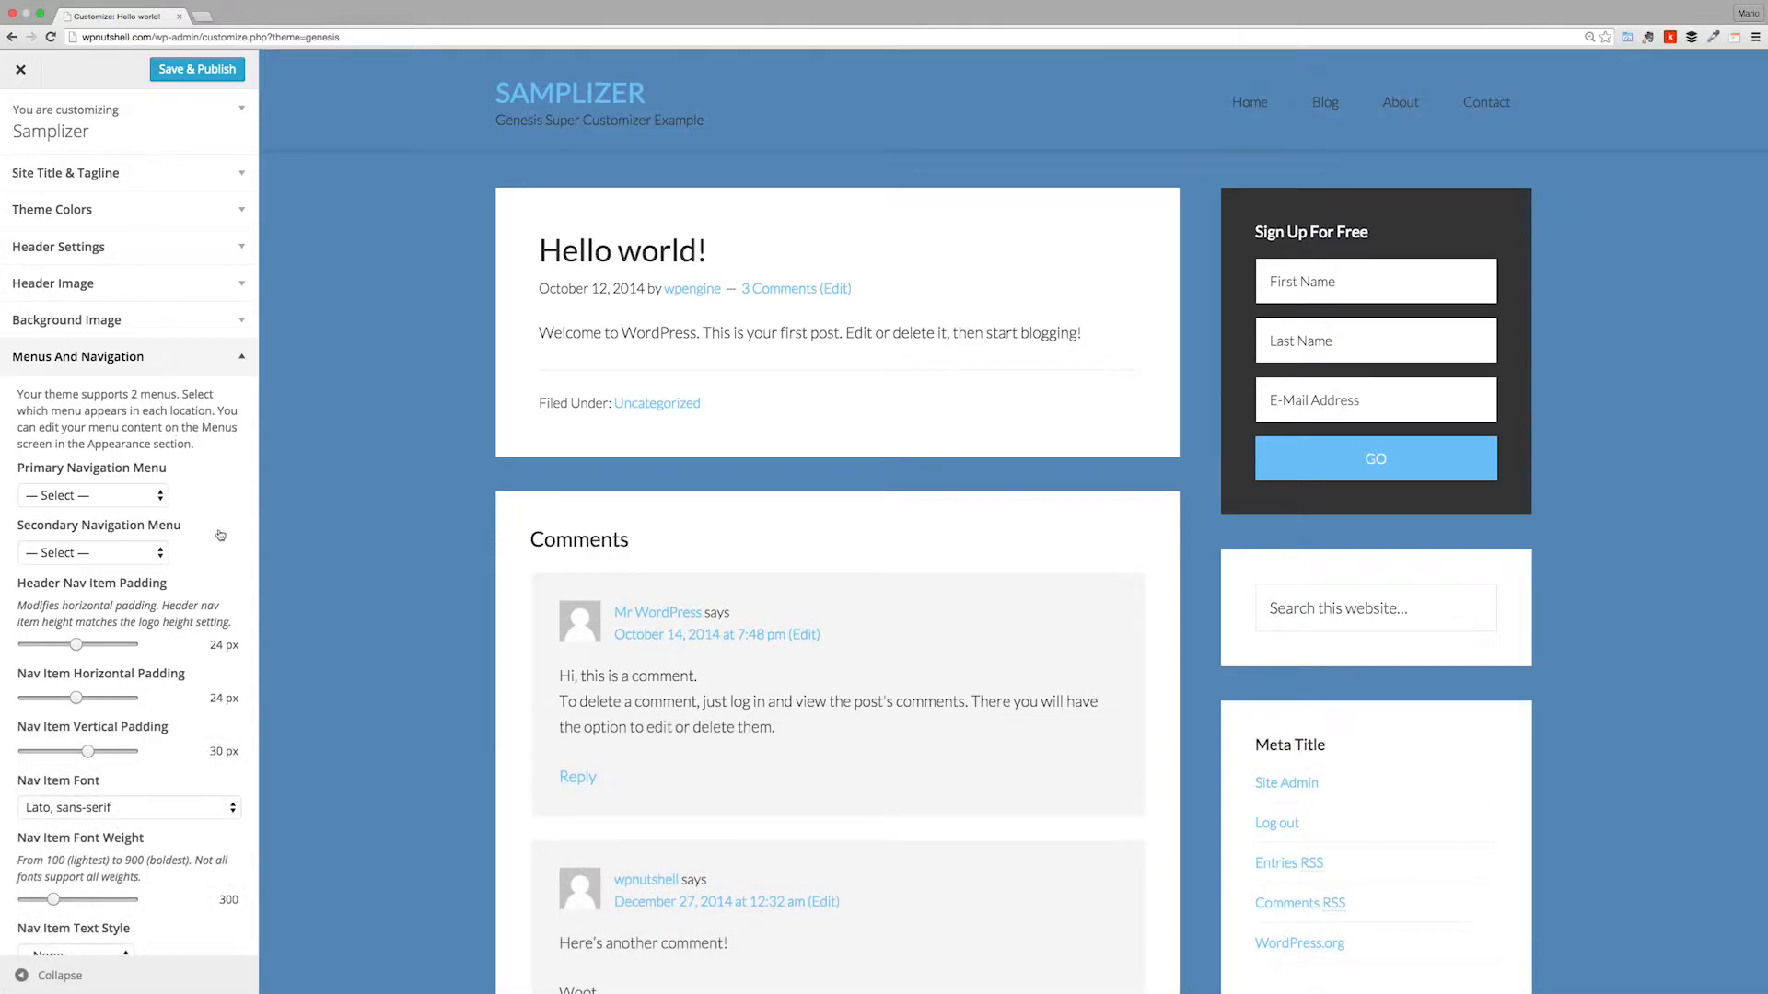
{"action": "scroll", "coordinate": [127, 631], "scroll_direction": "down", "scroll_amount": 2}
{"action": "scroll", "coordinate": [131, 745], "scroll_direction": "down", "scroll_amount": 2}
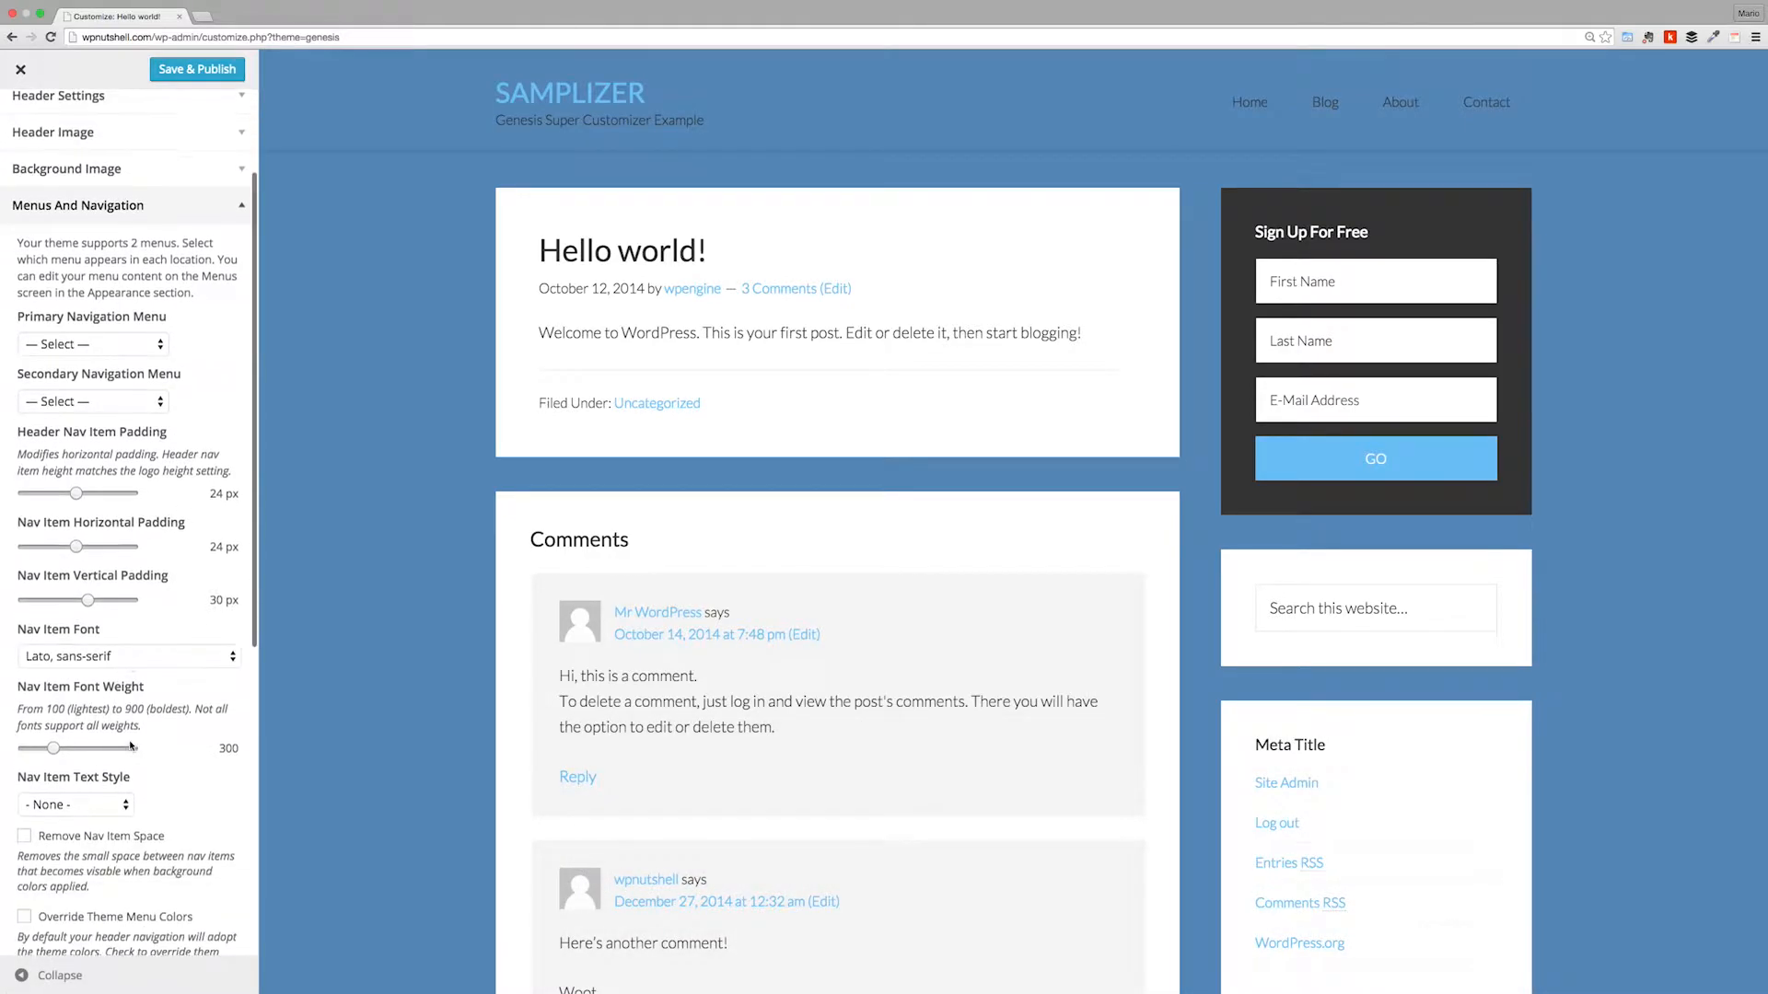
{"action": "scroll", "coordinate": [130, 746], "scroll_direction": "down", "scroll_amount": 2}
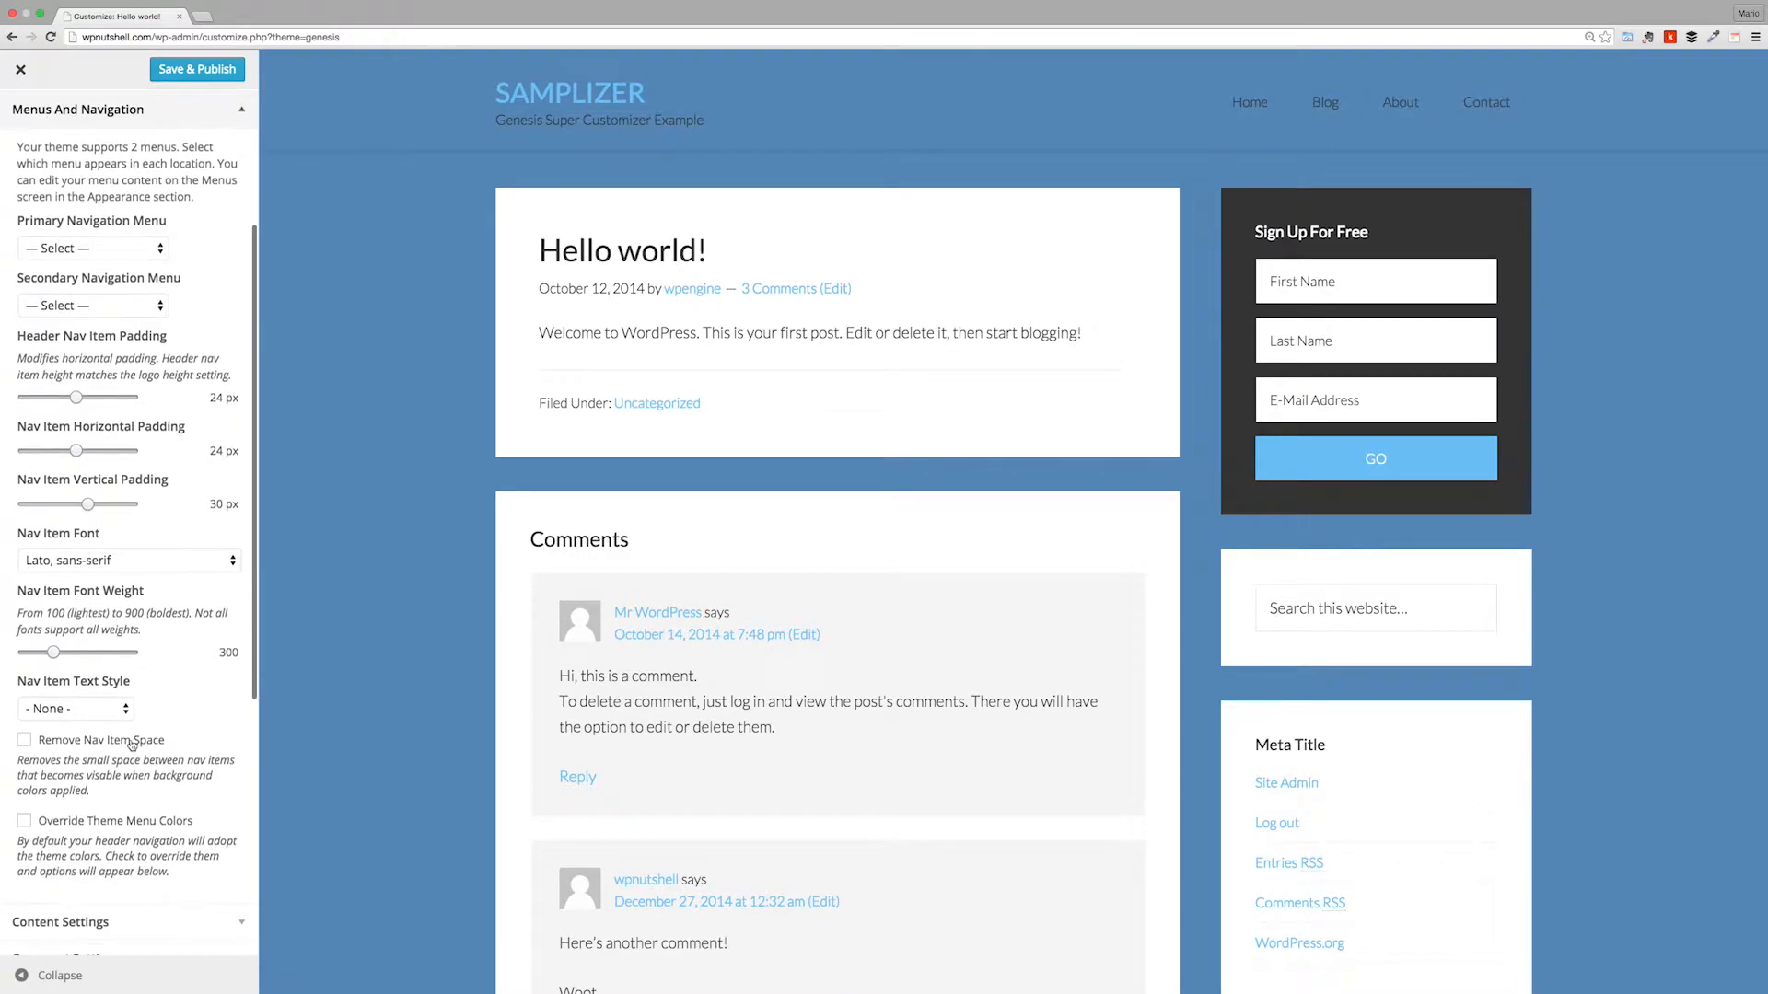
{"action": "scroll", "coordinate": [130, 742], "scroll_direction": "up", "scroll_amount": 1}
{"action": "left_click", "coordinate": [58, 710]}
{"action": "left_click_drag", "start_coordinate": [58, 710], "coordinate": [65, 709]}
{"action": "left_click", "coordinate": [109, 771]}
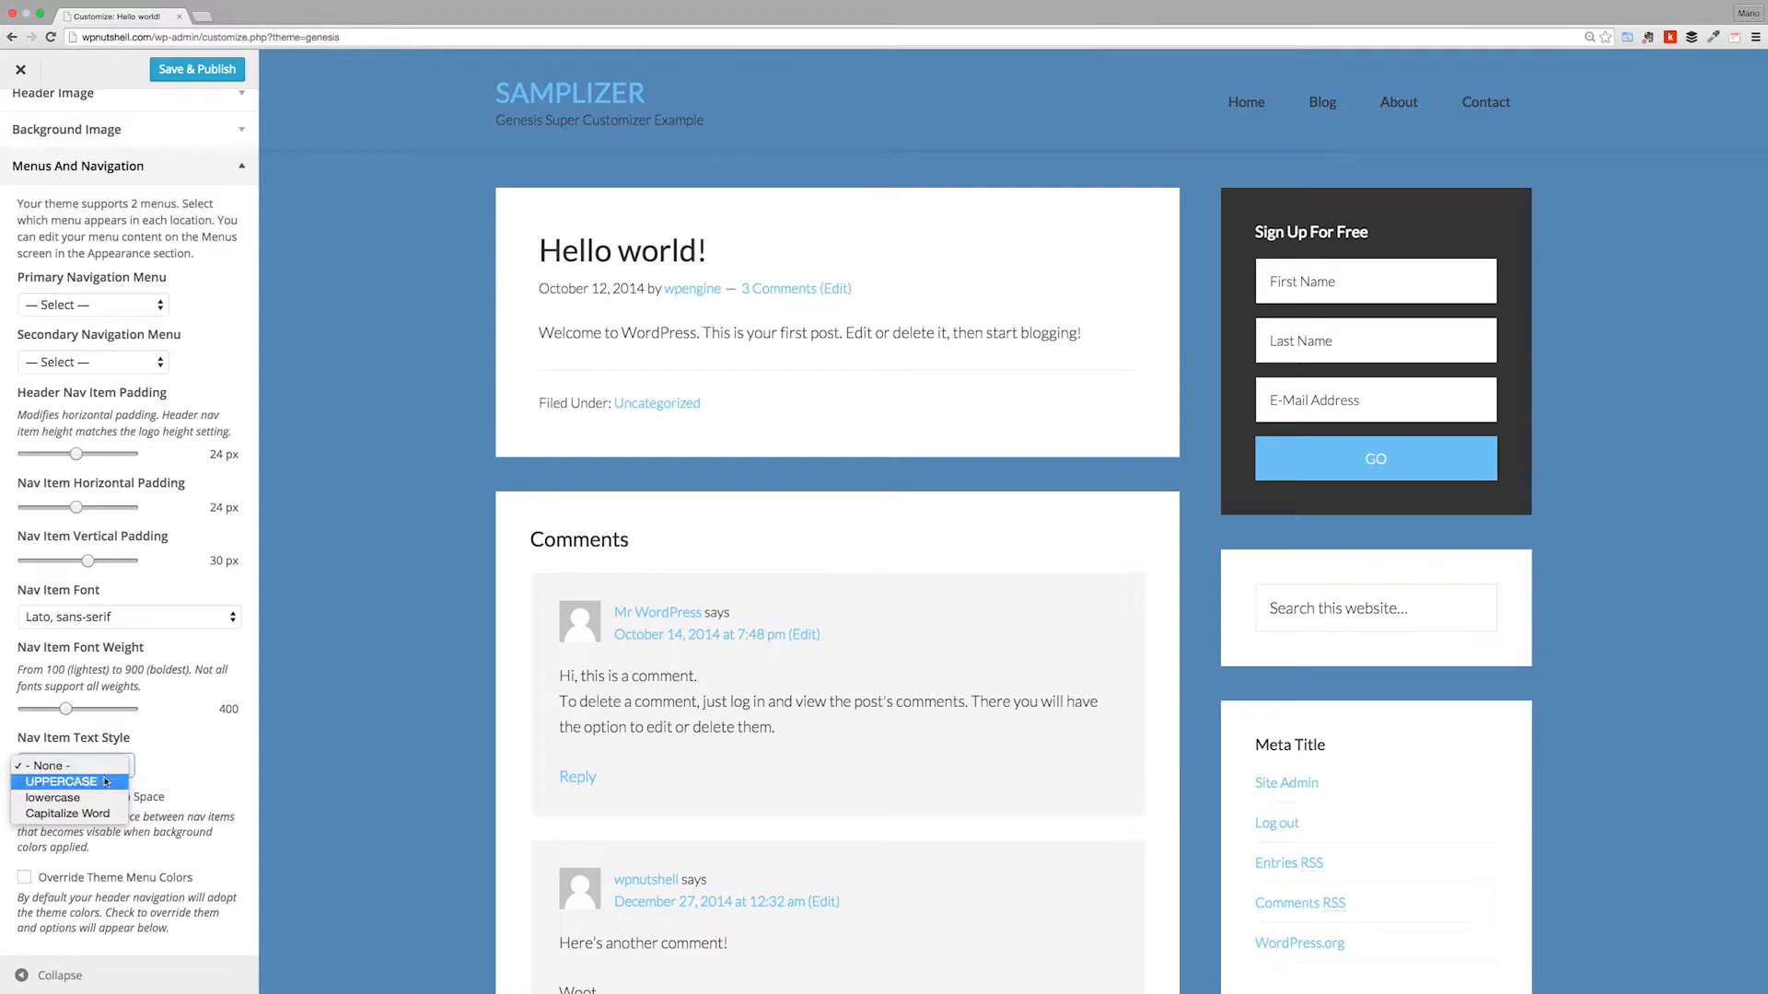
{"action": "left_click", "coordinate": [93, 796]}
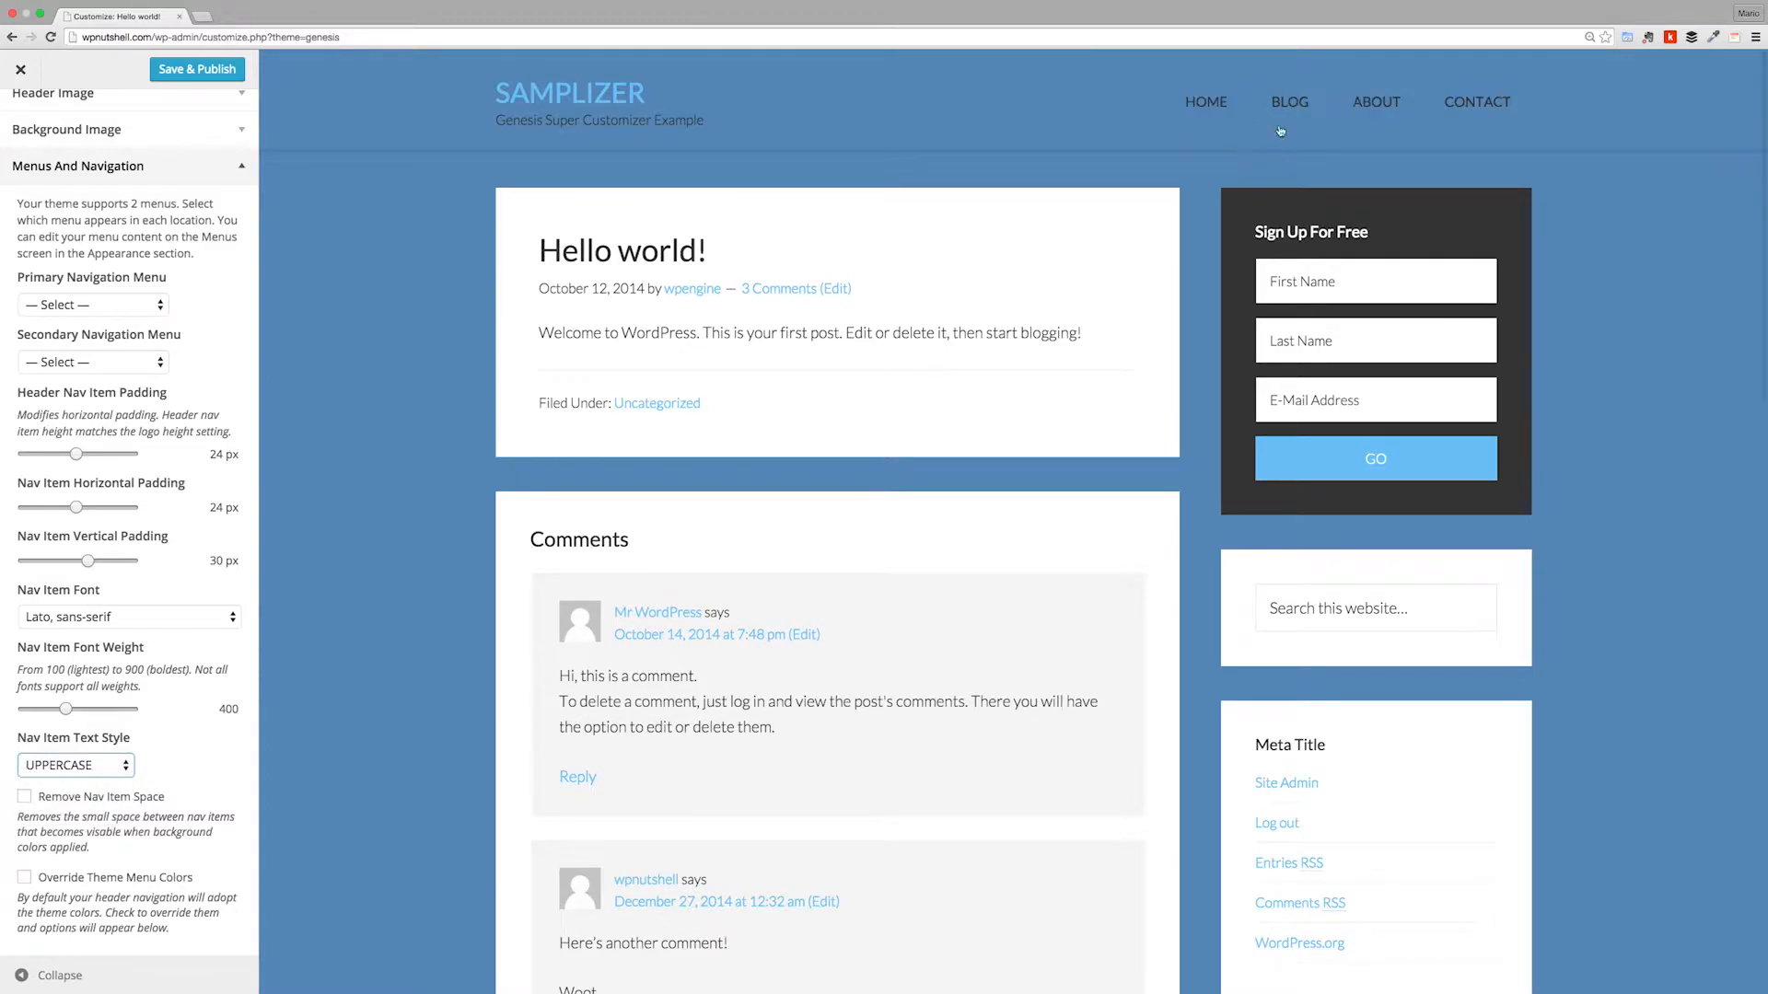
Step: Turn on Override Theme Menu Colors and set the Header Nav Item Hover Background to #333
{"action": "scroll", "coordinate": [171, 778], "scroll_direction": "down", "scroll_amount": 4}
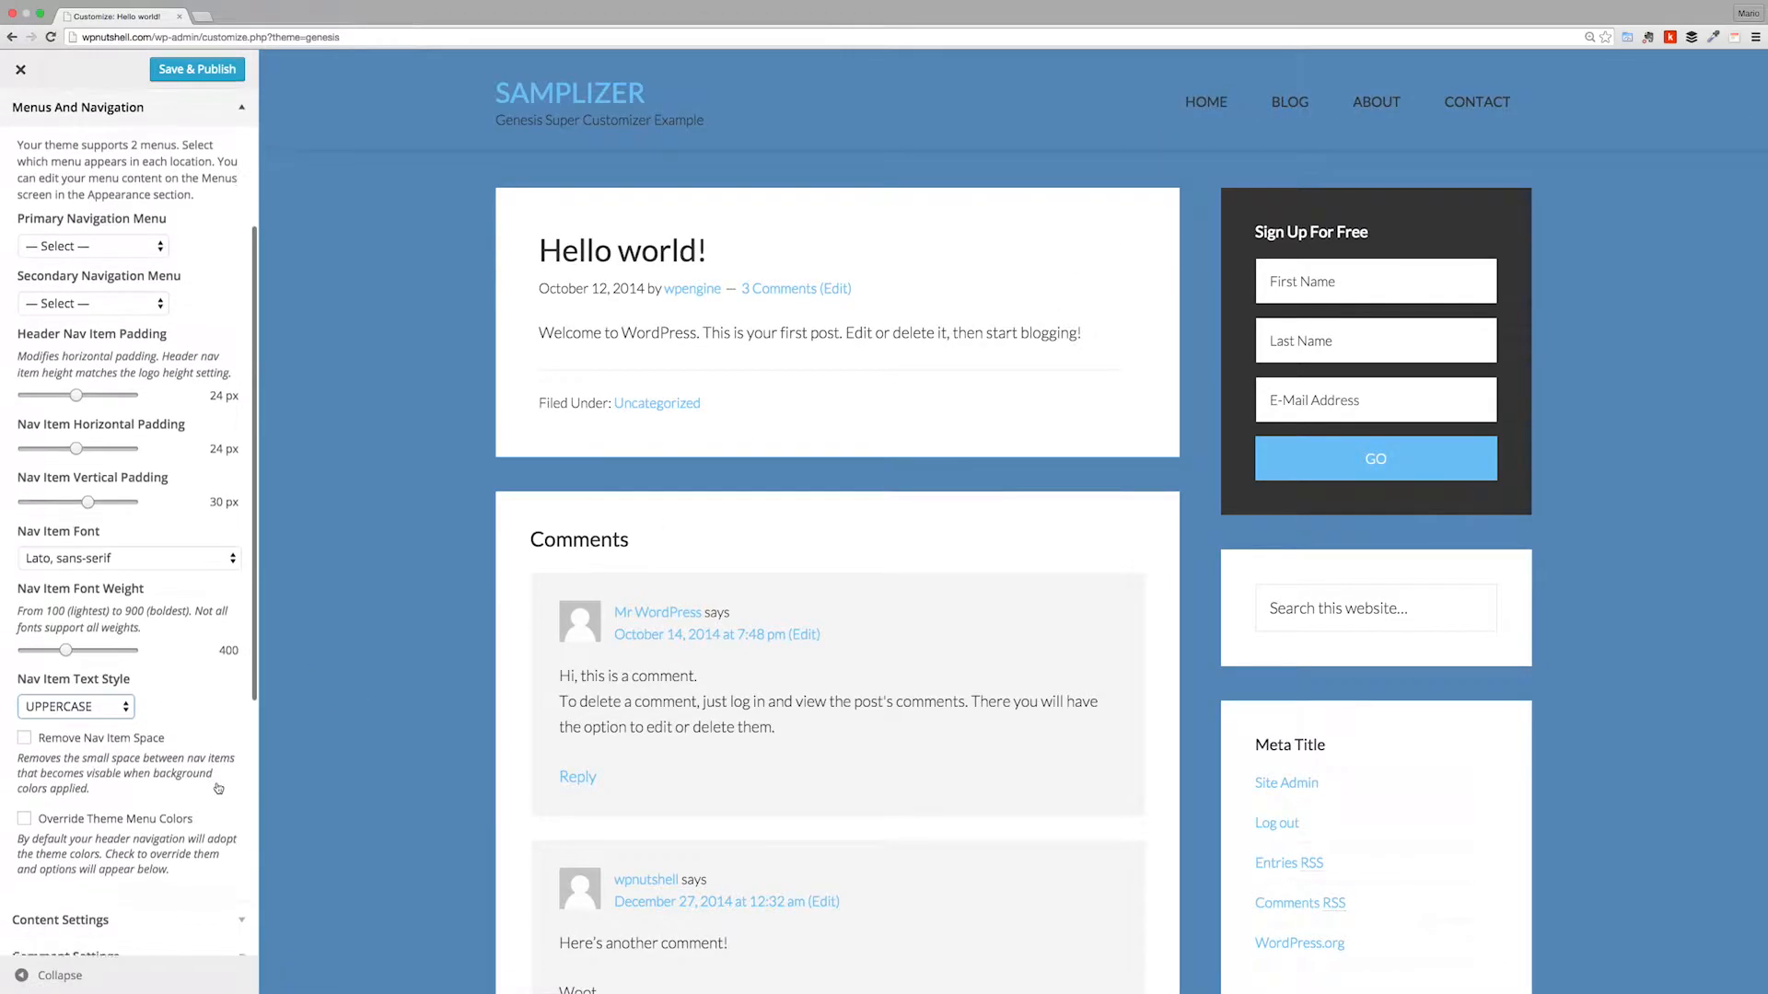
{"action": "scroll", "coordinate": [171, 778], "scroll_direction": "down", "scroll_amount": 1}
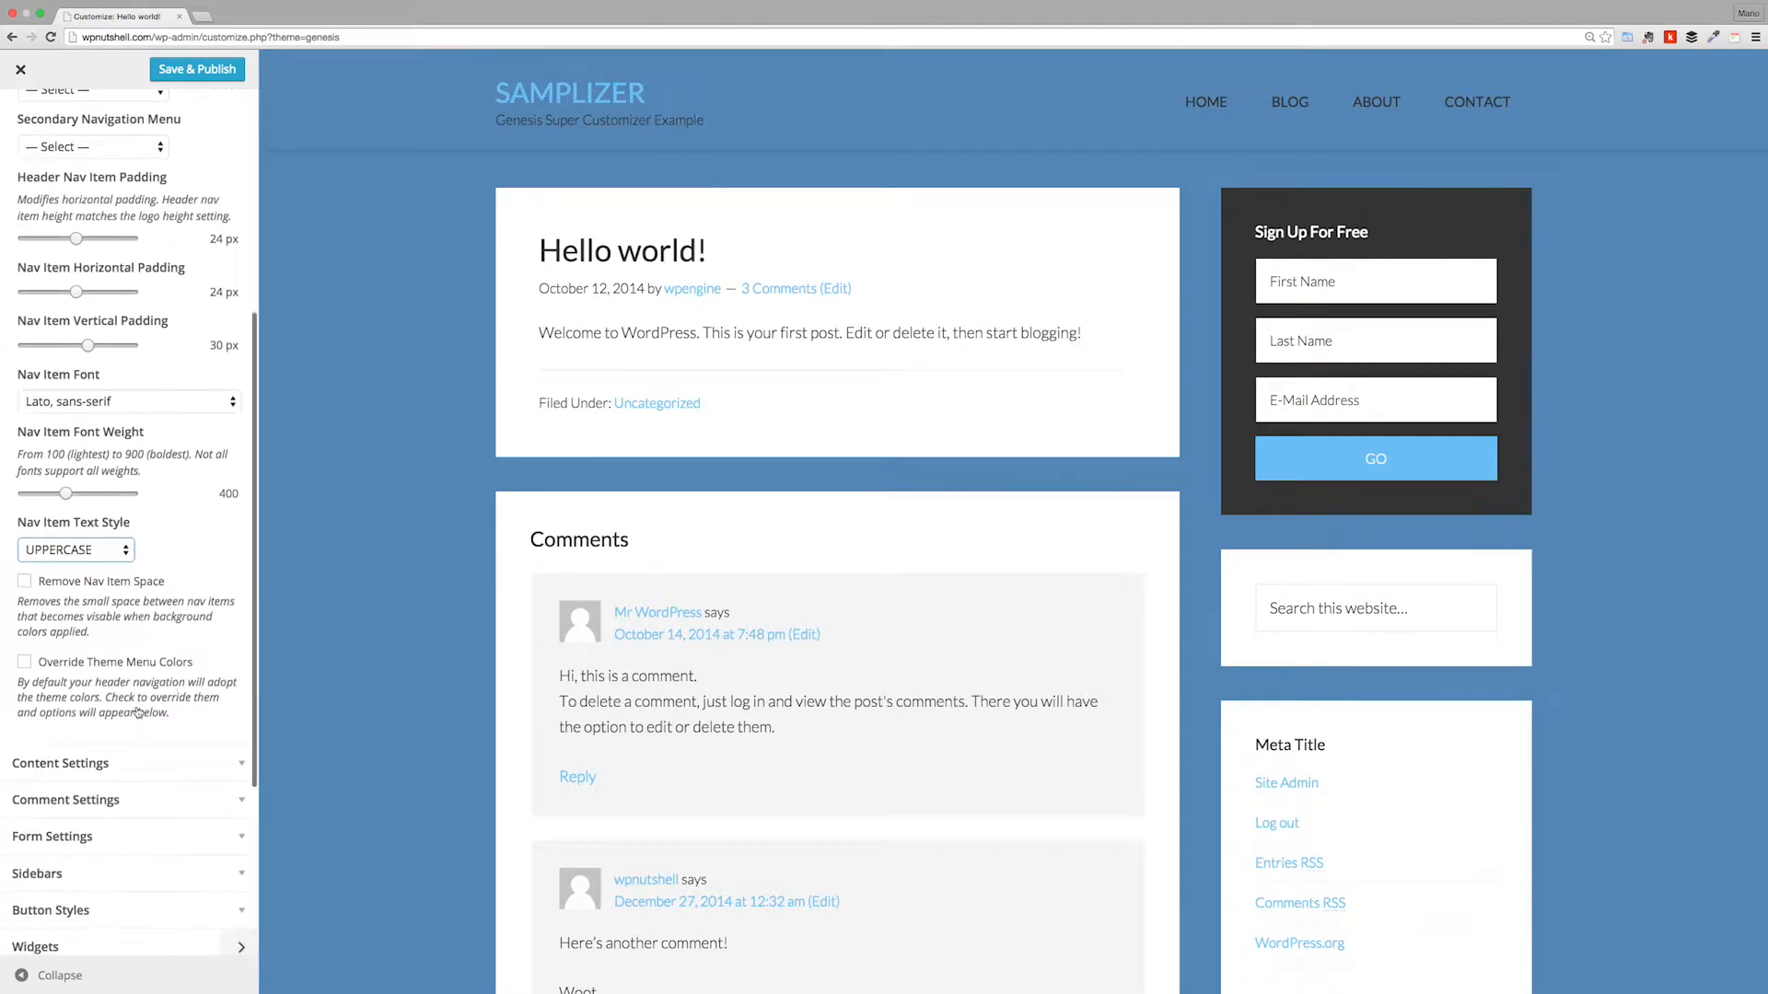
{"action": "left_click", "coordinate": [135, 663]}
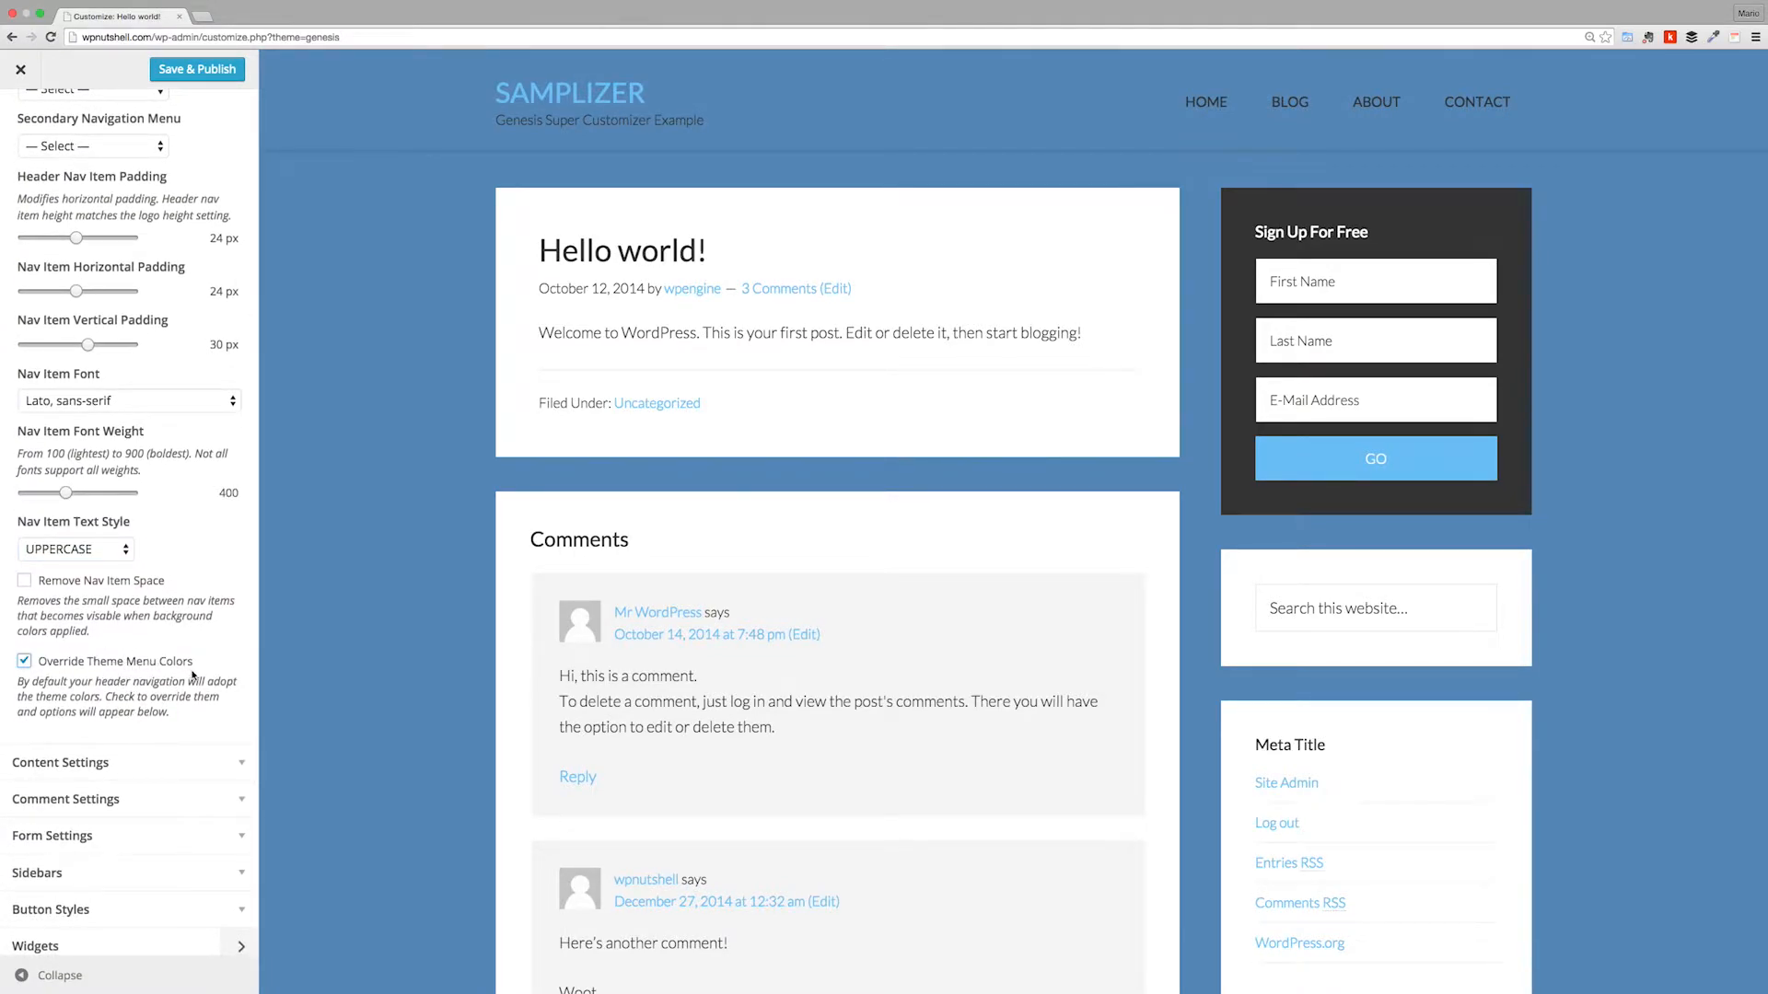
{"action": "scroll", "coordinate": [212, 709], "scroll_direction": "down", "scroll_amount": 5}
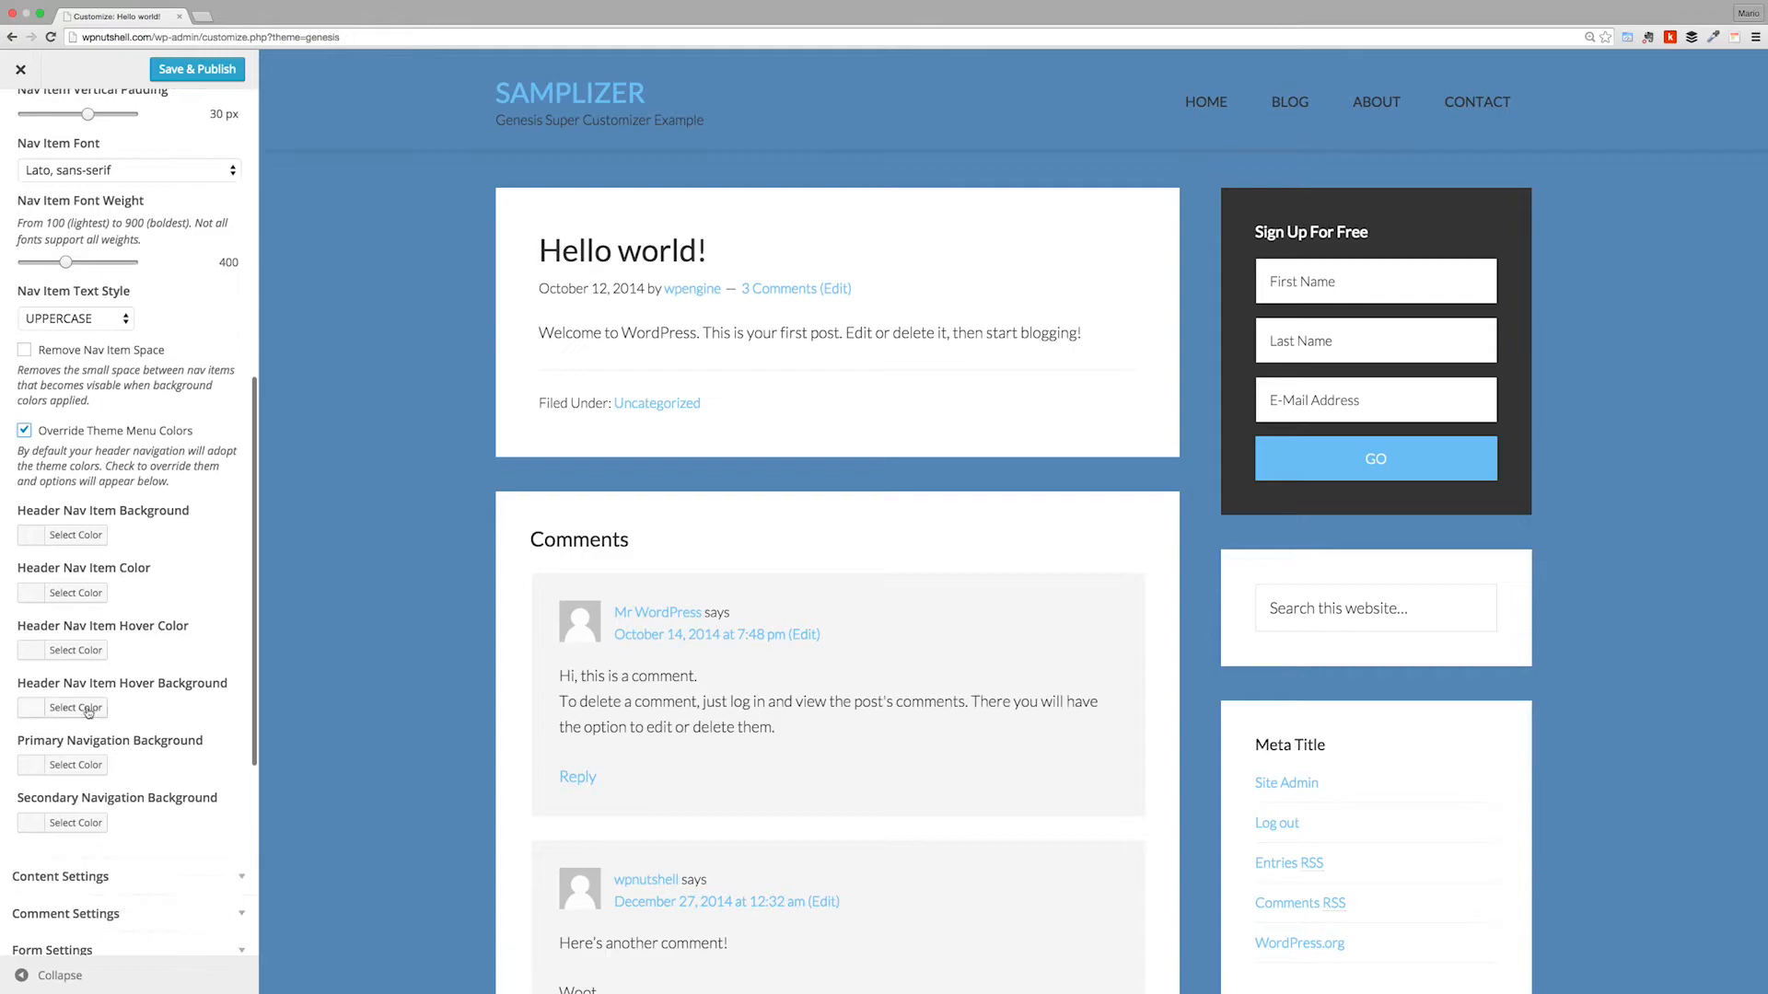
{"action": "left_click", "coordinate": [83, 707]}
{"action": "type", "text": "#333"}
{"action": "left_click", "coordinate": [179, 686]}
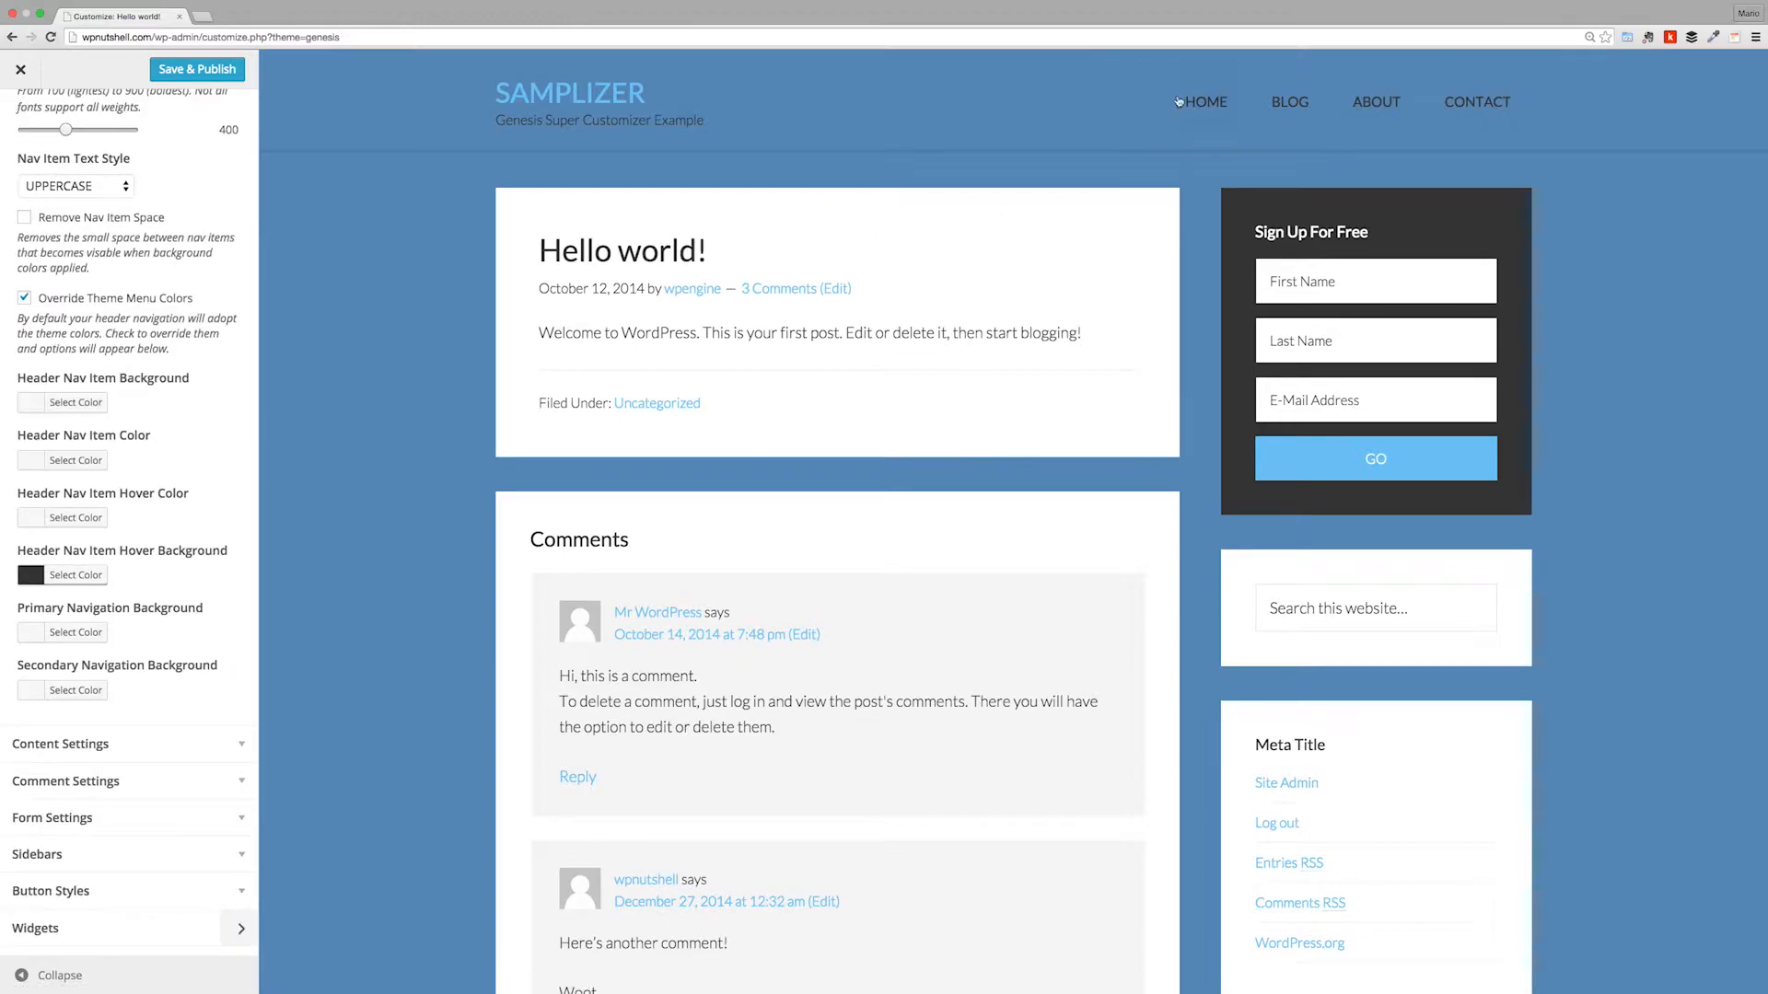
Step: Open the Home page in the preview and turn on Remove Nav Item Space
{"action": "left_click", "coordinate": [1179, 101]}
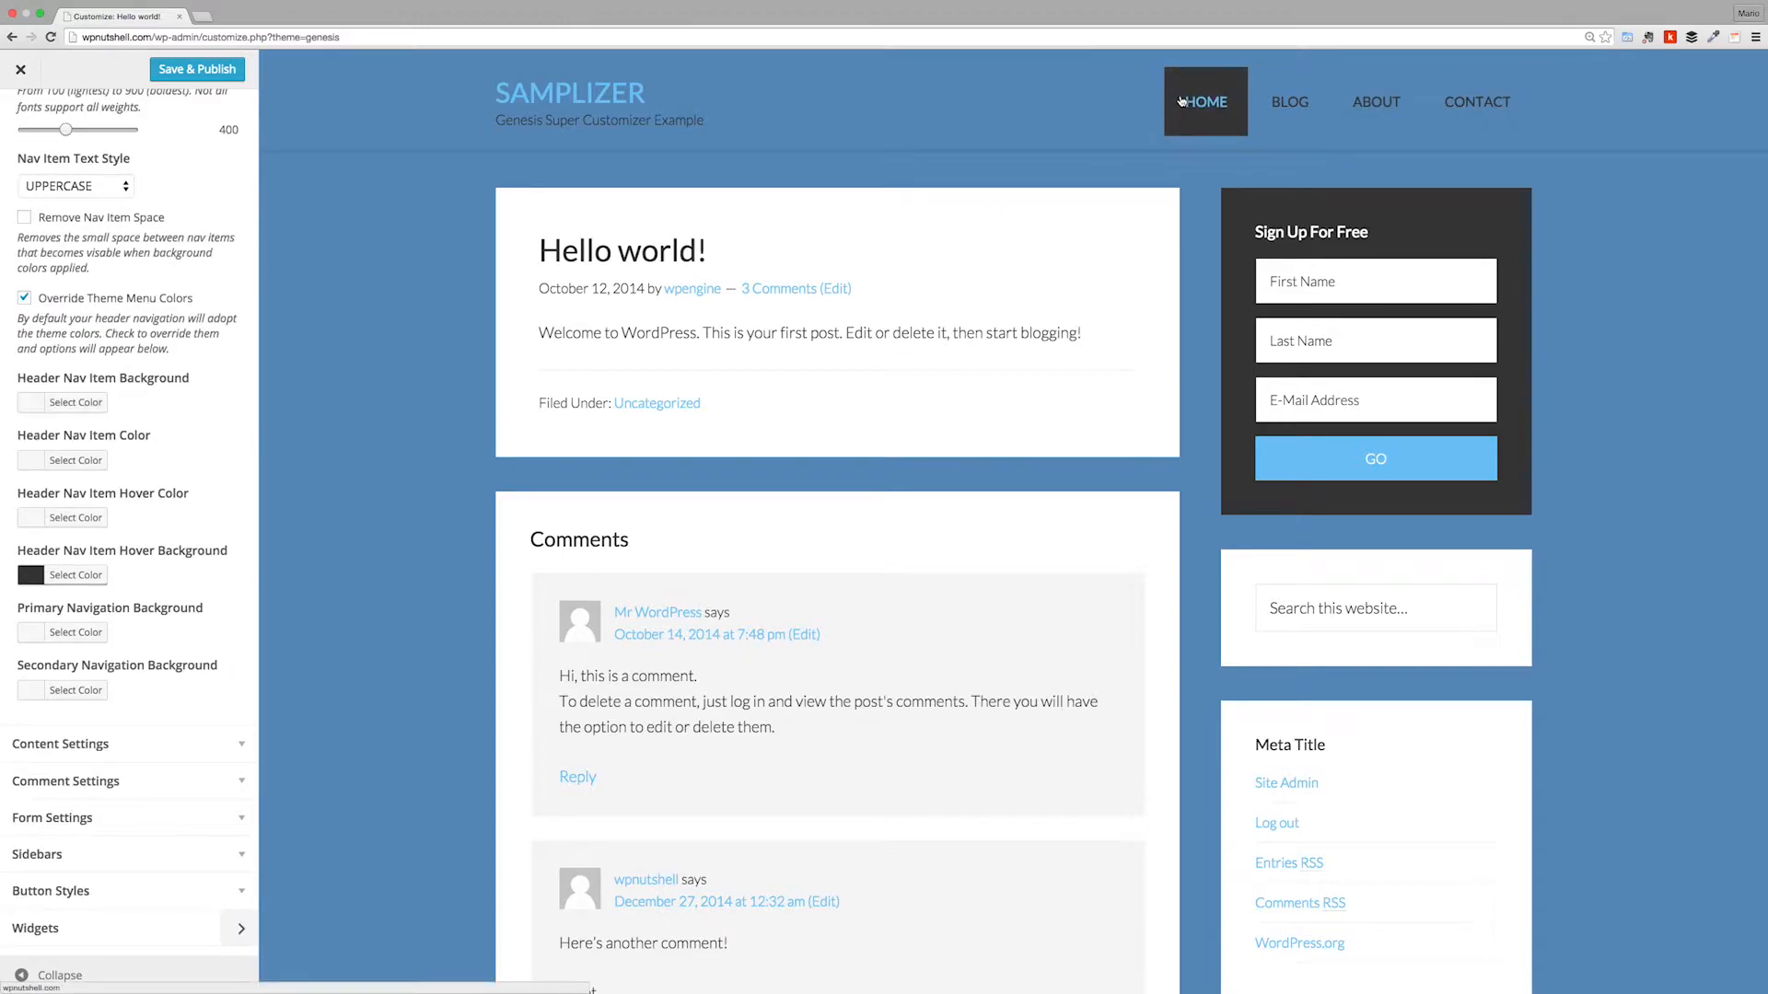
{"action": "scroll", "coordinate": [104, 376], "scroll_direction": "up", "scroll_amount": 3}
{"action": "scroll", "coordinate": [105, 376], "scroll_direction": "down", "scroll_amount": 1}
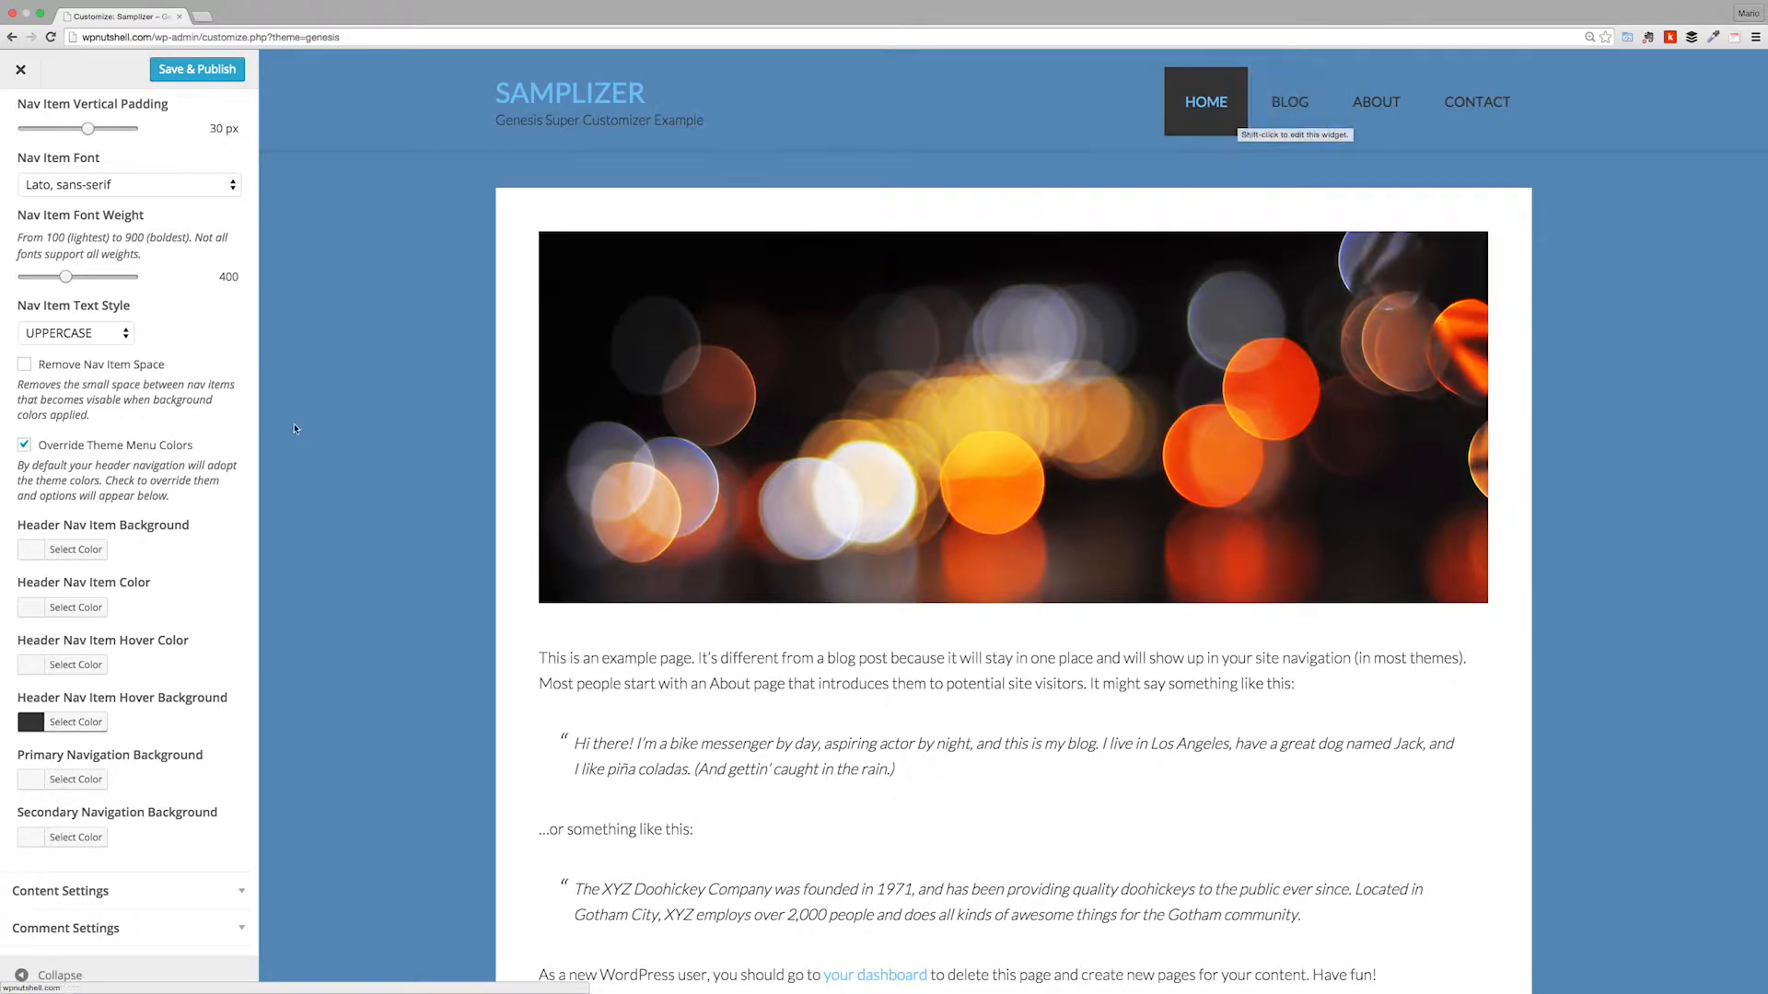
{"action": "left_click", "coordinate": [80, 366]}
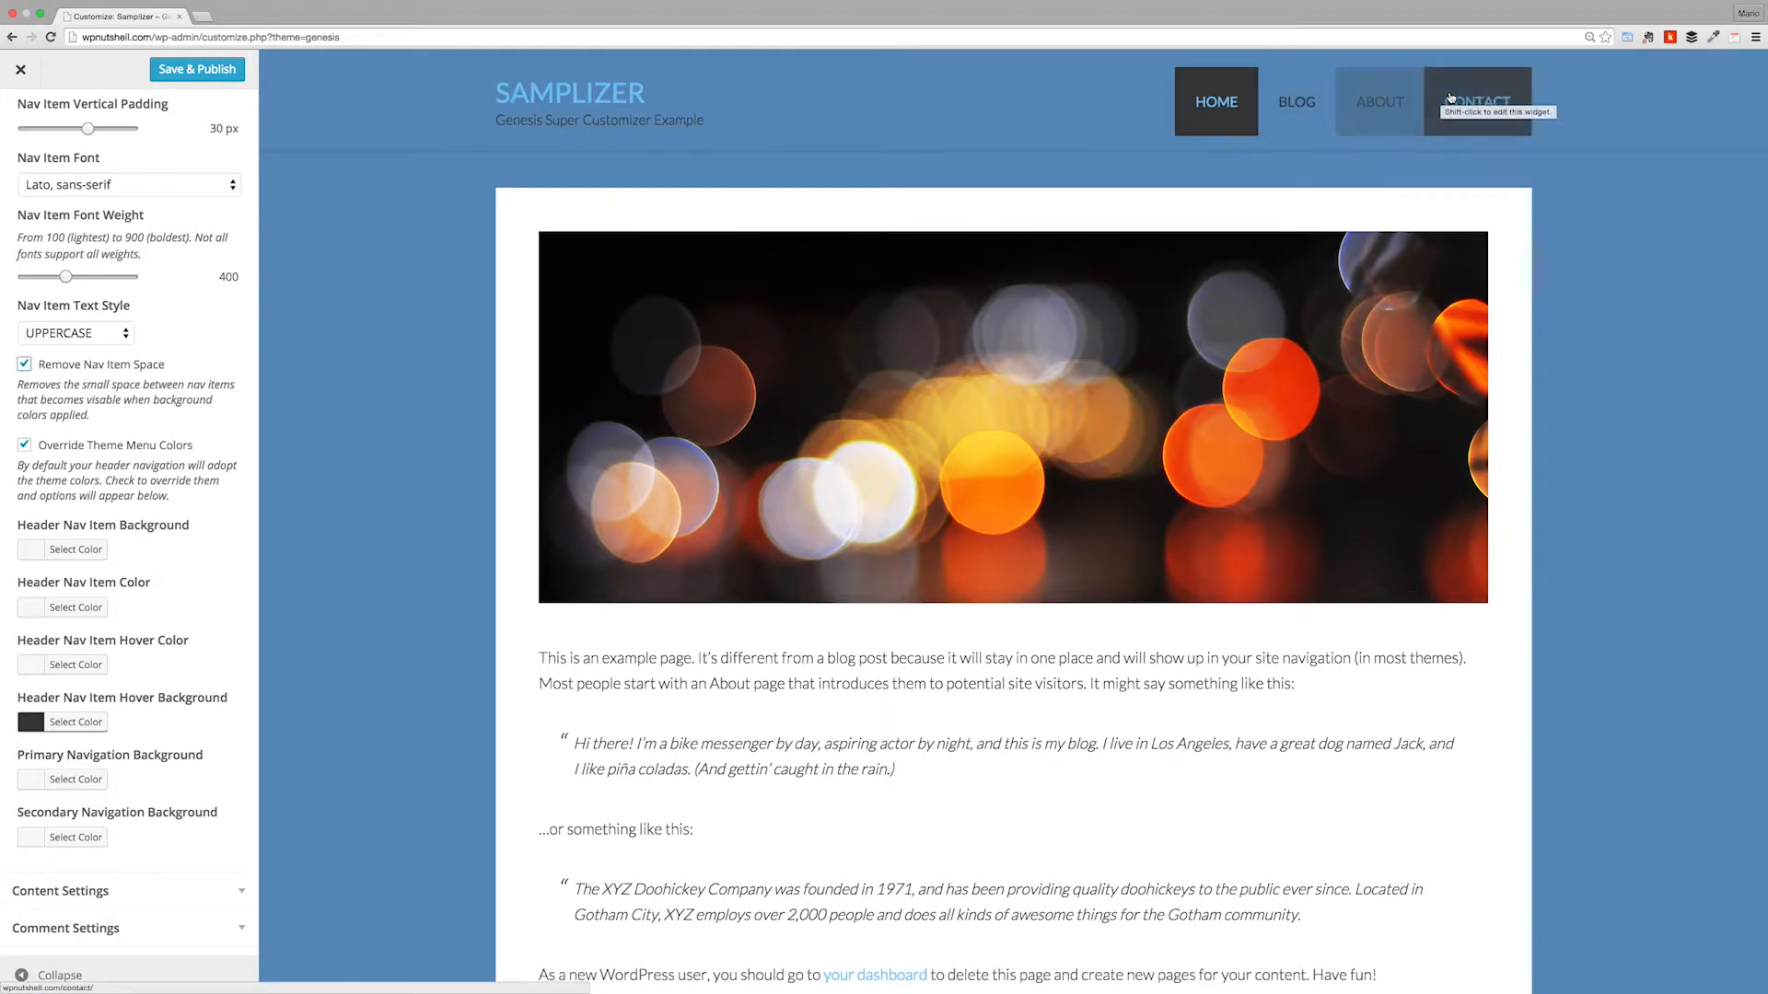
Step: In the Content Settings, increase the wrap max width to 1400 px
{"action": "scroll", "coordinate": [201, 341], "scroll_direction": "up", "scroll_amount": 10}
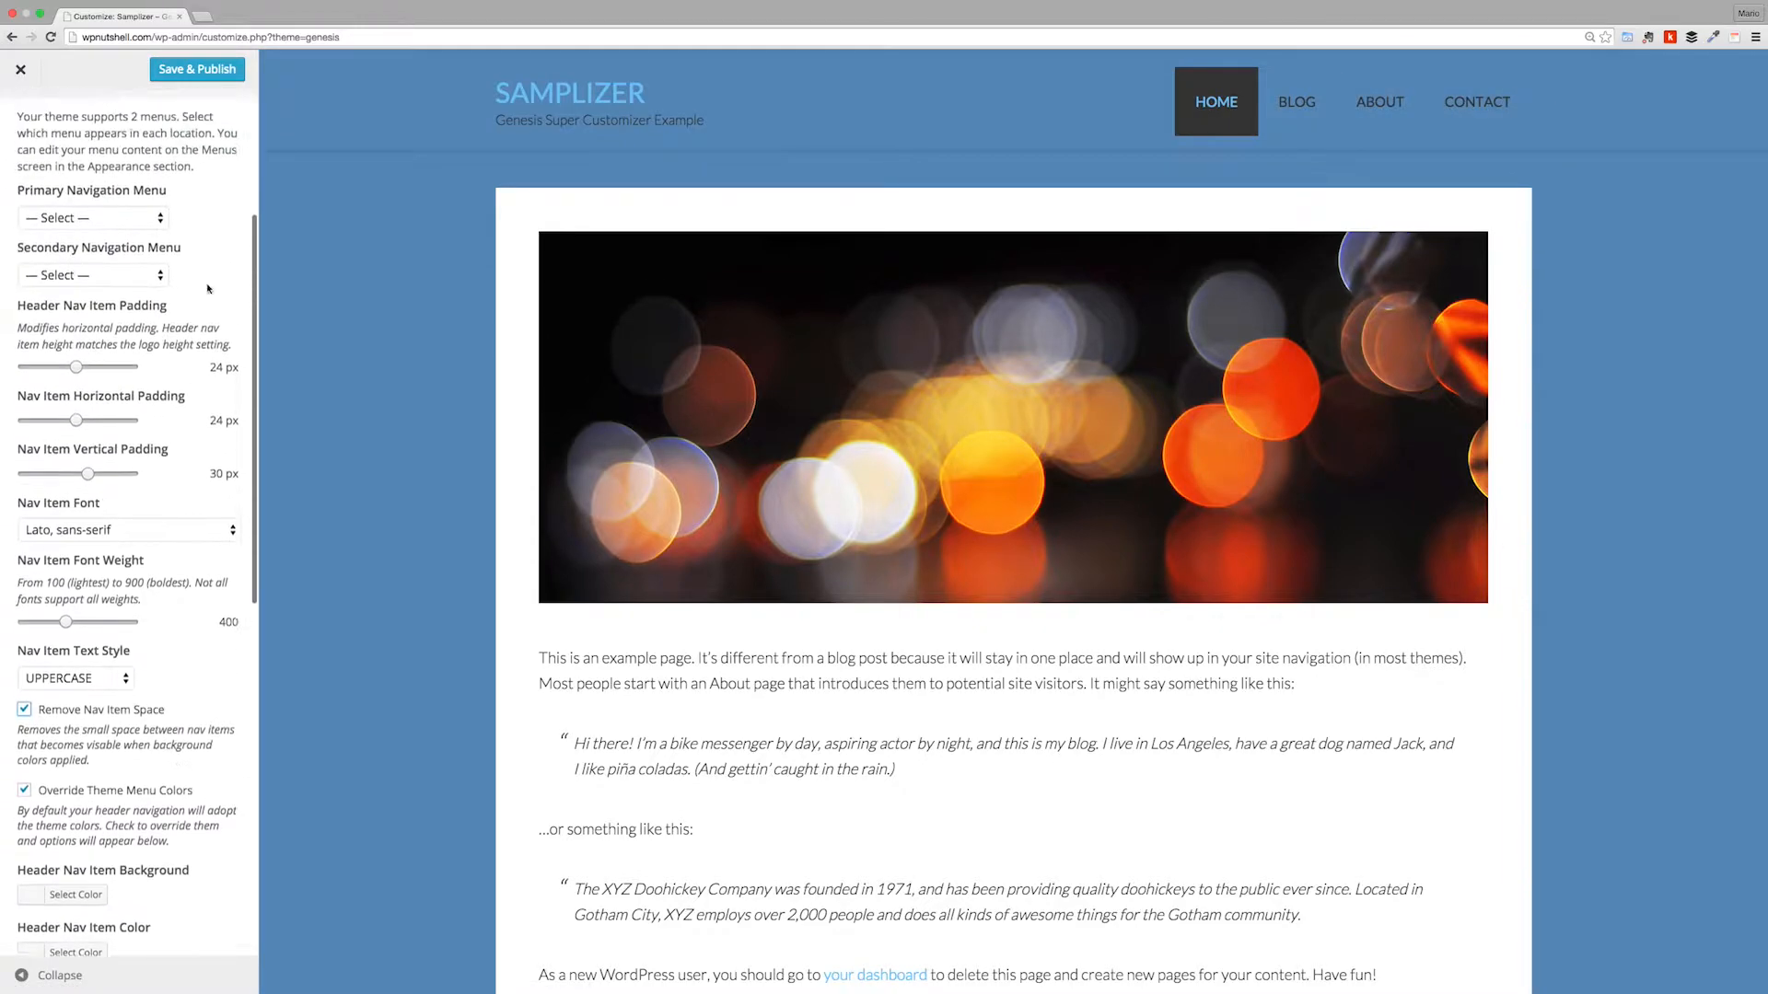
{"action": "left_click", "coordinate": [202, 342]}
{"action": "left_click", "coordinate": [205, 395]}
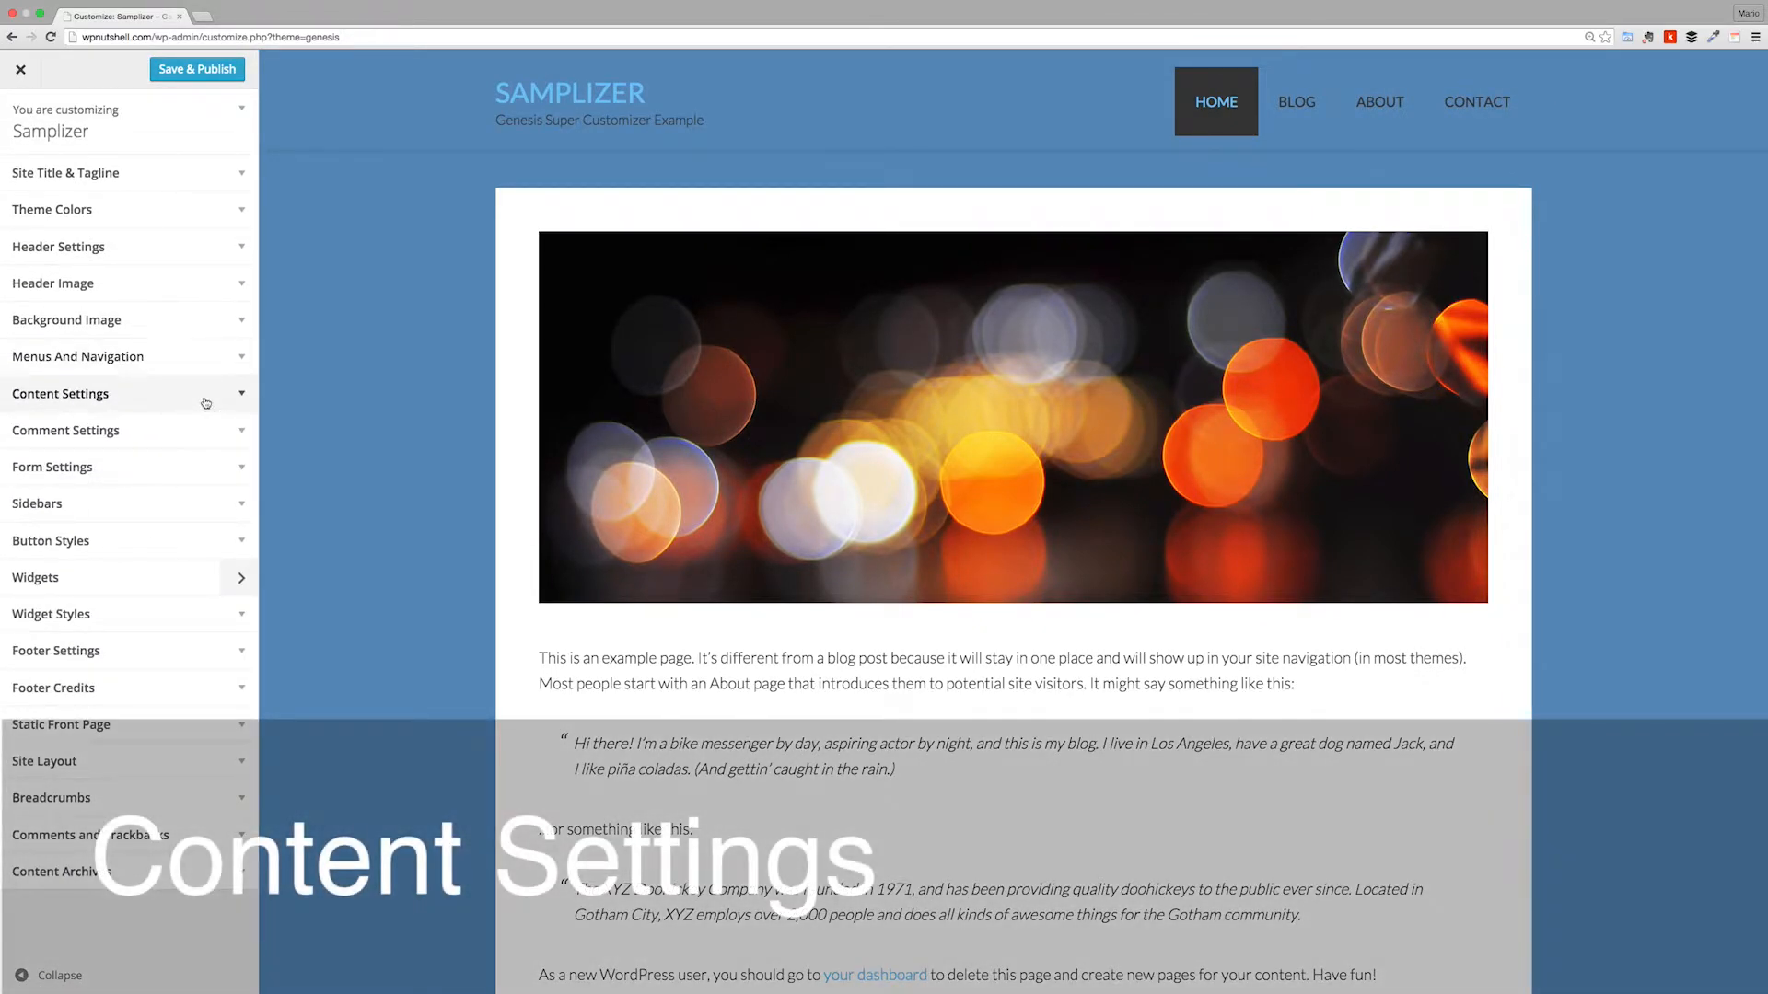
{"action": "scroll", "coordinate": [158, 451], "scroll_direction": "down", "scroll_amount": 2}
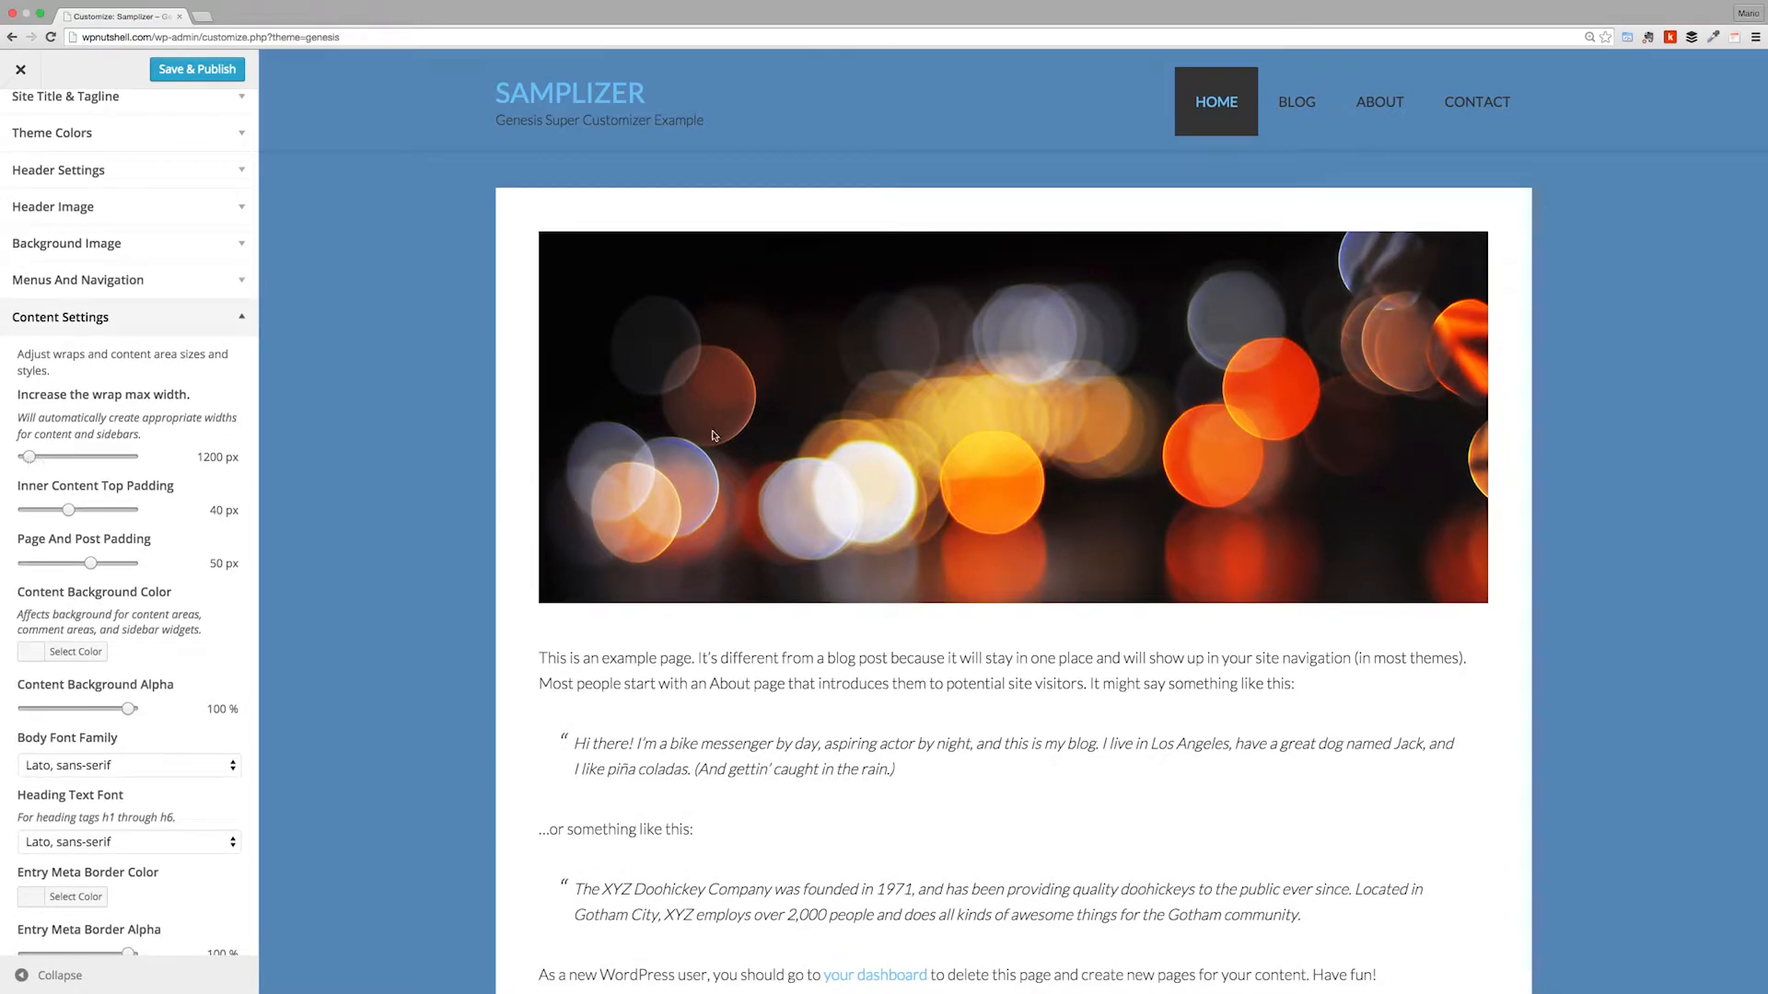
{"action": "left_click_drag", "start_coordinate": [32, 458], "coordinate": [81, 450]}
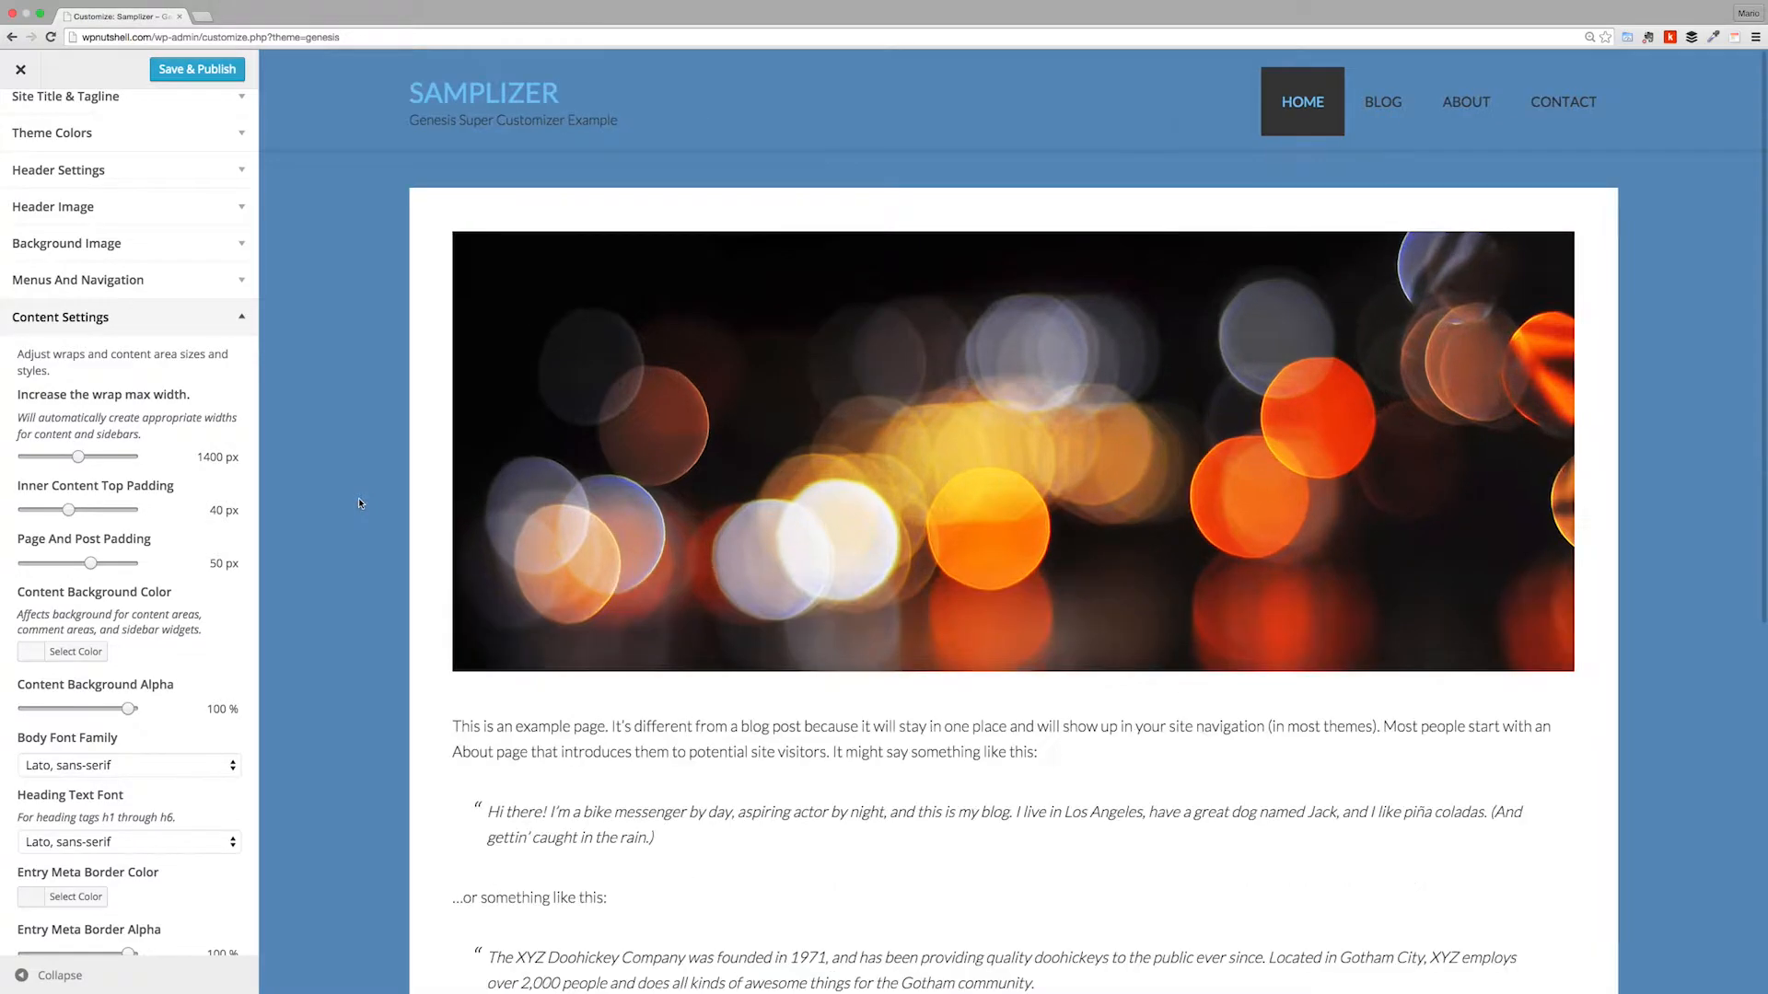
Step: Review the Home page in the preview, then open the About page and examine its content, sidebars and footer
{"action": "scroll", "coordinate": [1059, 497], "scroll_direction": "down", "scroll_amount": 10}
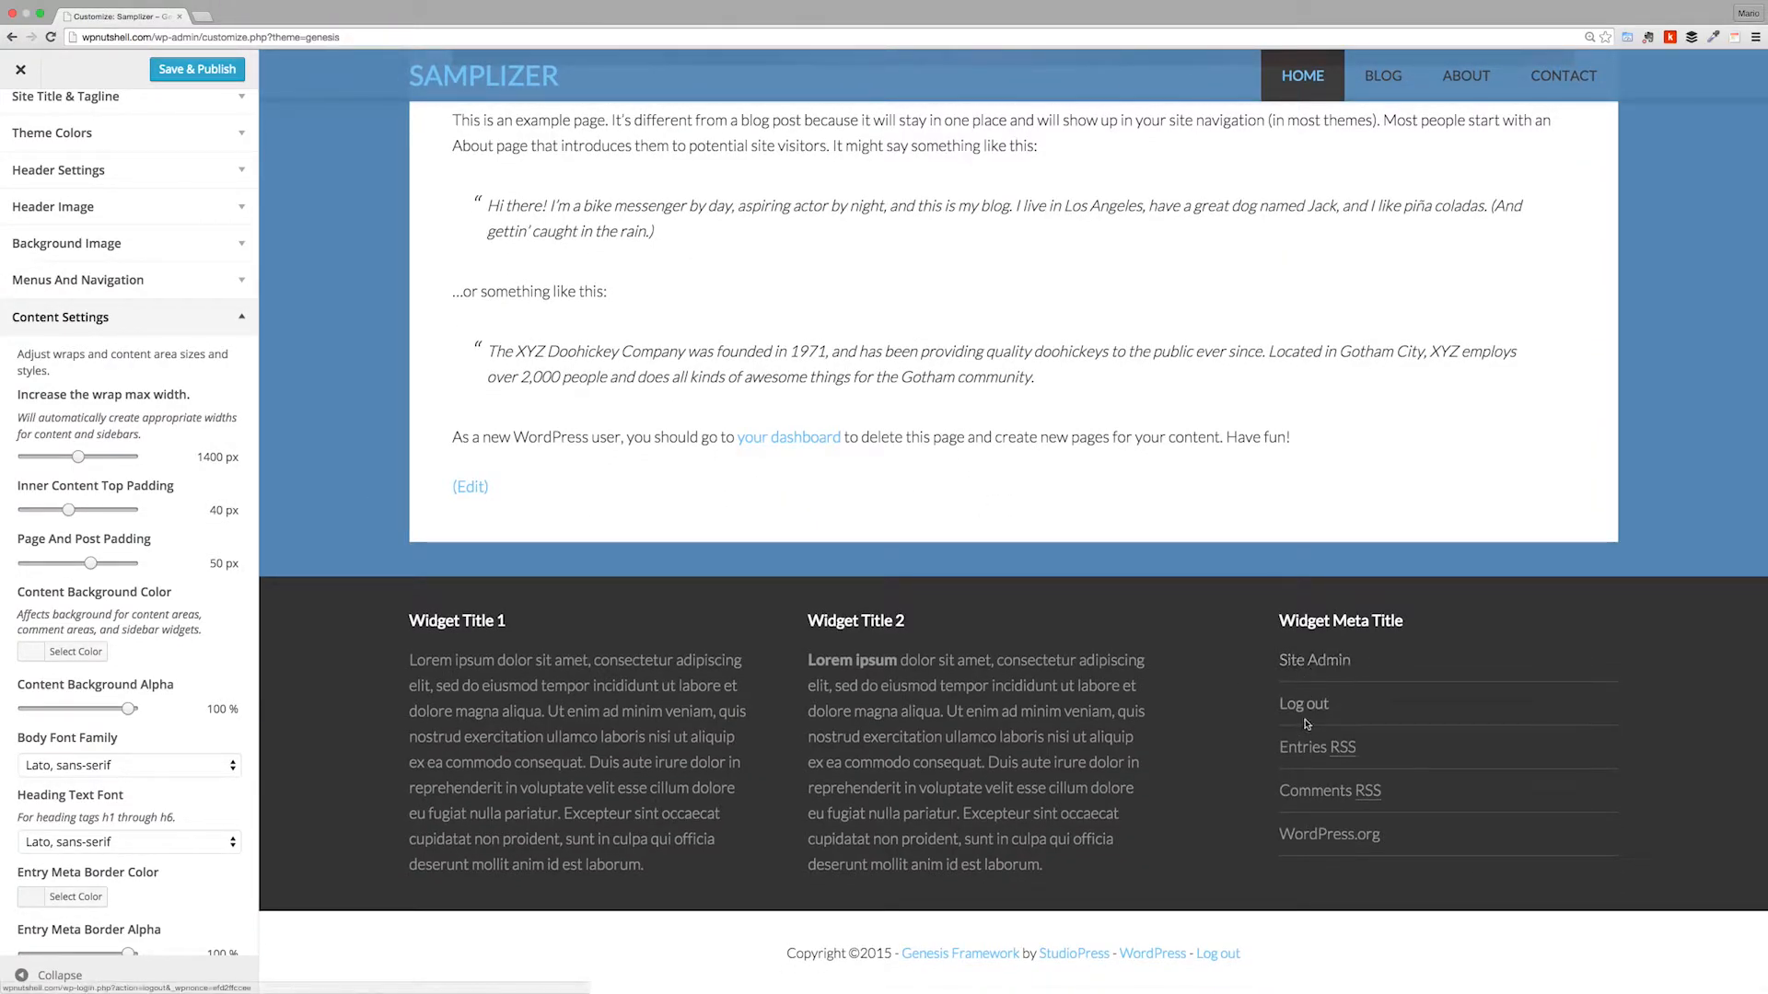
{"action": "scroll", "coordinate": [953, 688], "scroll_direction": "up", "scroll_amount": 8}
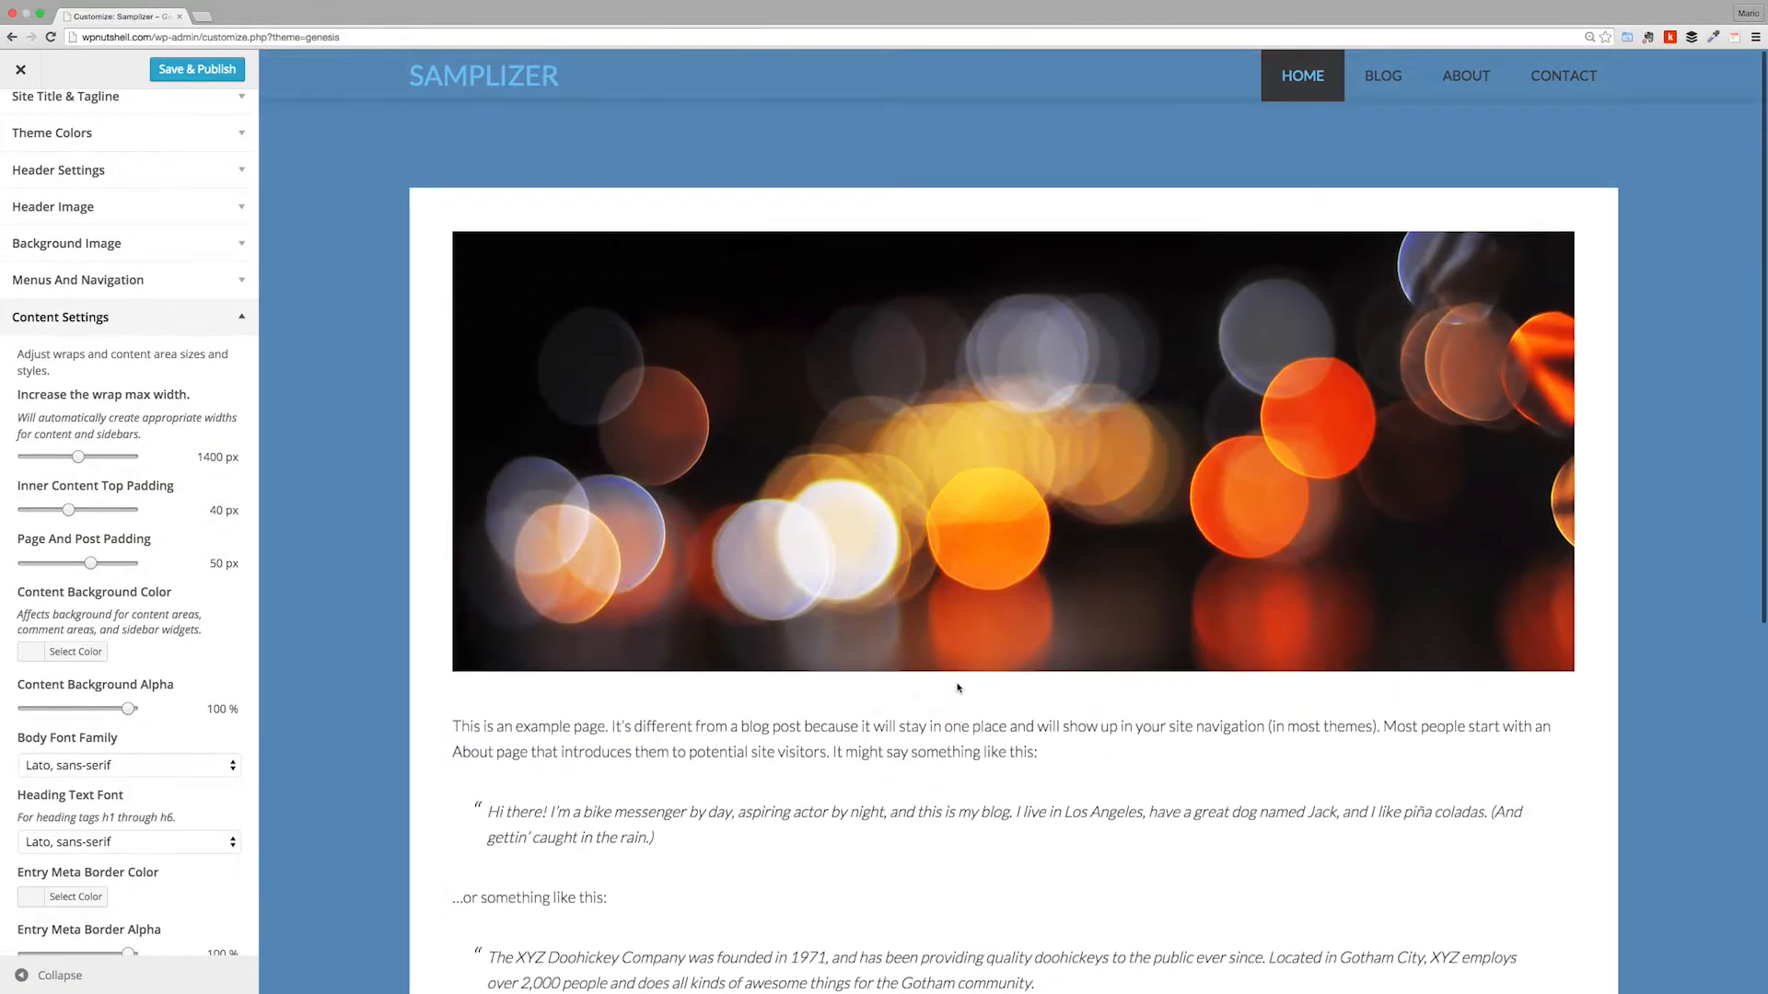
{"action": "left_click", "coordinate": [1479, 103]}
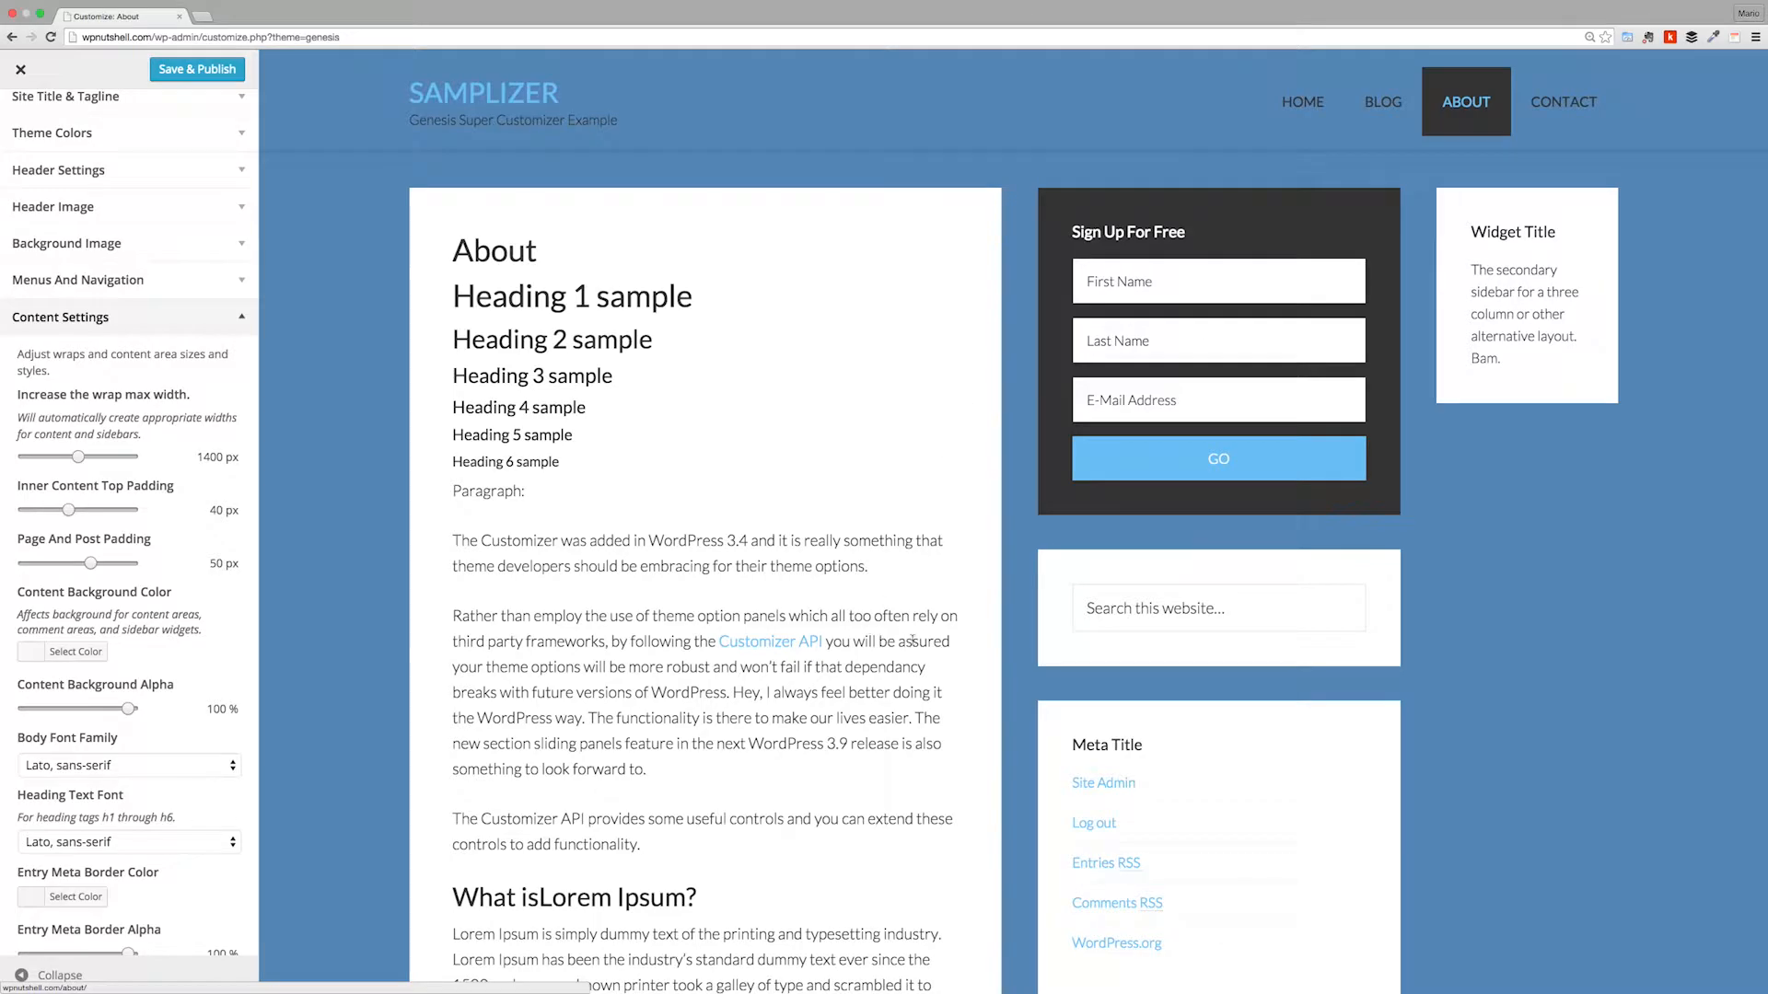
{"action": "scroll", "coordinate": [914, 641], "scroll_direction": "down", "scroll_amount": 20}
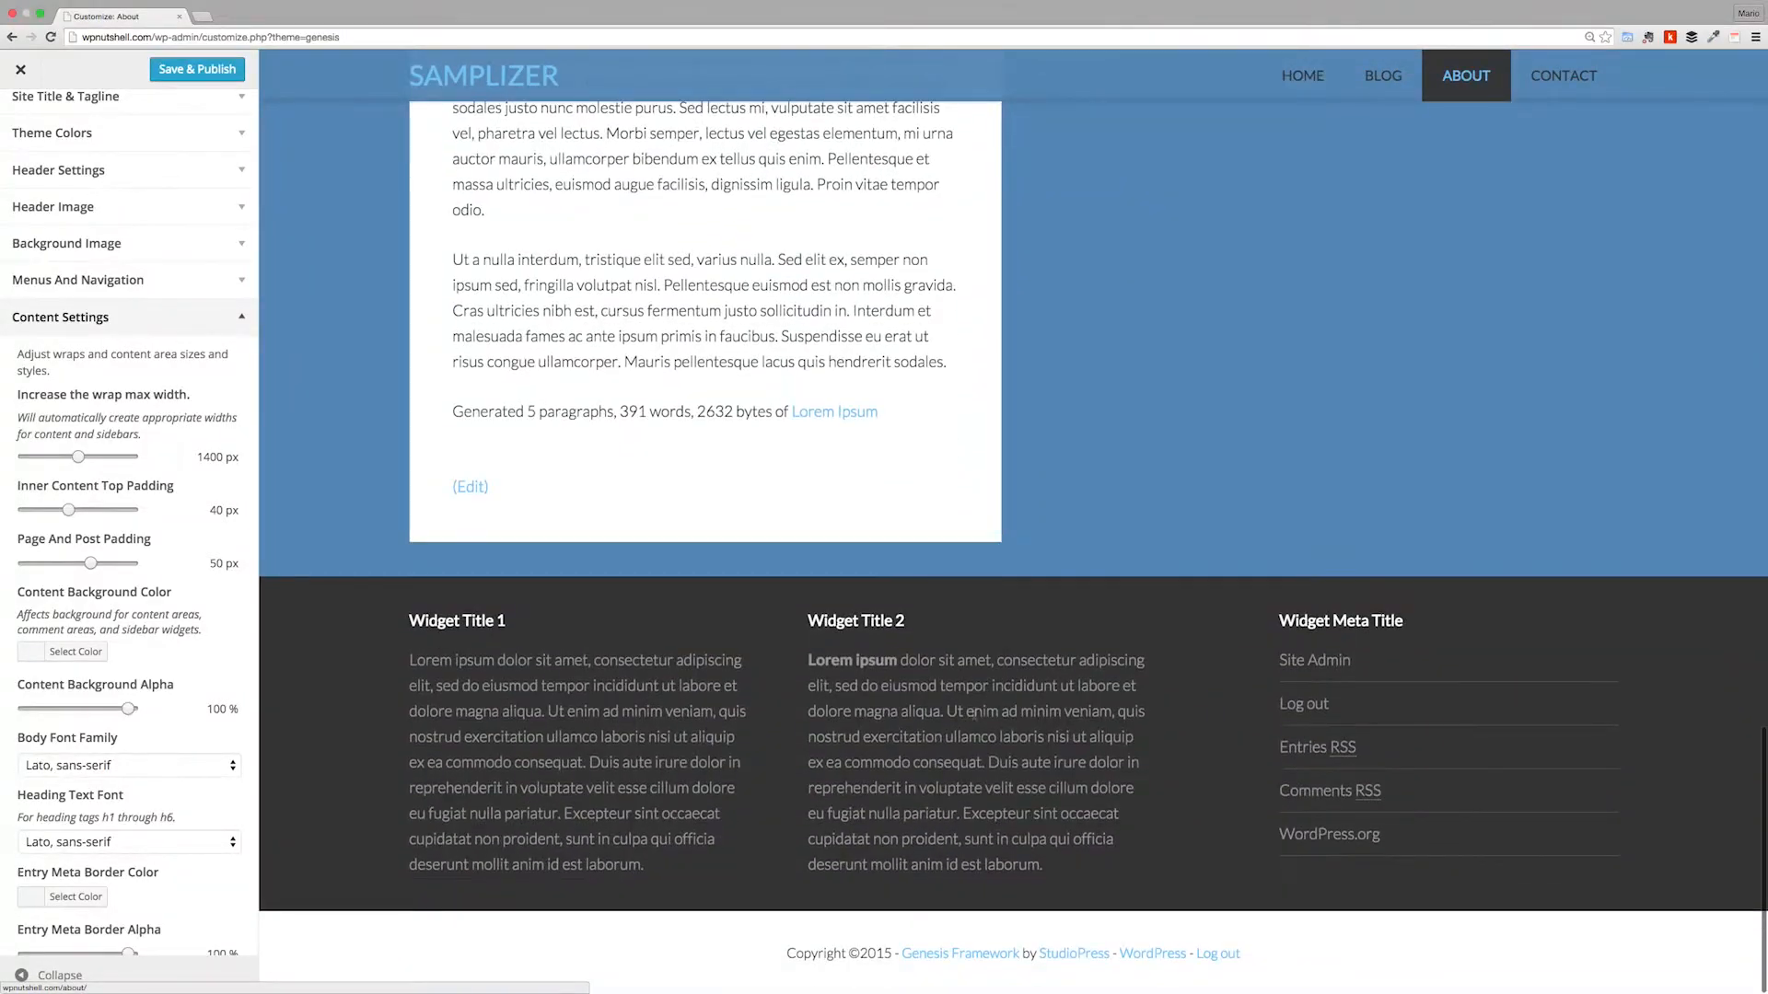
{"action": "scroll", "coordinate": [973, 715], "scroll_direction": "up", "scroll_amount": 20}
Step: Try a wrap max width of 1290 px on the About page and return it to 1400 px
{"action": "left_click_drag", "start_coordinate": [79, 460], "coordinate": [52, 459]}
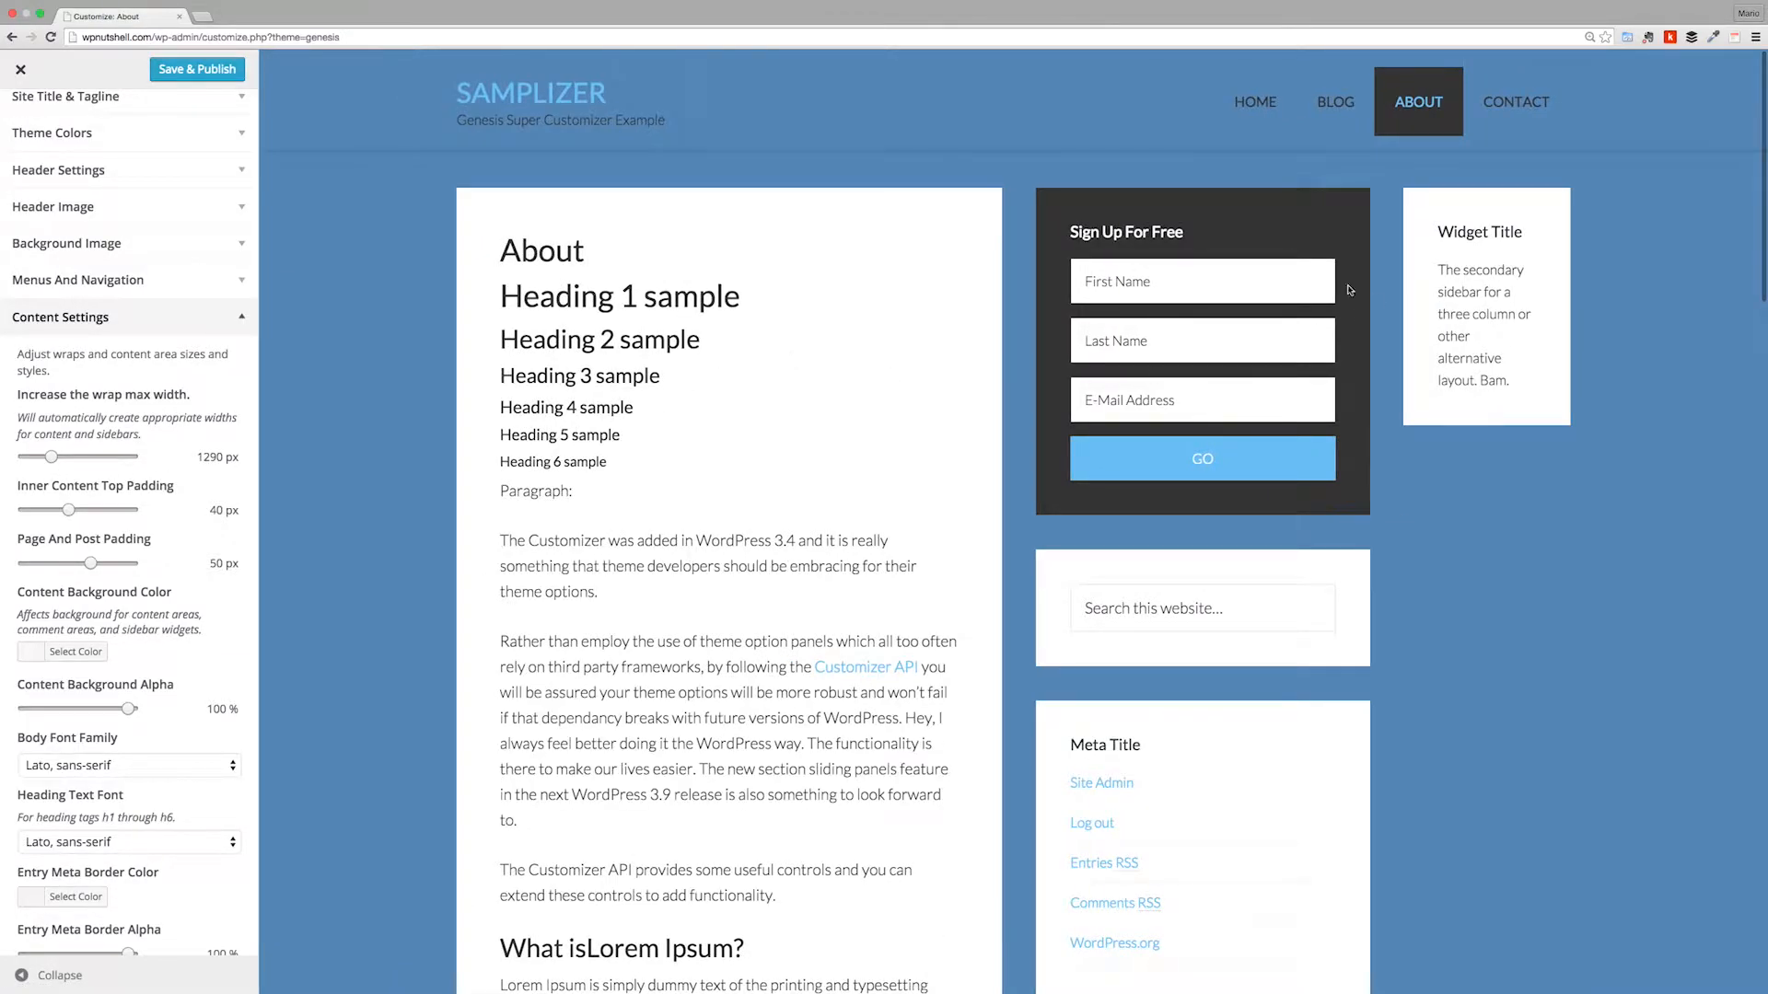
{"action": "left_click_drag", "start_coordinate": [55, 458], "coordinate": [79, 458]}
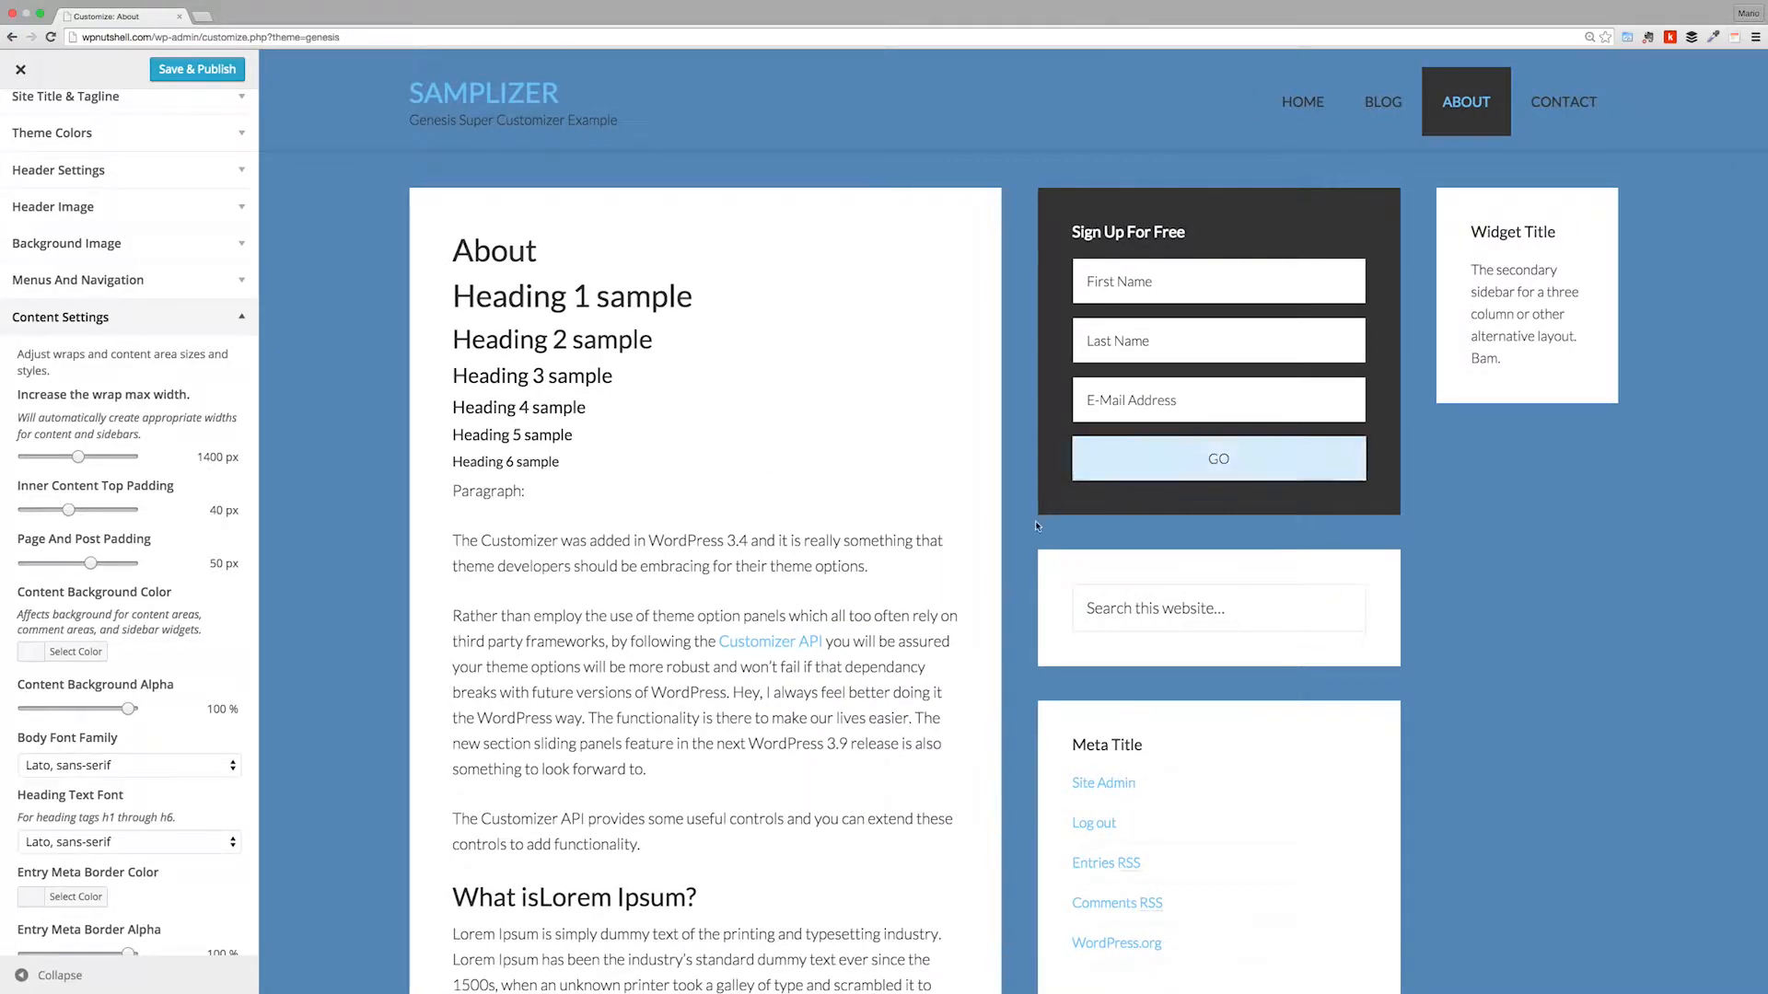
{"action": "scroll", "coordinate": [1007, 515], "scroll_direction": "down", "scroll_amount": 15}
{"action": "scroll", "coordinate": [1004, 572], "scroll_direction": "down", "scroll_amount": 3}
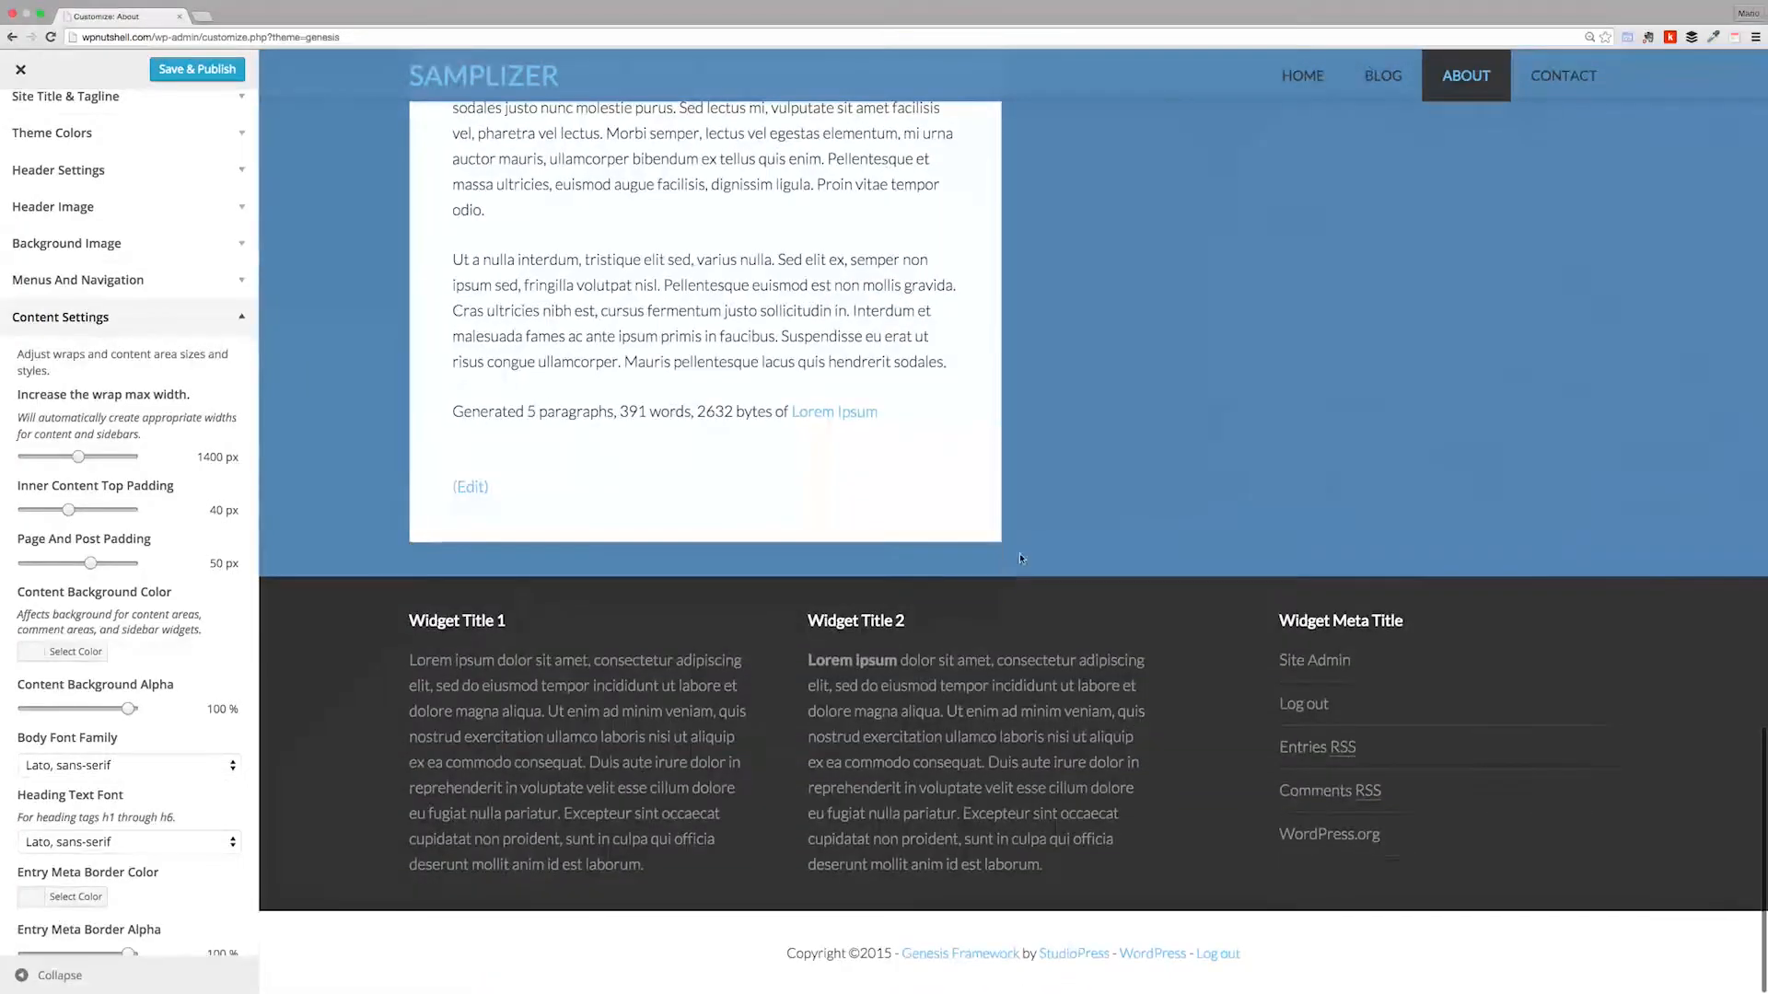
{"action": "scroll", "coordinate": [700, 553], "scroll_direction": "up", "scroll_amount": 20}
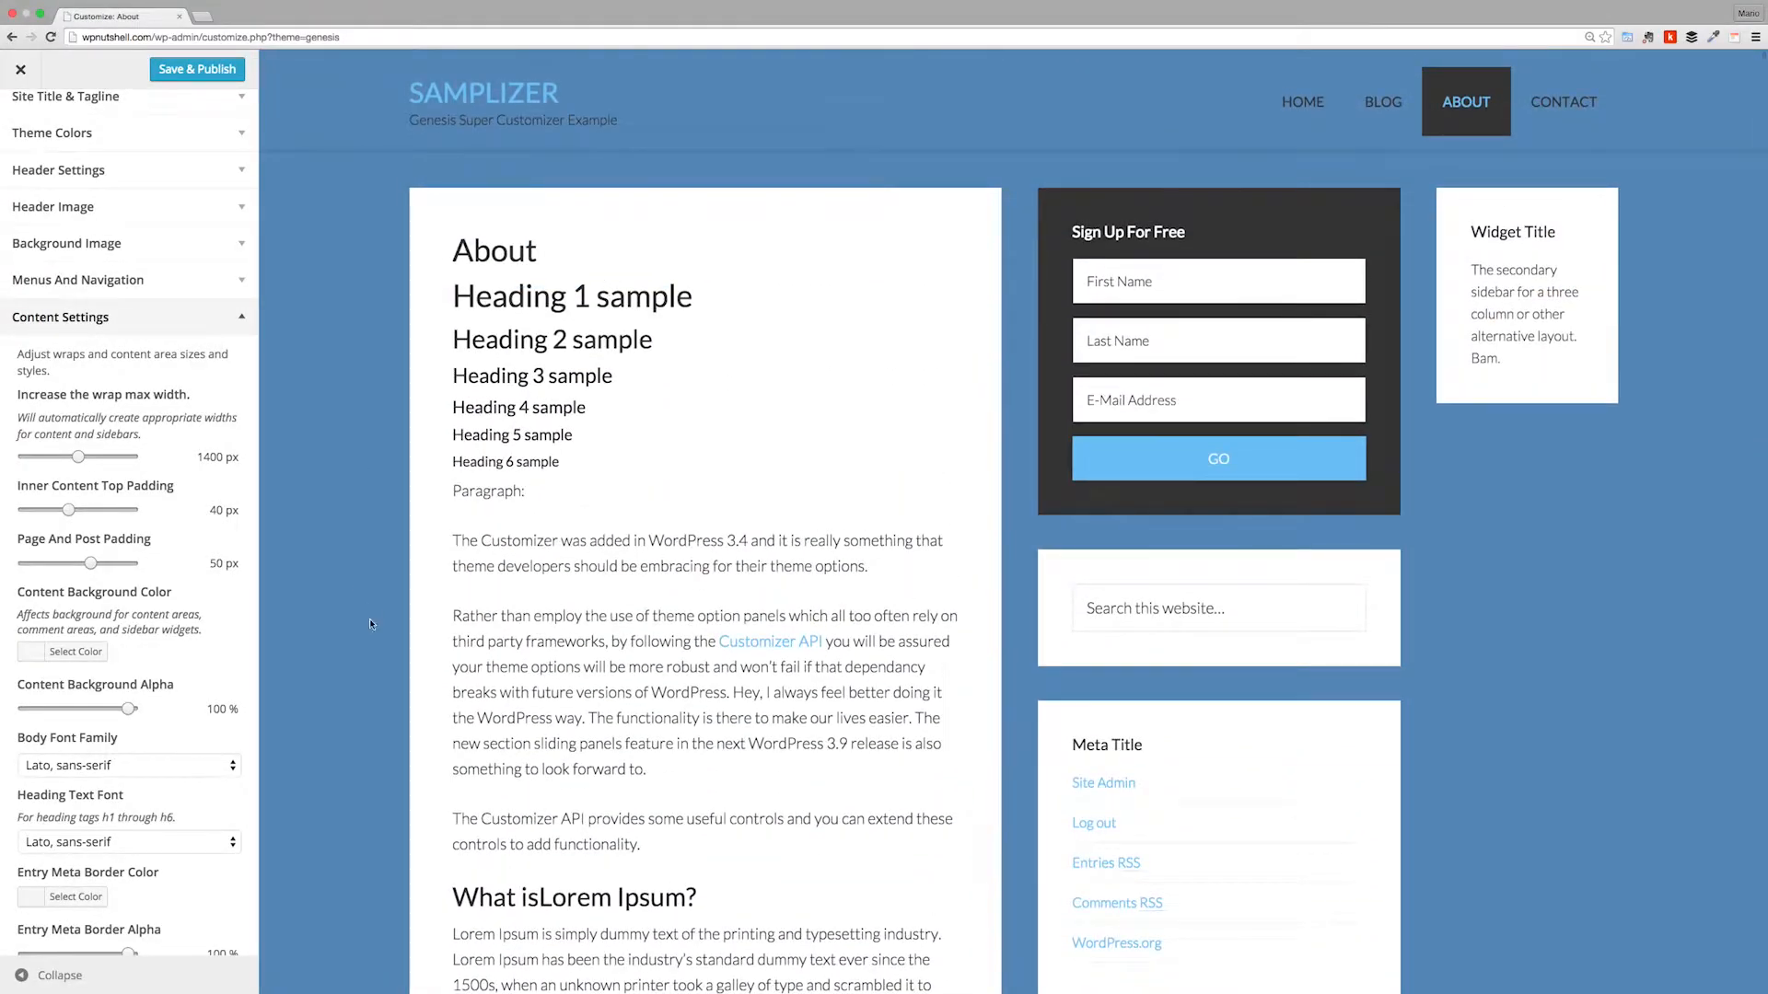
Step: Set the Content Background Color to #333 and the Content Background Alpha to 10%
{"action": "left_click", "coordinate": [67, 652]}
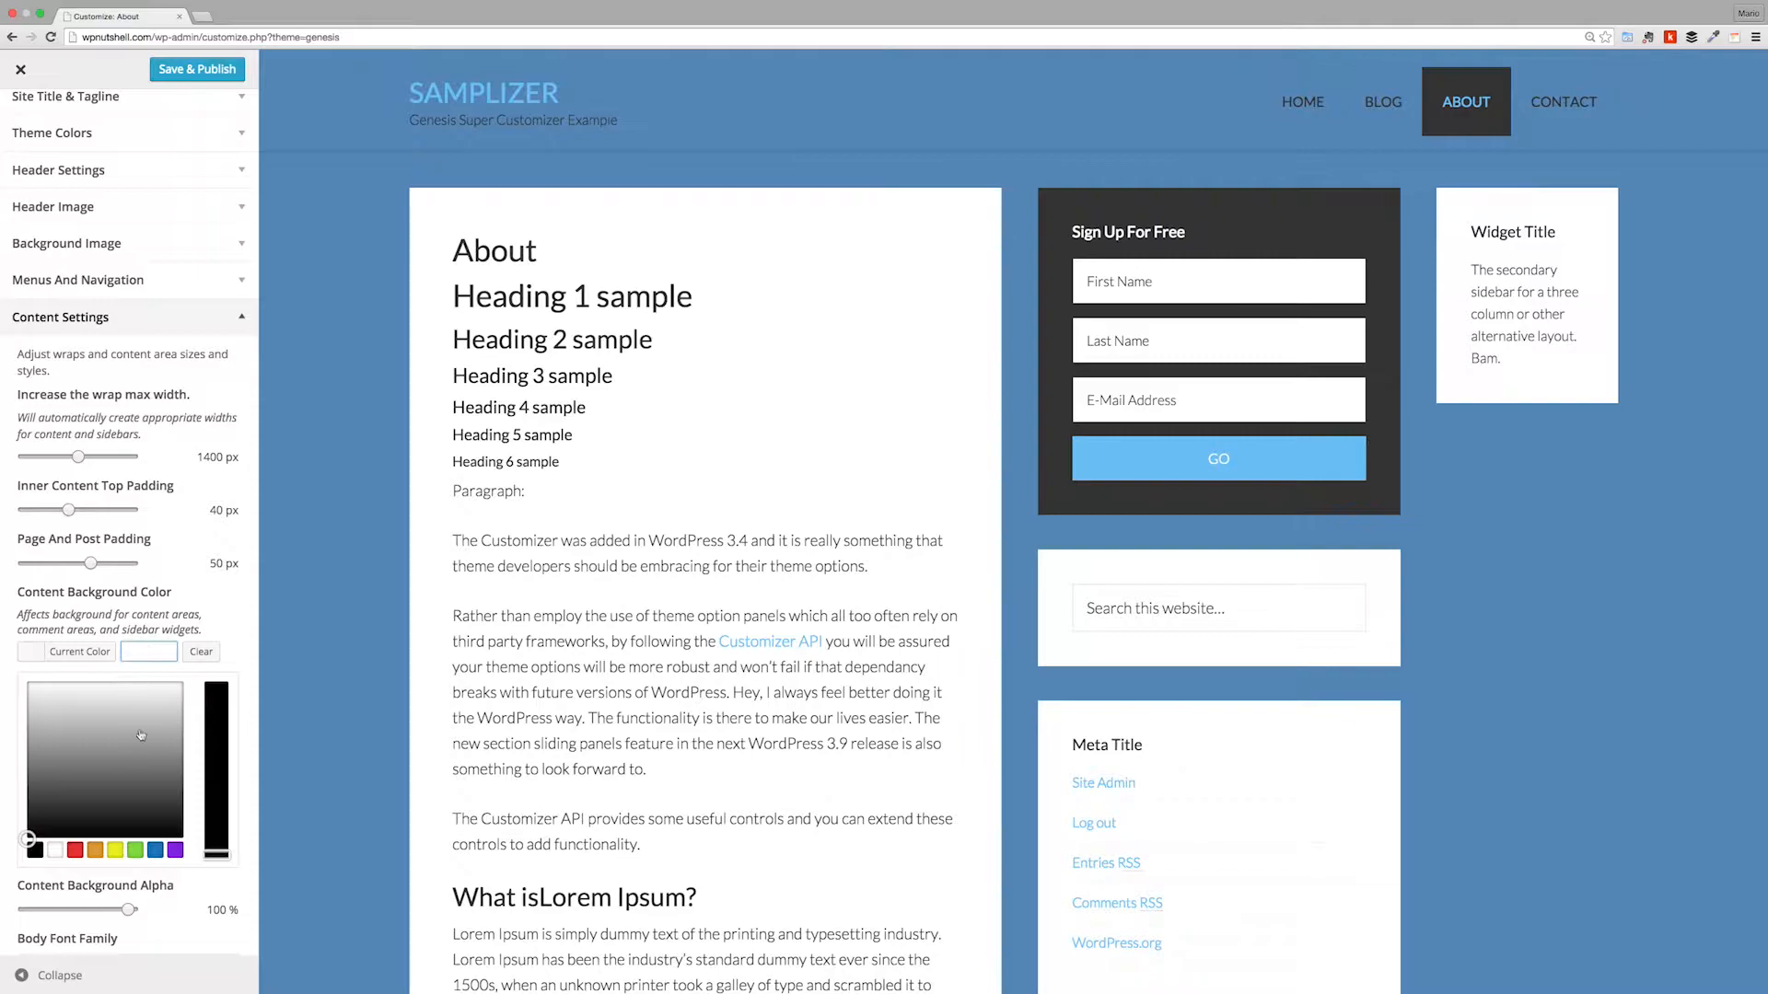
{"action": "type", "text": "#333"}
{"action": "left_click", "coordinate": [194, 611]}
{"action": "left_click_drag", "start_coordinate": [125, 712], "coordinate": [39, 717]}
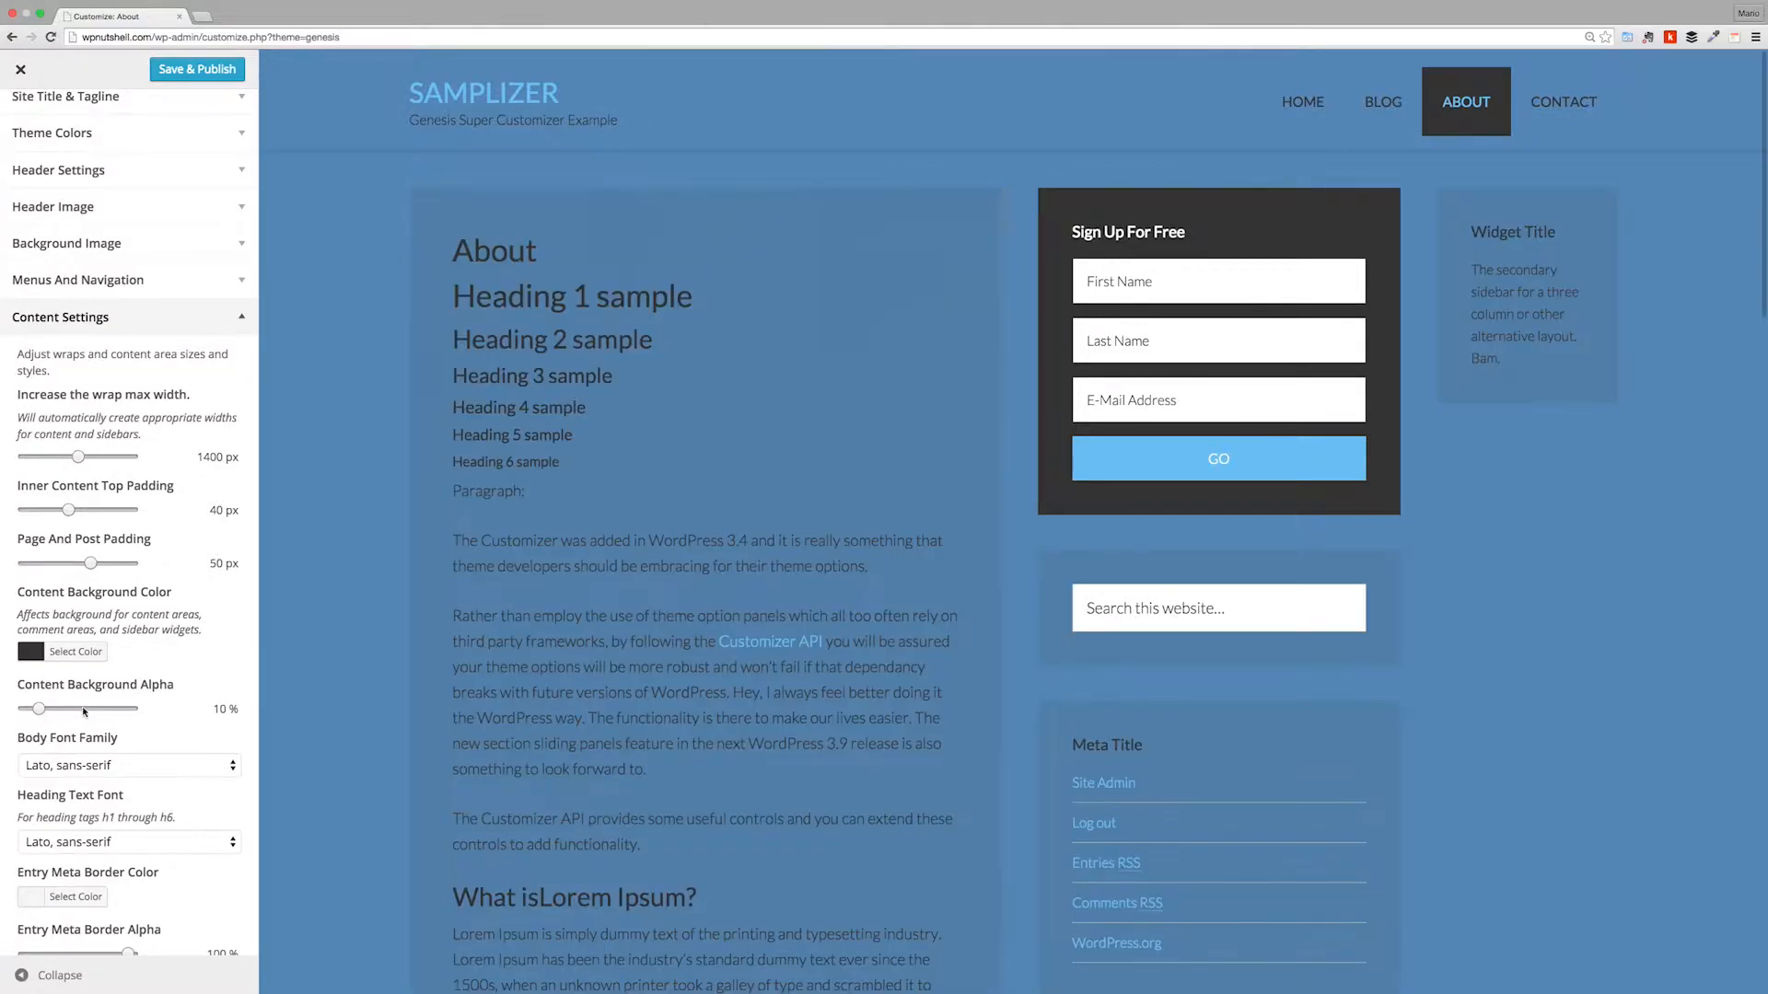
{"action": "scroll", "coordinate": [938, 577], "scroll_direction": "down", "scroll_amount": 6}
{"action": "scroll", "coordinate": [702, 344], "scroll_direction": "up", "scroll_amount": 6}
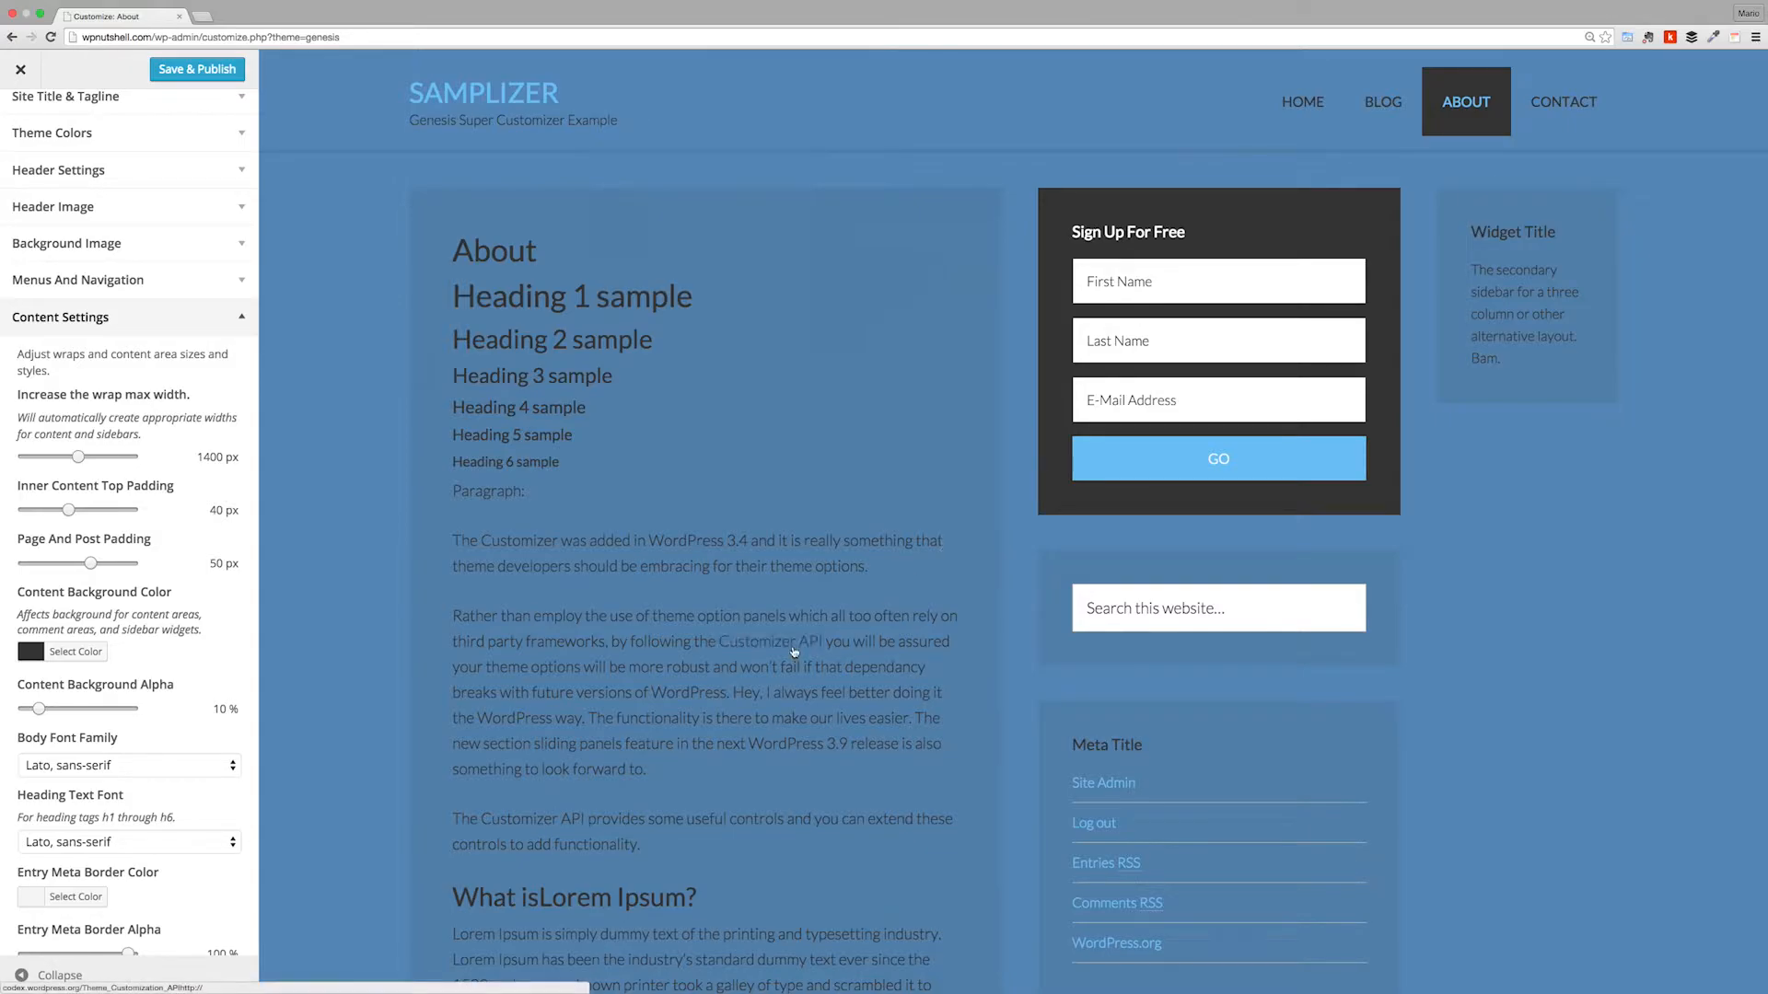
{"action": "scroll", "coordinate": [797, 655], "scroll_direction": "down", "scroll_amount": 15}
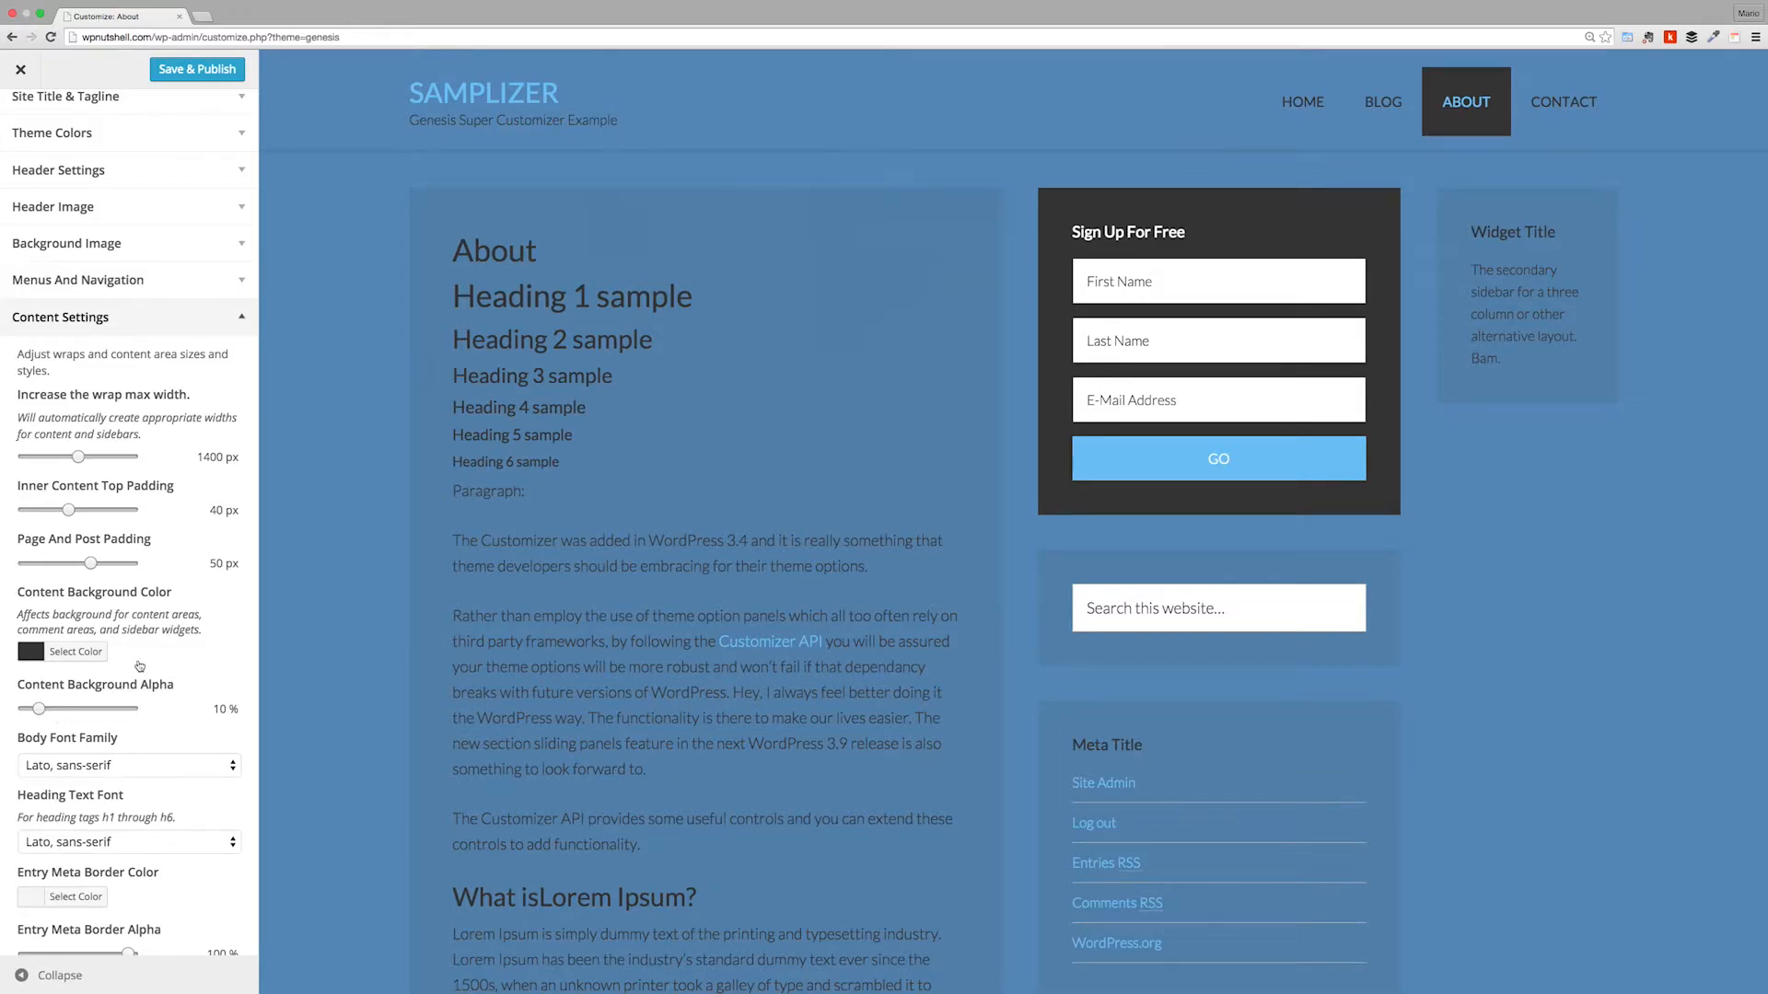
{"action": "left_click", "coordinate": [32, 652]}
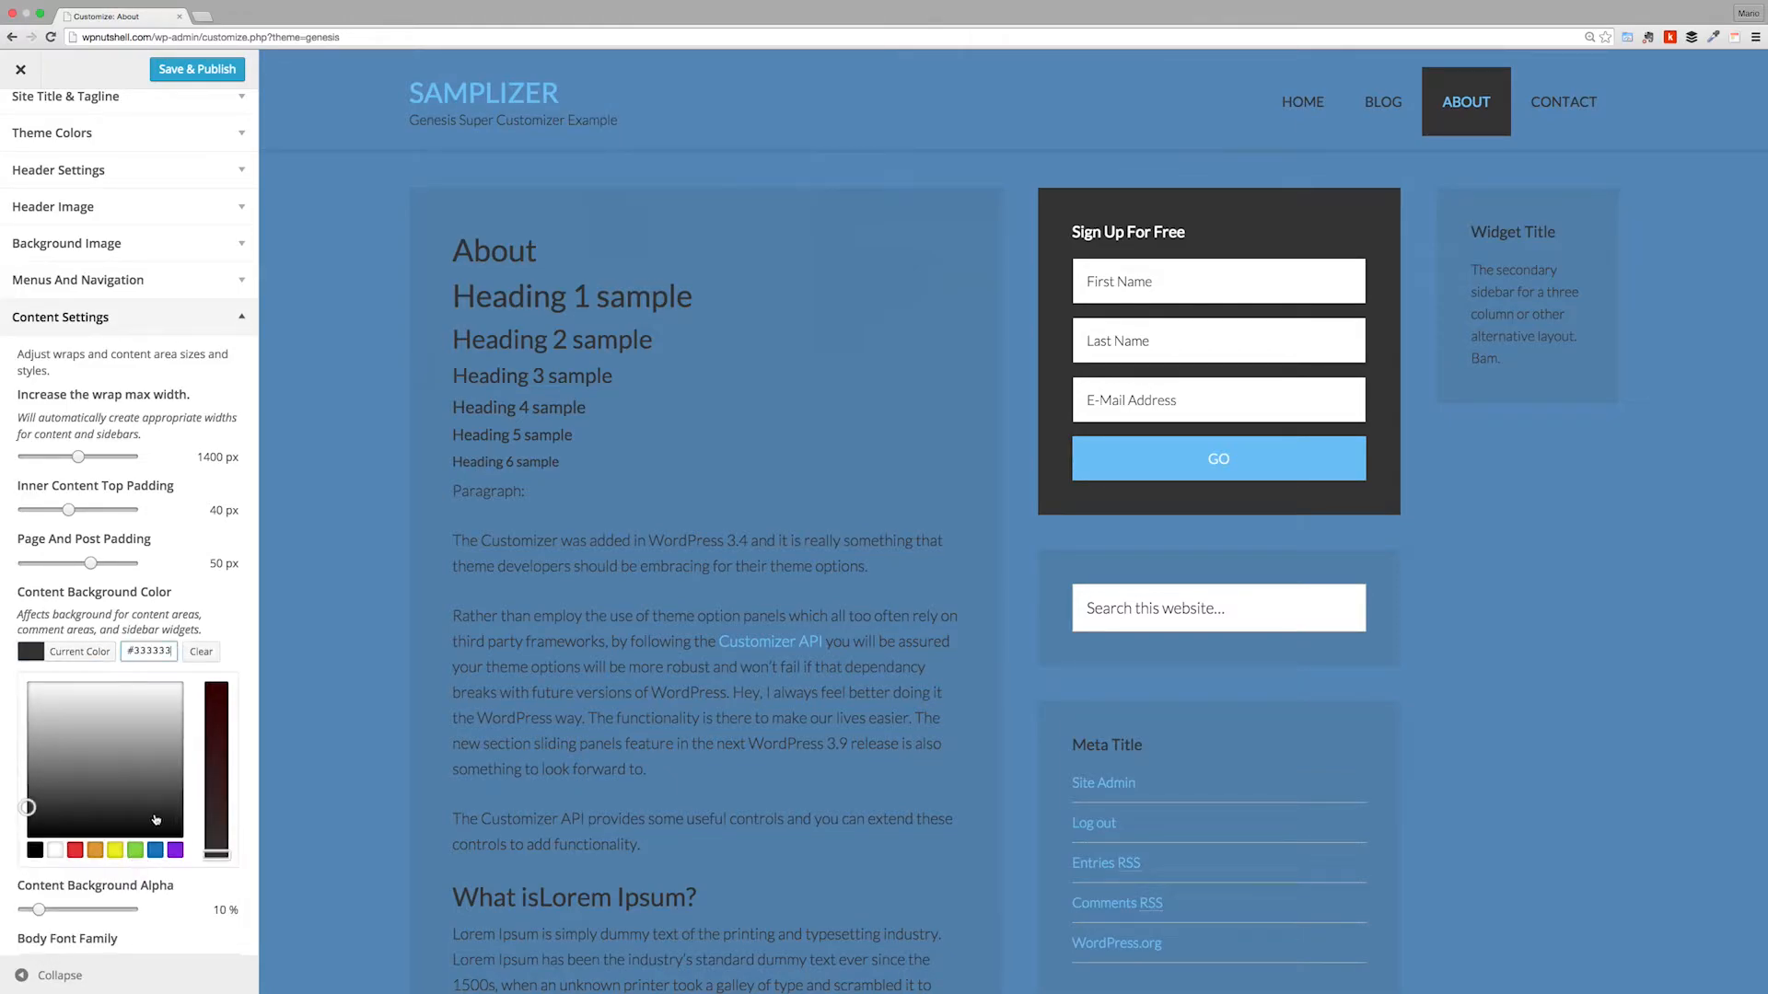
{"action": "left_click", "coordinate": [165, 620]}
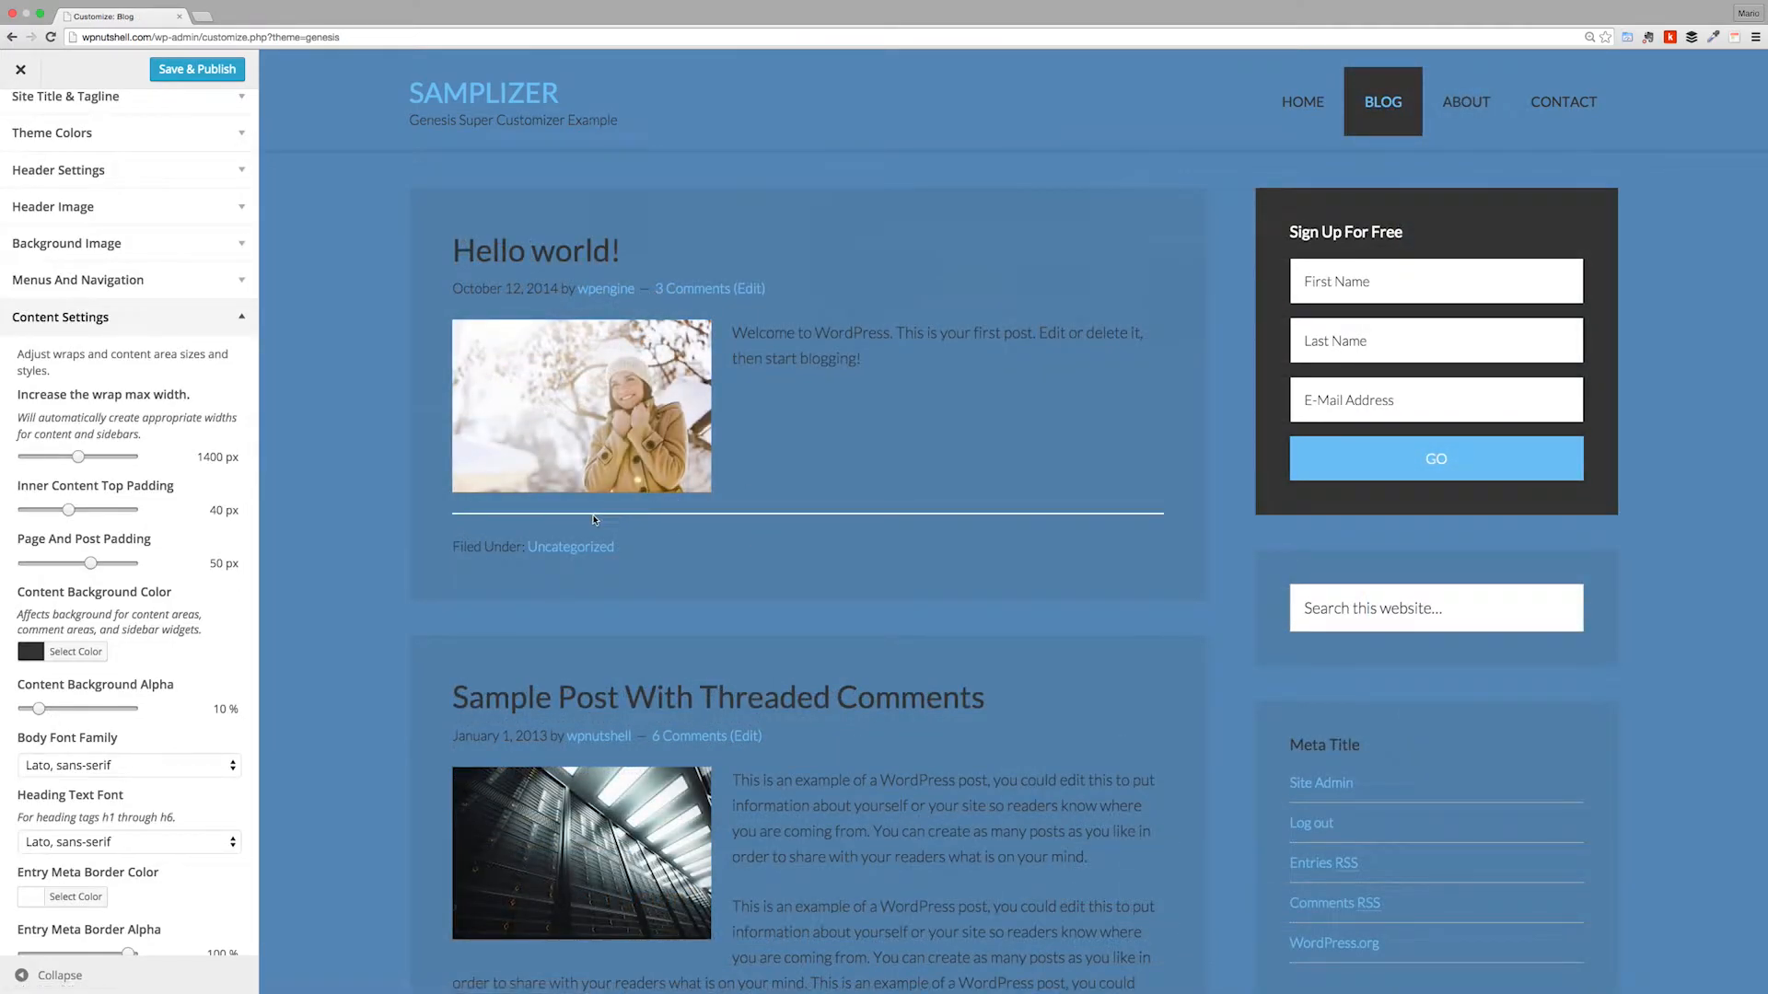
Step: With the Blog page in the preview, set the Entry Meta Border Color to #333 and the Entry Meta Border Alpha to 10%
{"action": "scroll", "coordinate": [127, 569], "scroll_direction": "down", "scroll_amount": 3}
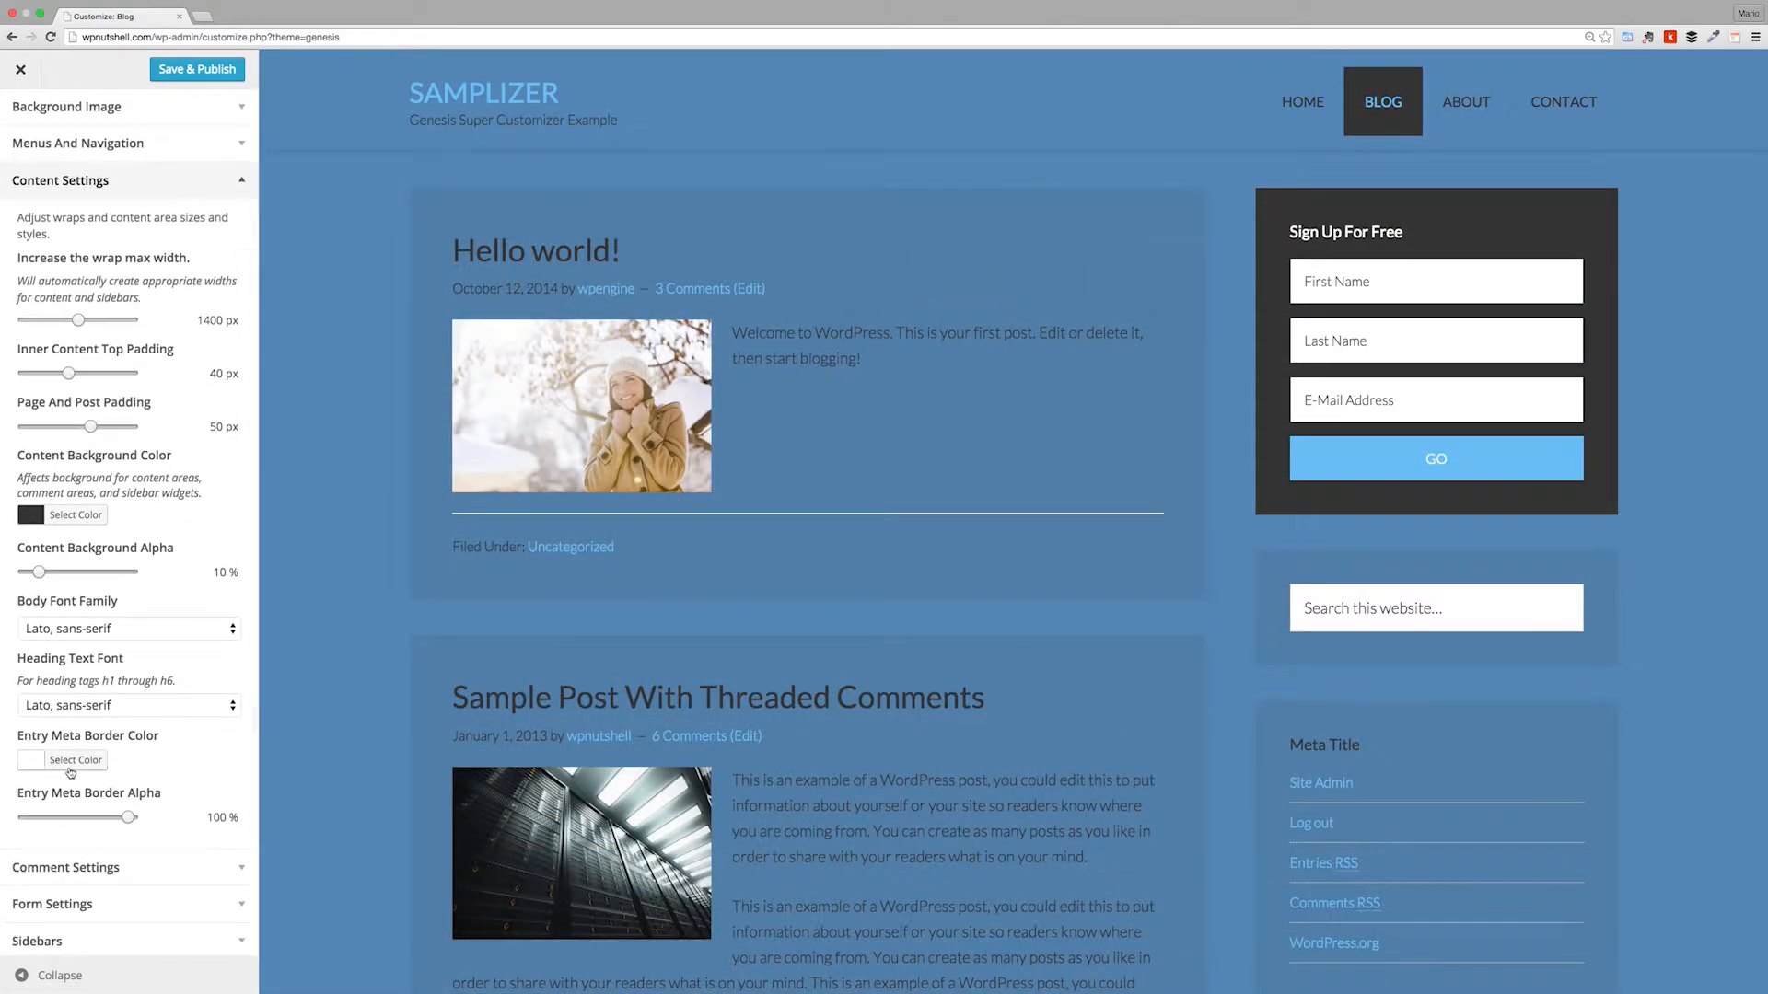
{"action": "left_click", "coordinate": [69, 763]}
{"action": "scroll", "coordinate": [112, 814], "scroll_direction": "down", "scroll_amount": 1}
{"action": "triple_click", "coordinate": [152, 717]}
{"action": "type", "text": "333"}
{"action": "left_click", "coordinate": [172, 699]}
{"action": "left_click_drag", "start_coordinate": [128, 776], "coordinate": [50, 783]}
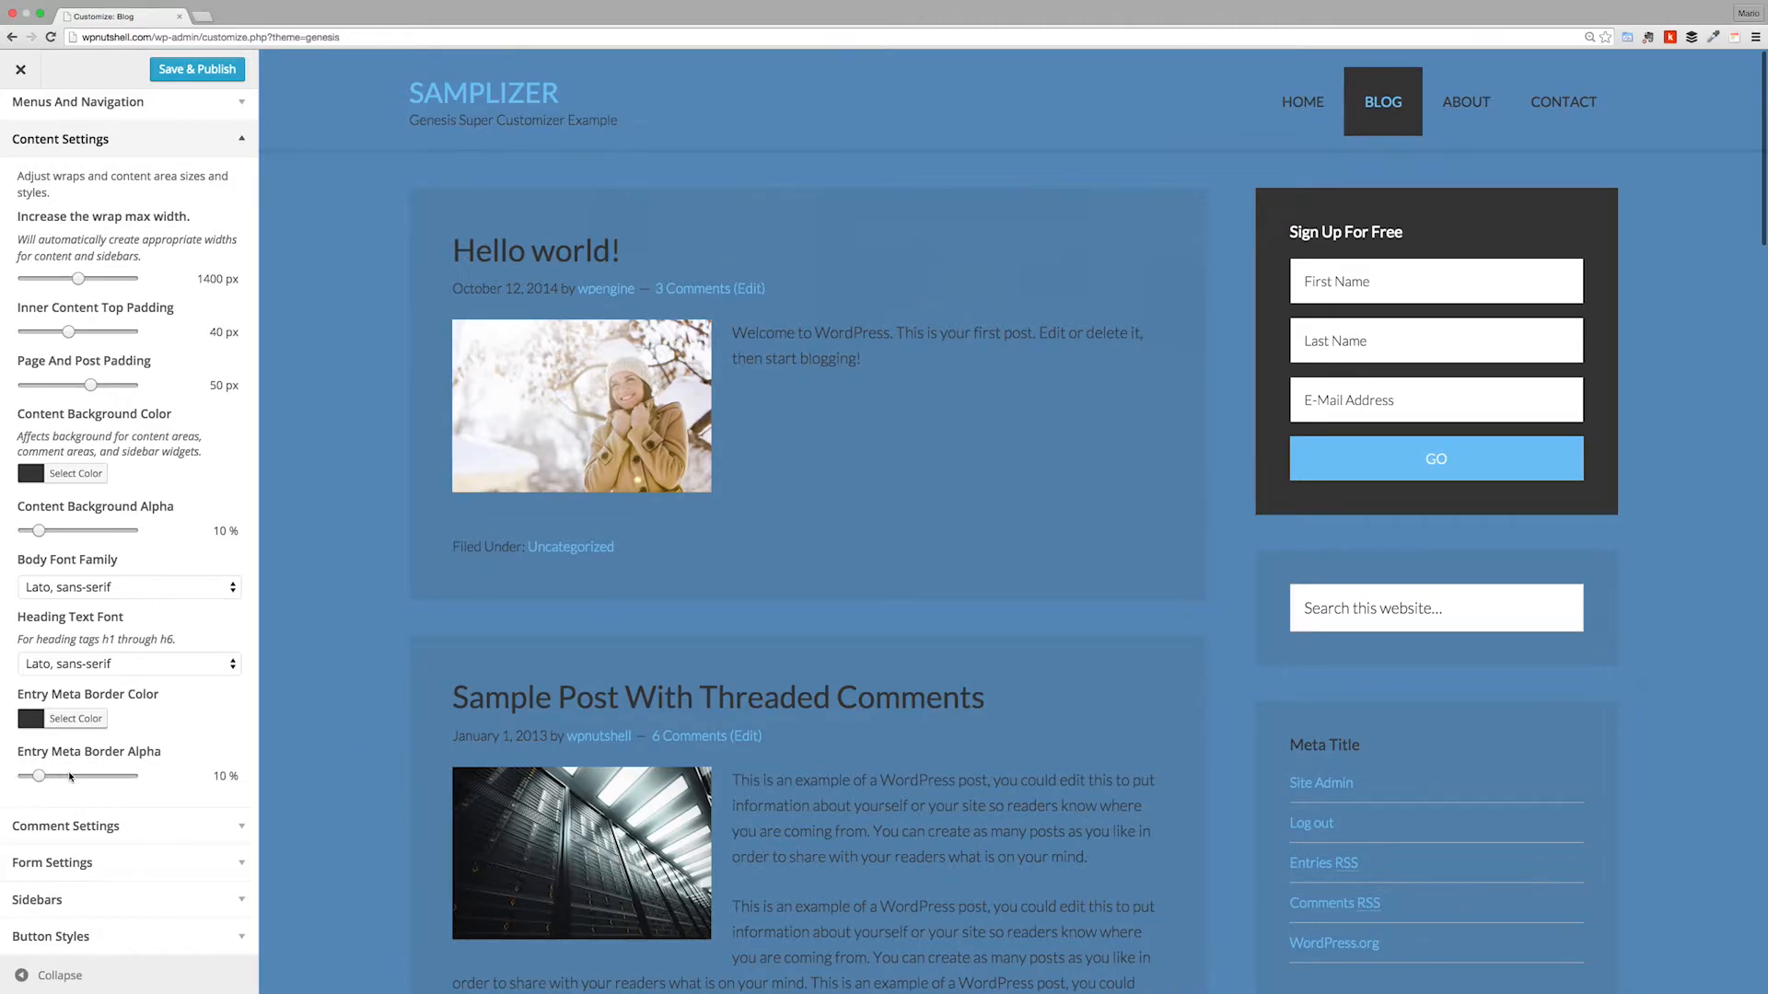
{"action": "scroll", "coordinate": [372, 764], "scroll_direction": "down", "scroll_amount": 5}
{"action": "scroll", "coordinate": [316, 751], "scroll_direction": "up", "scroll_amount": 8}
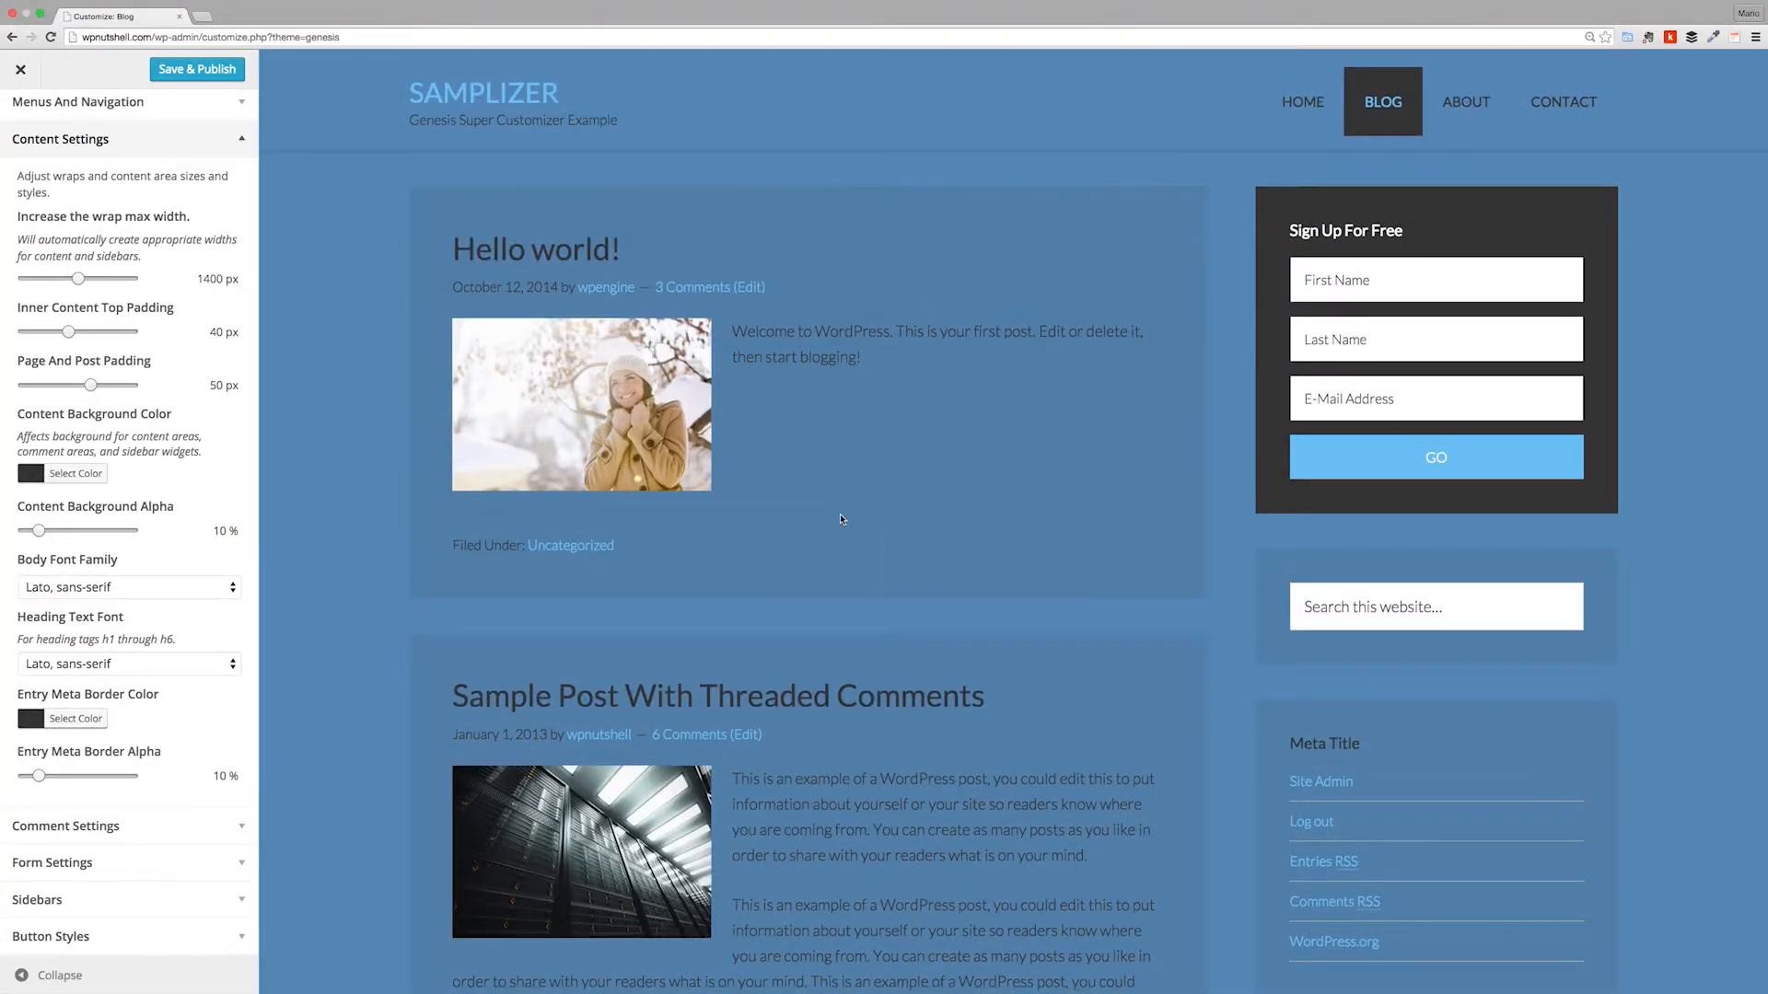
{"action": "scroll", "coordinate": [1151, 645], "scroll_direction": "down", "scroll_amount": 5}
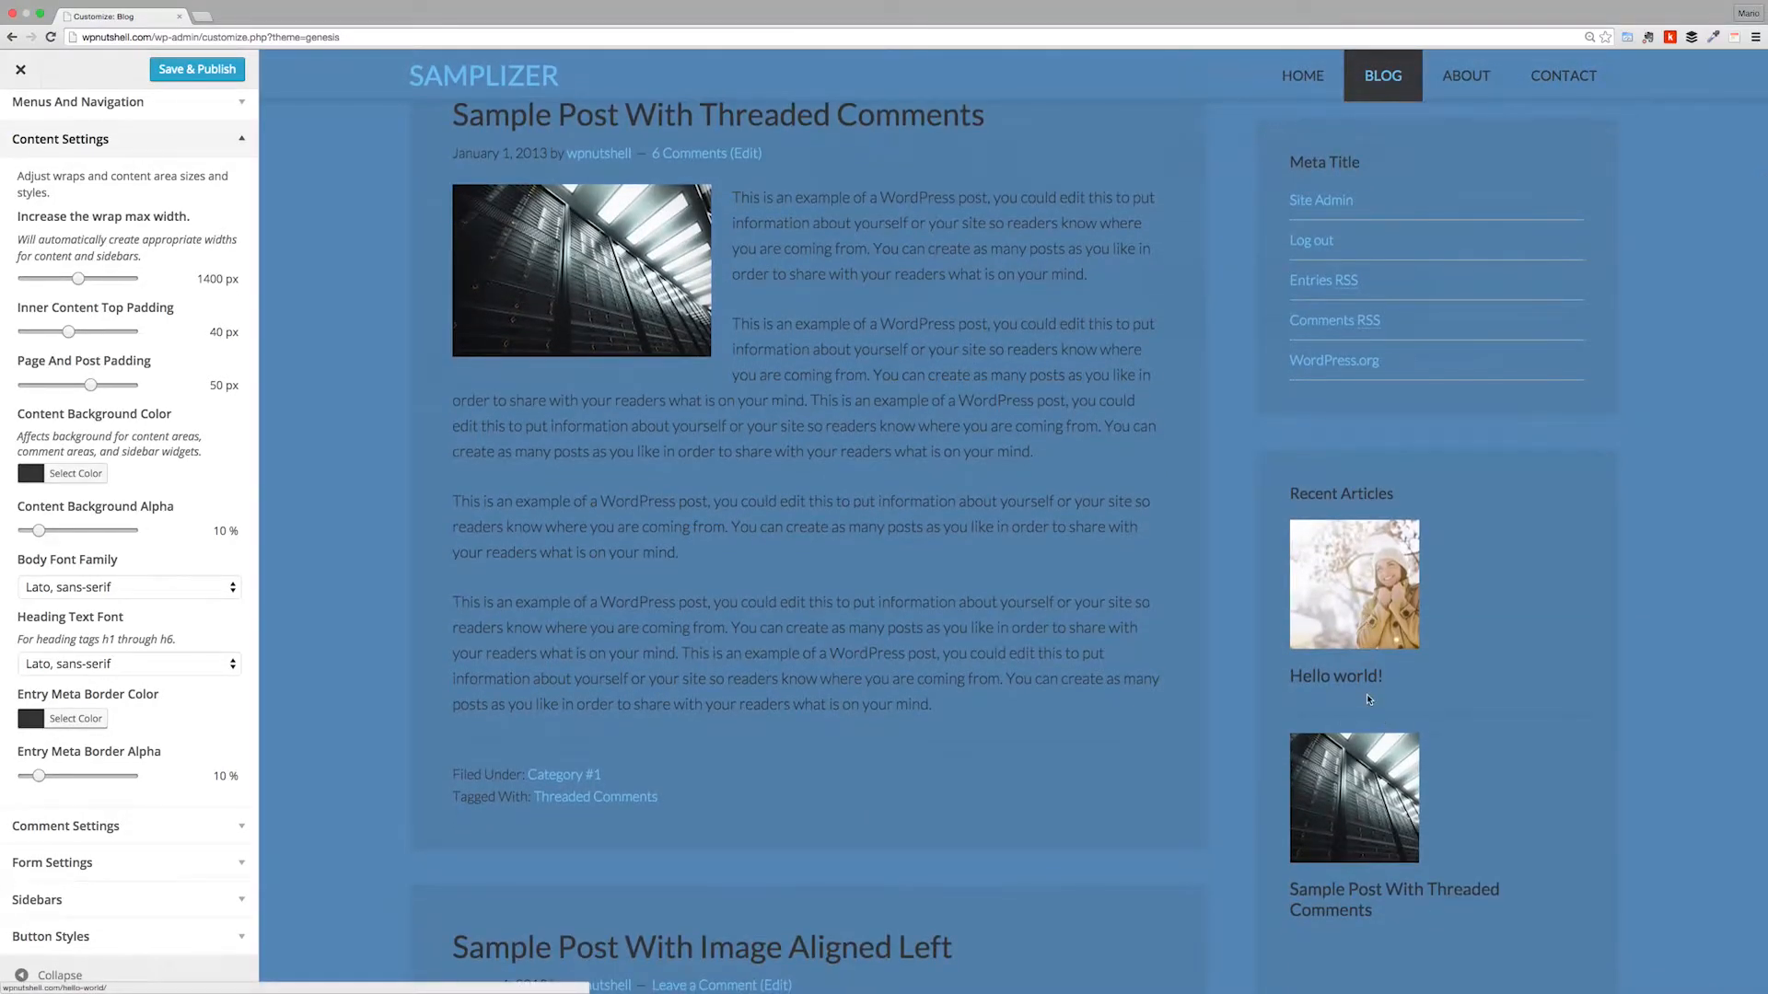
{"action": "scroll", "coordinate": [1390, 645], "scroll_direction": "down", "scroll_amount": 2}
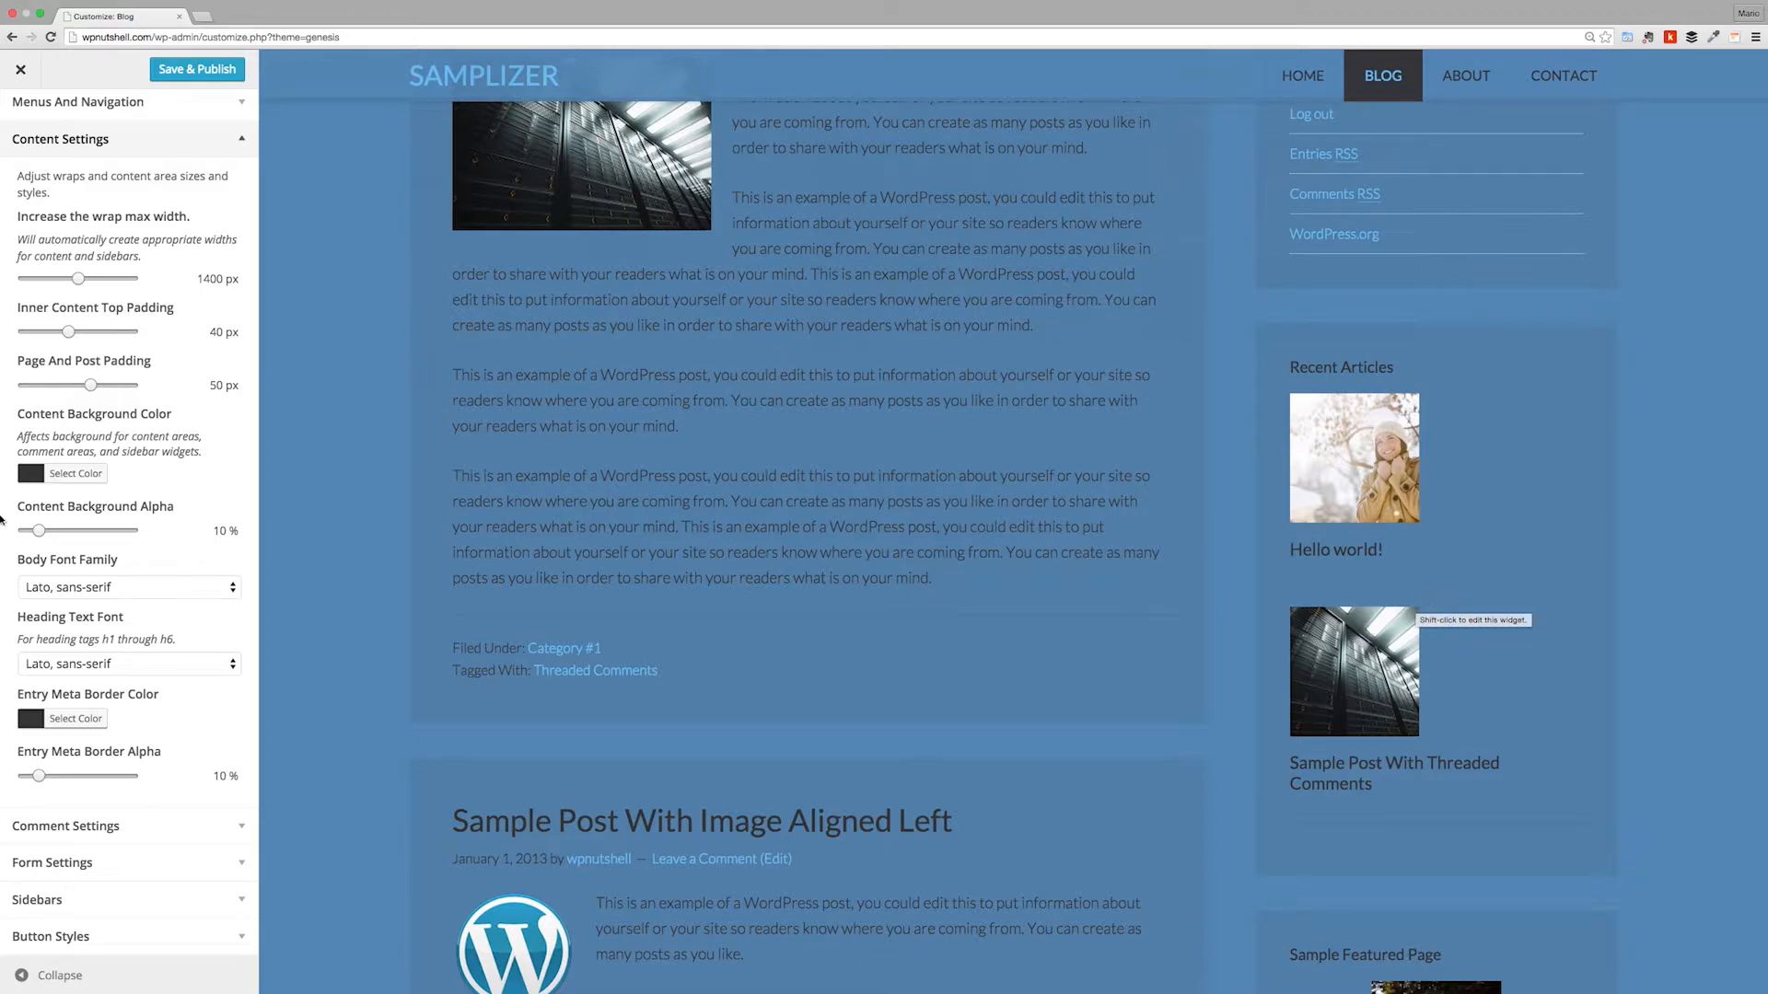
{"action": "scroll", "coordinate": [1468, 730], "scroll_direction": "down", "scroll_amount": 5}
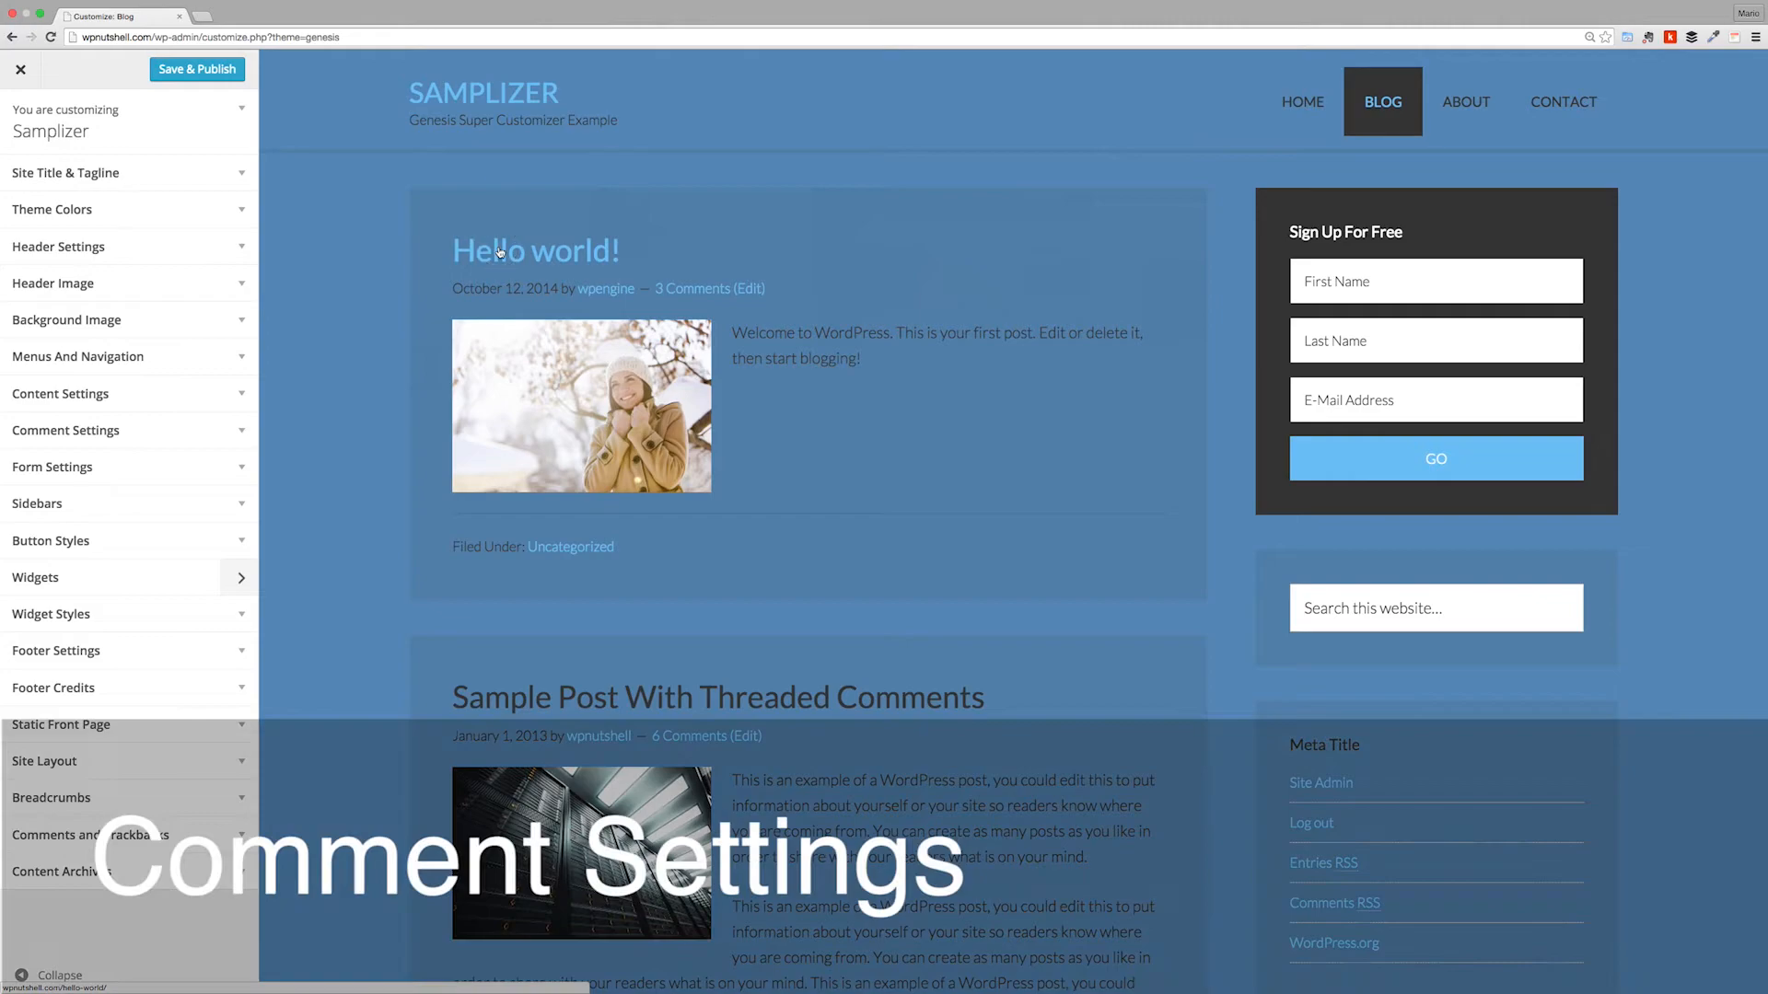
Step: Open the "Hello world!" post in the preview and, in Comment Settings, set the Comment Background Color to #333 with 10% alpha
{"action": "left_click", "coordinate": [499, 251]}
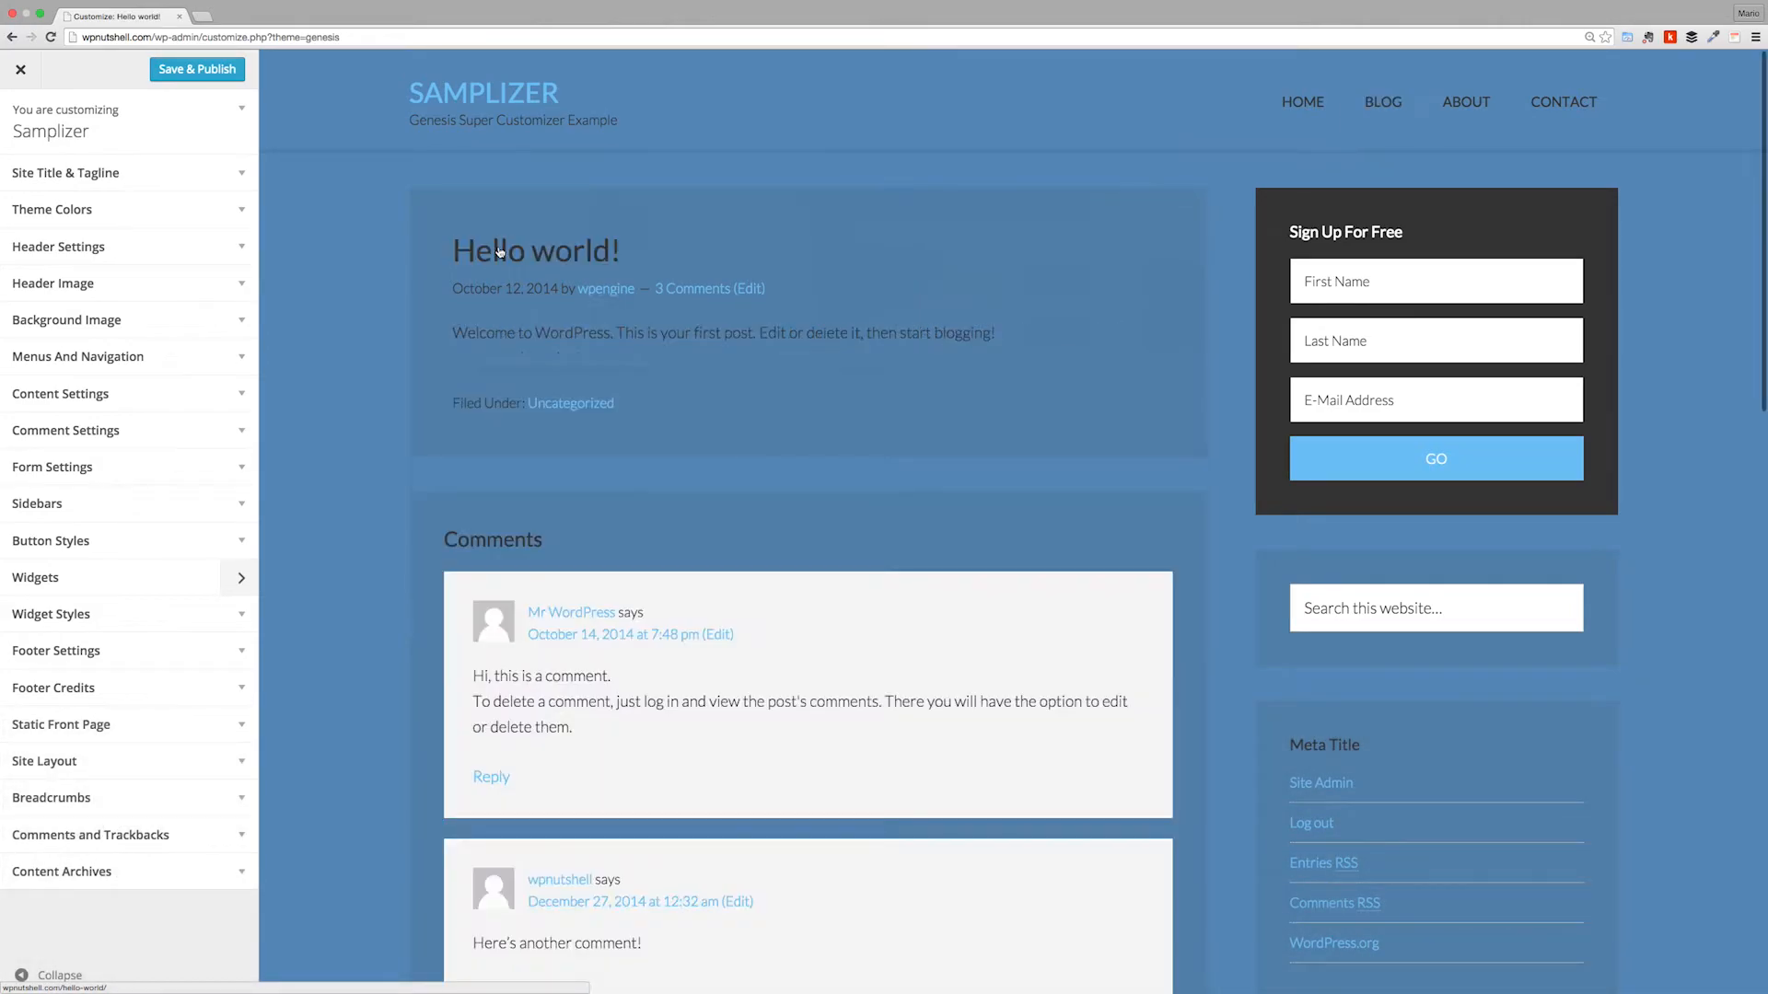
{"action": "left_click", "coordinate": [221, 429]}
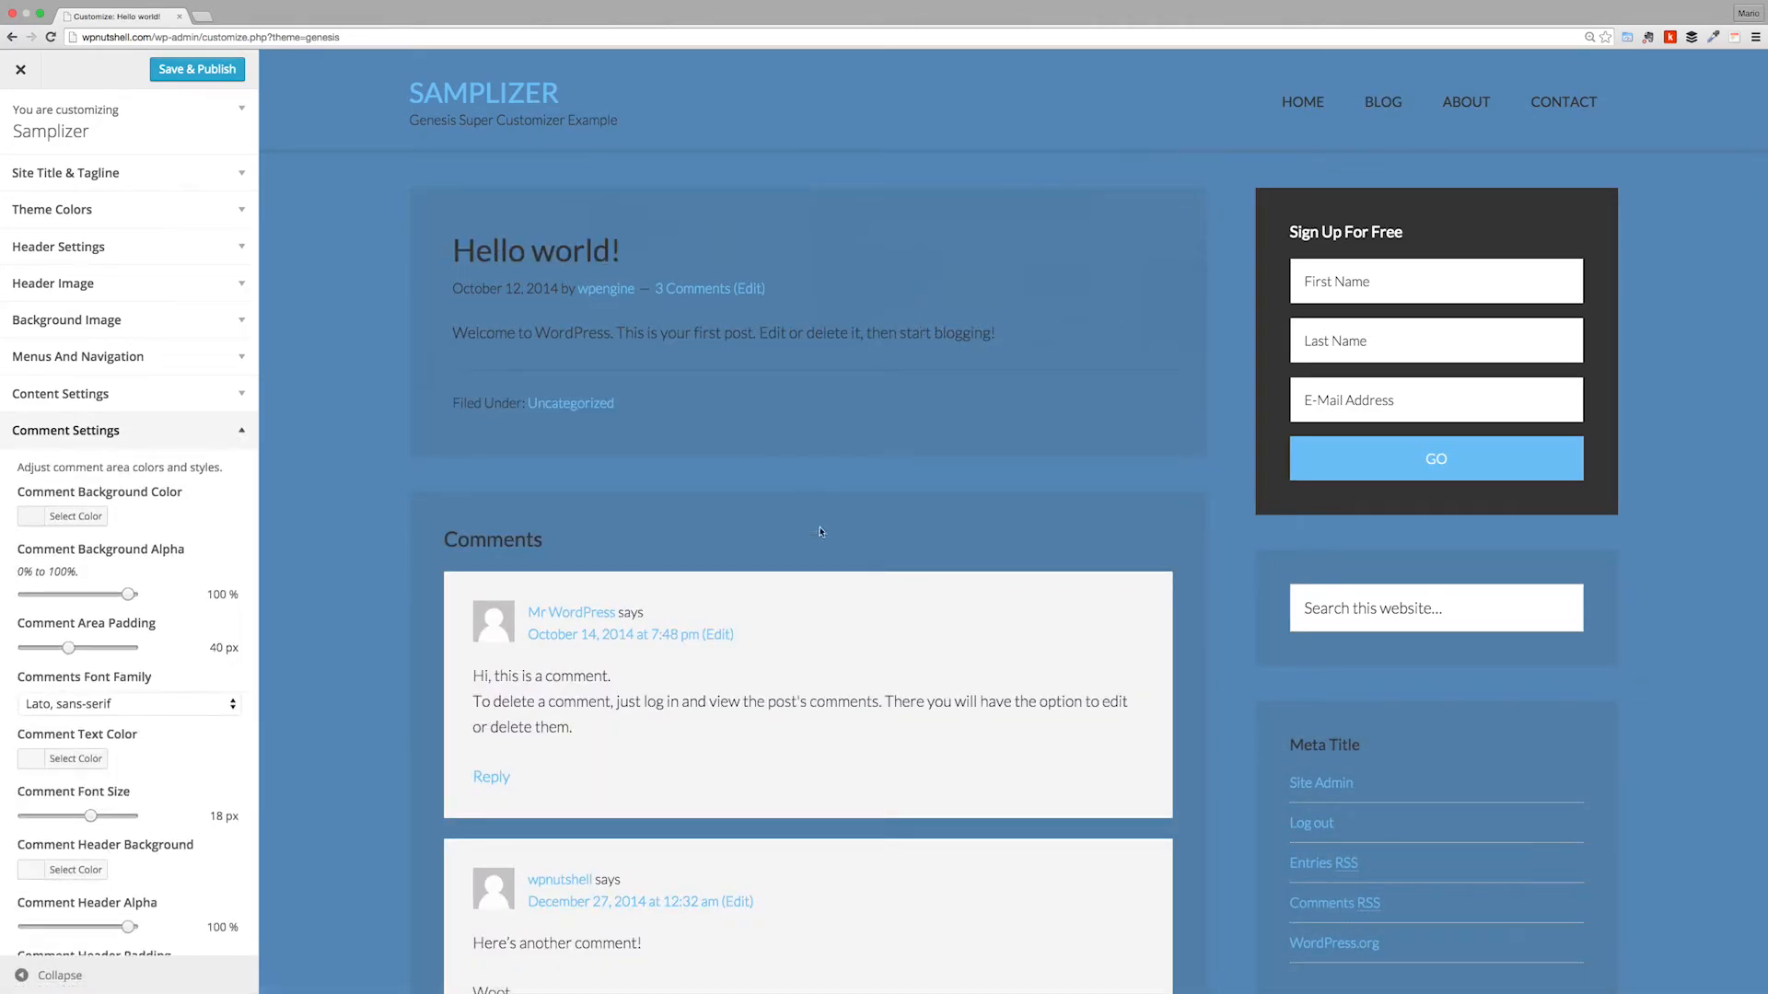
{"action": "scroll", "coordinate": [799, 523], "scroll_direction": "down", "scroll_amount": 3}
{"action": "scroll", "coordinate": [129, 460], "scroll_direction": "down", "scroll_amount": 2}
{"action": "left_click", "coordinate": [76, 418]}
{"action": "left_click", "coordinate": [152, 418]}
{"action": "type", "text": "#333"}
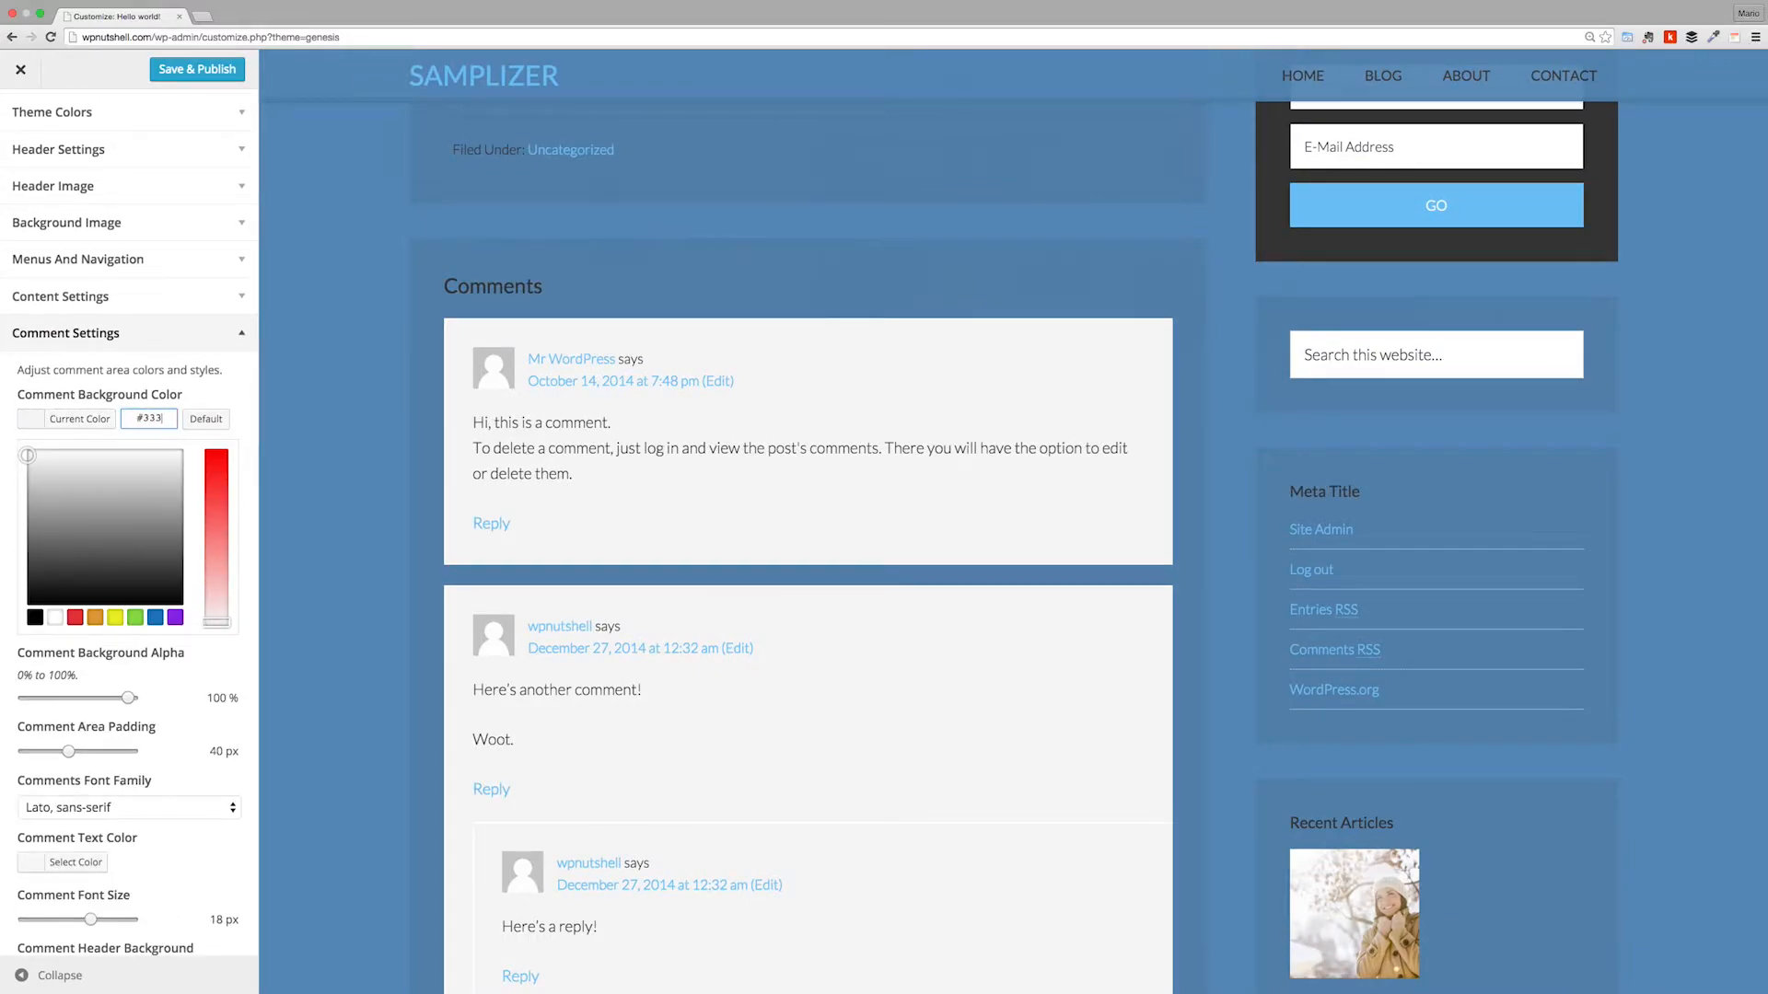
{"action": "left_click", "coordinate": [238, 676]}
{"action": "left_click_drag", "start_coordinate": [130, 497], "coordinate": [39, 497]}
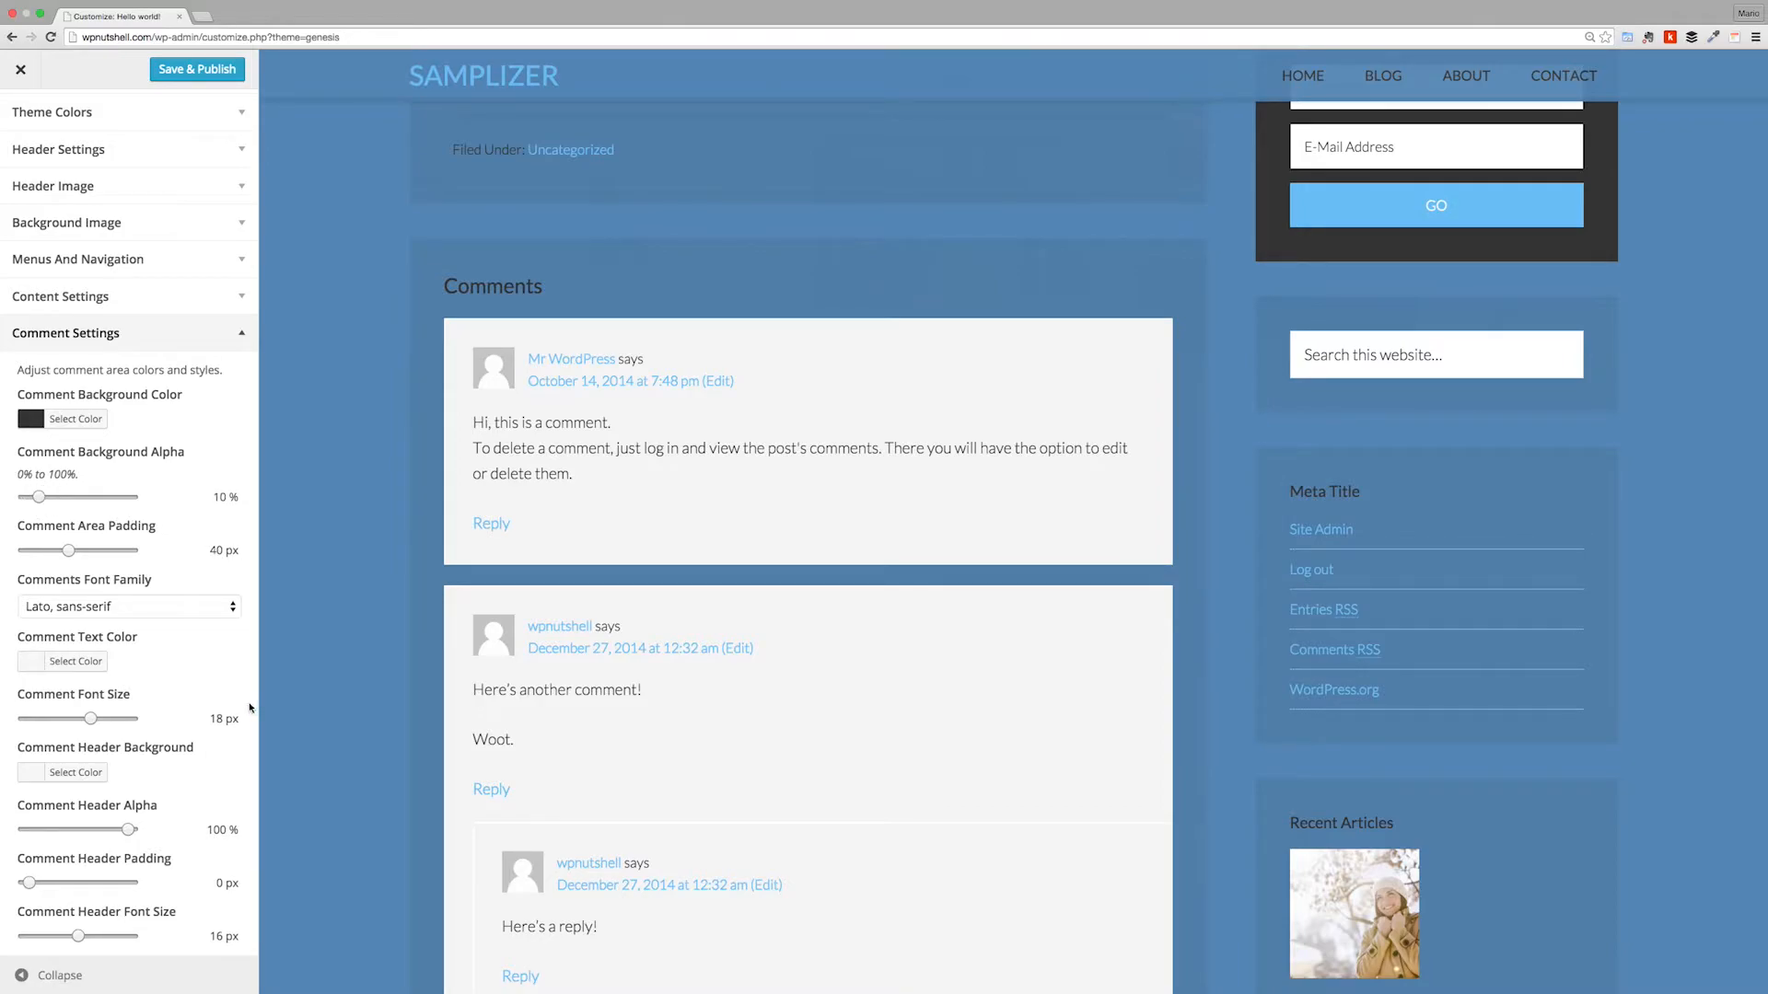
Step: Set the Comment Header Background to #ffffff, the Comment Header Alpha to 10% and the Comment Header Padding to 10 px
{"action": "scroll", "coordinate": [246, 706], "scroll_direction": "down", "scroll_amount": 4}
{"action": "scroll", "coordinate": [243, 706], "scroll_direction": "down", "scroll_amount": 2}
{"action": "left_click", "coordinate": [78, 534]}
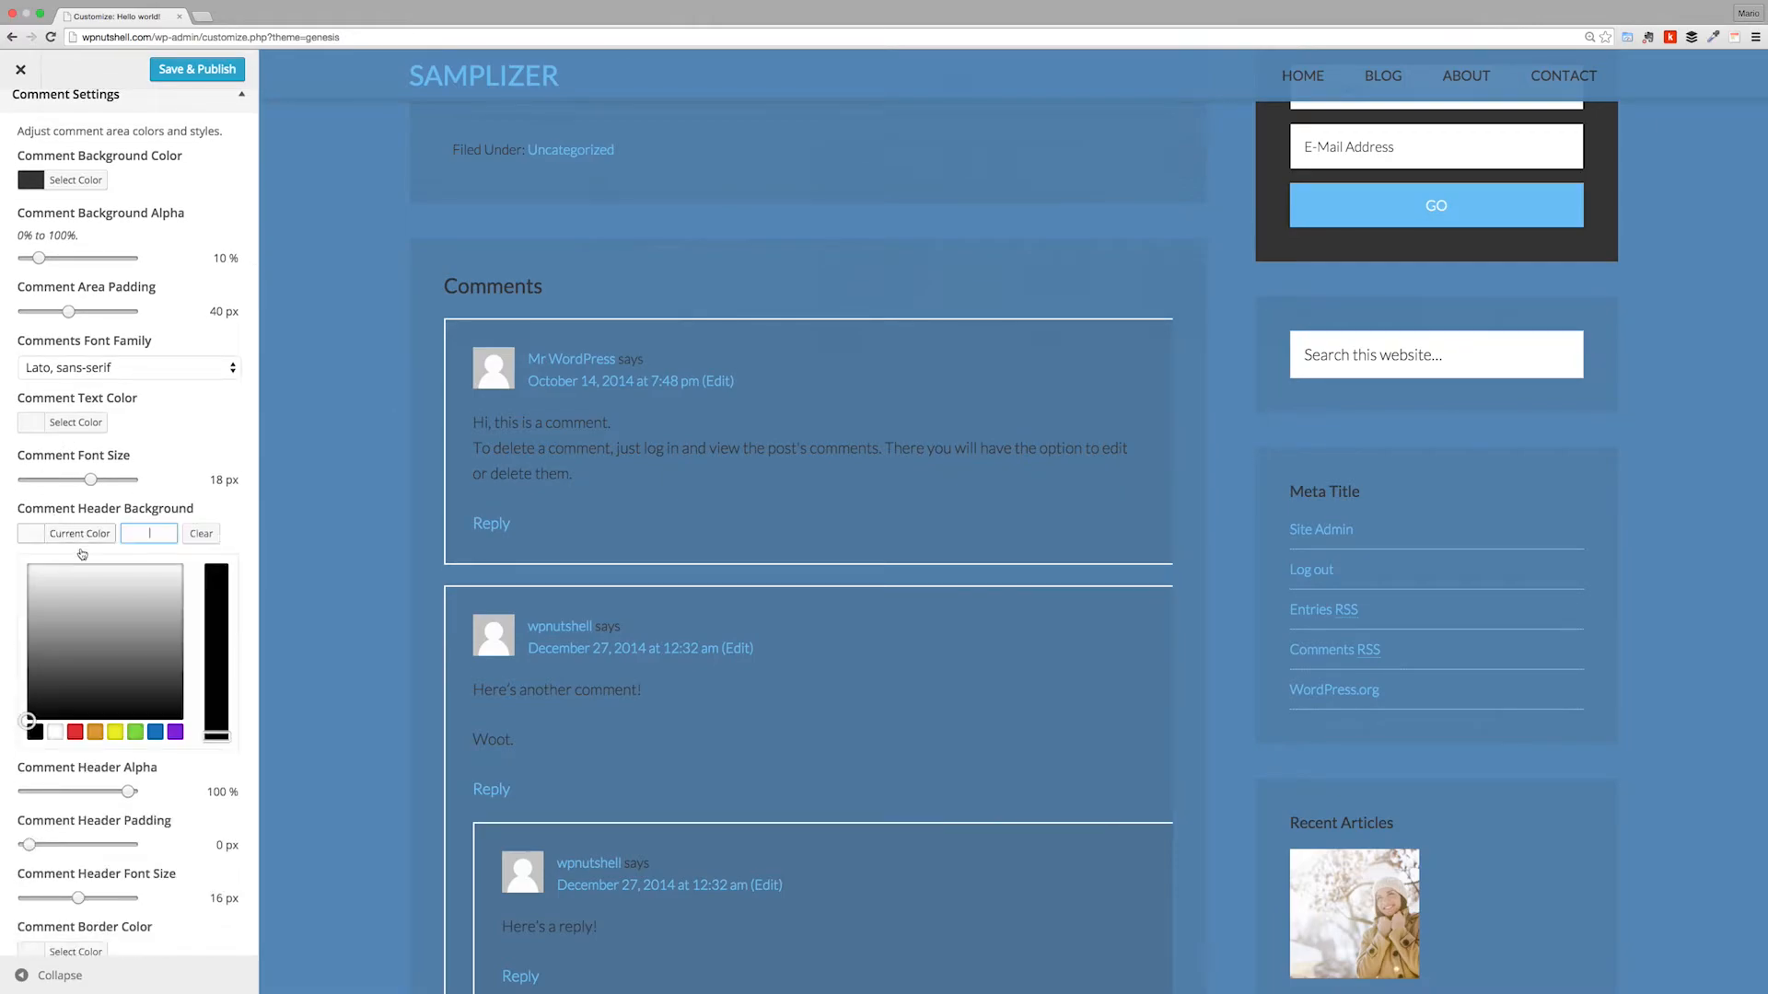
{"action": "left_click", "coordinate": [55, 731]}
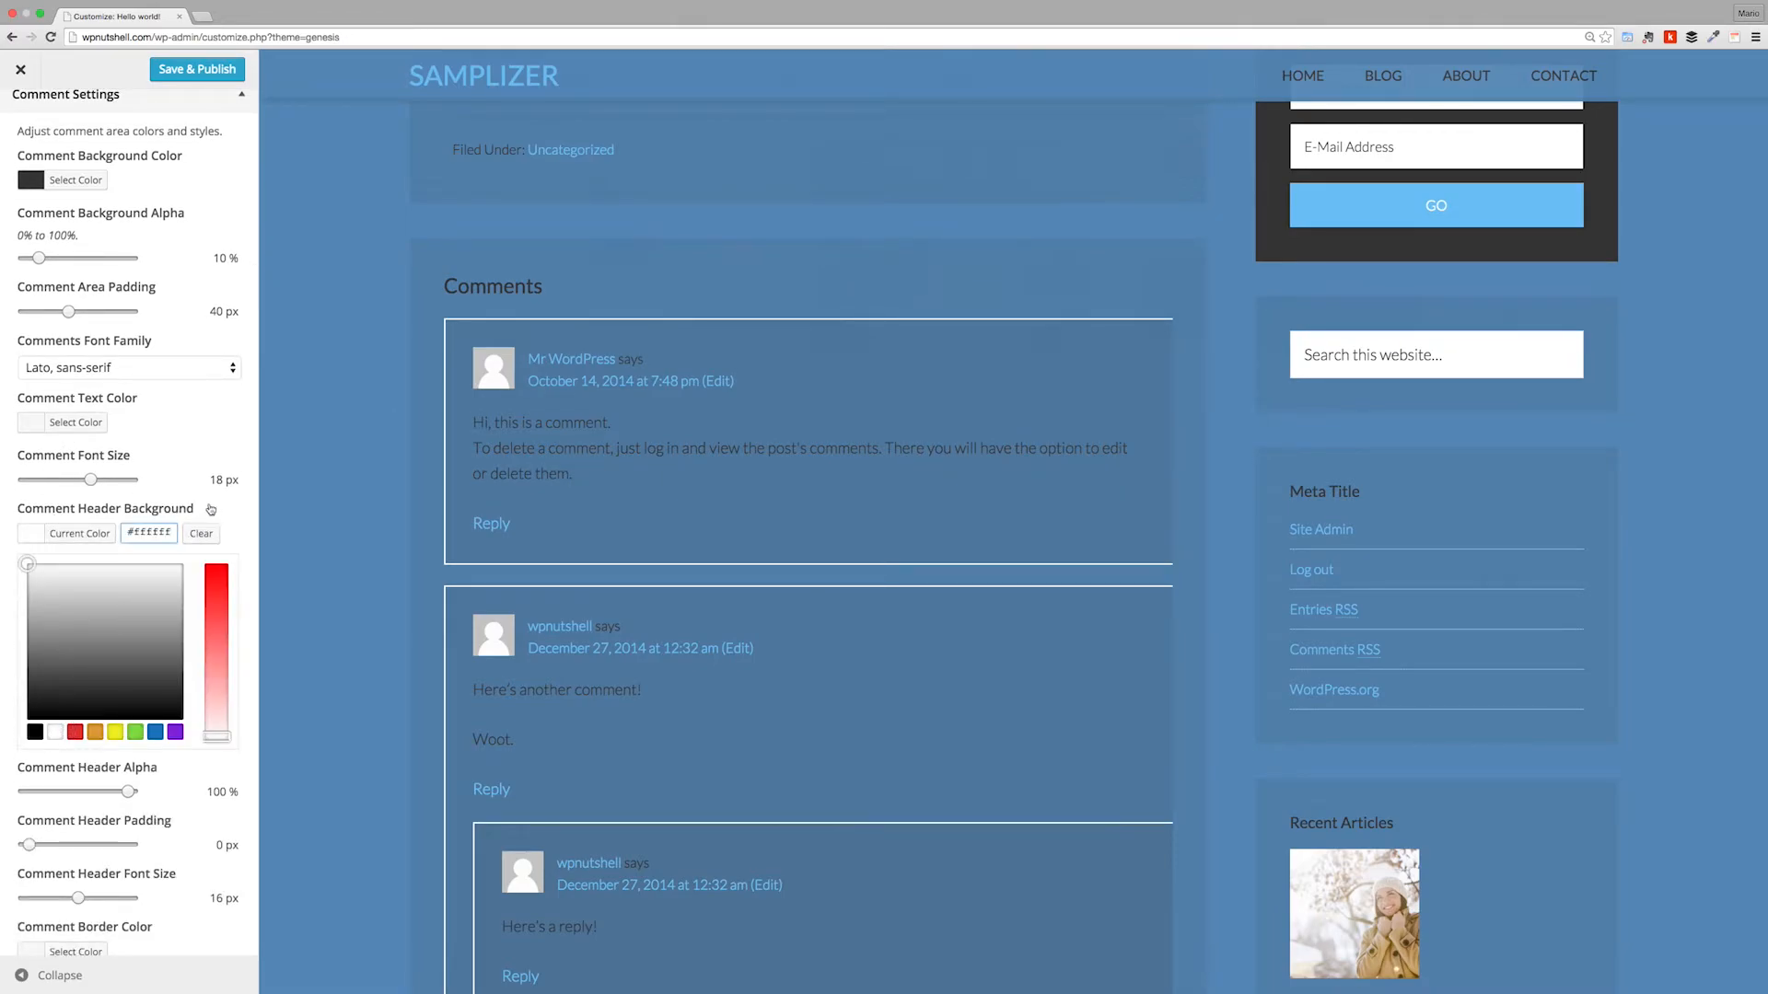
{"action": "left_click", "coordinate": [211, 509]}
{"action": "left_click_drag", "start_coordinate": [129, 590], "coordinate": [78, 643]}
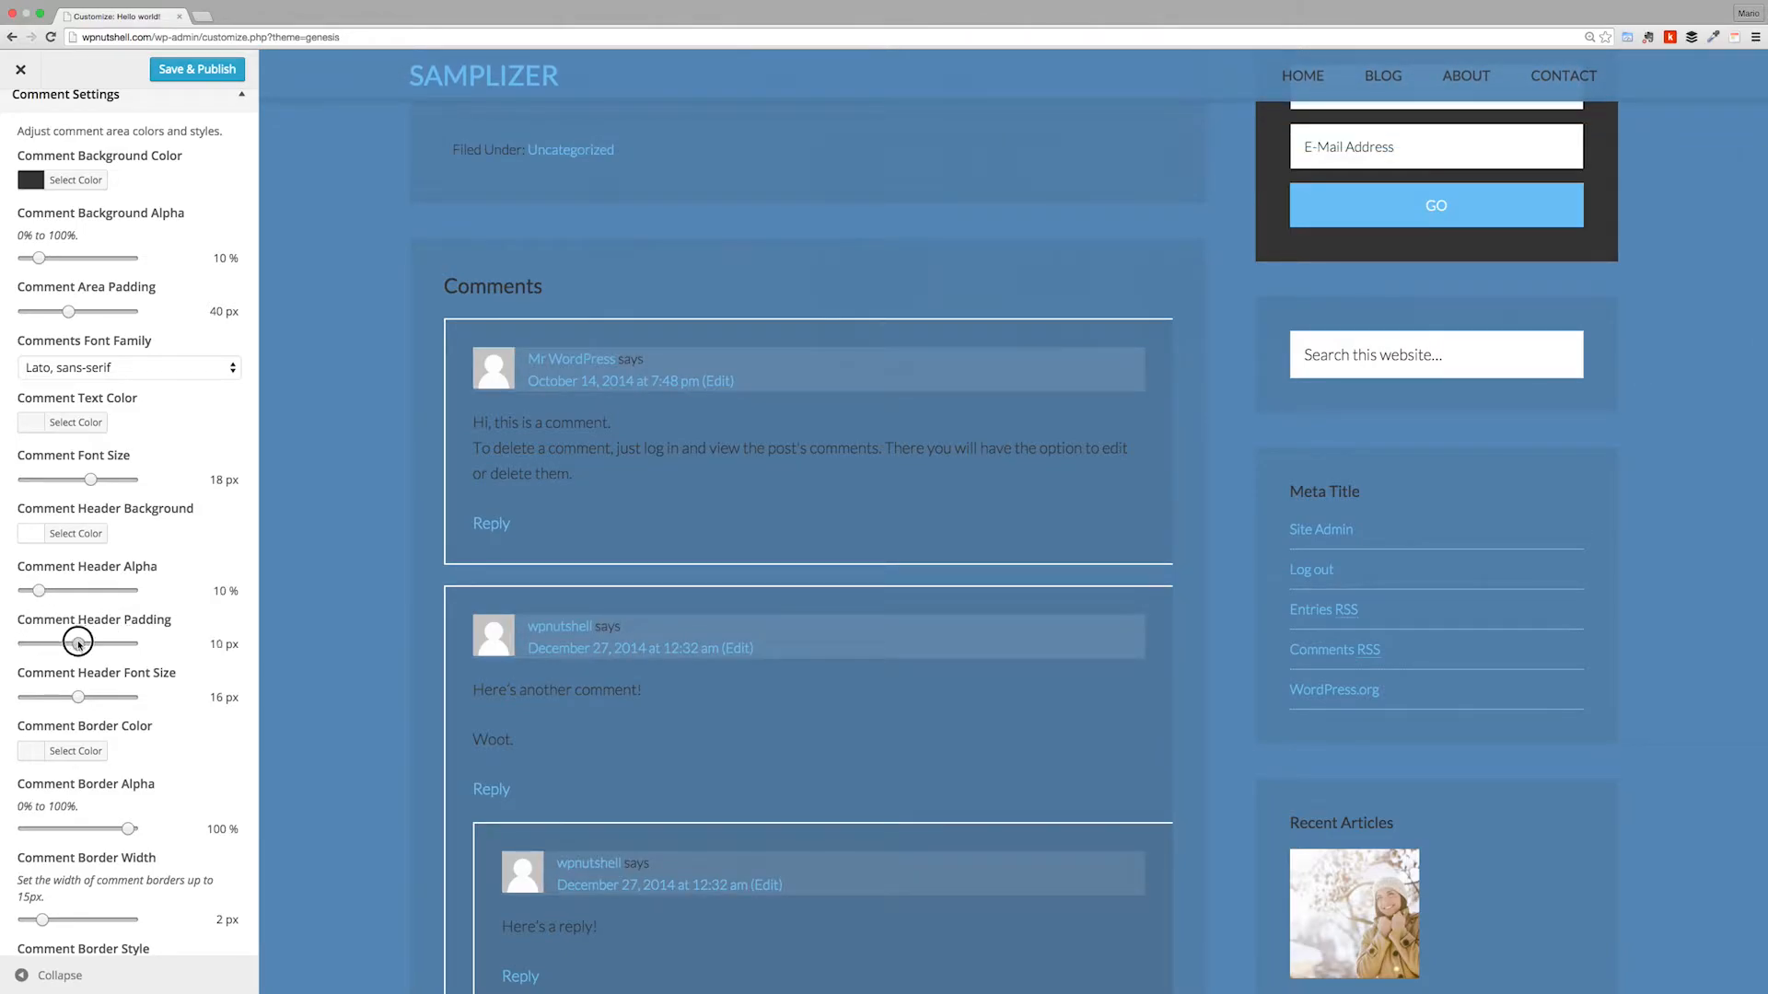
Step: Set the Comment Border Color to white, the Comment Border Alpha to 10% and the Comment Border Width to 5 px
{"action": "scroll", "coordinate": [212, 733], "scroll_direction": "down", "scroll_amount": 4}
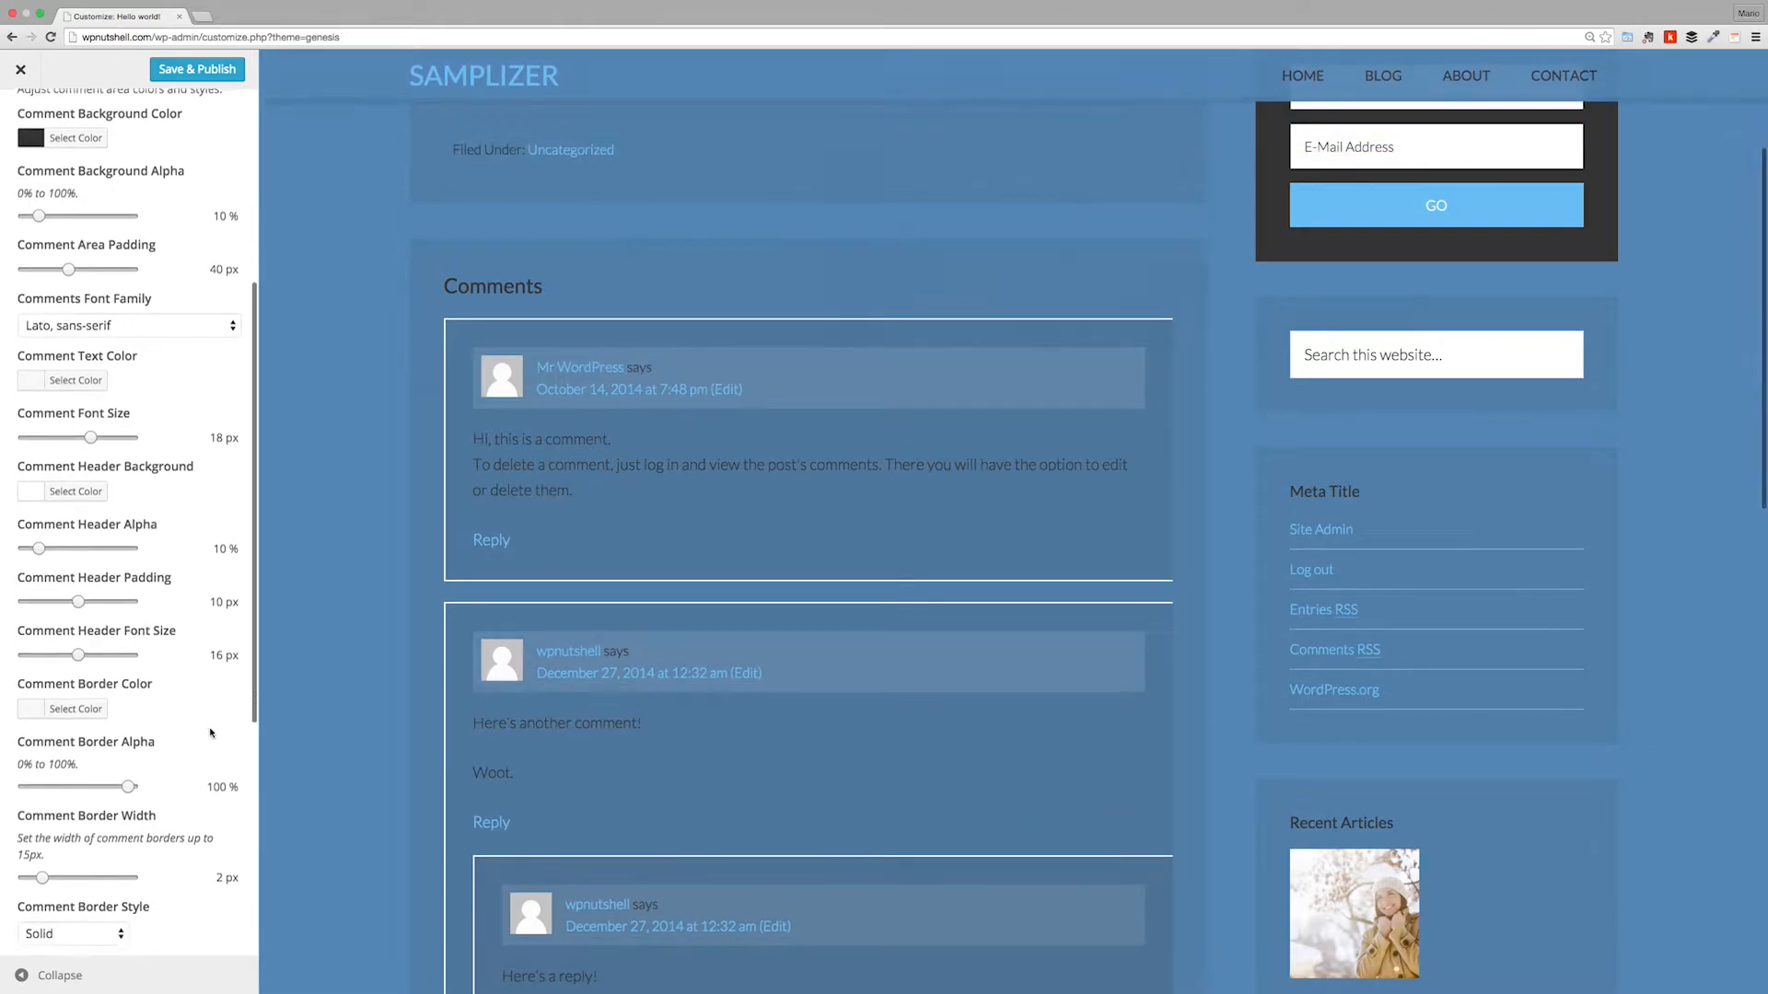
{"action": "left_click", "coordinate": [73, 599]}
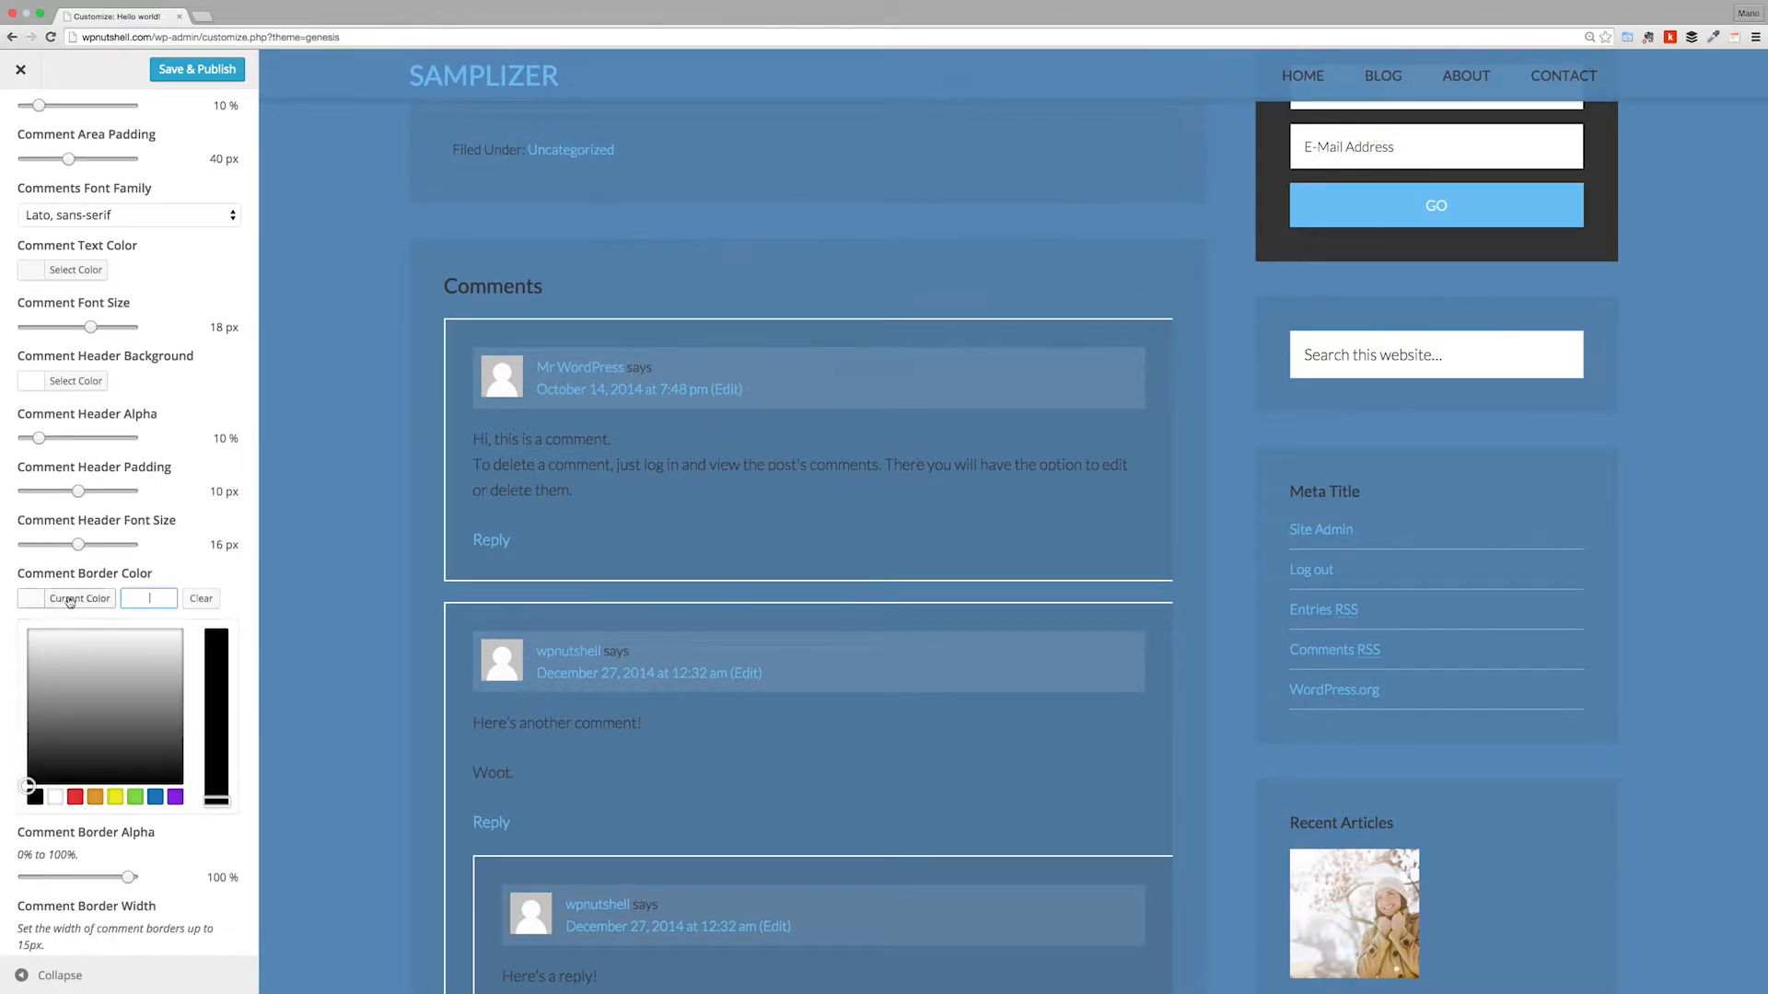
{"action": "left_click", "coordinate": [54, 796]}
{"action": "left_click", "coordinate": [239, 599]}
{"action": "left_click_drag", "start_coordinate": [130, 676], "coordinate": [42, 691]}
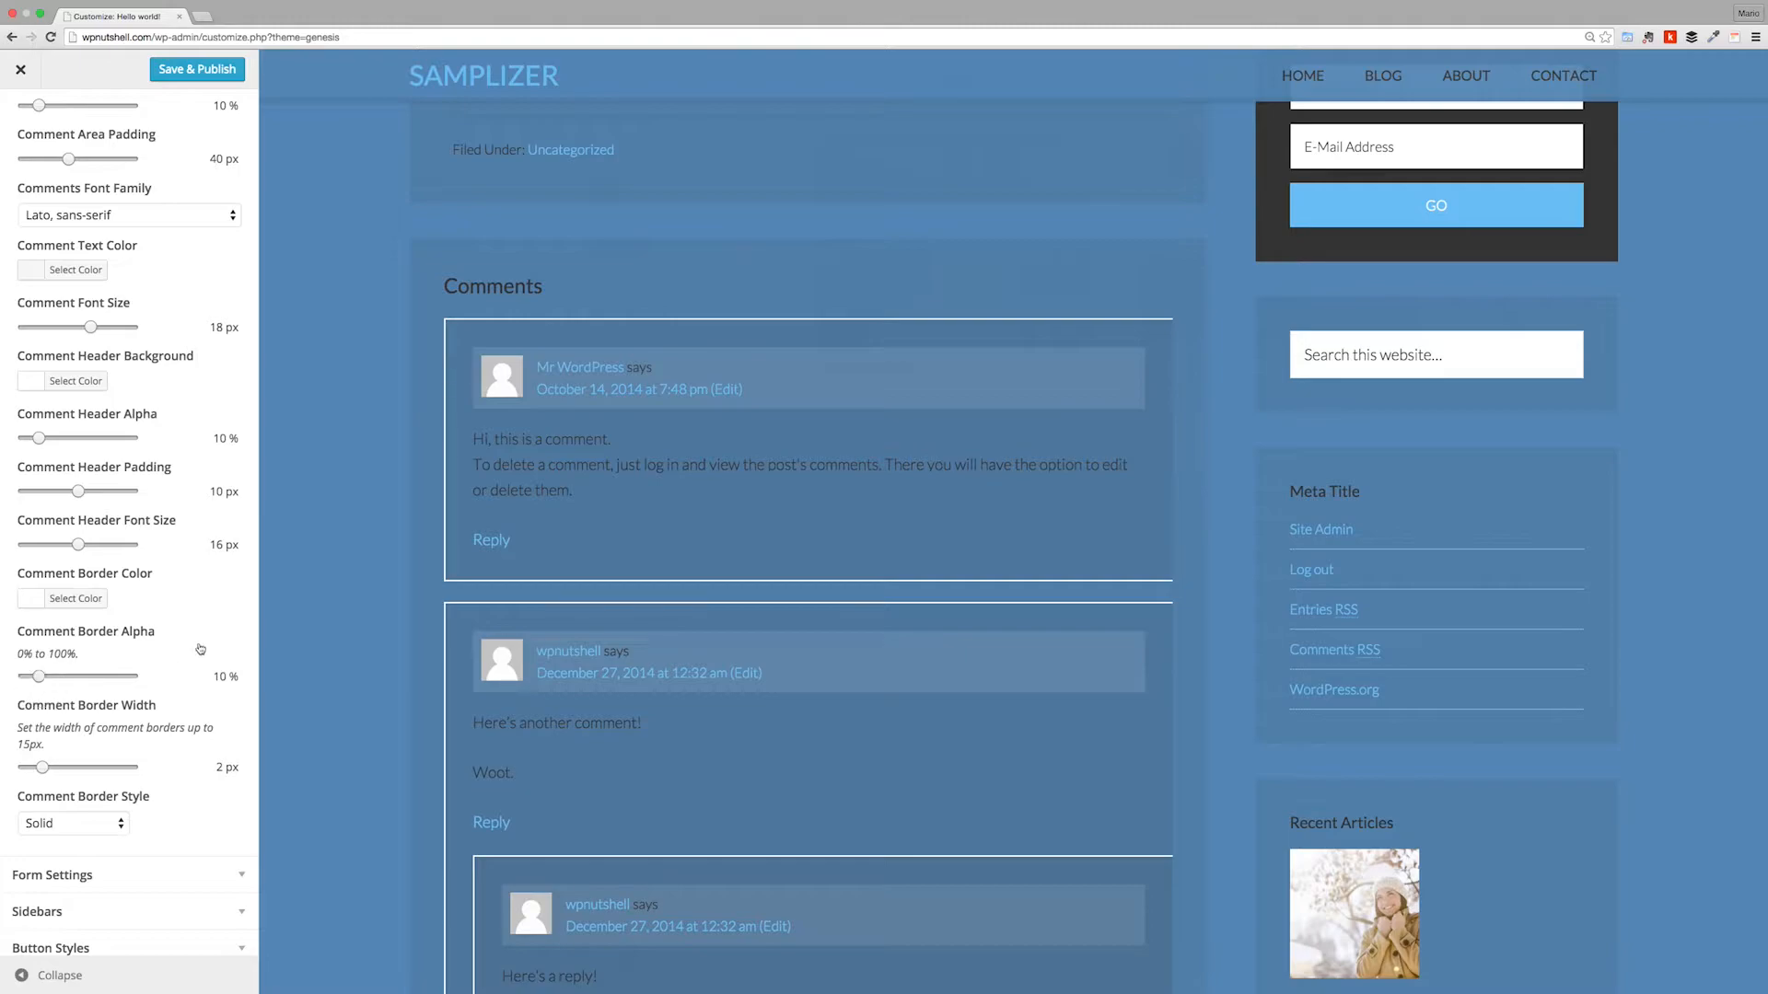
{"action": "scroll", "coordinate": [202, 650], "scroll_direction": "down", "scroll_amount": 1}
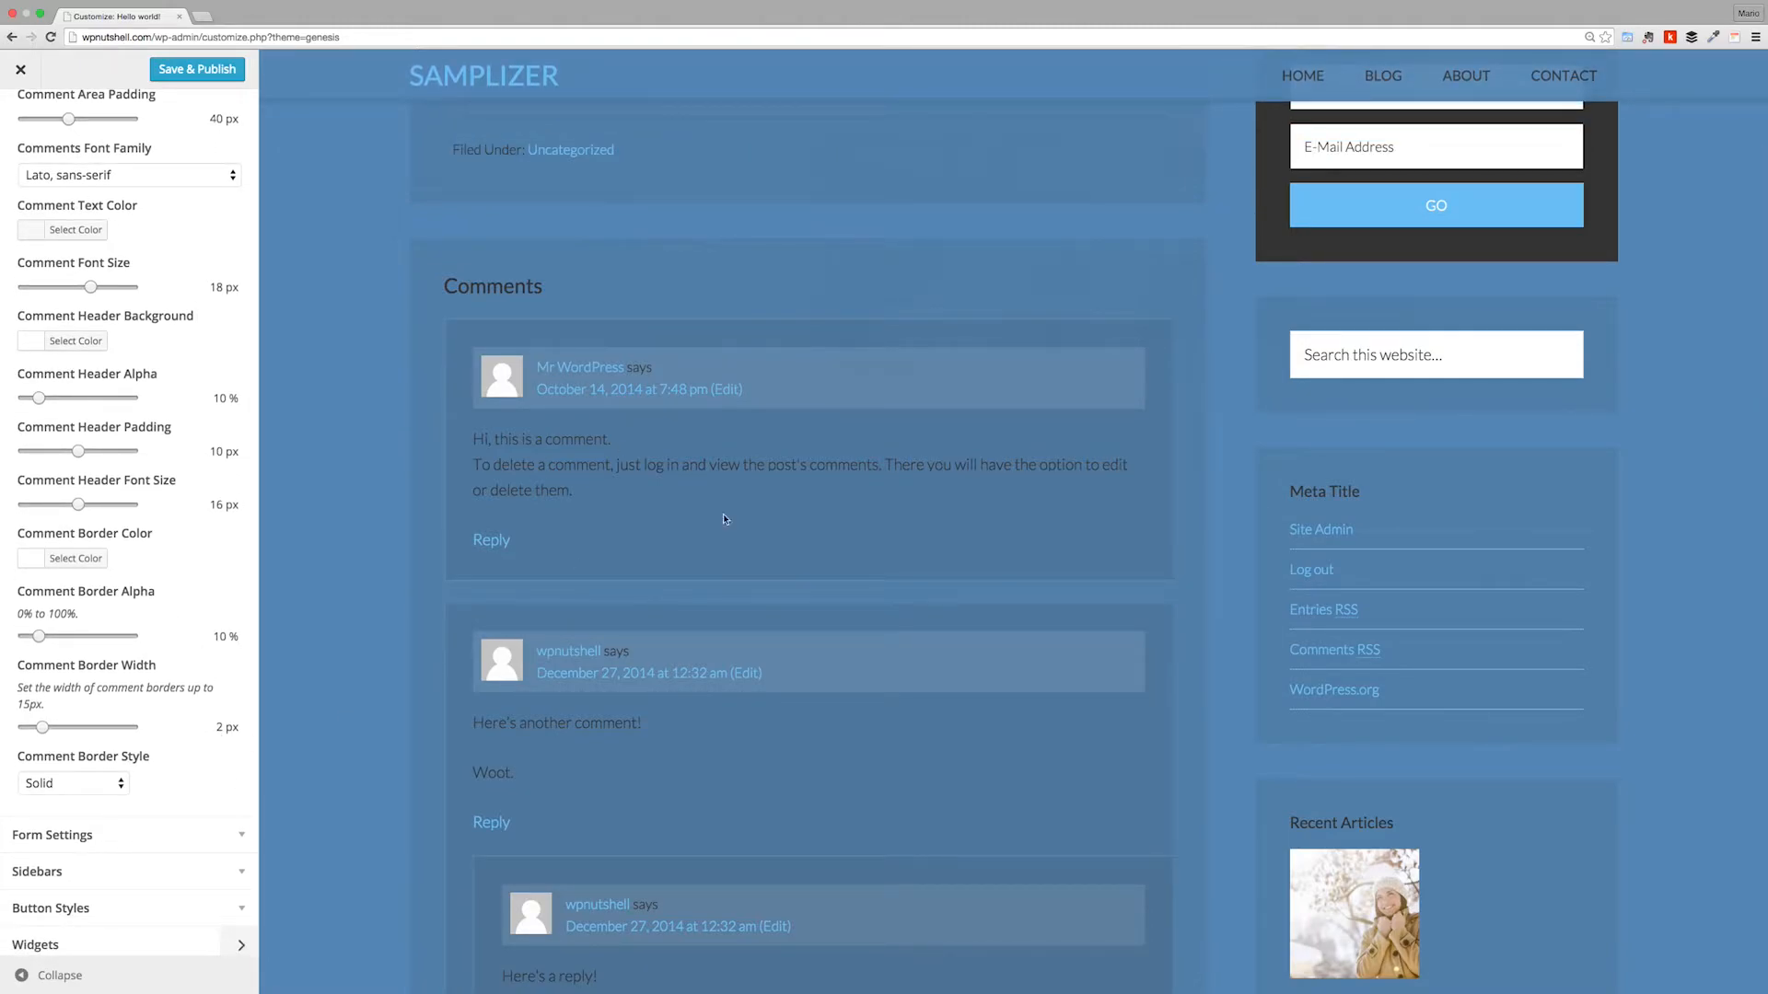
{"action": "scroll", "coordinate": [652, 699], "scroll_direction": "down", "scroll_amount": 2}
{"action": "scroll", "coordinate": [232, 683], "scroll_direction": "down", "scroll_amount": 2}
{"action": "left_click_drag", "start_coordinate": [42, 662], "coordinate": [62, 667]}
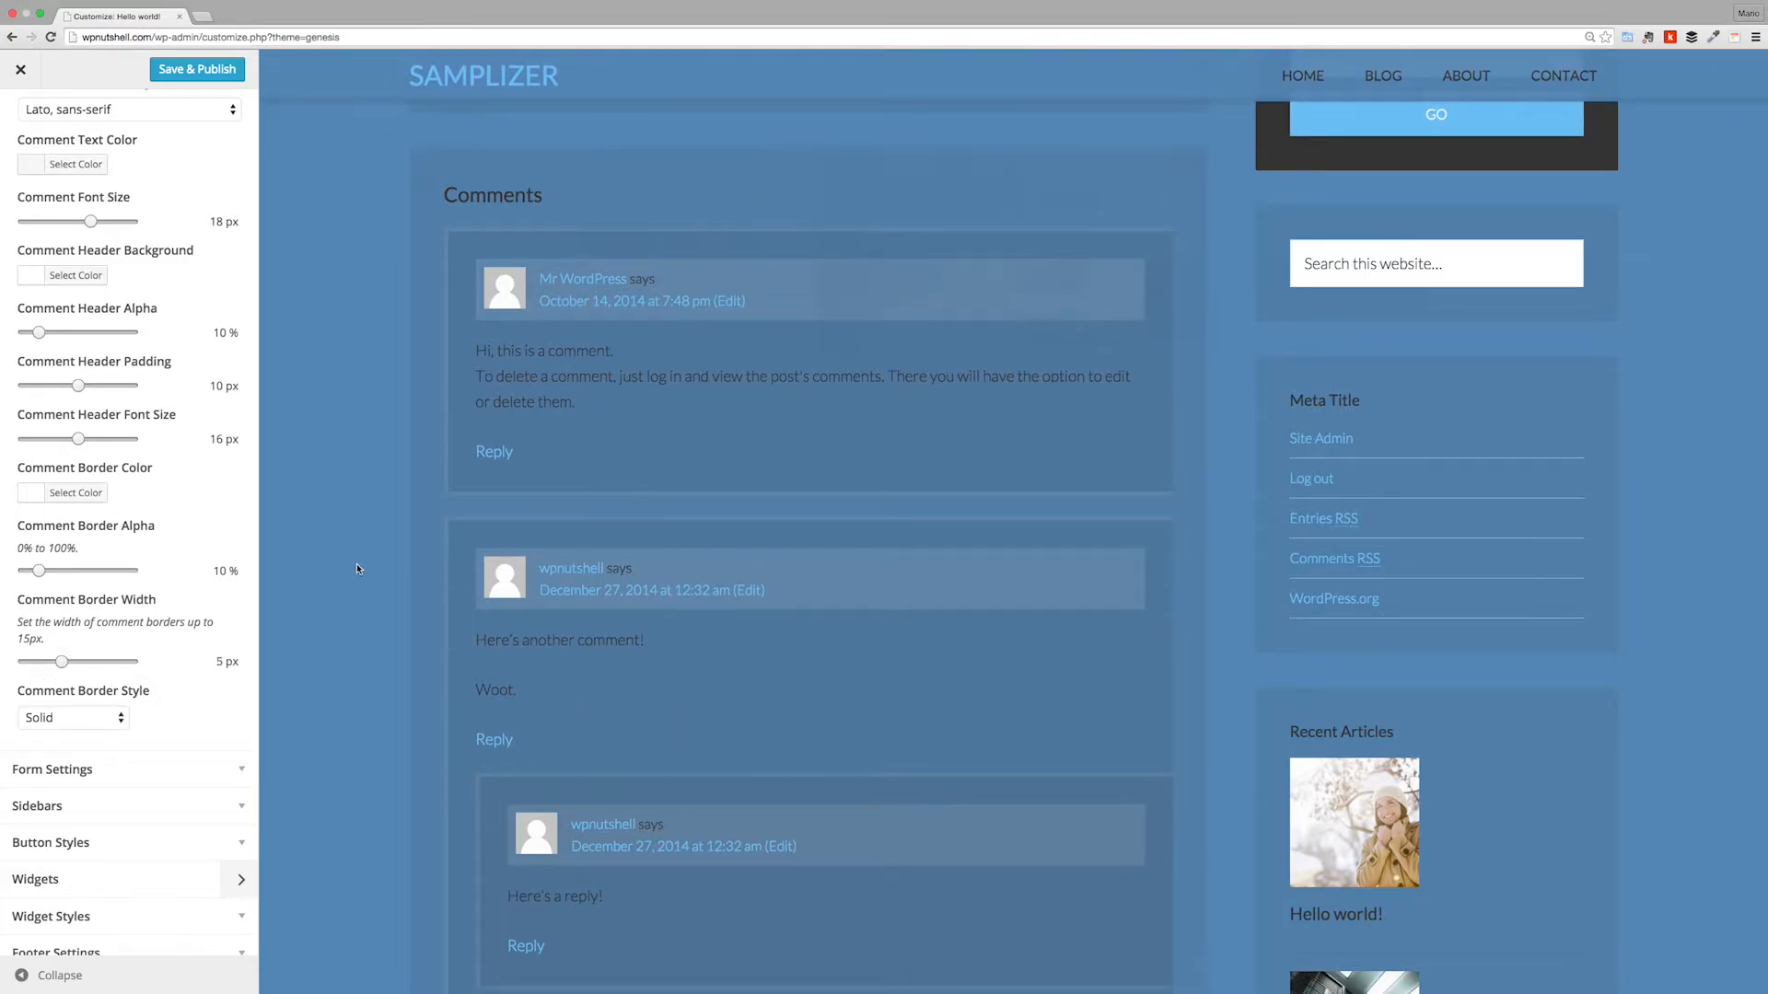
Step: Close Comment Settings and, in Form Settings, set the Input Text Color to white
{"action": "scroll", "coordinate": [205, 261], "scroll_direction": "up", "scroll_amount": 5}
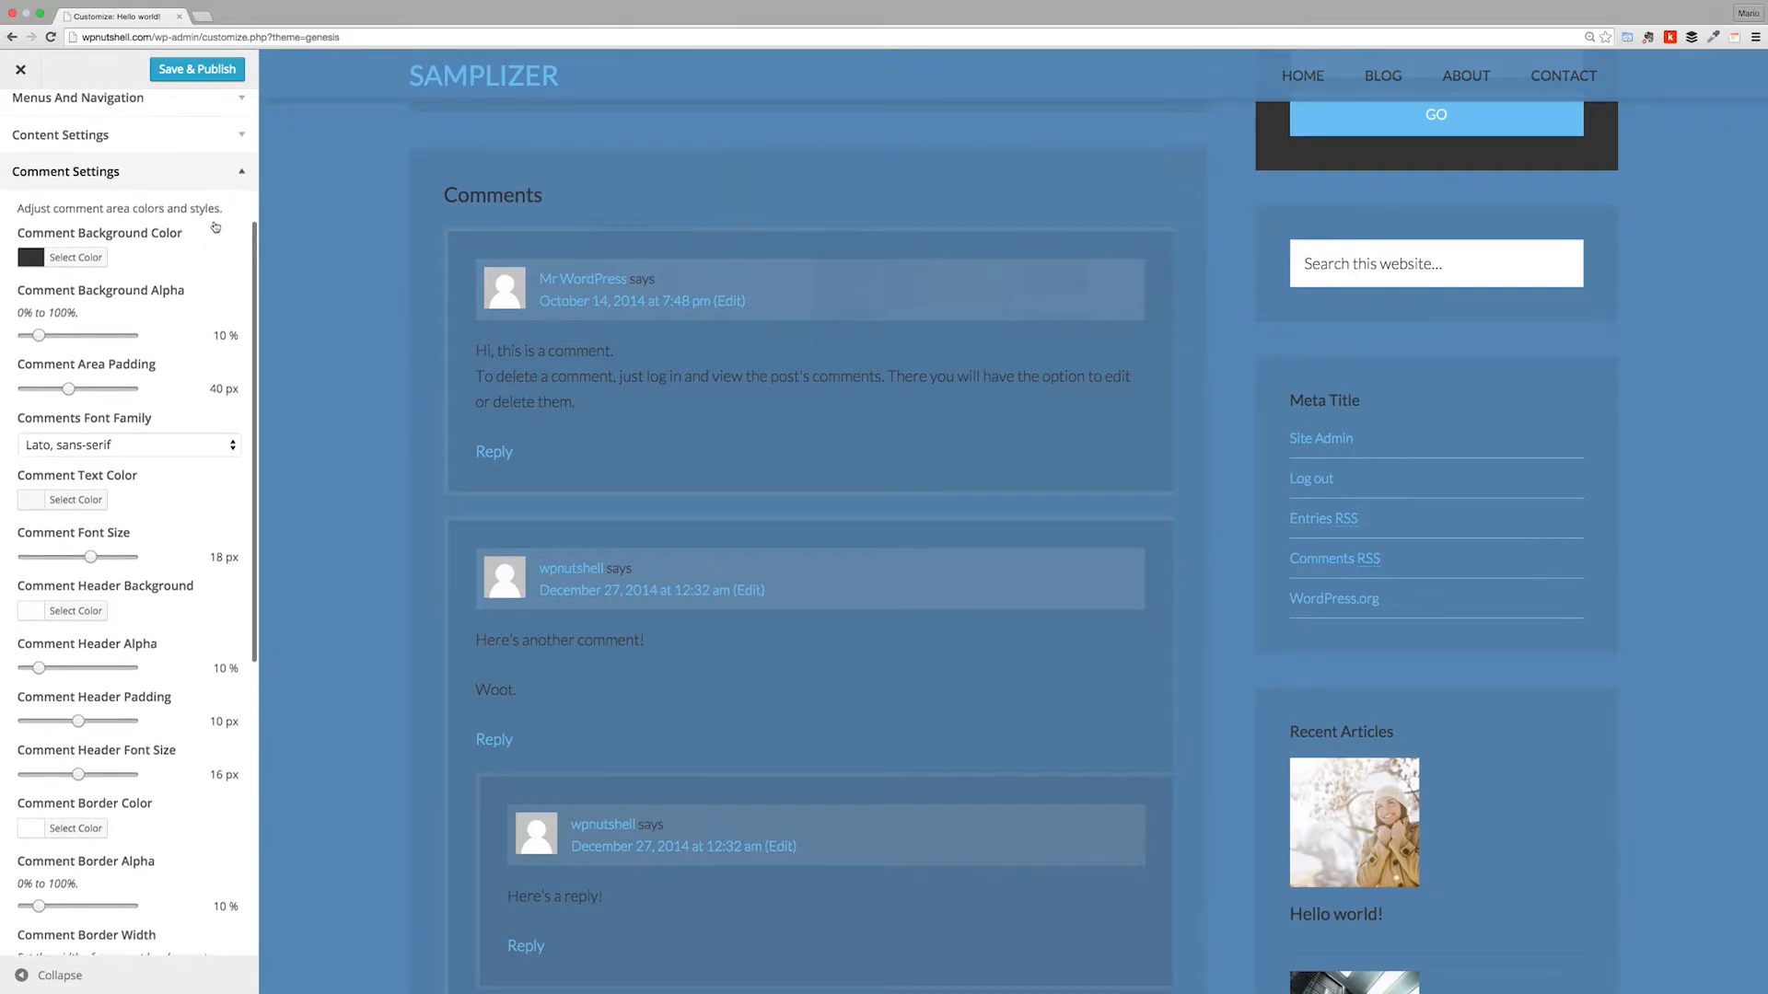
{"action": "left_click", "coordinate": [224, 184]}
{"action": "left_click", "coordinate": [191, 472]}
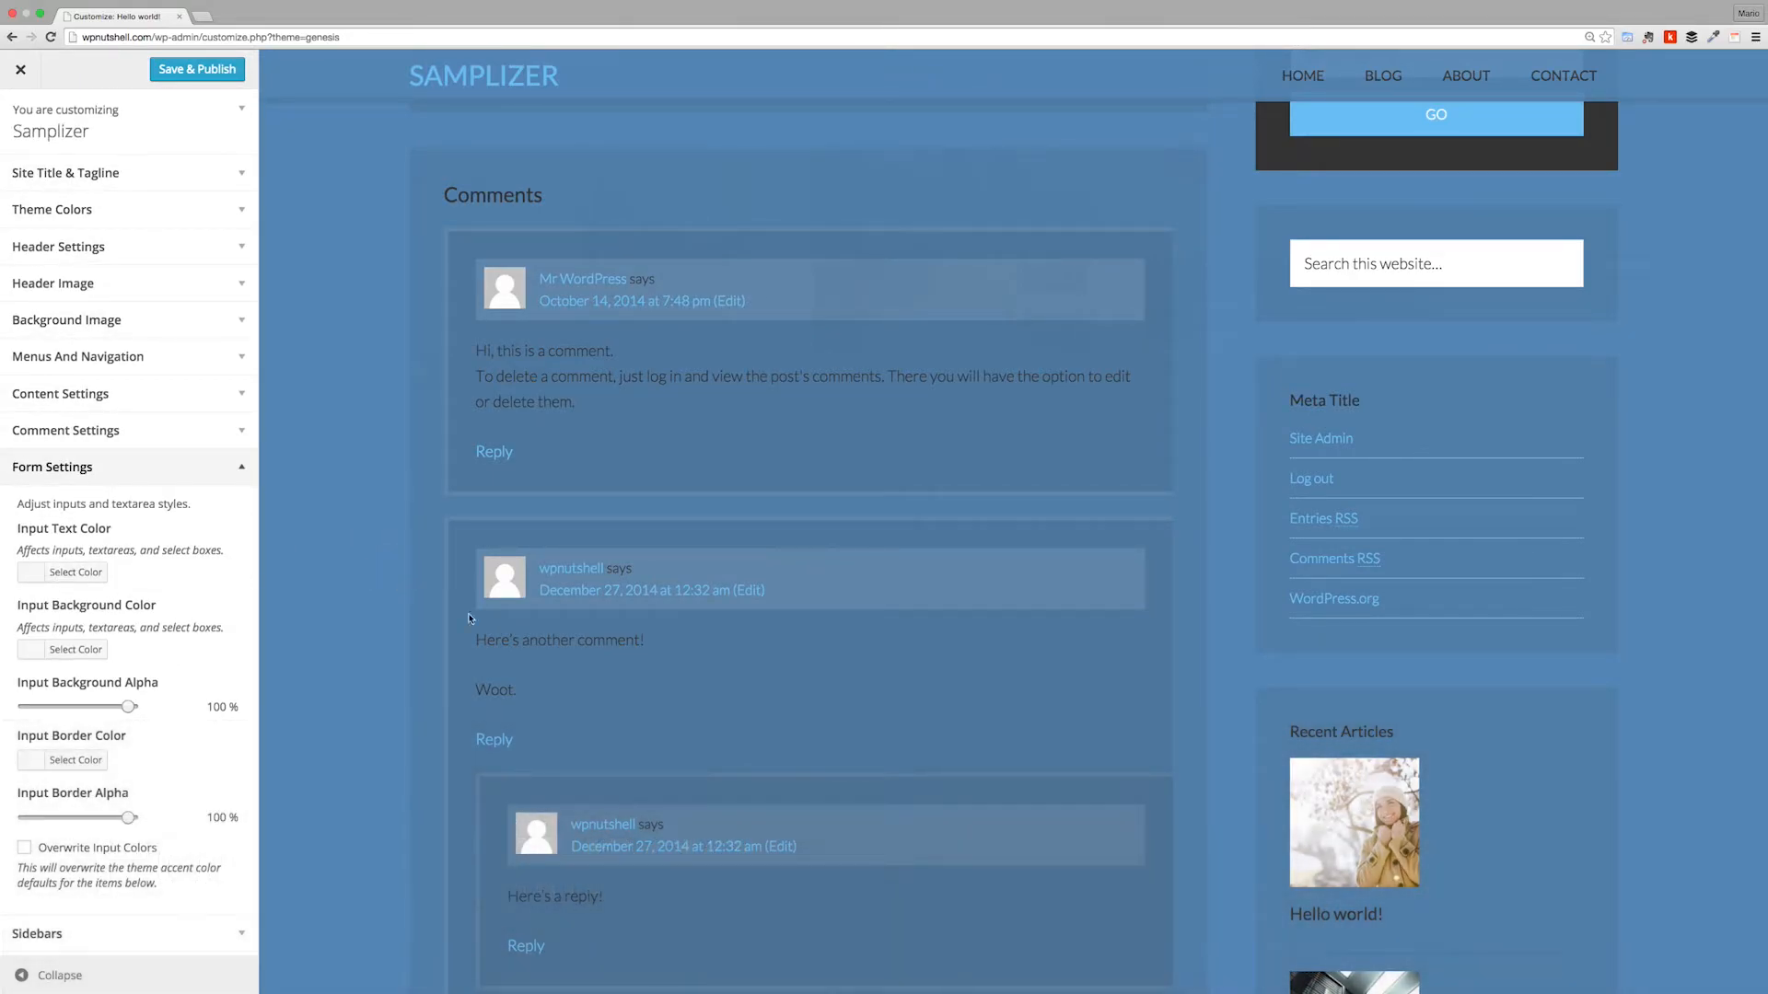
{"action": "scroll", "coordinate": [430, 606], "scroll_direction": "down", "scroll_amount": 13}
{"action": "scroll", "coordinate": [621, 634], "scroll_direction": "up", "scroll_amount": 17}
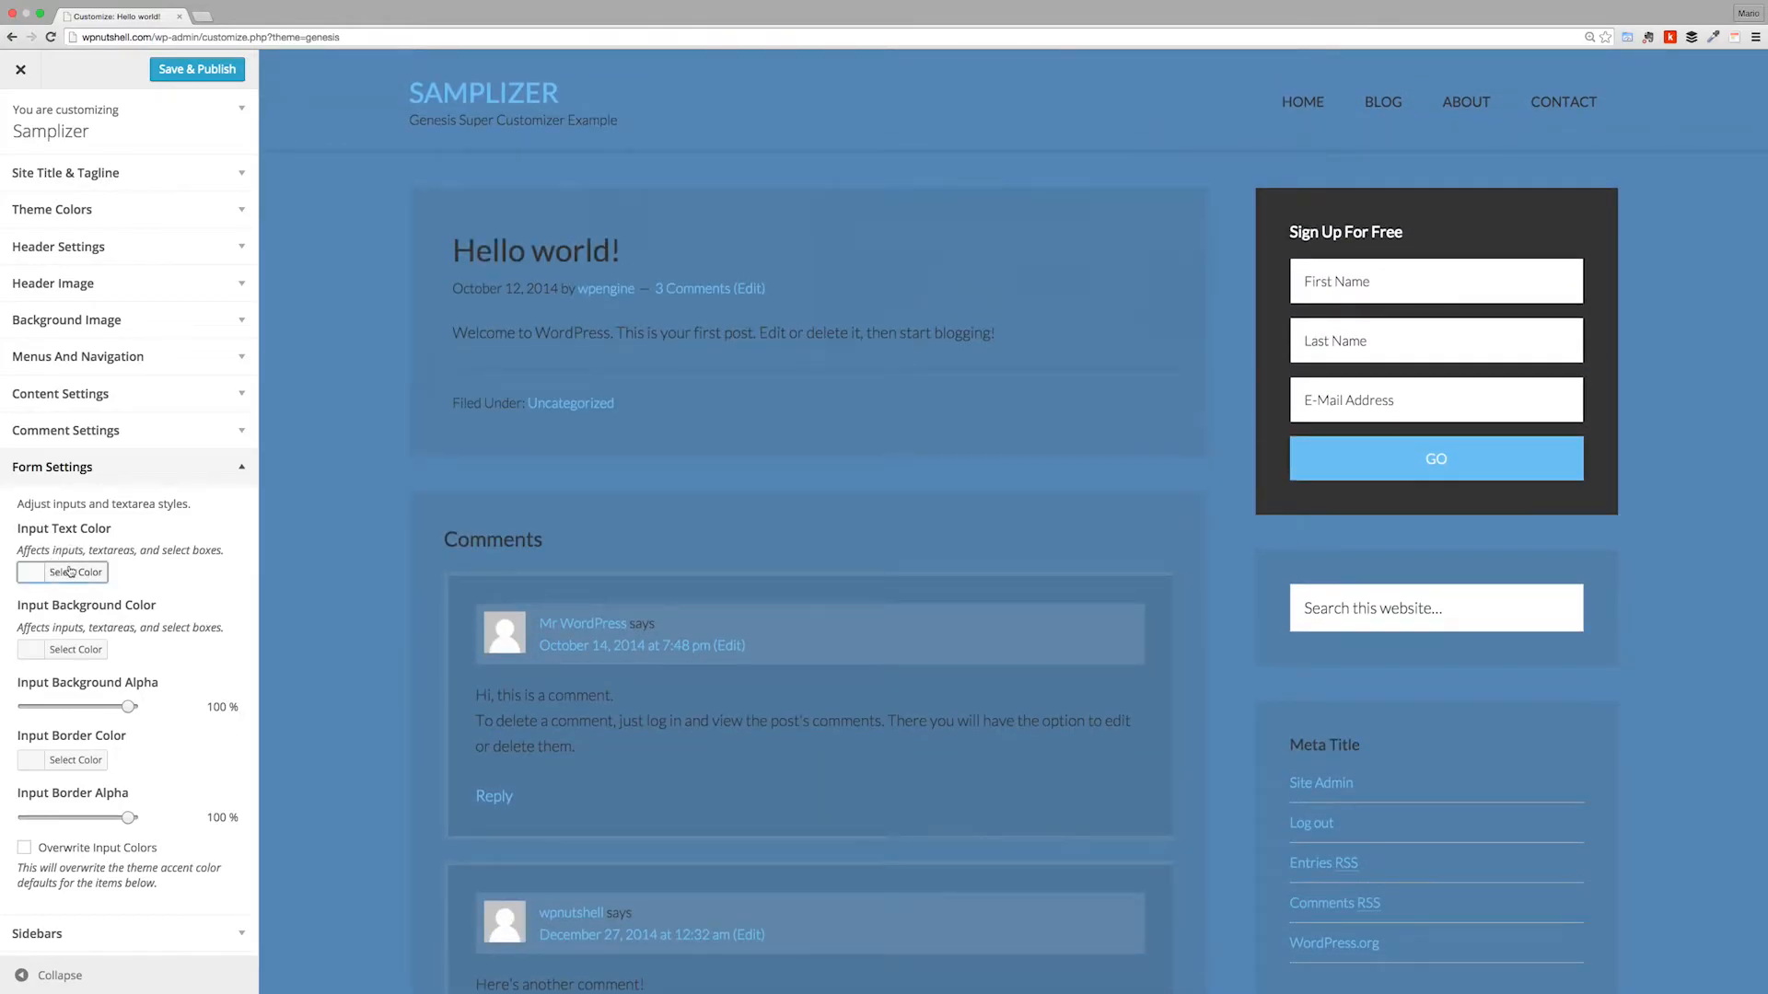
{"action": "left_click", "coordinate": [71, 570]}
{"action": "left_click", "coordinate": [167, 530]}
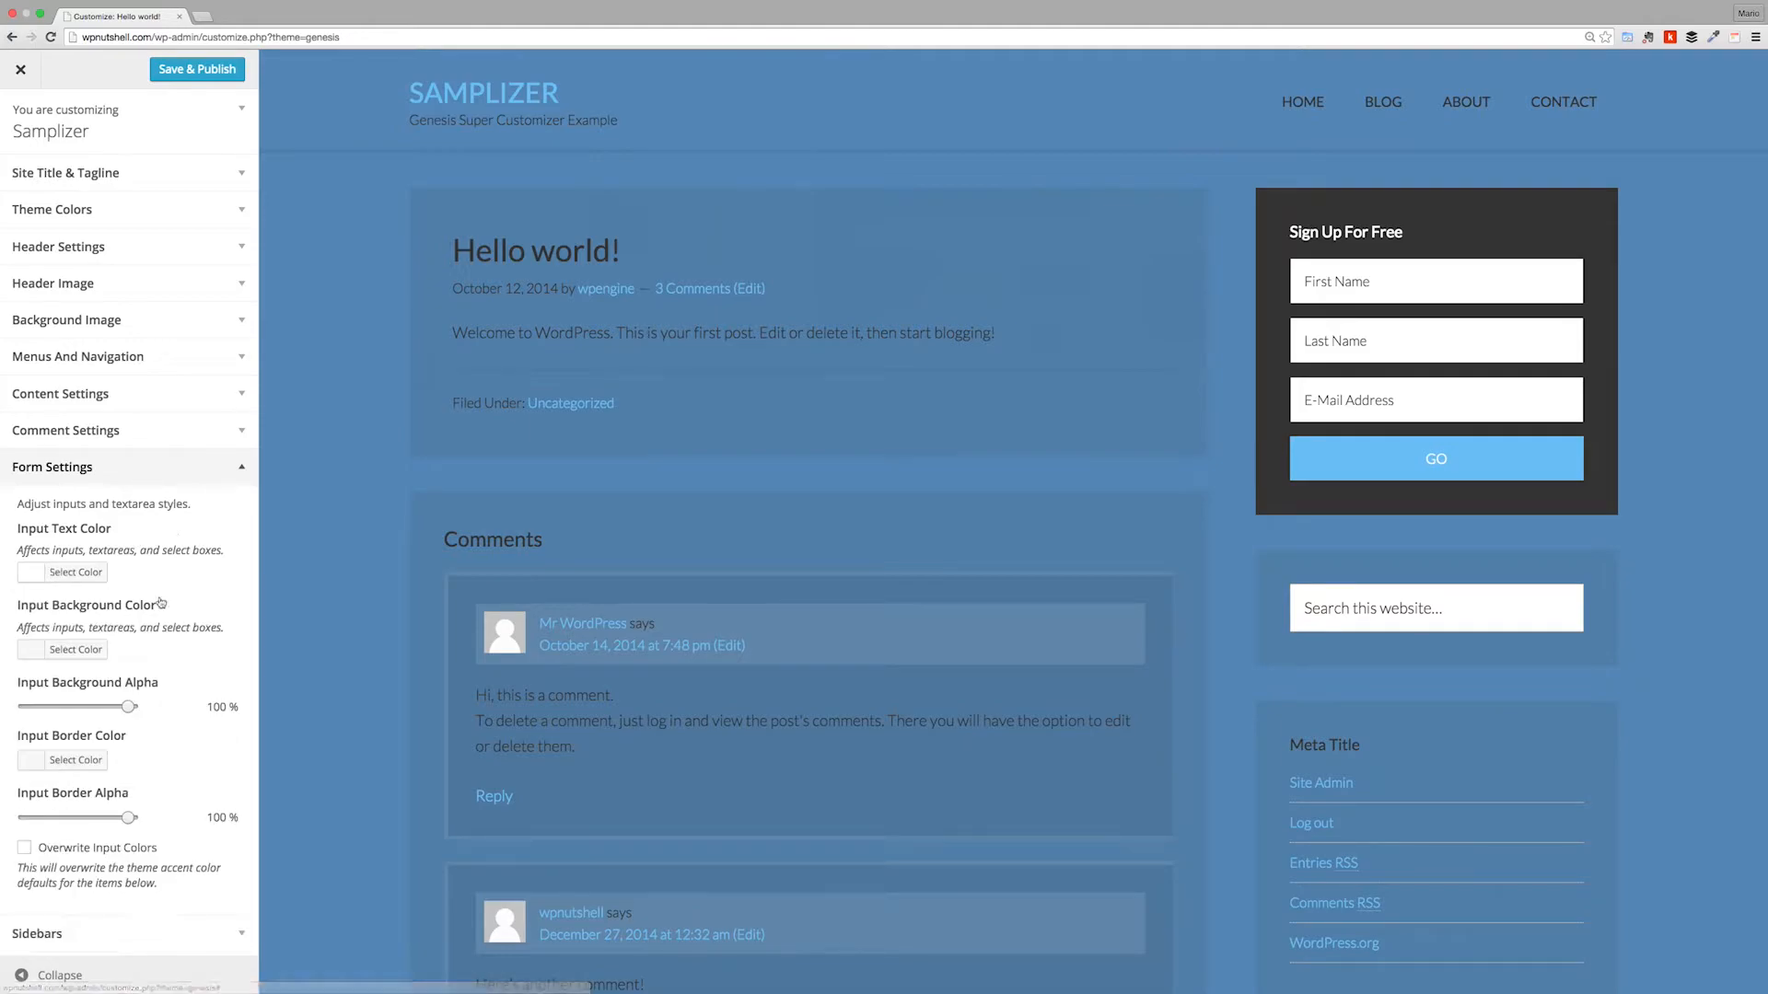
Step: Set the Input Background Color to white and the Input Background Alpha to 10%
{"action": "left_click", "coordinate": [83, 648]}
{"action": "left_click", "coordinate": [27, 667]}
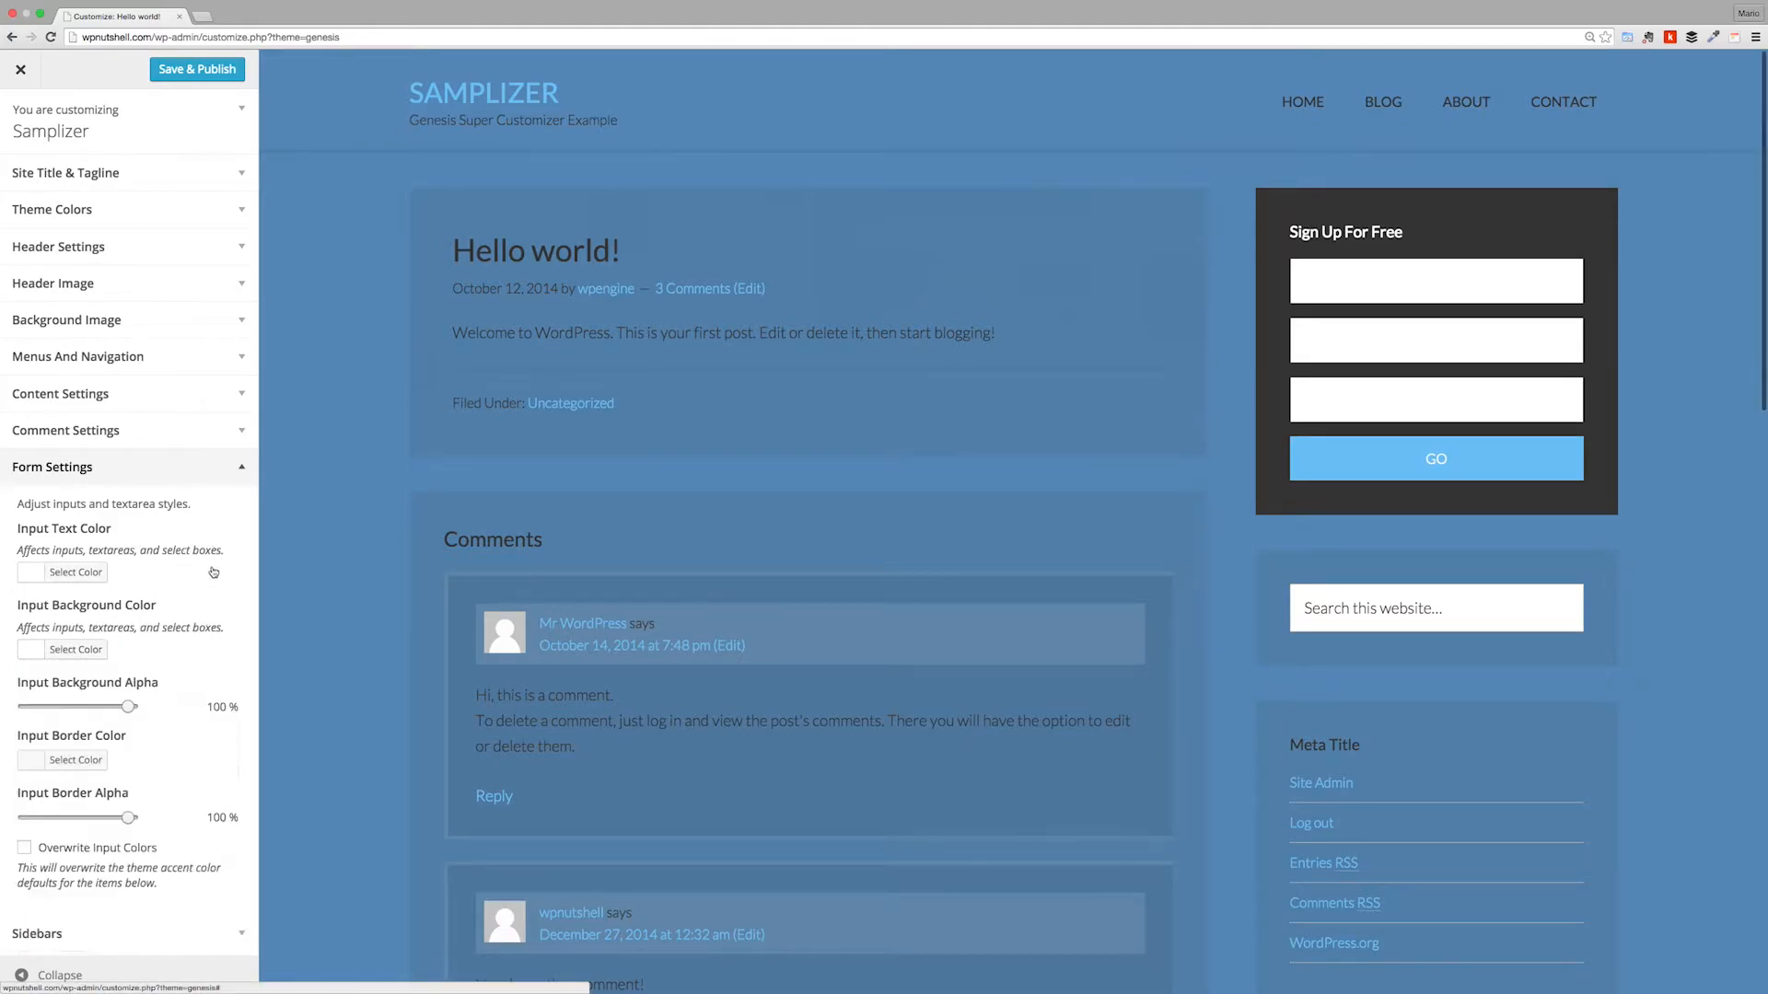
{"action": "scroll", "coordinate": [37, 654], "scroll_direction": "down", "scroll_amount": 2}
{"action": "left_click_drag", "start_coordinate": [128, 640], "coordinate": [43, 656]}
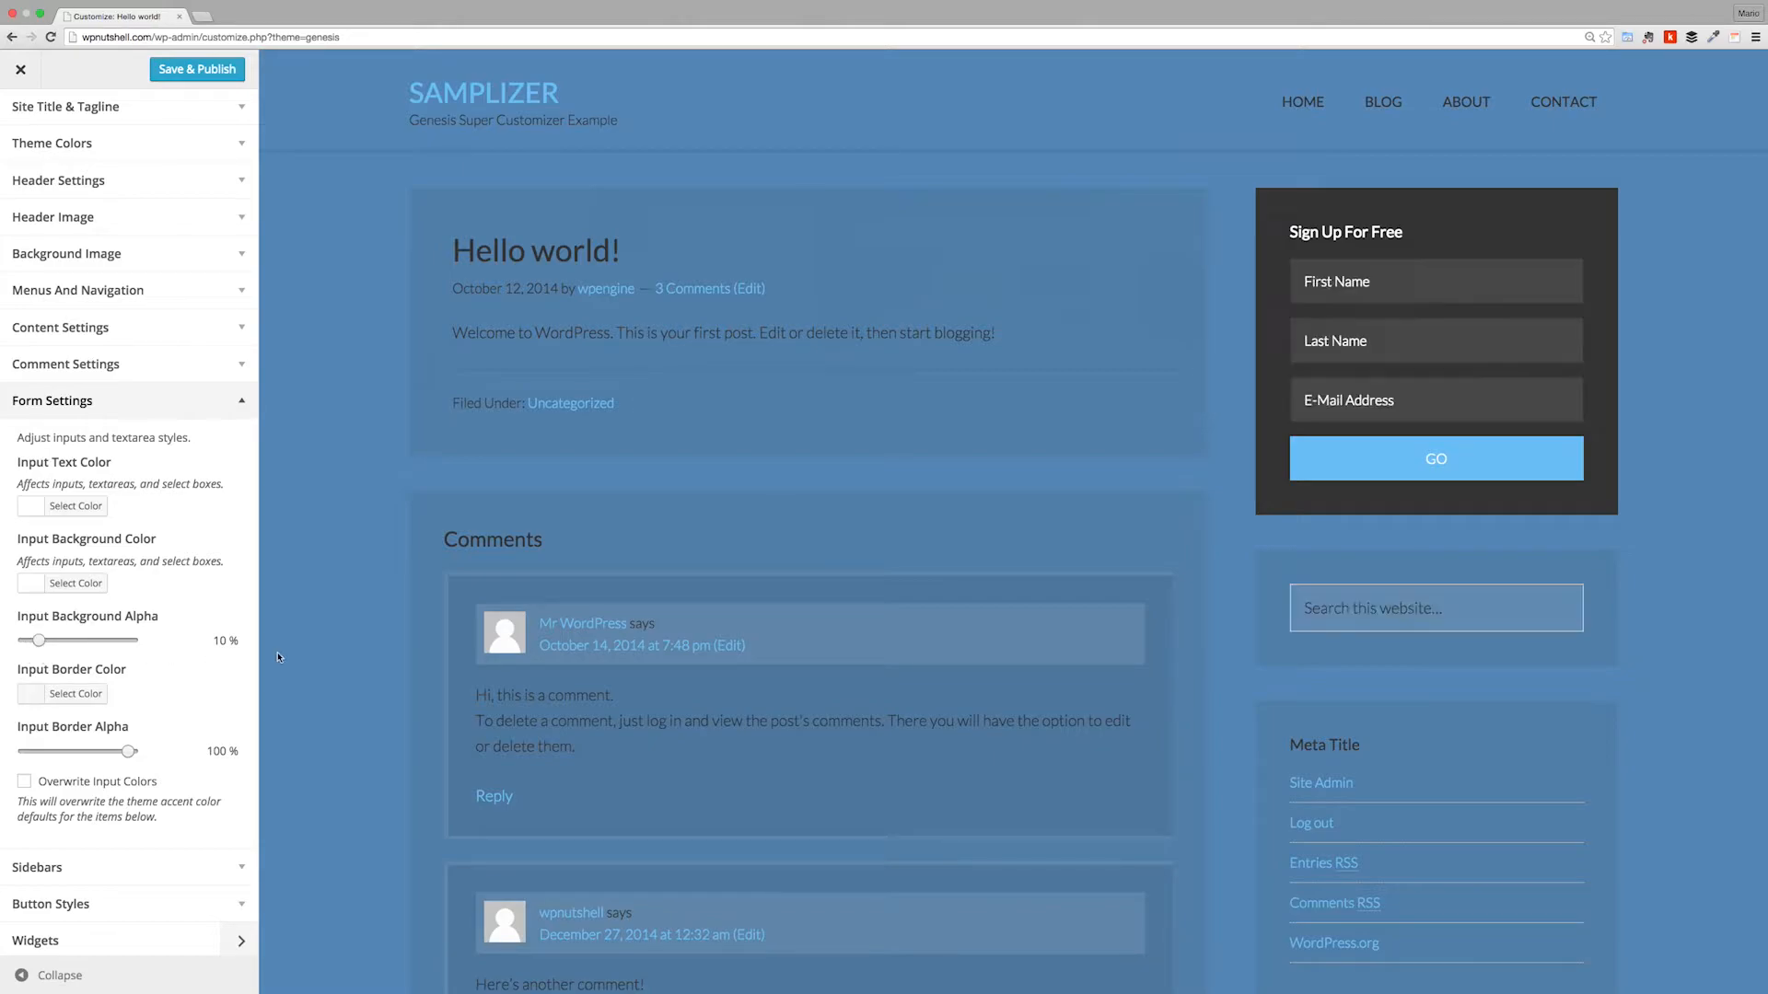
Step: Focus the sign-up fields, the search box and the comment box in the preview to examine their input styling
{"action": "left_click", "coordinate": [1415, 282]}
{"action": "left_click", "coordinate": [1340, 352]}
{"action": "left_click", "coordinate": [1354, 395]}
{"action": "left_click", "coordinate": [1352, 345]}
{"action": "left_click", "coordinate": [1324, 296]}
{"action": "scroll", "coordinate": [175, 659], "scroll_direction": "down", "scroll_amount": 1}
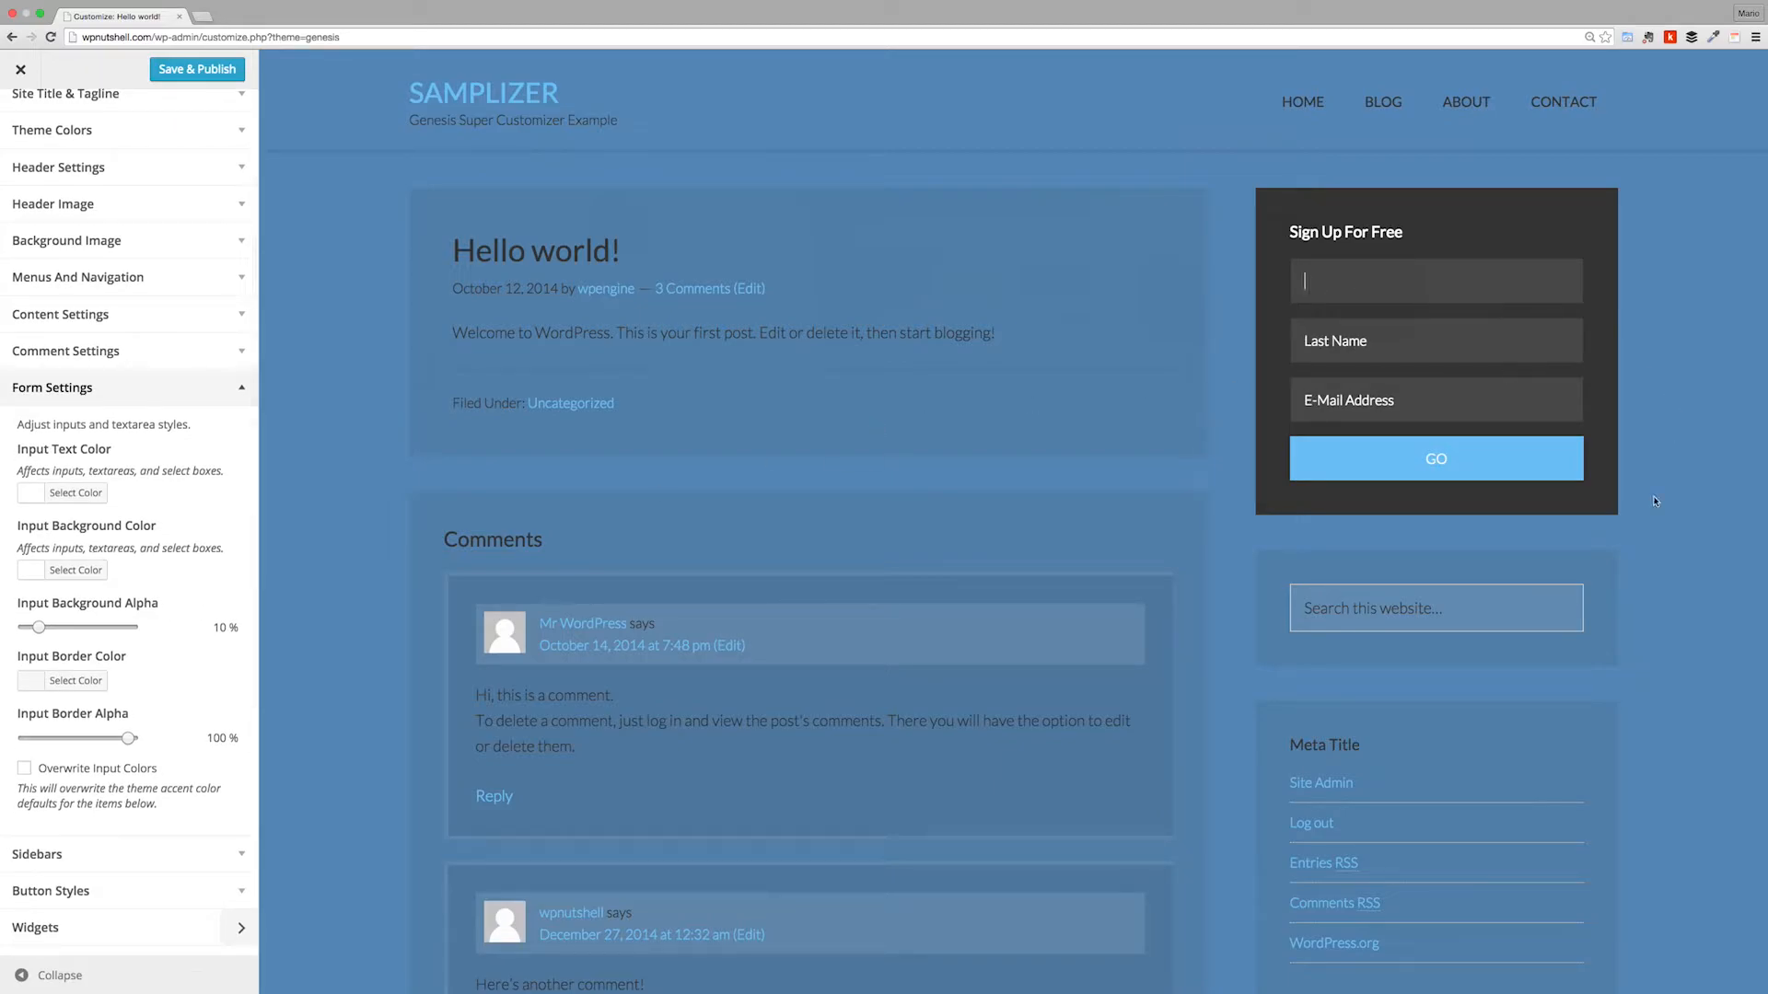
{"action": "left_click", "coordinate": [1391, 613]}
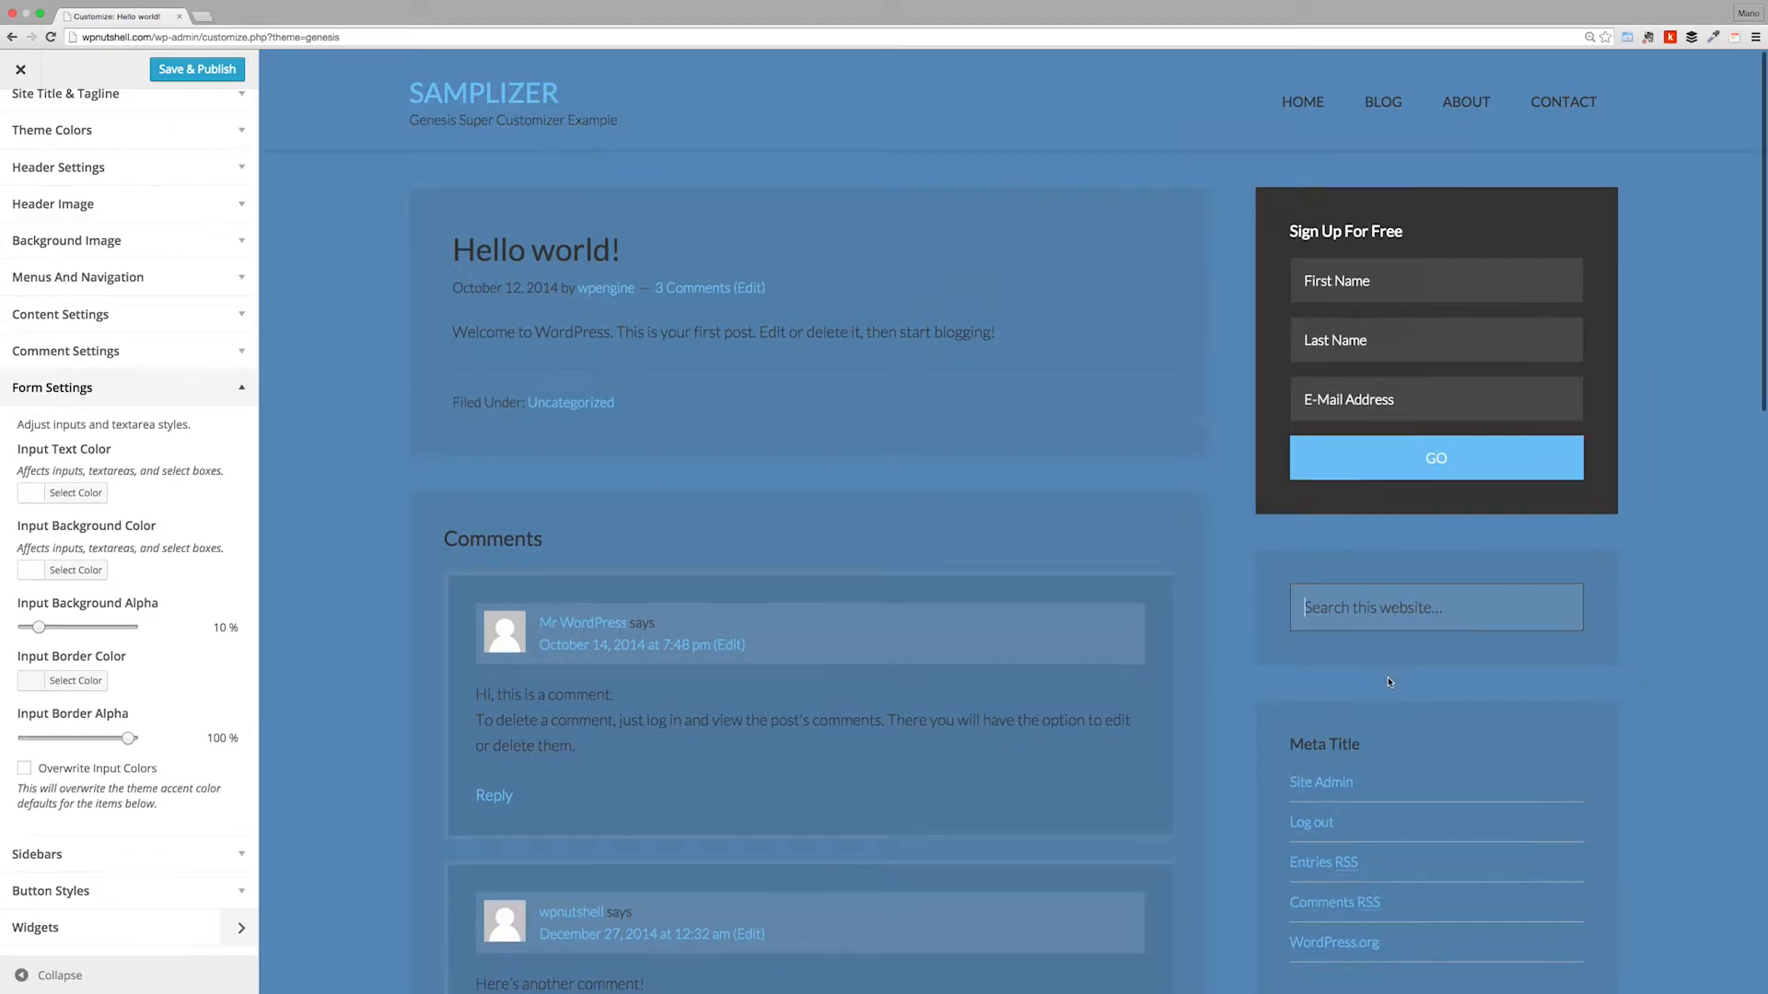
{"action": "scroll", "coordinate": [1397, 658], "scroll_direction": "down", "scroll_amount": 12}
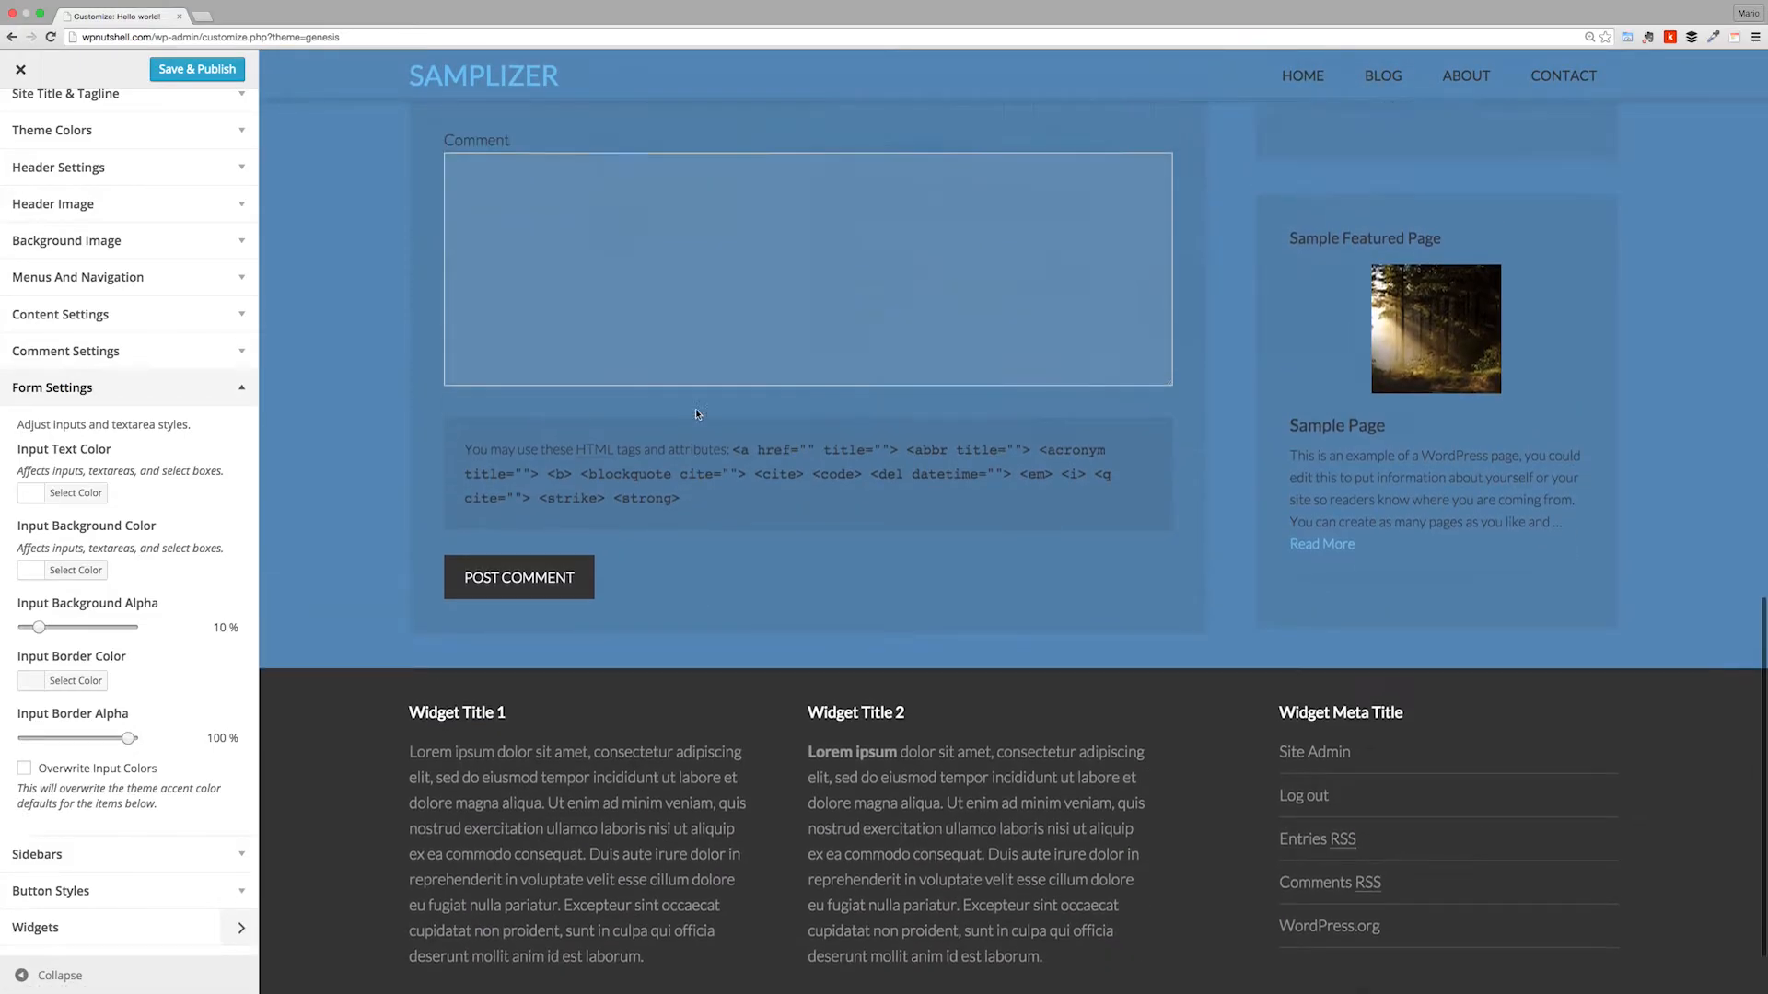
{"action": "scroll", "coordinate": [696, 414], "scroll_direction": "up", "scroll_amount": 1}
{"action": "left_click", "coordinate": [498, 294]}
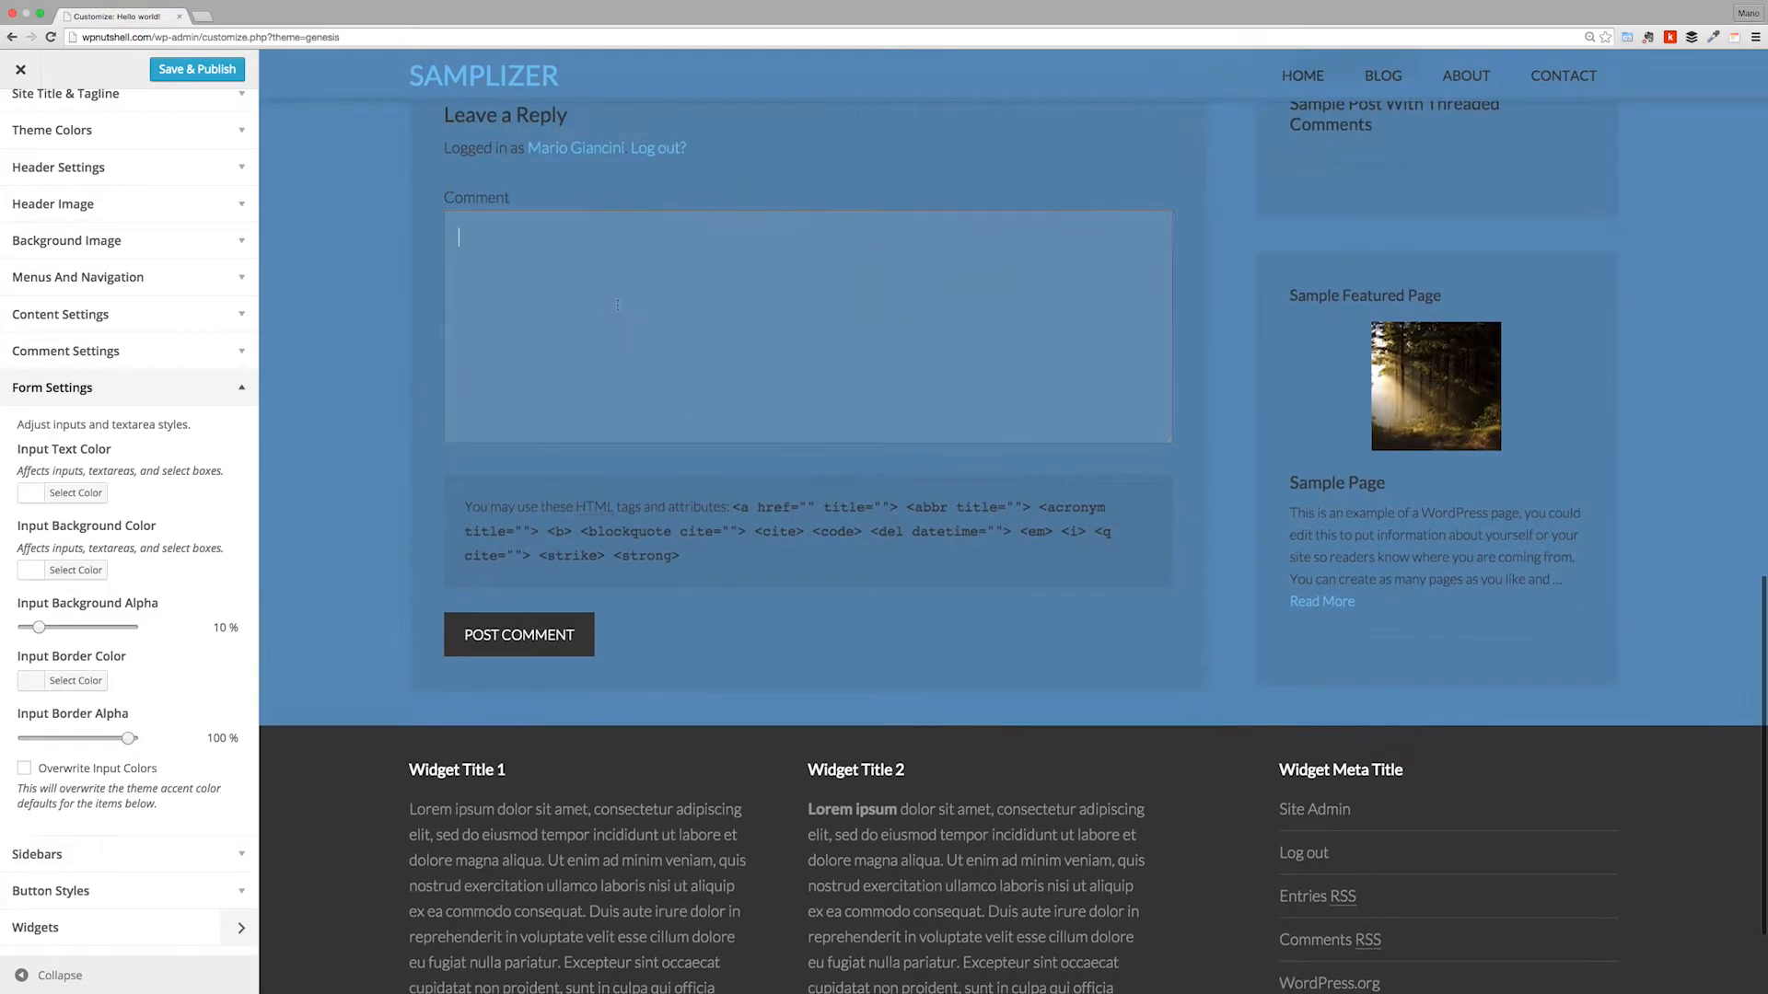
{"action": "left_click", "coordinate": [414, 275]}
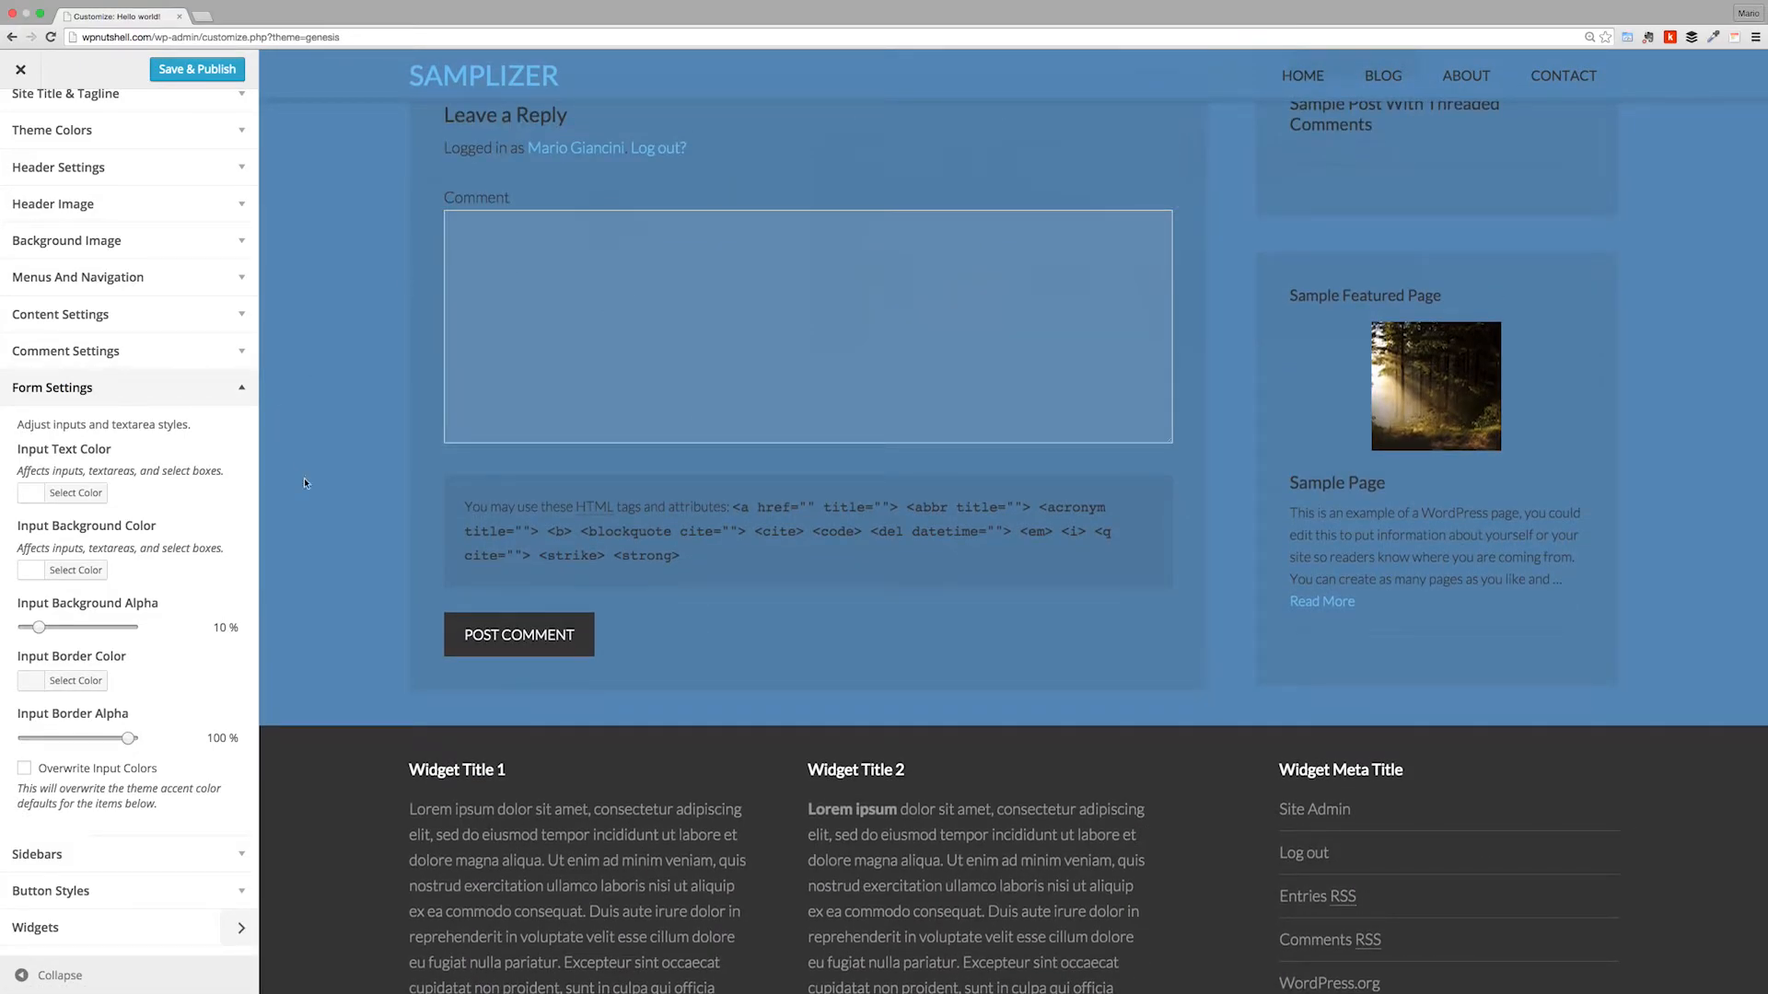
Step: Set the Input Border Color to #ffffff and the Input Border Alpha to 10%
{"action": "scroll", "coordinate": [298, 462], "scroll_direction": "down", "scroll_amount": 1}
{"action": "left_click", "coordinate": [76, 681]}
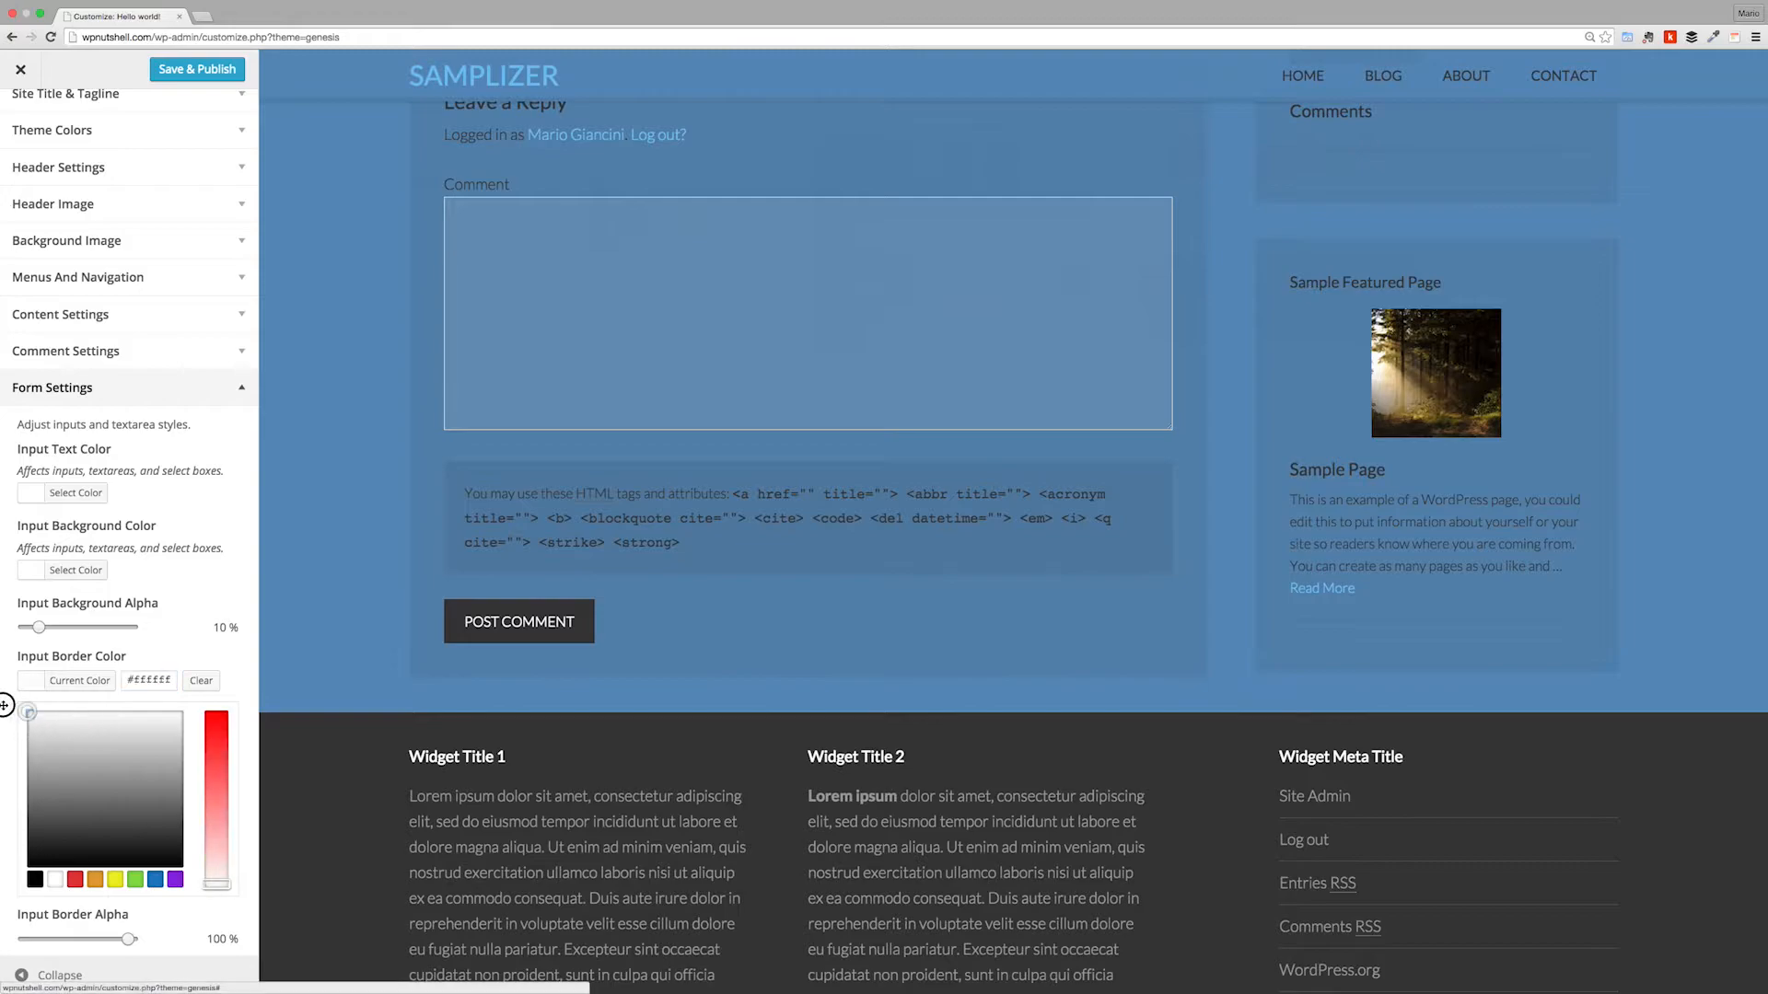
{"action": "left_click", "coordinate": [203, 663]}
{"action": "left_click_drag", "start_coordinate": [129, 741], "coordinate": [40, 745]}
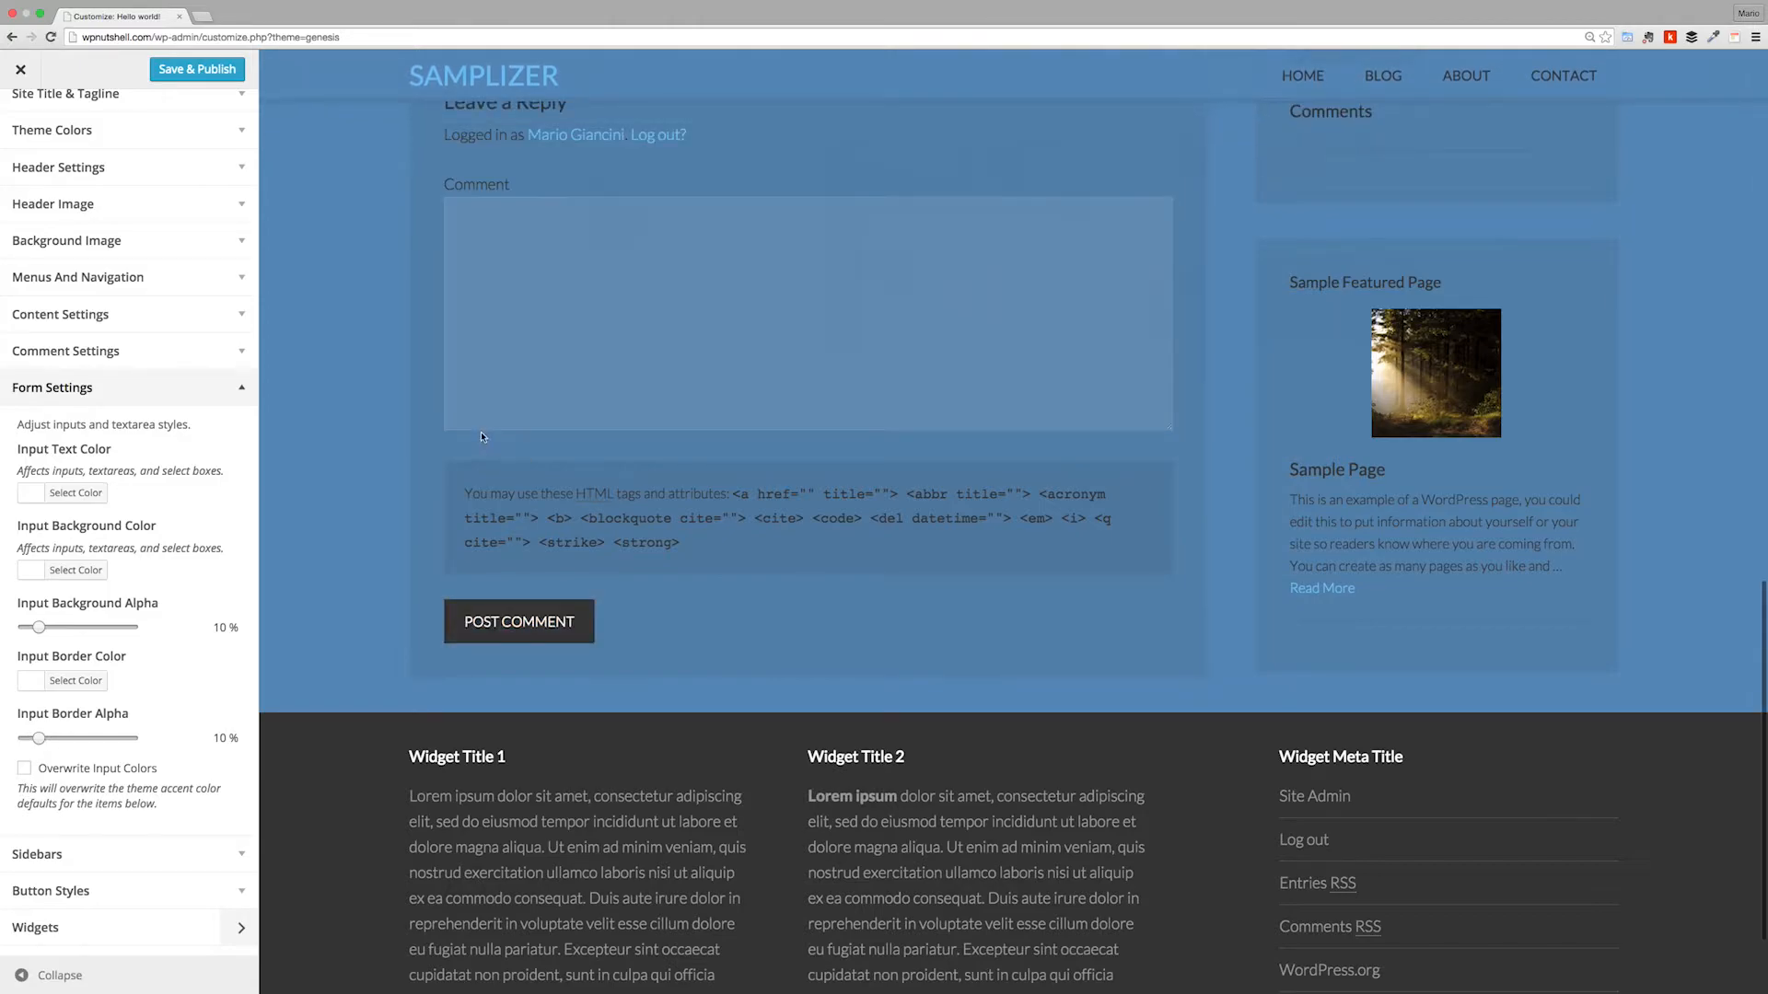
Step: Enable Overwrite Input Colors and check the focus styling of the sign-up and search fields in the preview
{"action": "scroll", "coordinate": [101, 620], "scroll_direction": "down", "scroll_amount": 4}
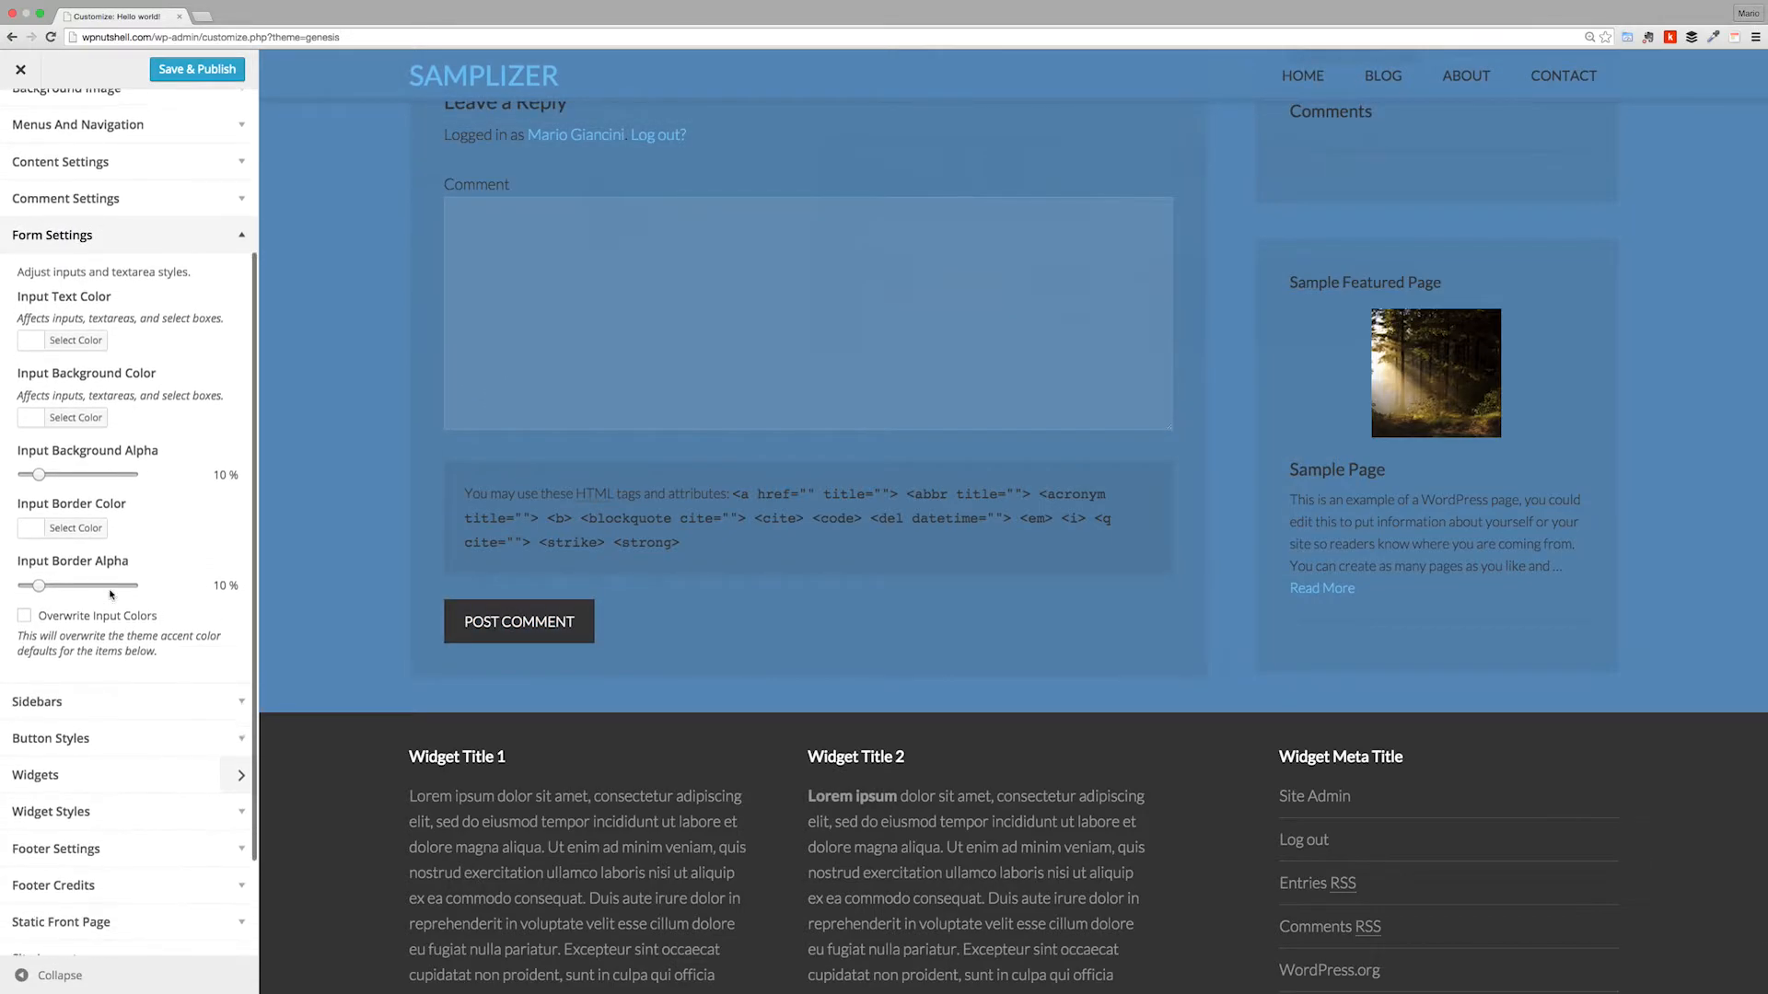
{"action": "left_click", "coordinate": [101, 619]}
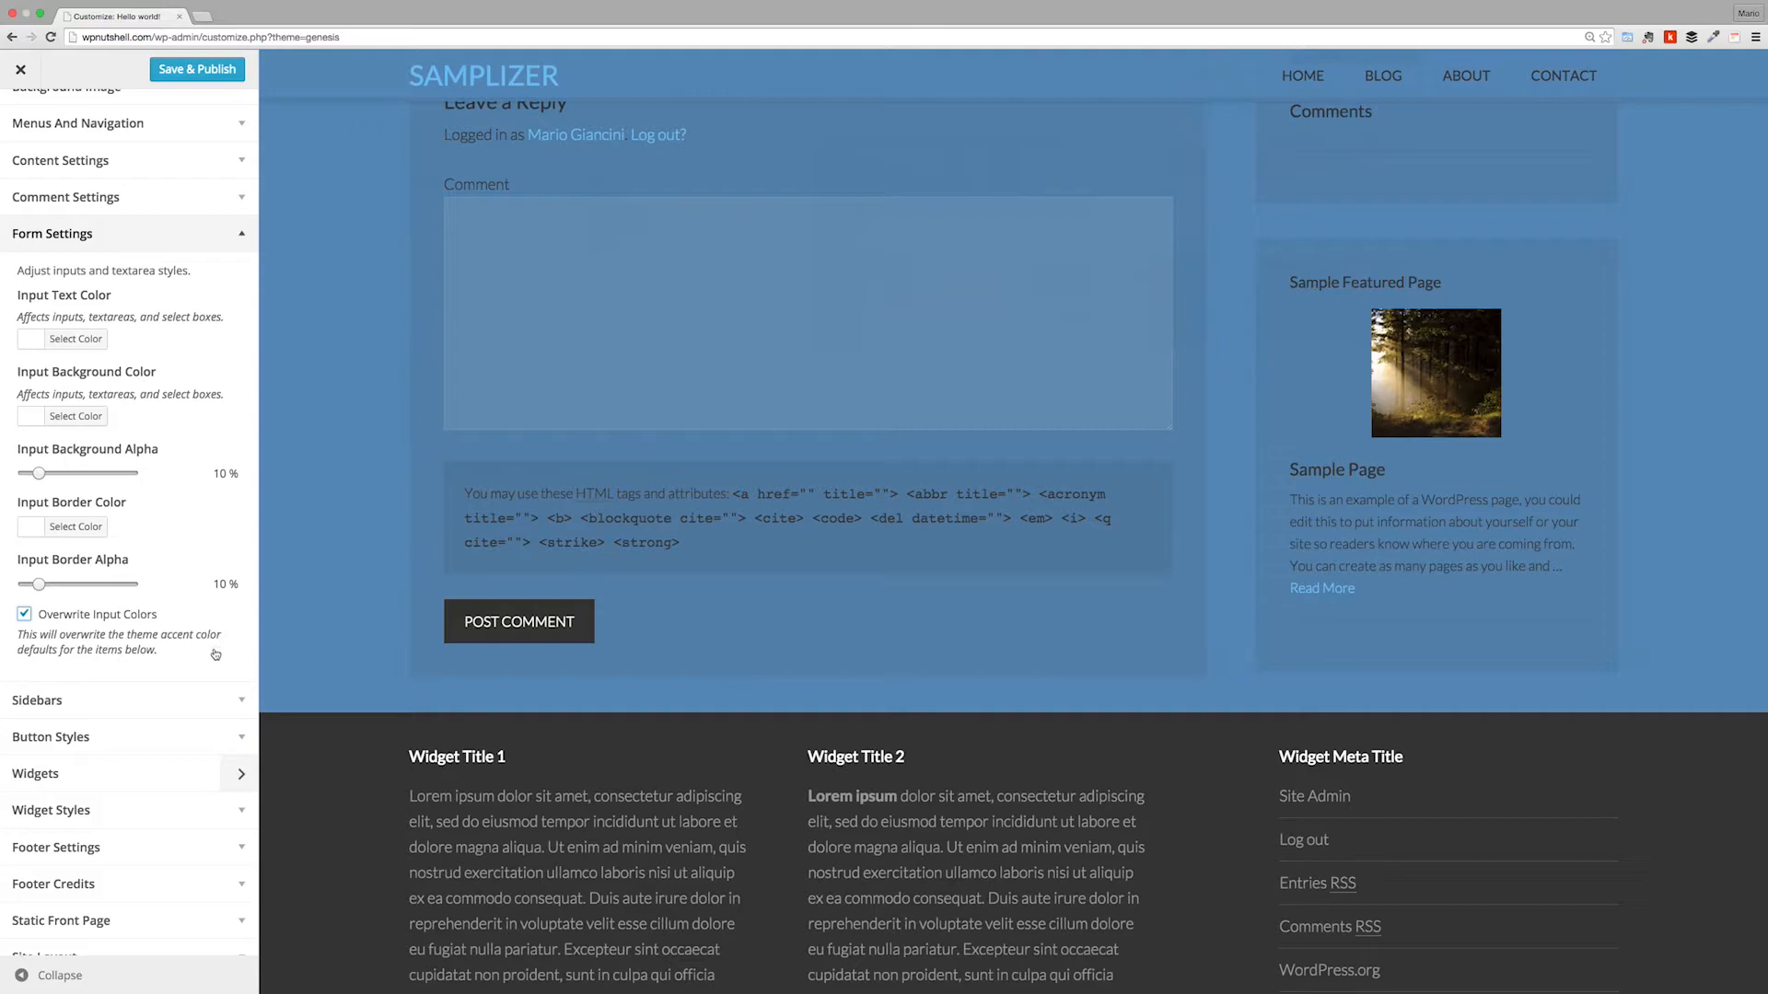
{"action": "scroll", "coordinate": [165, 701], "scroll_direction": "down", "scroll_amount": 1}
{"action": "scroll", "coordinate": [881, 329], "scroll_direction": "up", "scroll_amount": 10}
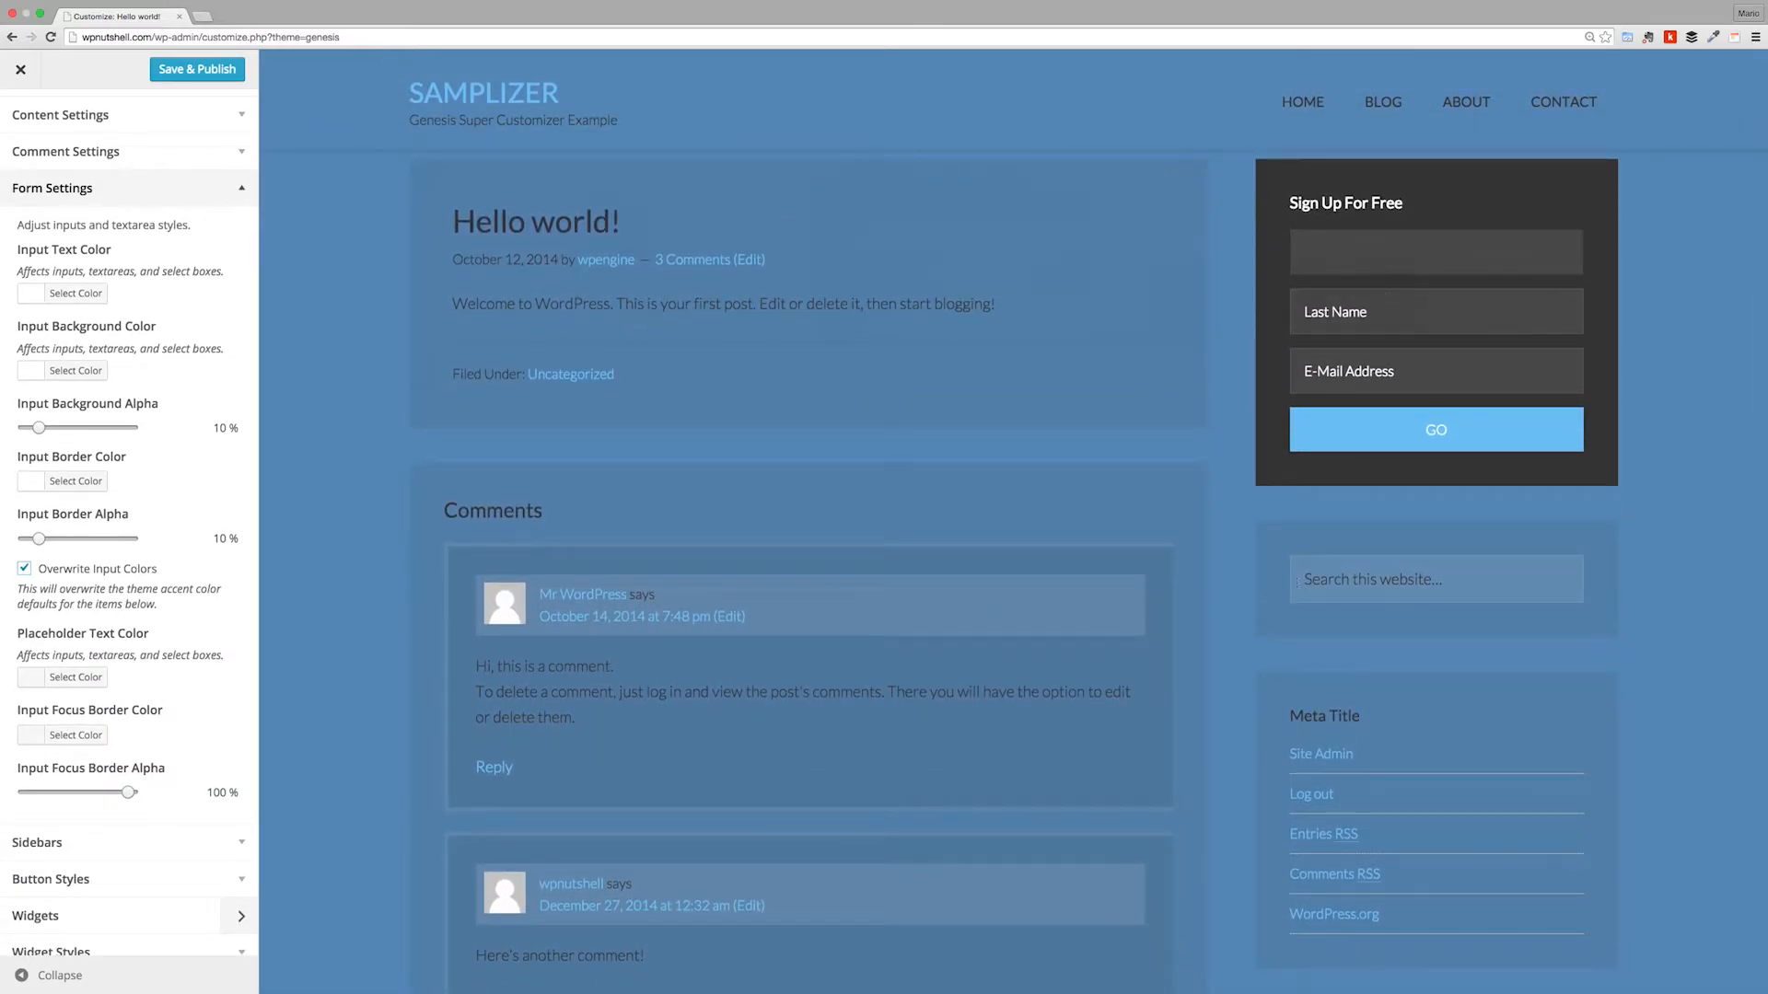
{"action": "key", "text": "Tab"}
{"action": "key", "text": "Tab"}
{"action": "key", "text": "Tab"}
{"action": "key", "text": "Tab"}
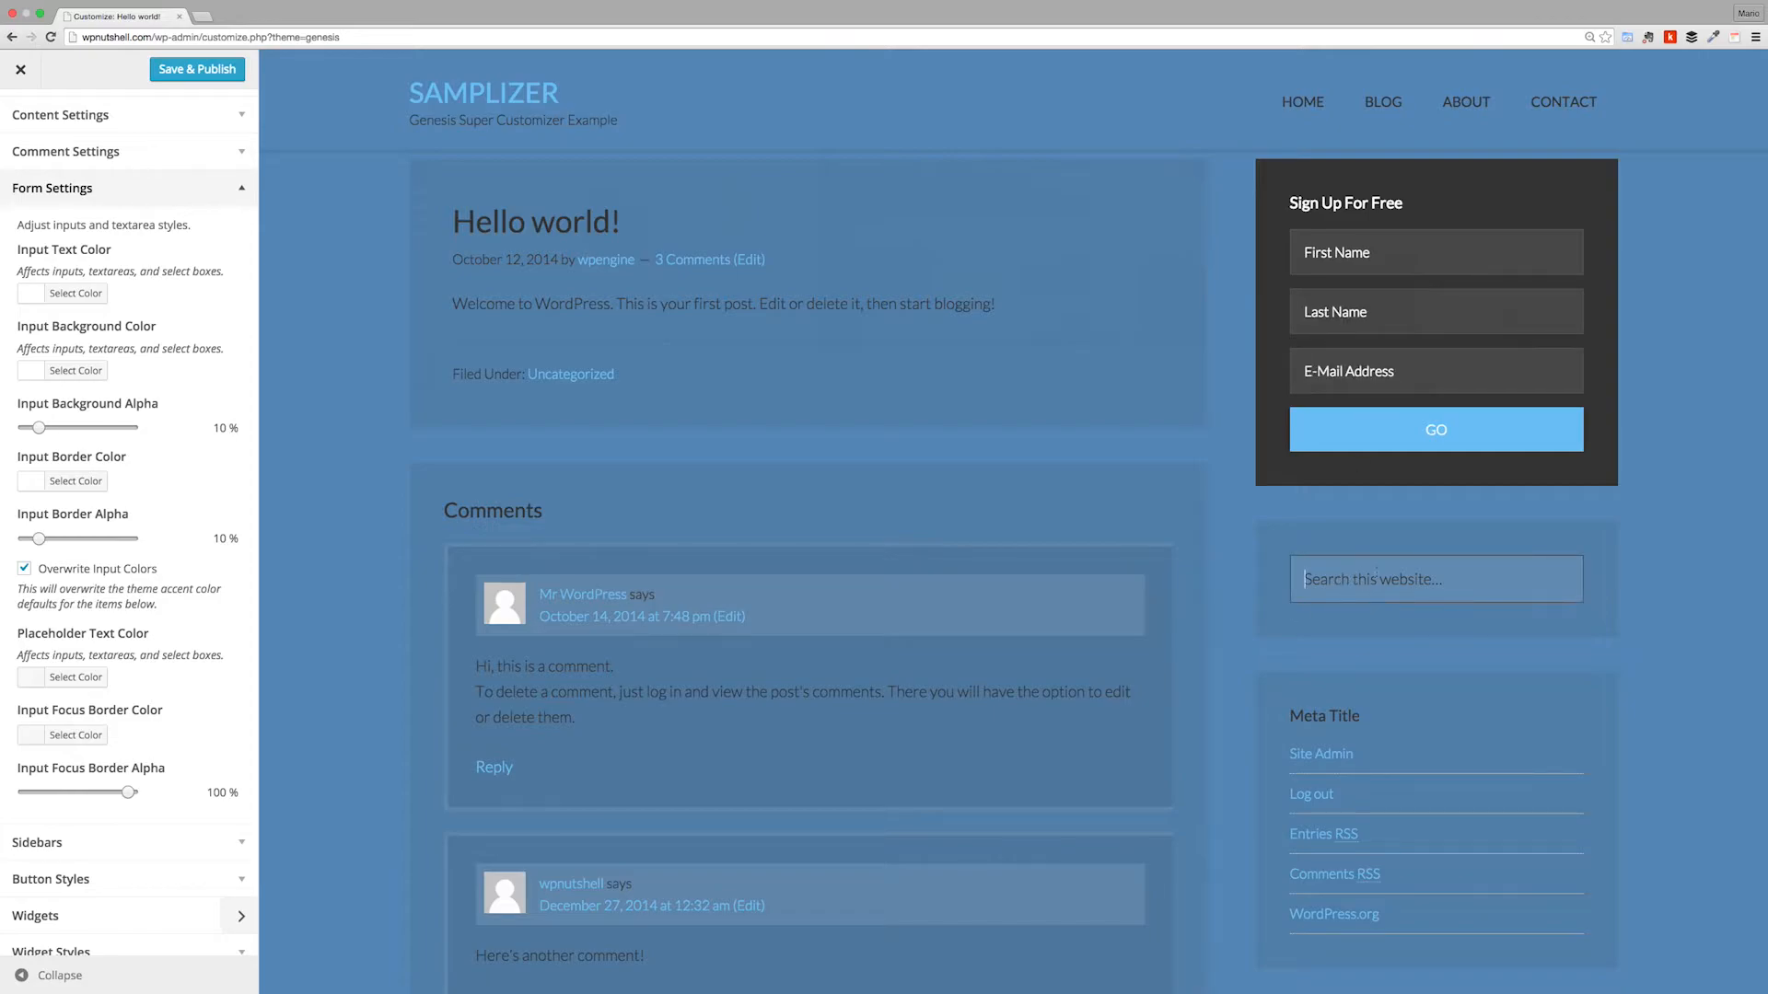
Step: Set the Placeholder Text Color to white and check it in the preview's search box
{"action": "left_click", "coordinate": [66, 683]}
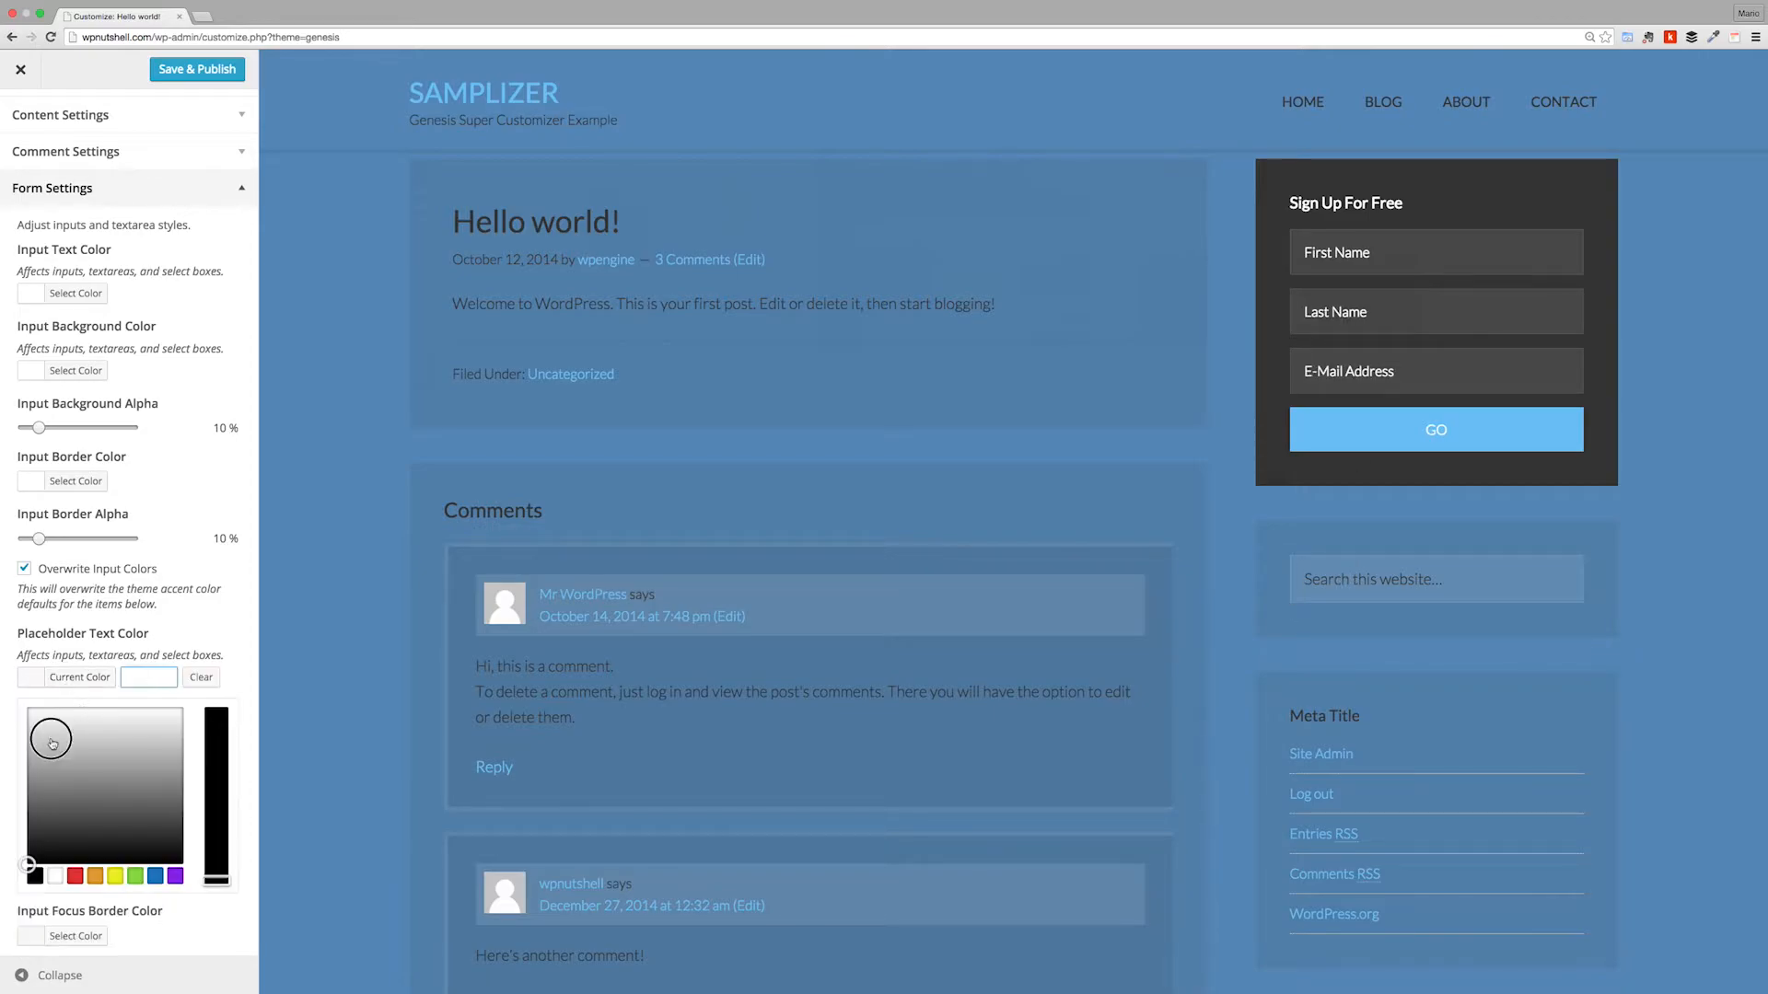
{"action": "left_click_drag", "start_coordinate": [52, 744], "coordinate": [5, 691]}
{"action": "left_click", "coordinate": [320, 682]}
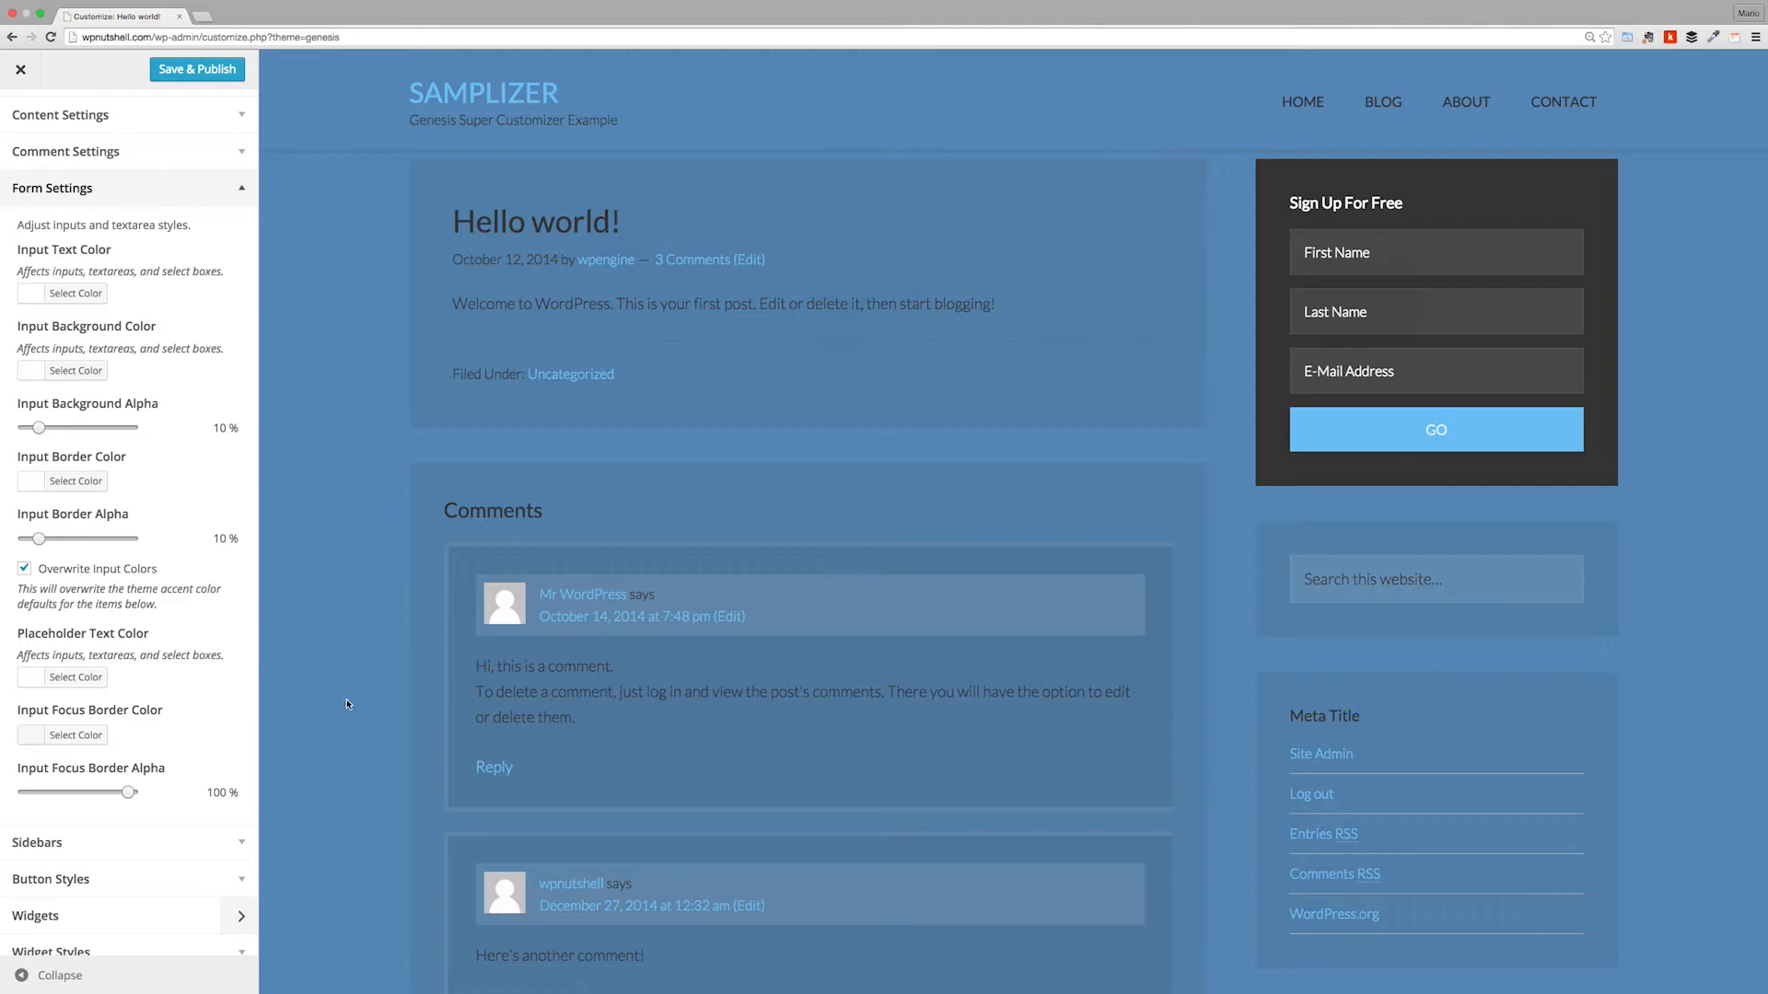
{"action": "left_click", "coordinate": [1424, 571]}
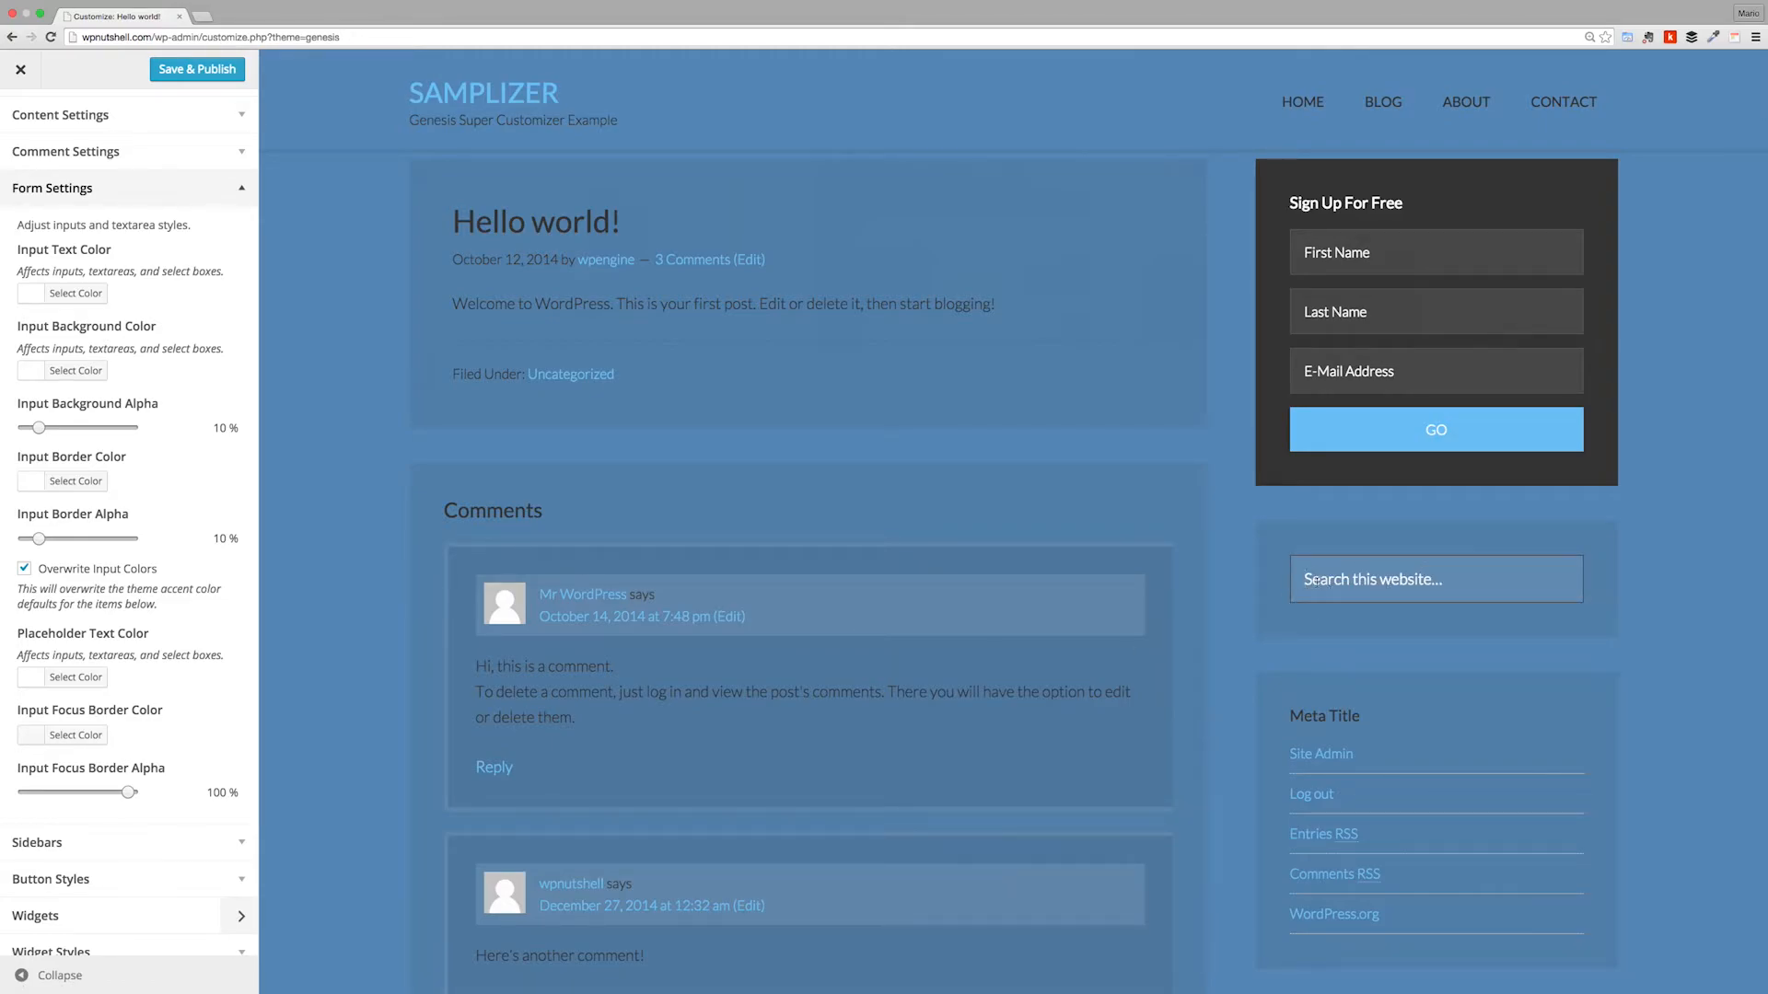
Step: Set the Input Focus Border Color and check it on the search and sign-up fields in the preview
{"action": "left_click", "coordinate": [78, 735]}
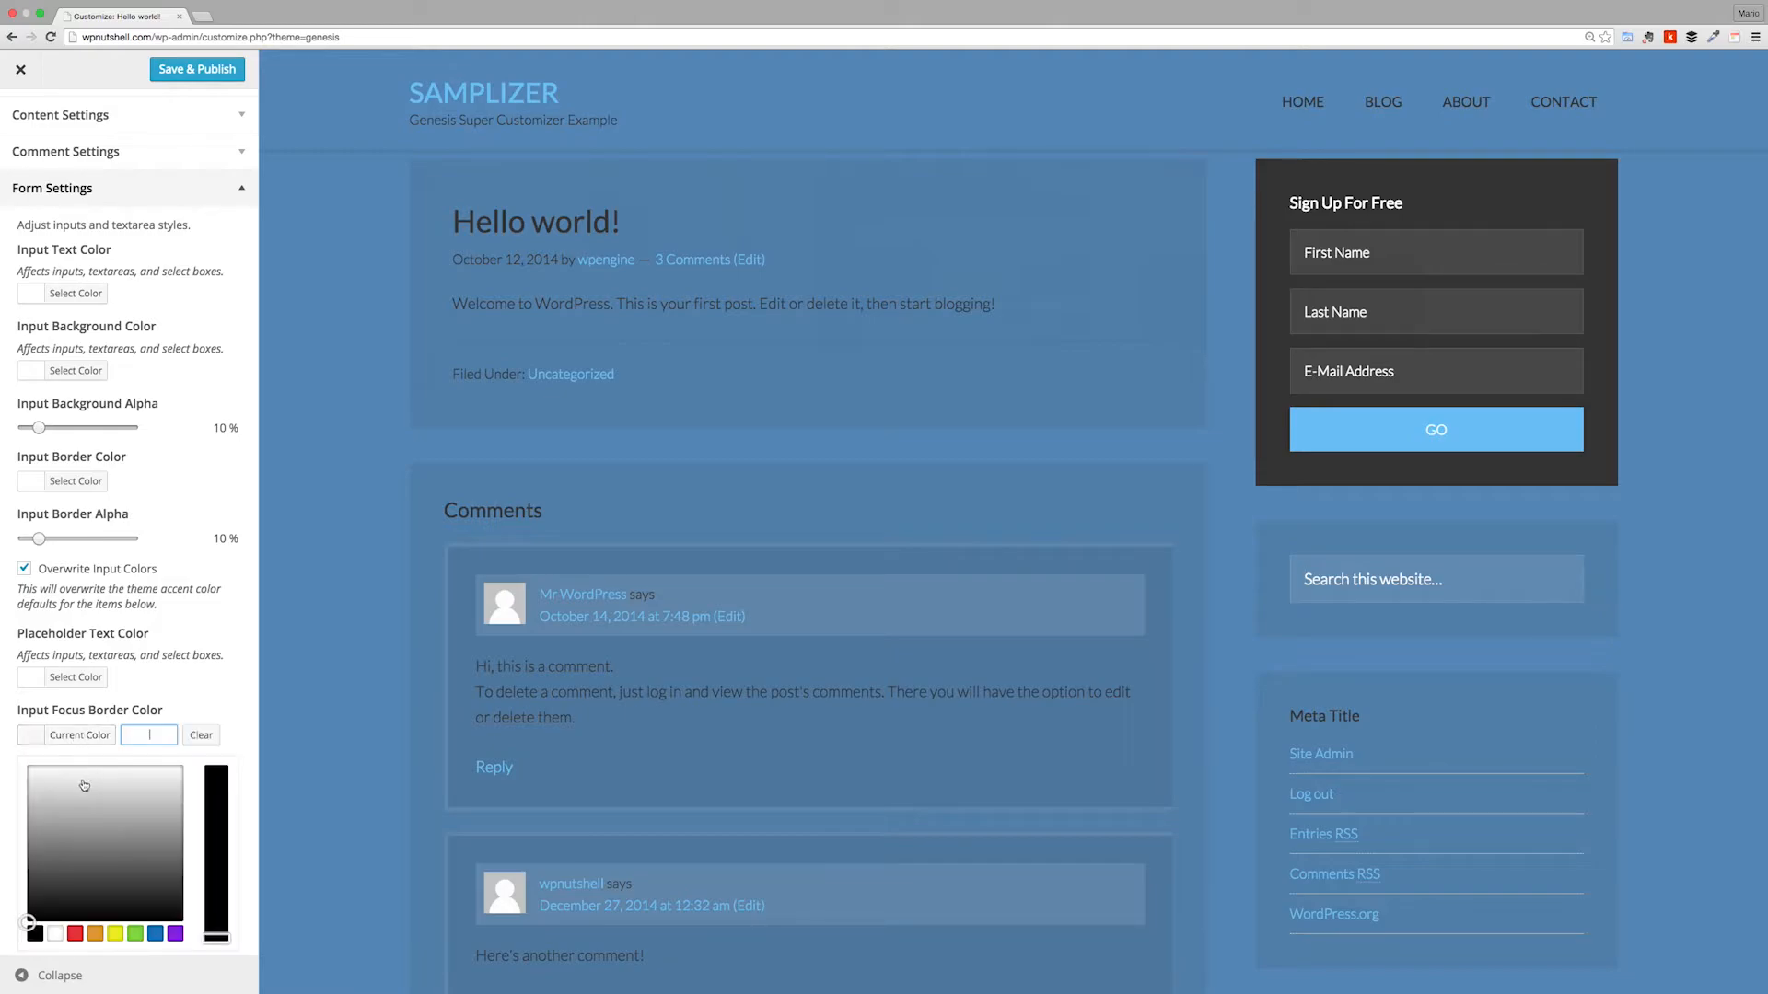
{"action": "left_click", "coordinate": [190, 698]}
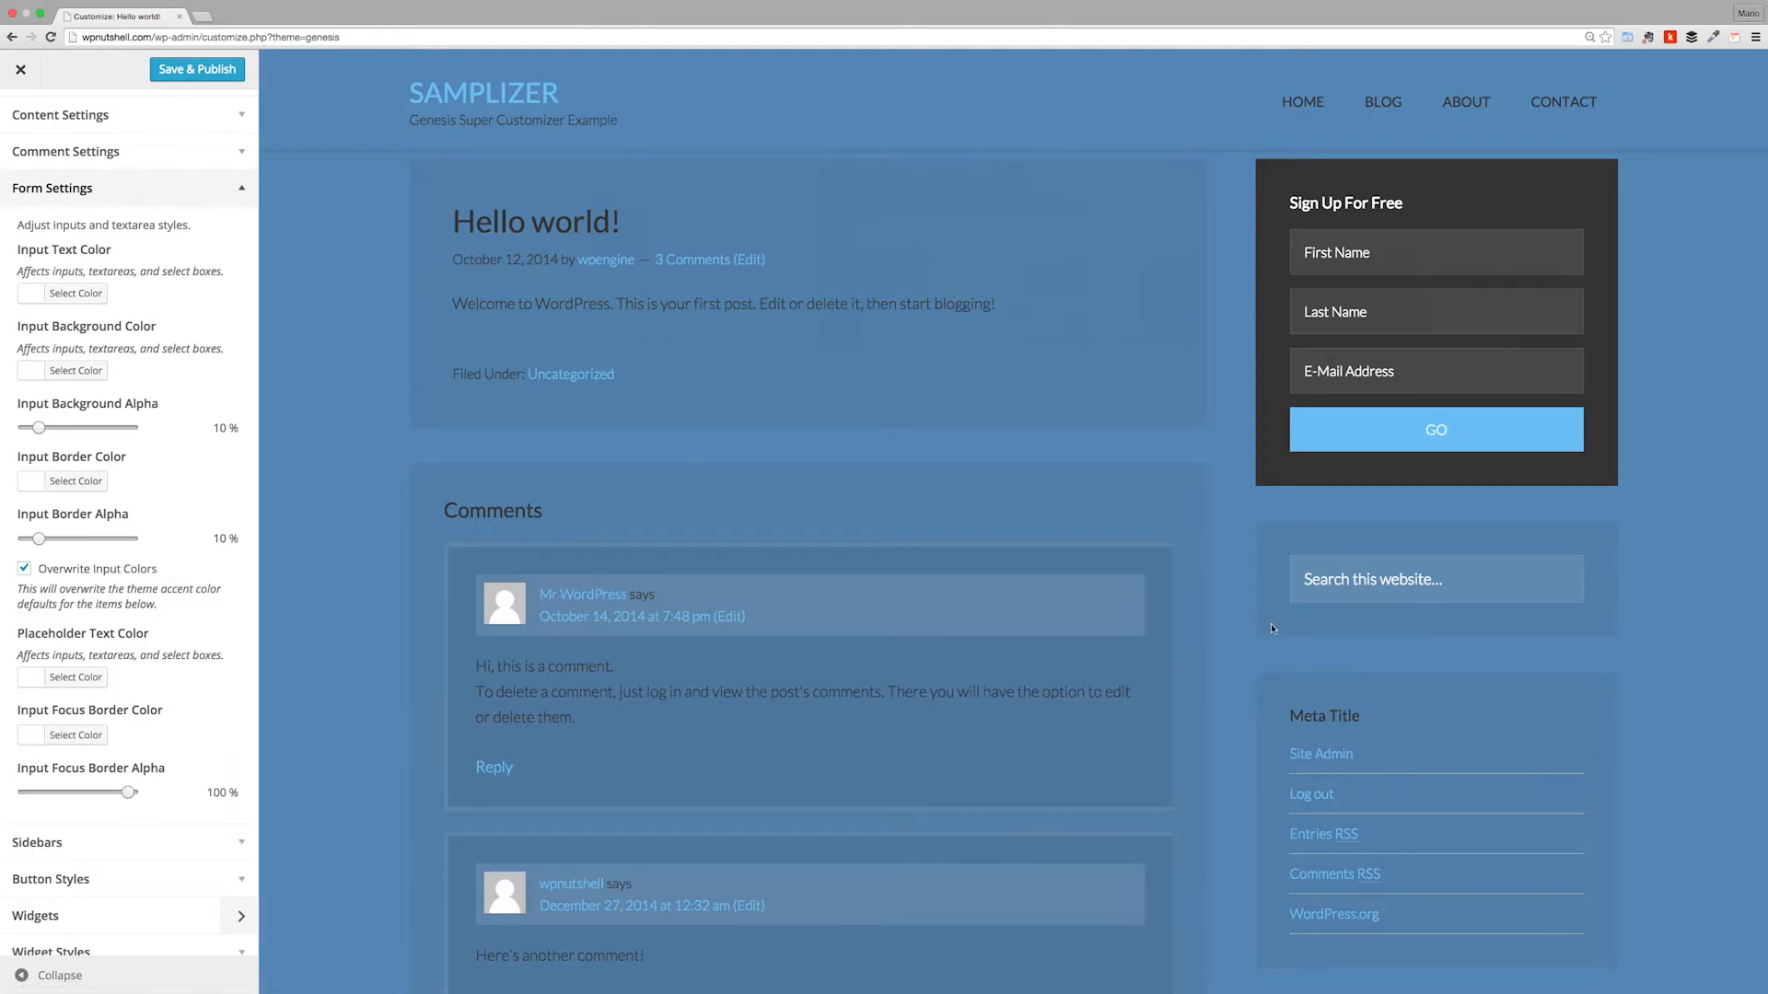
{"action": "left_click", "coordinate": [1356, 582]}
{"action": "left_click", "coordinate": [1345, 311]}
{"action": "left_click", "coordinate": [1340, 256]}
{"action": "left_click", "coordinate": [1236, 440]}
Step: Close Form Settings, open the Sidebars section and examine its background, title and list item options
{"action": "scroll", "coordinate": [1152, 532], "scroll_direction": "down", "scroll_amount": 5}
{"action": "scroll", "coordinate": [130, 474], "scroll_direction": "up", "scroll_amount": 3}
{"action": "left_click", "coordinate": [108, 422]}
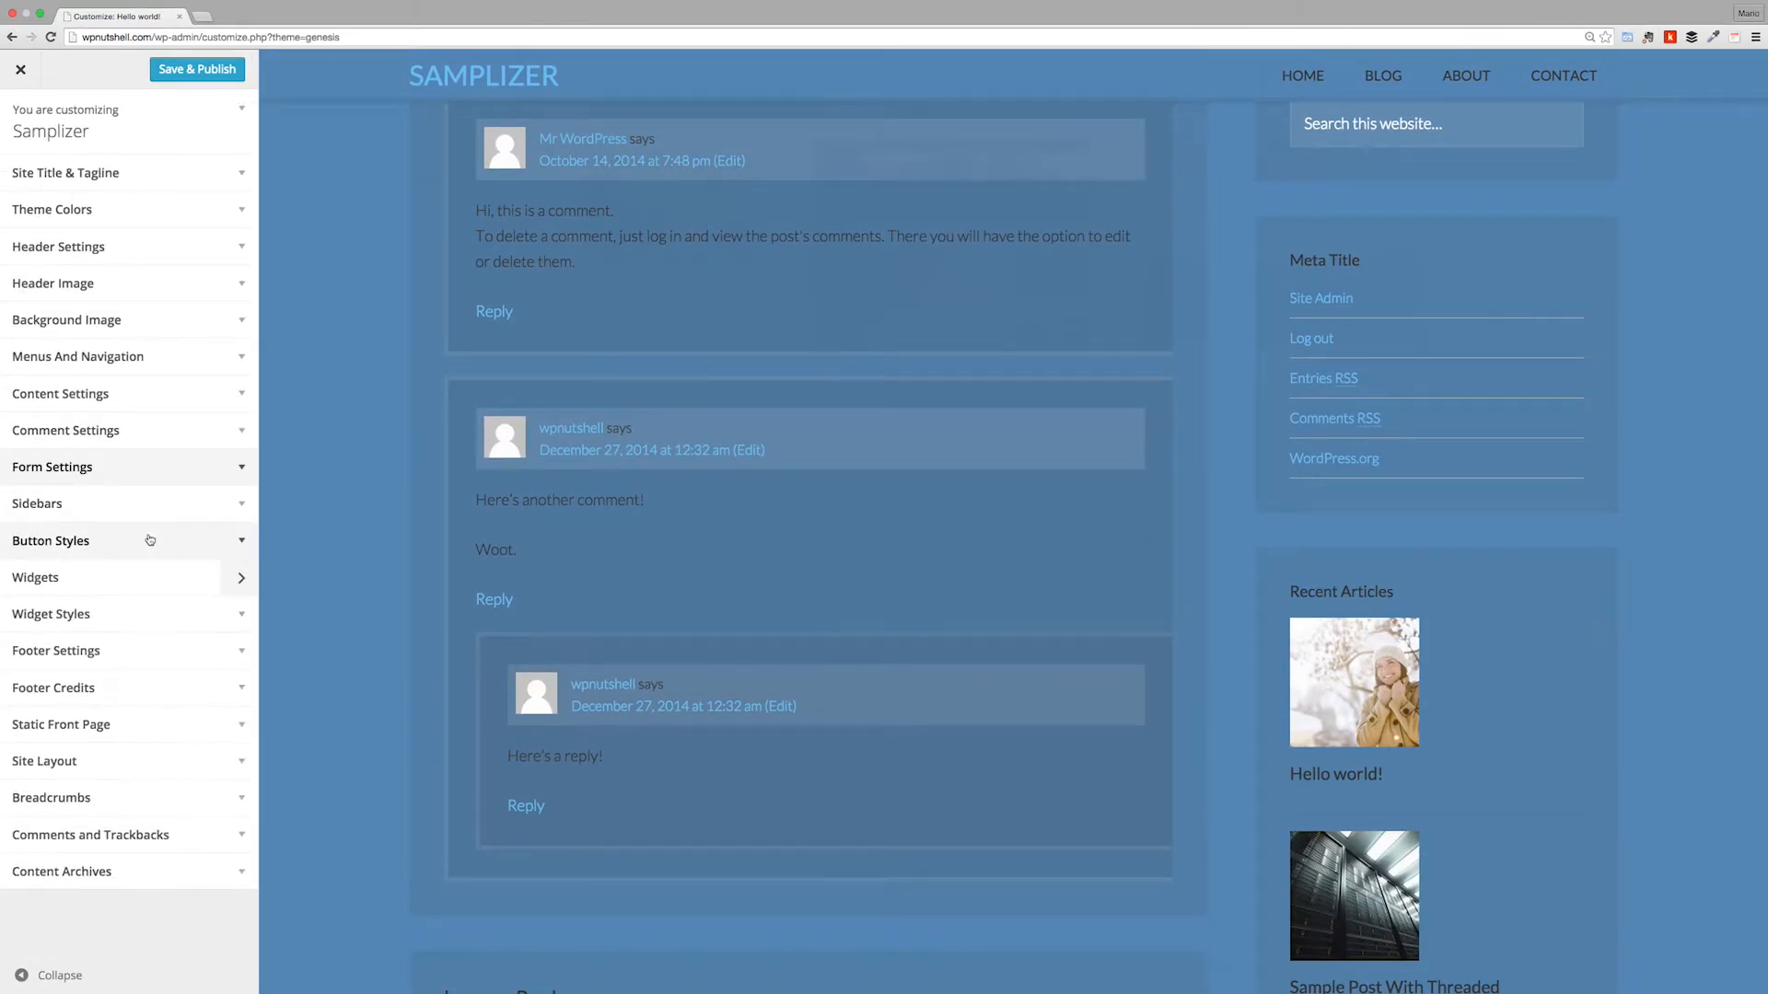
{"action": "left_click", "coordinate": [158, 503]}
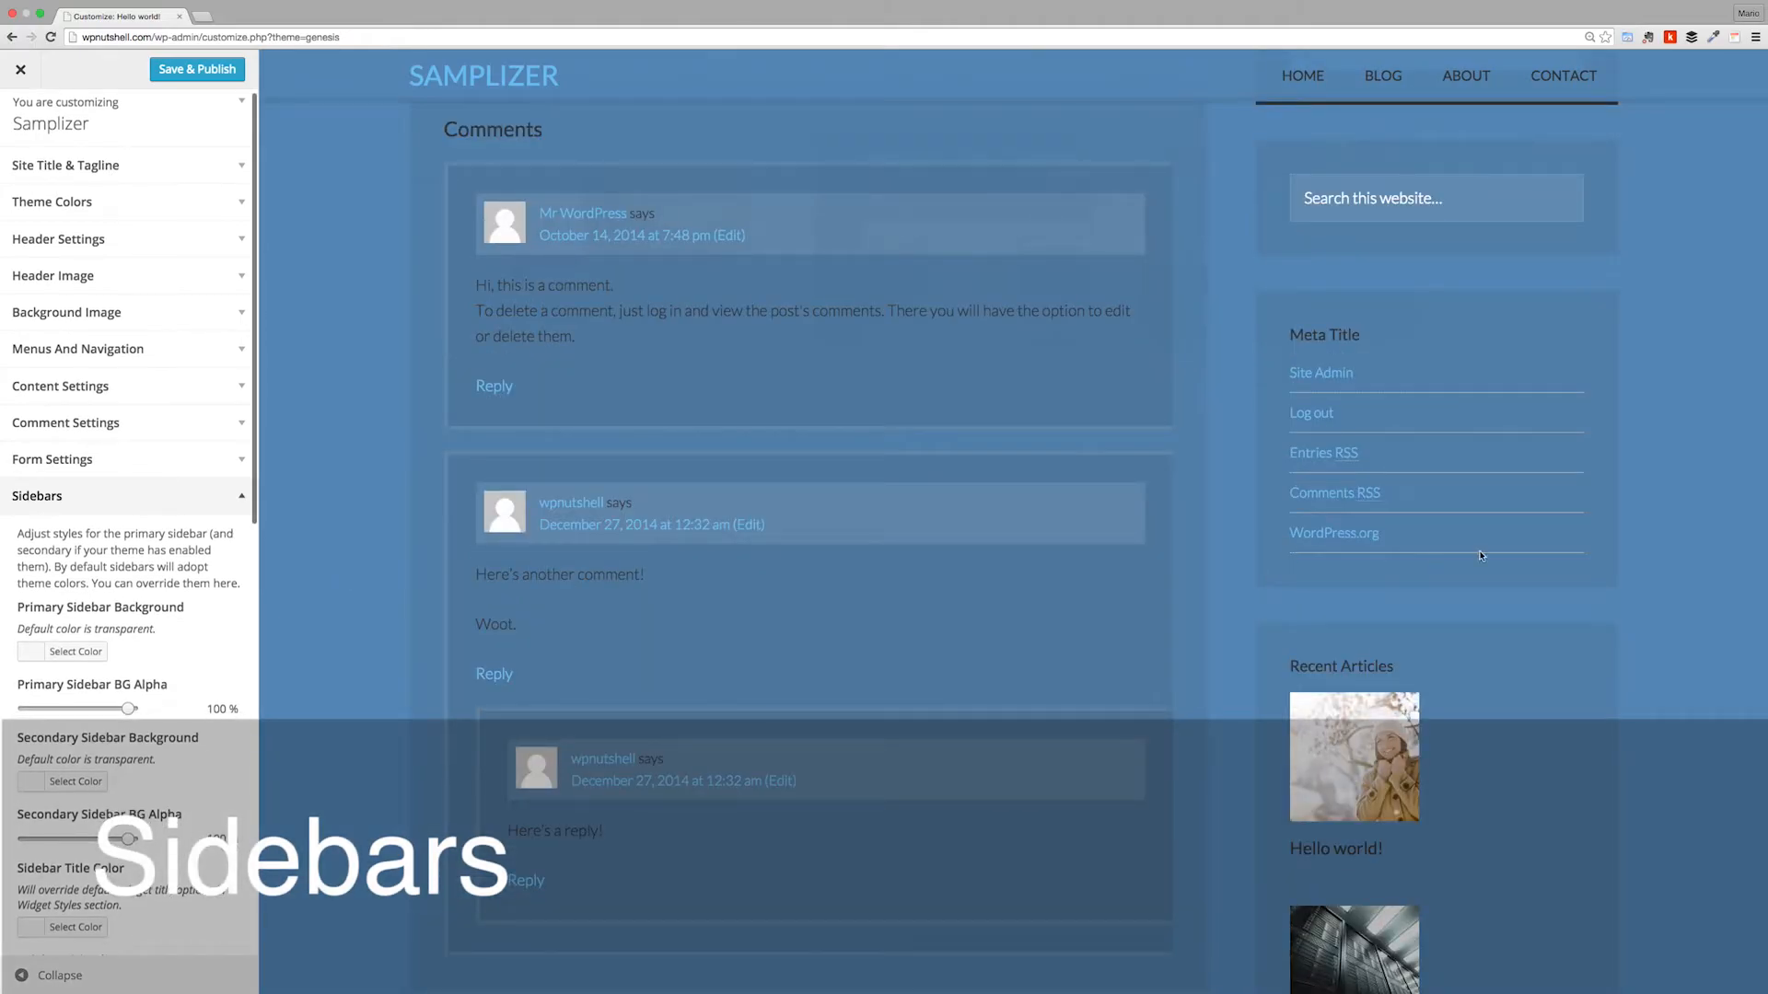
{"action": "left_click", "coordinate": [45, 651]}
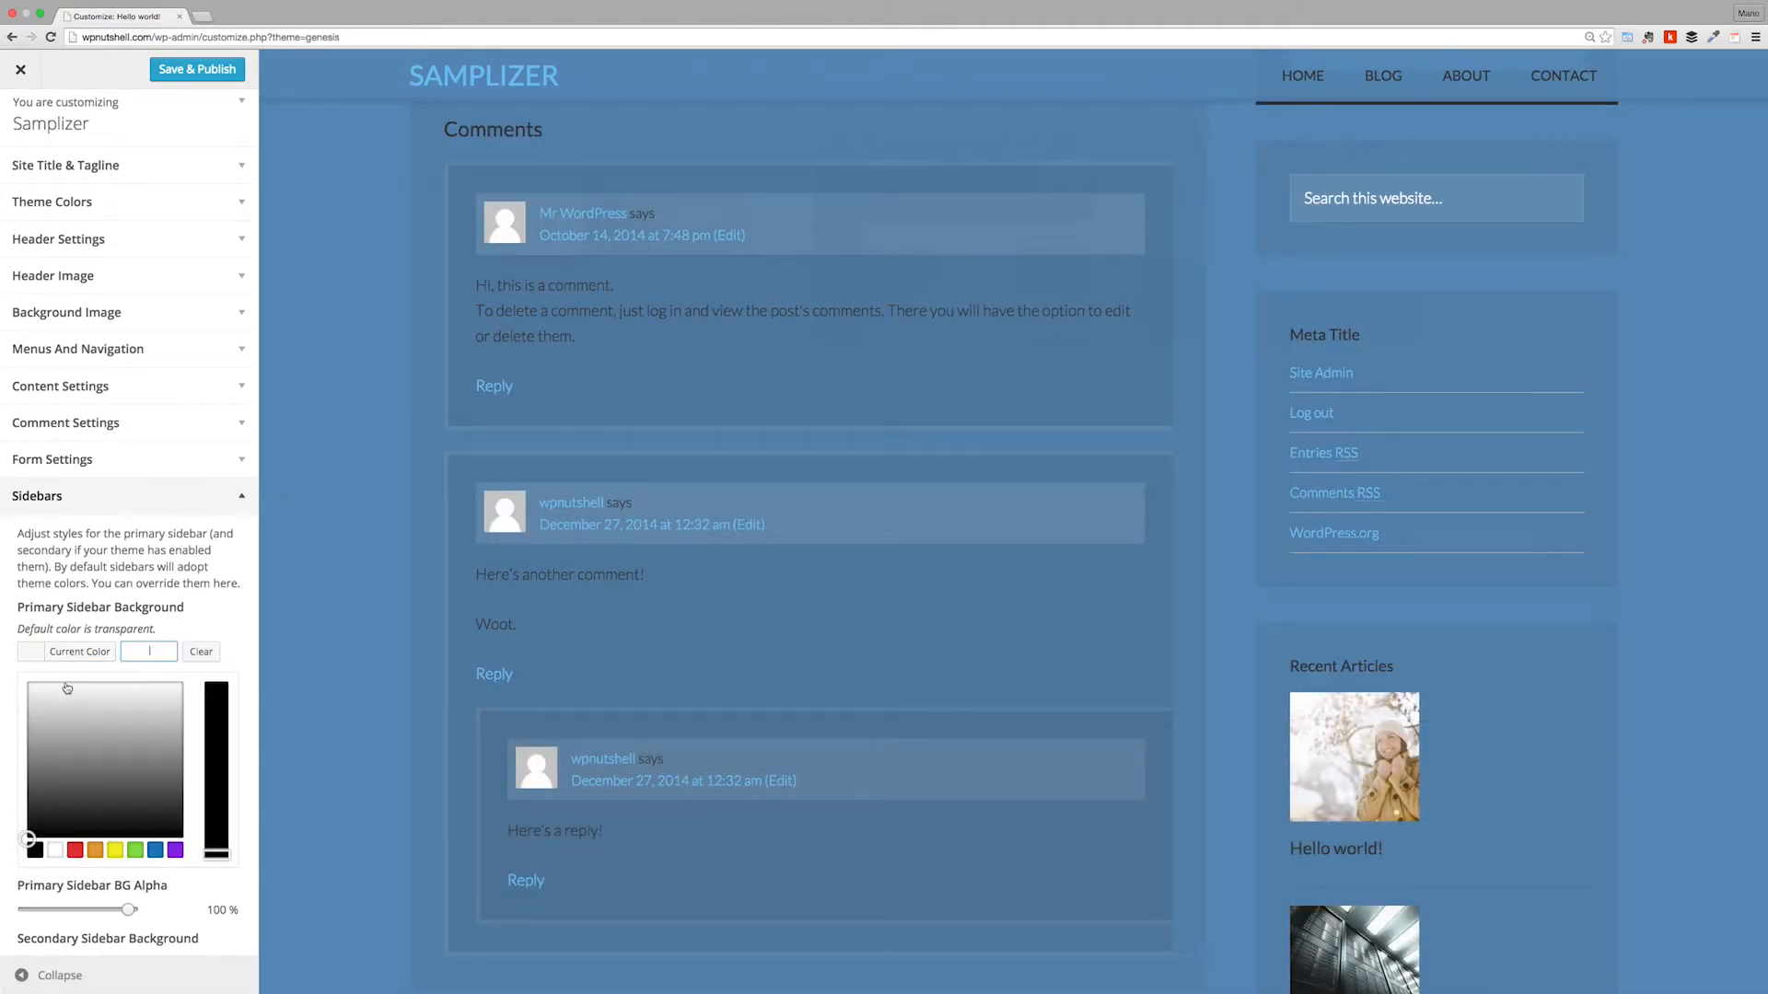
{"action": "left_click", "coordinate": [246, 616]}
{"action": "scroll", "coordinate": [217, 765], "scroll_direction": "down", "scroll_amount": 3}
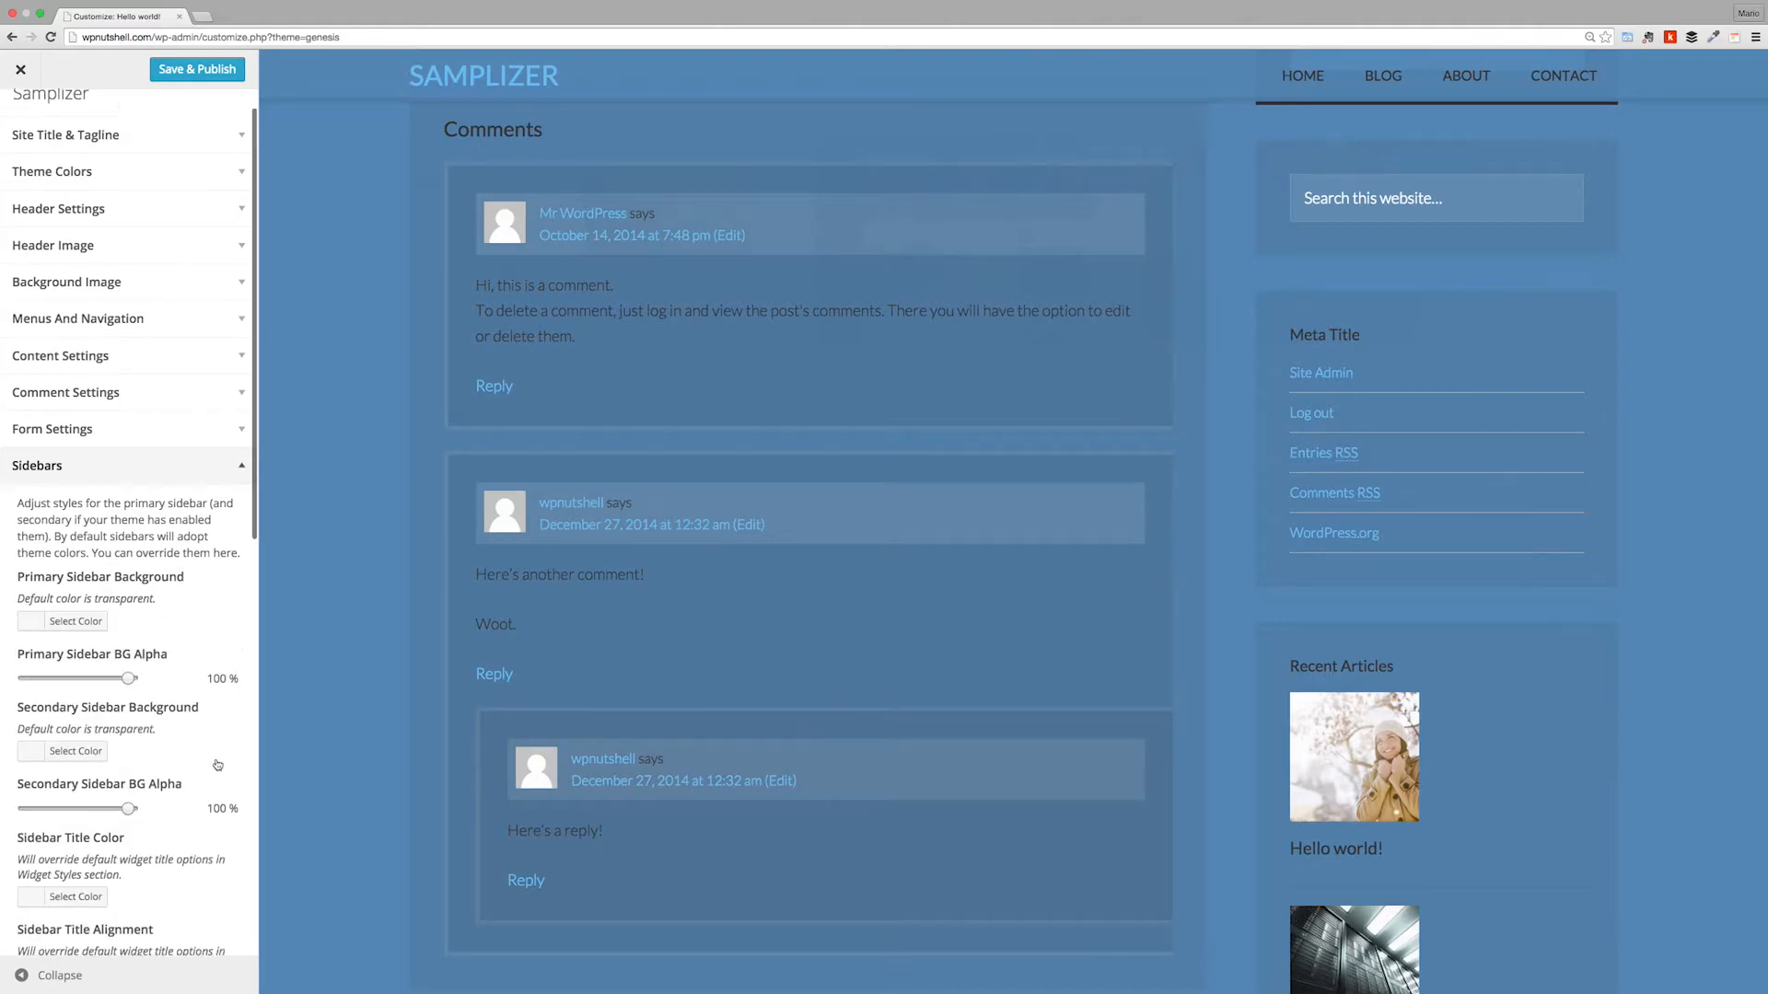
{"action": "scroll", "coordinate": [217, 765], "scroll_direction": "down", "scroll_amount": 2}
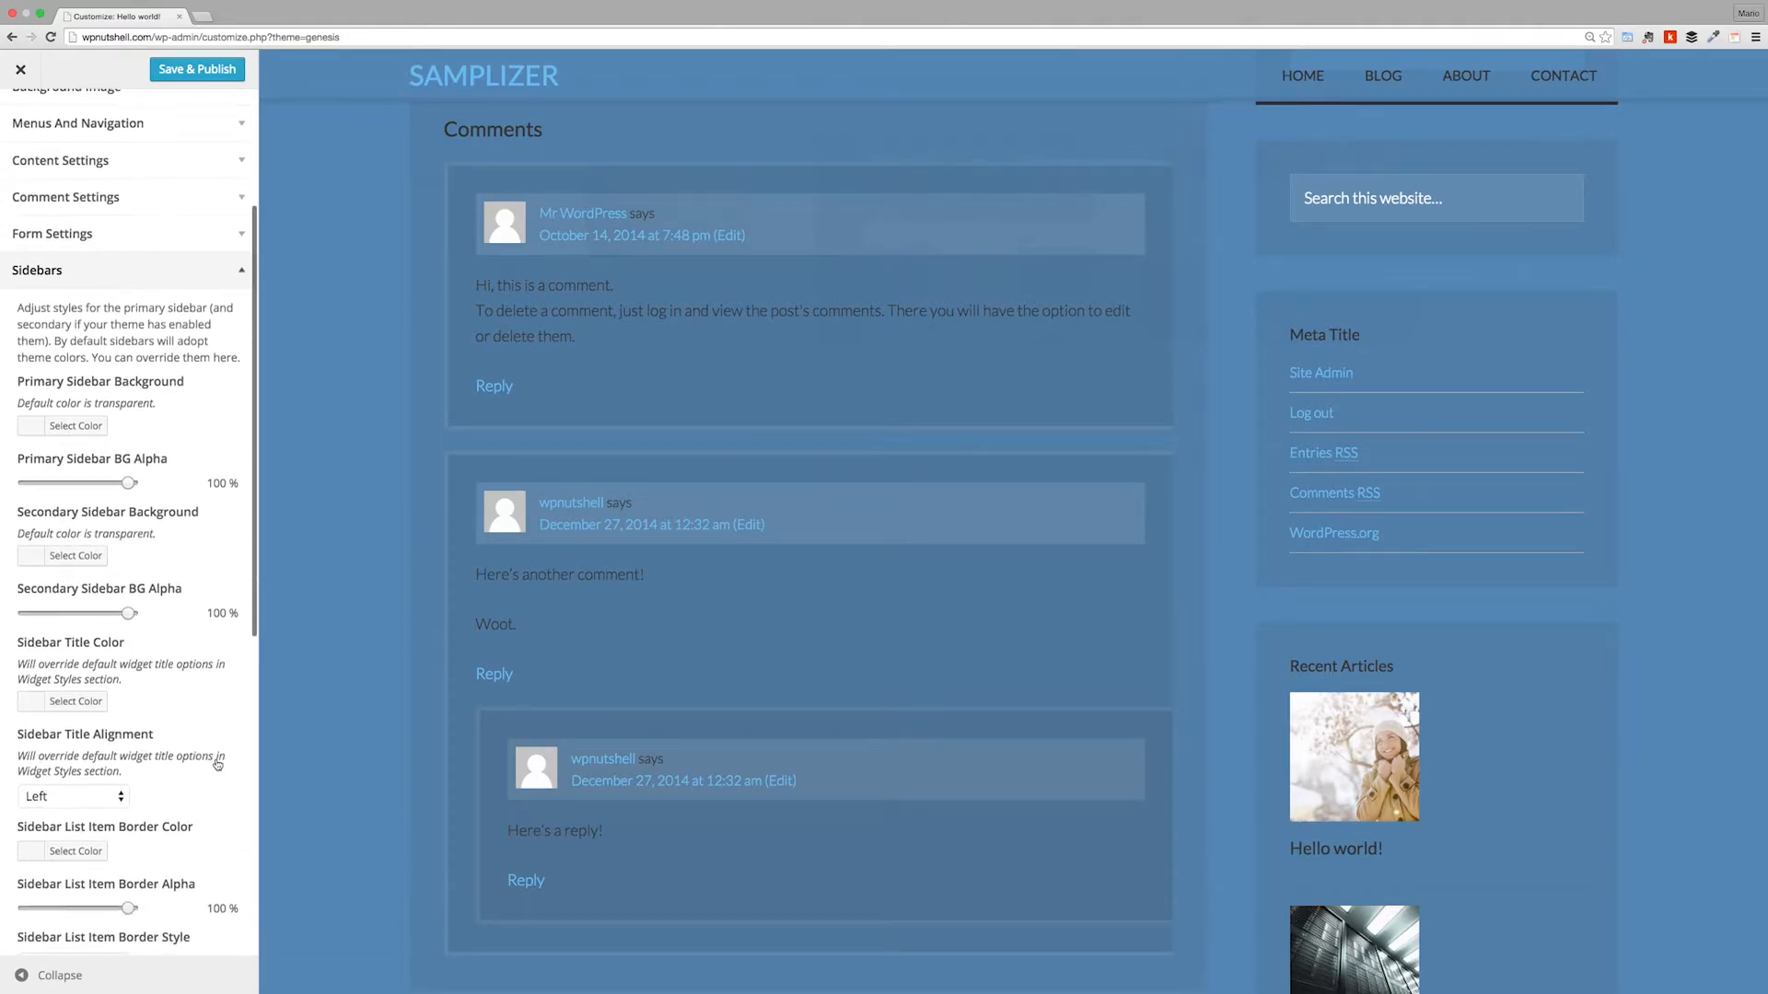
{"action": "scroll", "coordinate": [217, 765], "scroll_direction": "down", "scroll_amount": 1}
{"action": "scroll", "coordinate": [217, 763], "scroll_direction": "down", "scroll_amount": 2}
{"action": "scroll", "coordinate": [217, 763], "scroll_direction": "down", "scroll_amount": 2}
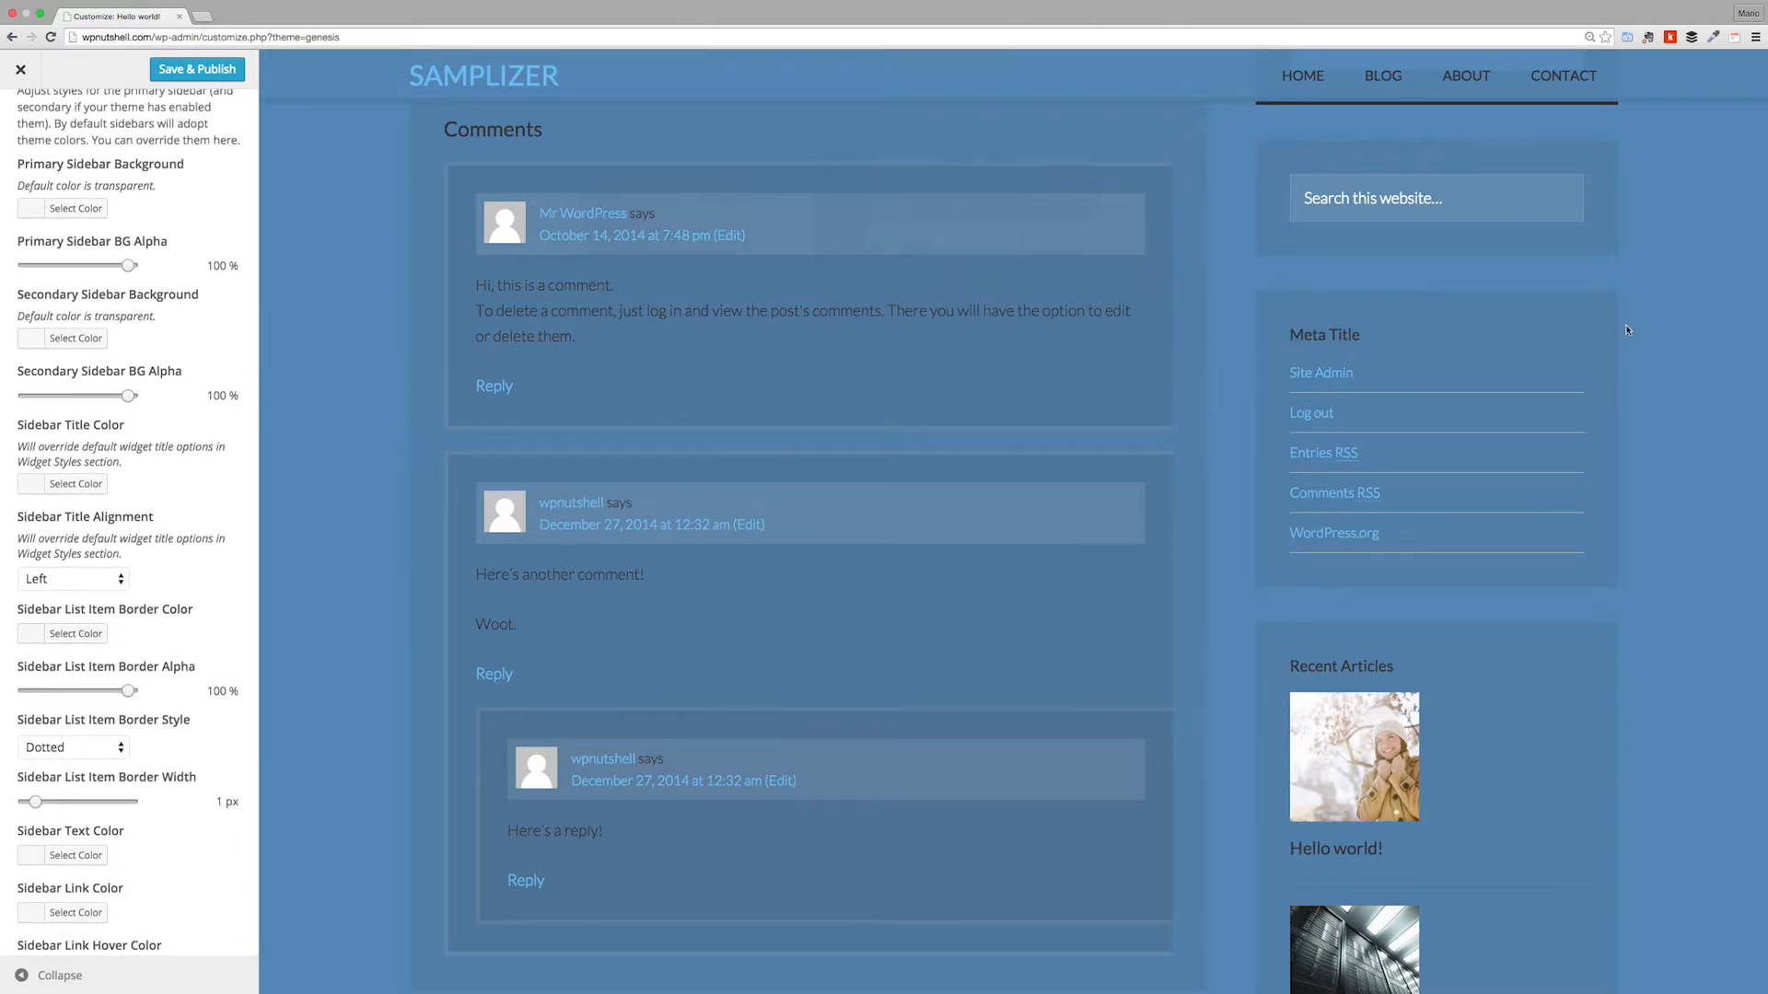
Step: Set the Sidebar List Item Border Color to white, its style to Solid and its alpha to 10%
{"action": "left_click", "coordinate": [92, 636]}
{"action": "left_click", "coordinate": [230, 592]}
{"action": "left_click", "coordinate": [118, 748]}
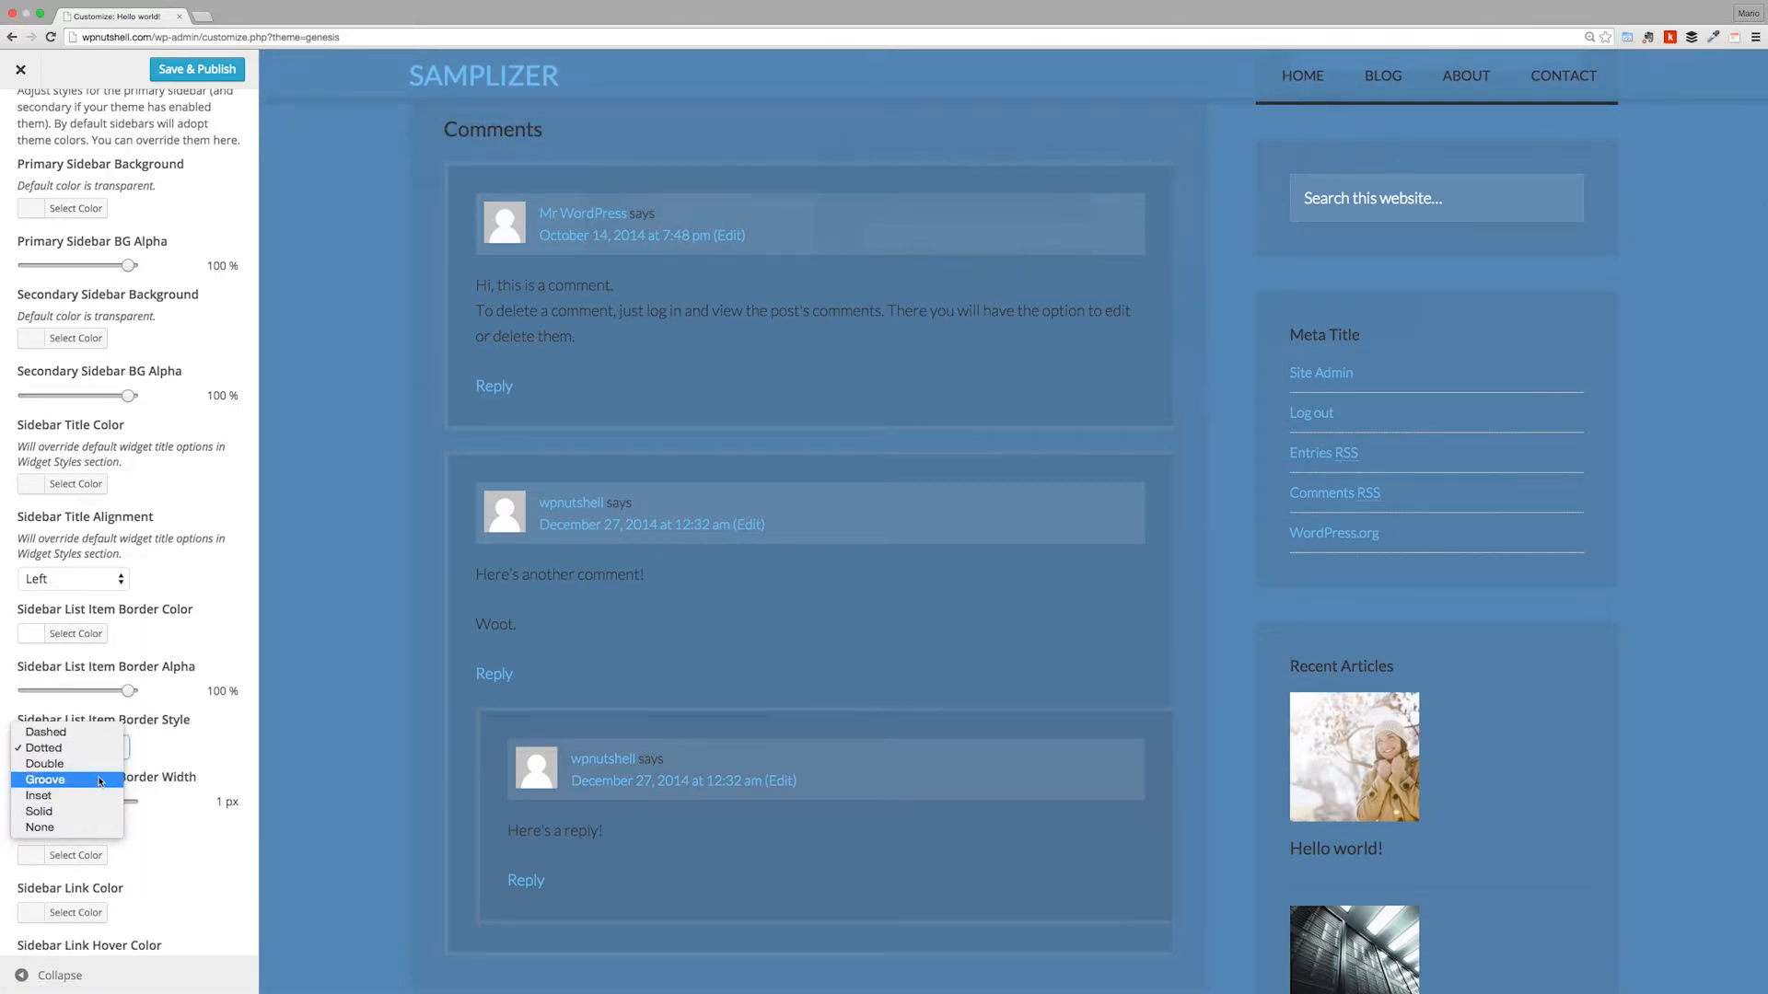
{"action": "left_click", "coordinate": [92, 811]}
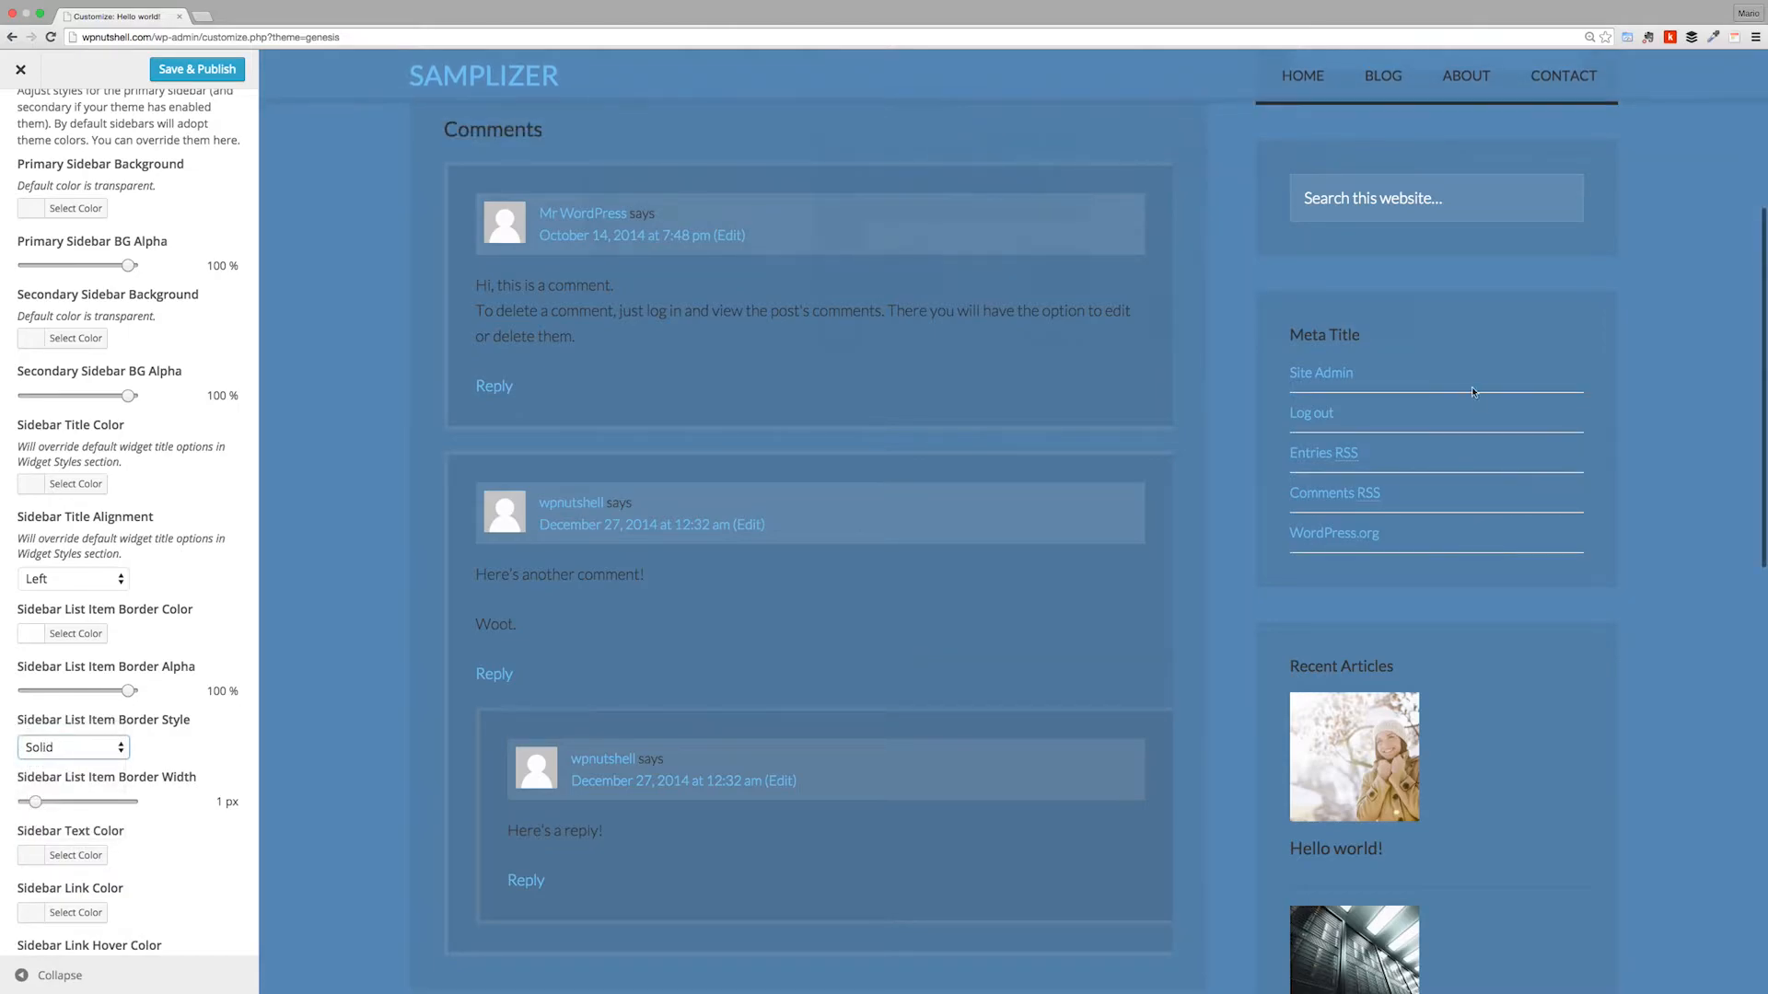
{"action": "left_click_drag", "start_coordinate": [130, 693], "coordinate": [41, 706]}
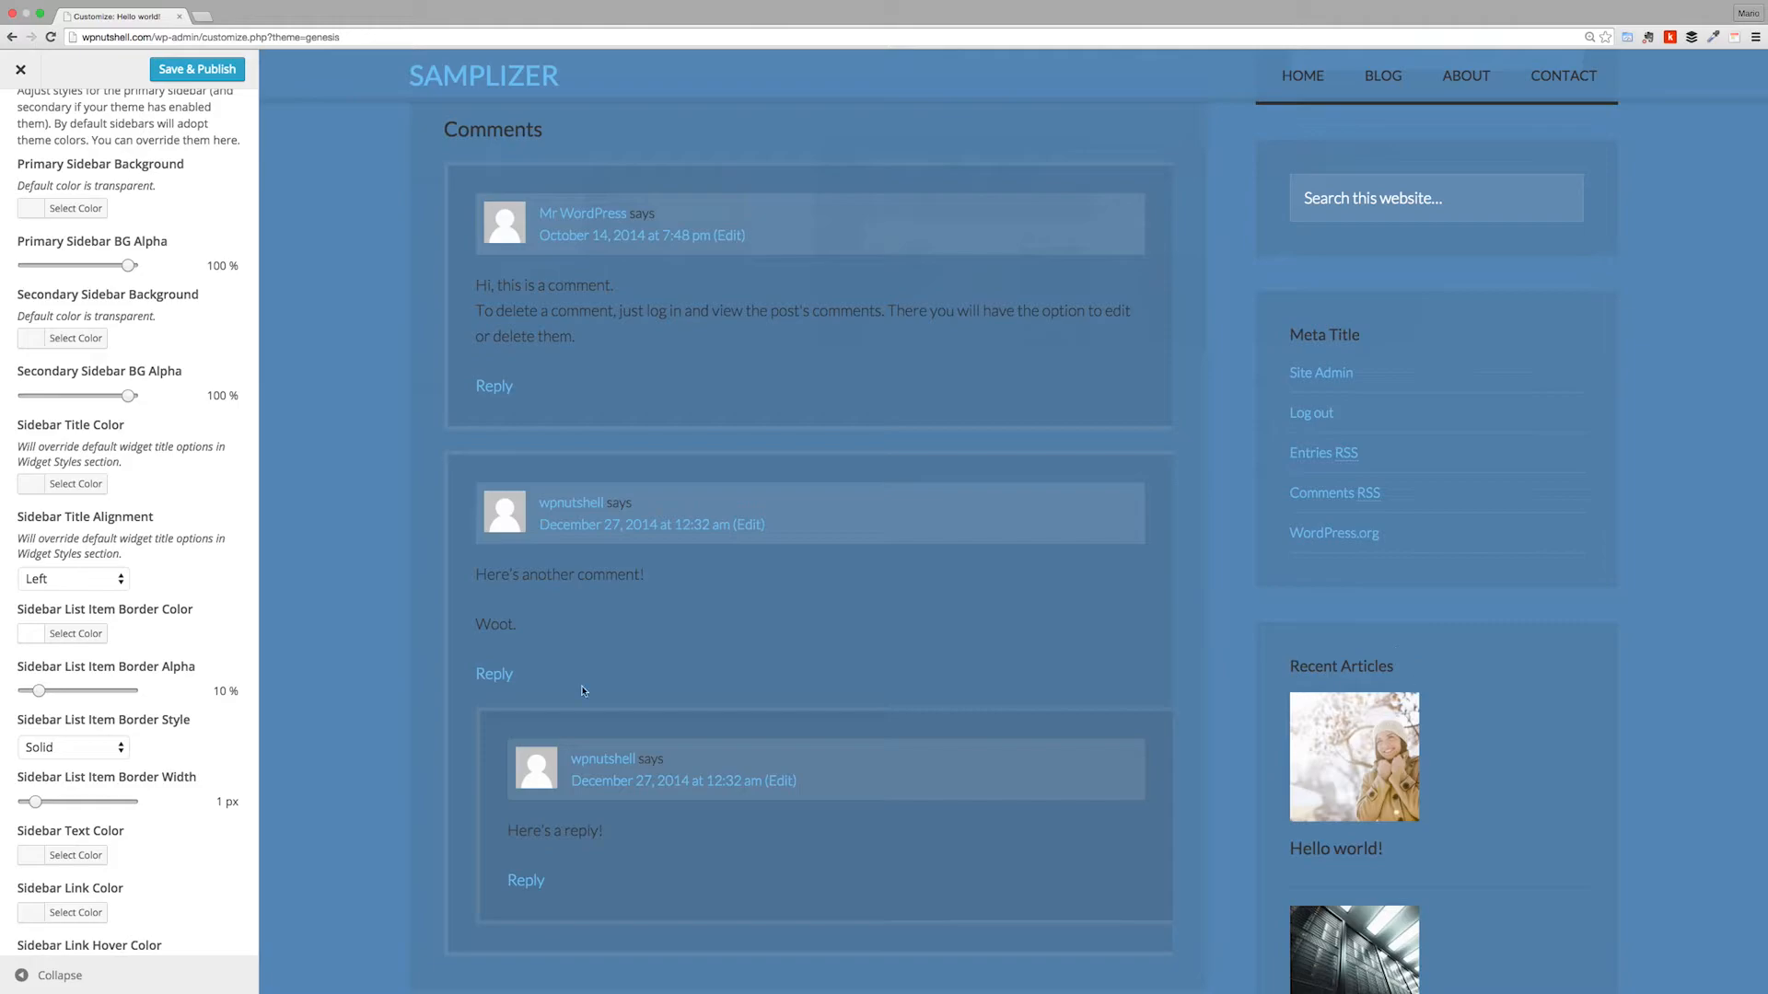
Step: Close Sidebars, examine the Button Styles options alongside the preview's comment form button, and collapse the section again
{"action": "scroll", "coordinate": [207, 567], "scroll_direction": "up", "scroll_amount": 5}
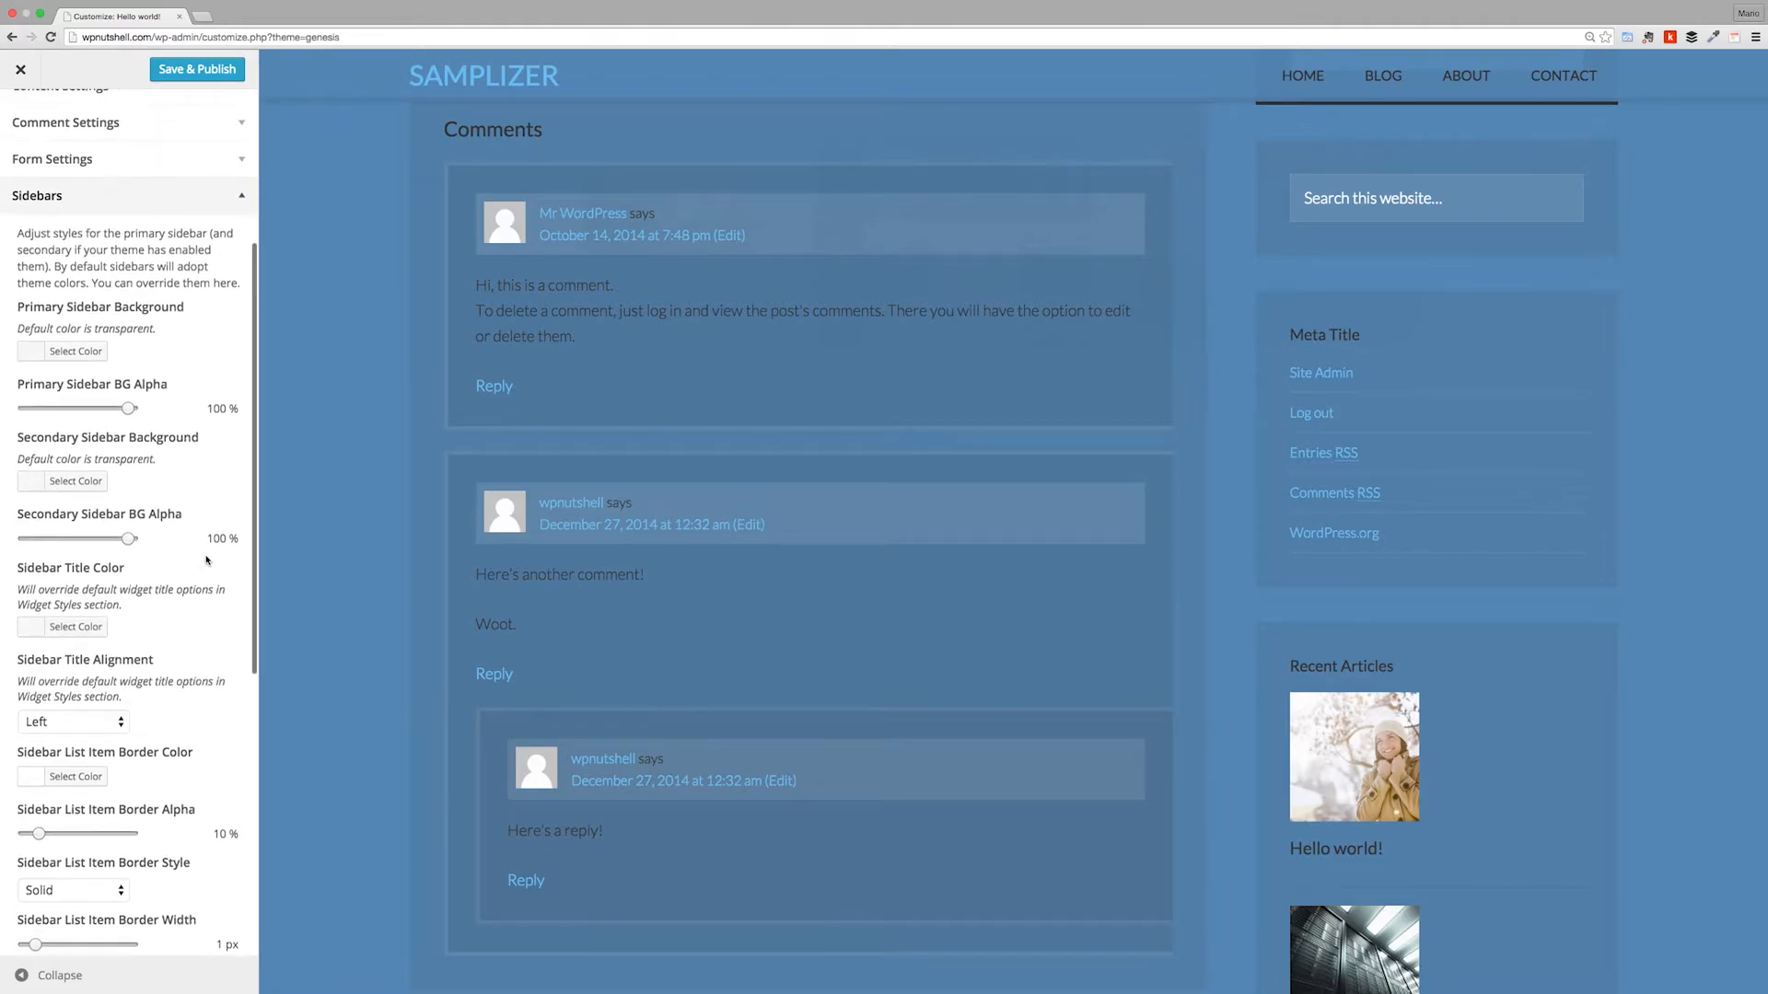
{"action": "left_click", "coordinate": [237, 195]}
{"action": "left_click", "coordinate": [111, 541]}
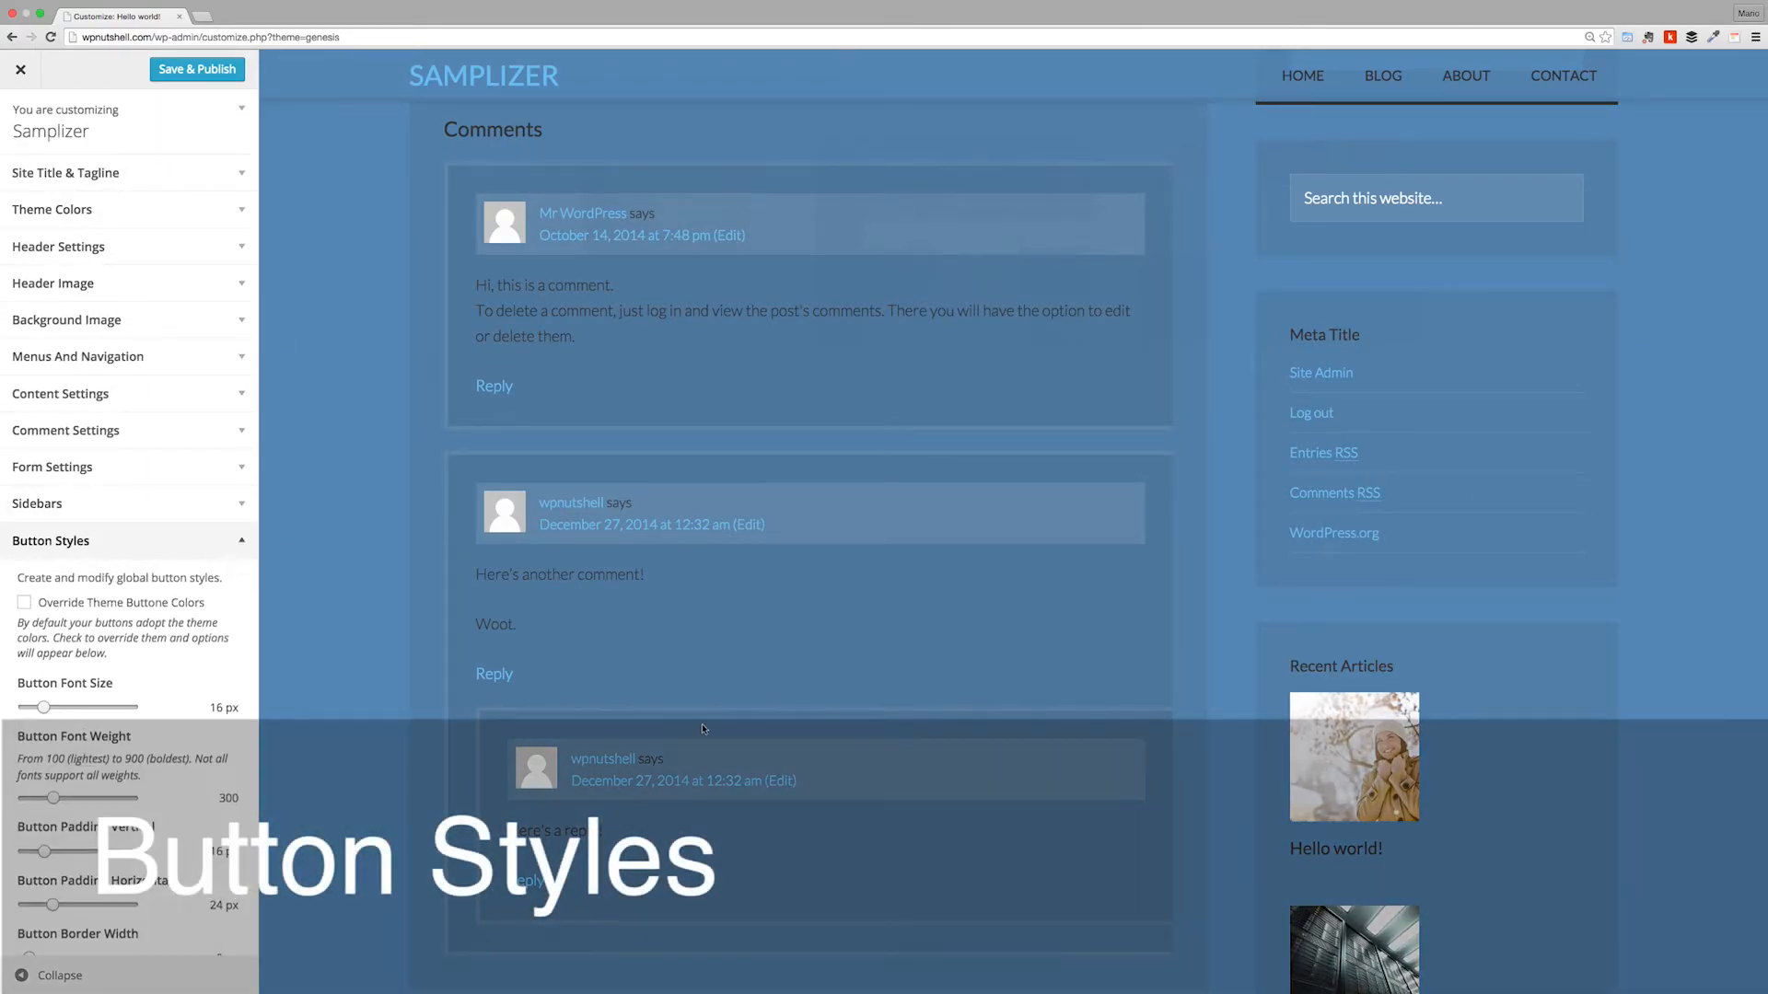
{"action": "scroll", "coordinate": [703, 724], "scroll_direction": "down", "scroll_amount": 6}
{"action": "scroll", "coordinate": [703, 725], "scroll_direction": "down", "scroll_amount": 3}
{"action": "scroll", "coordinate": [241, 738], "scroll_direction": "down", "scroll_amount": 1}
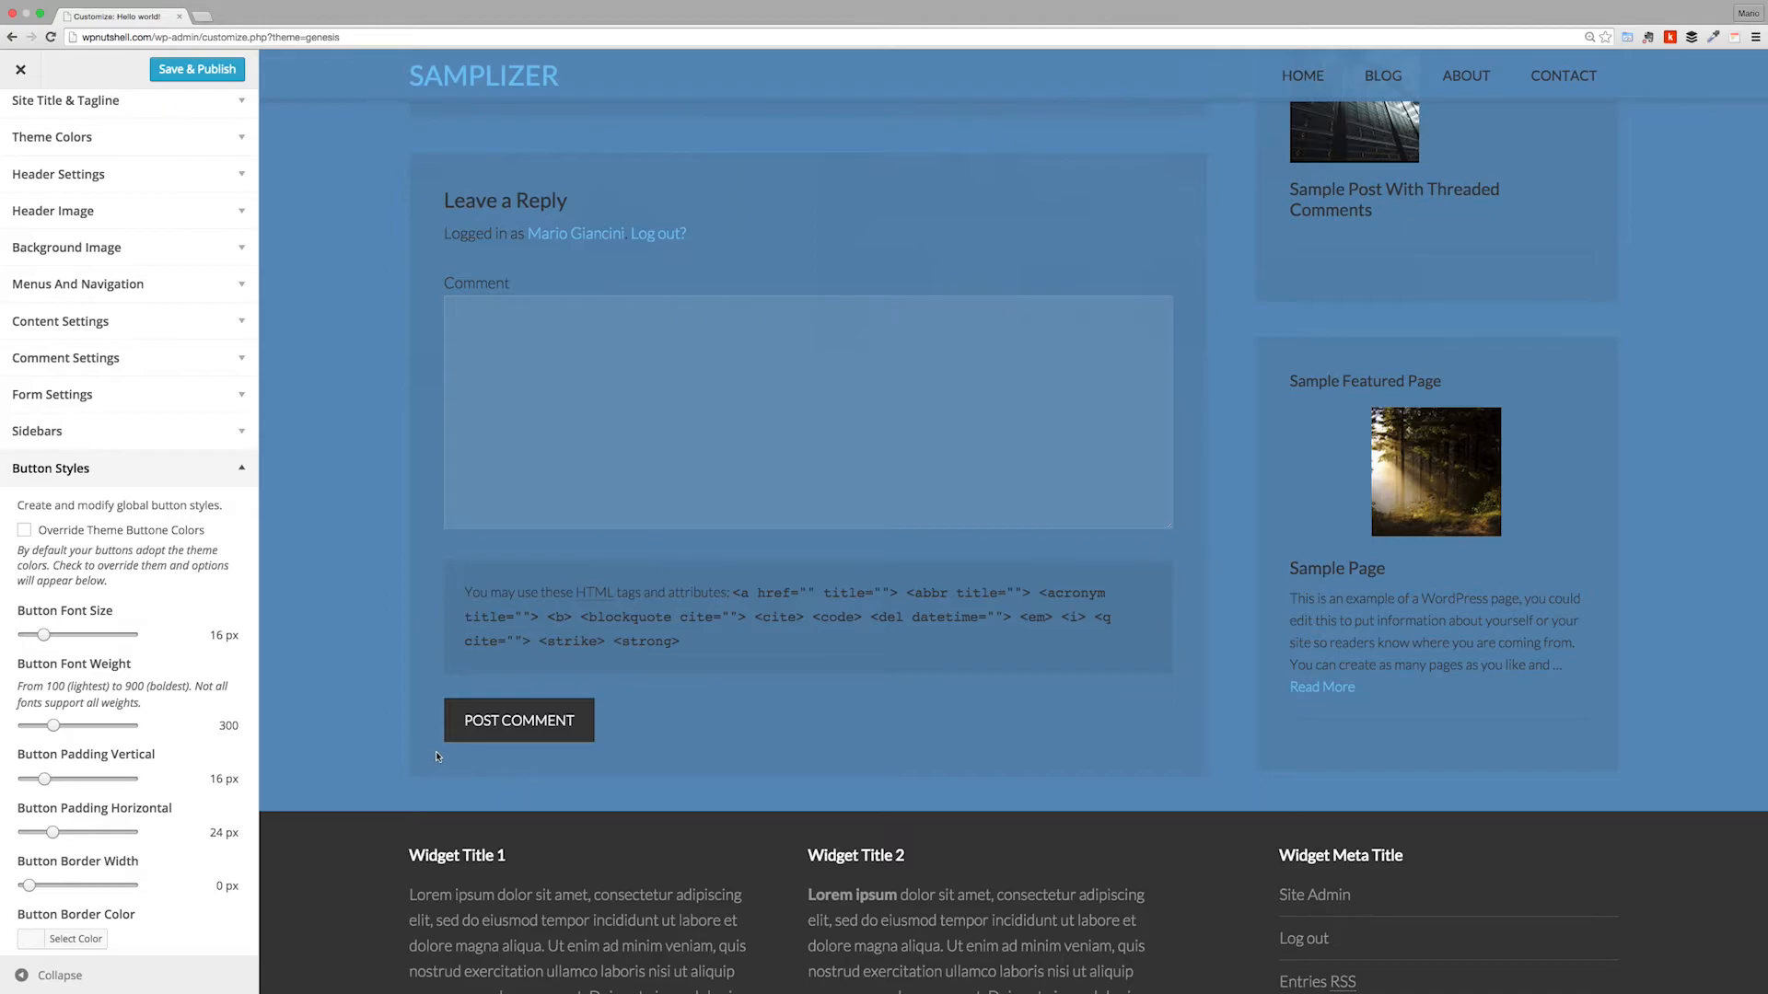
{"action": "left_click", "coordinate": [239, 472]}
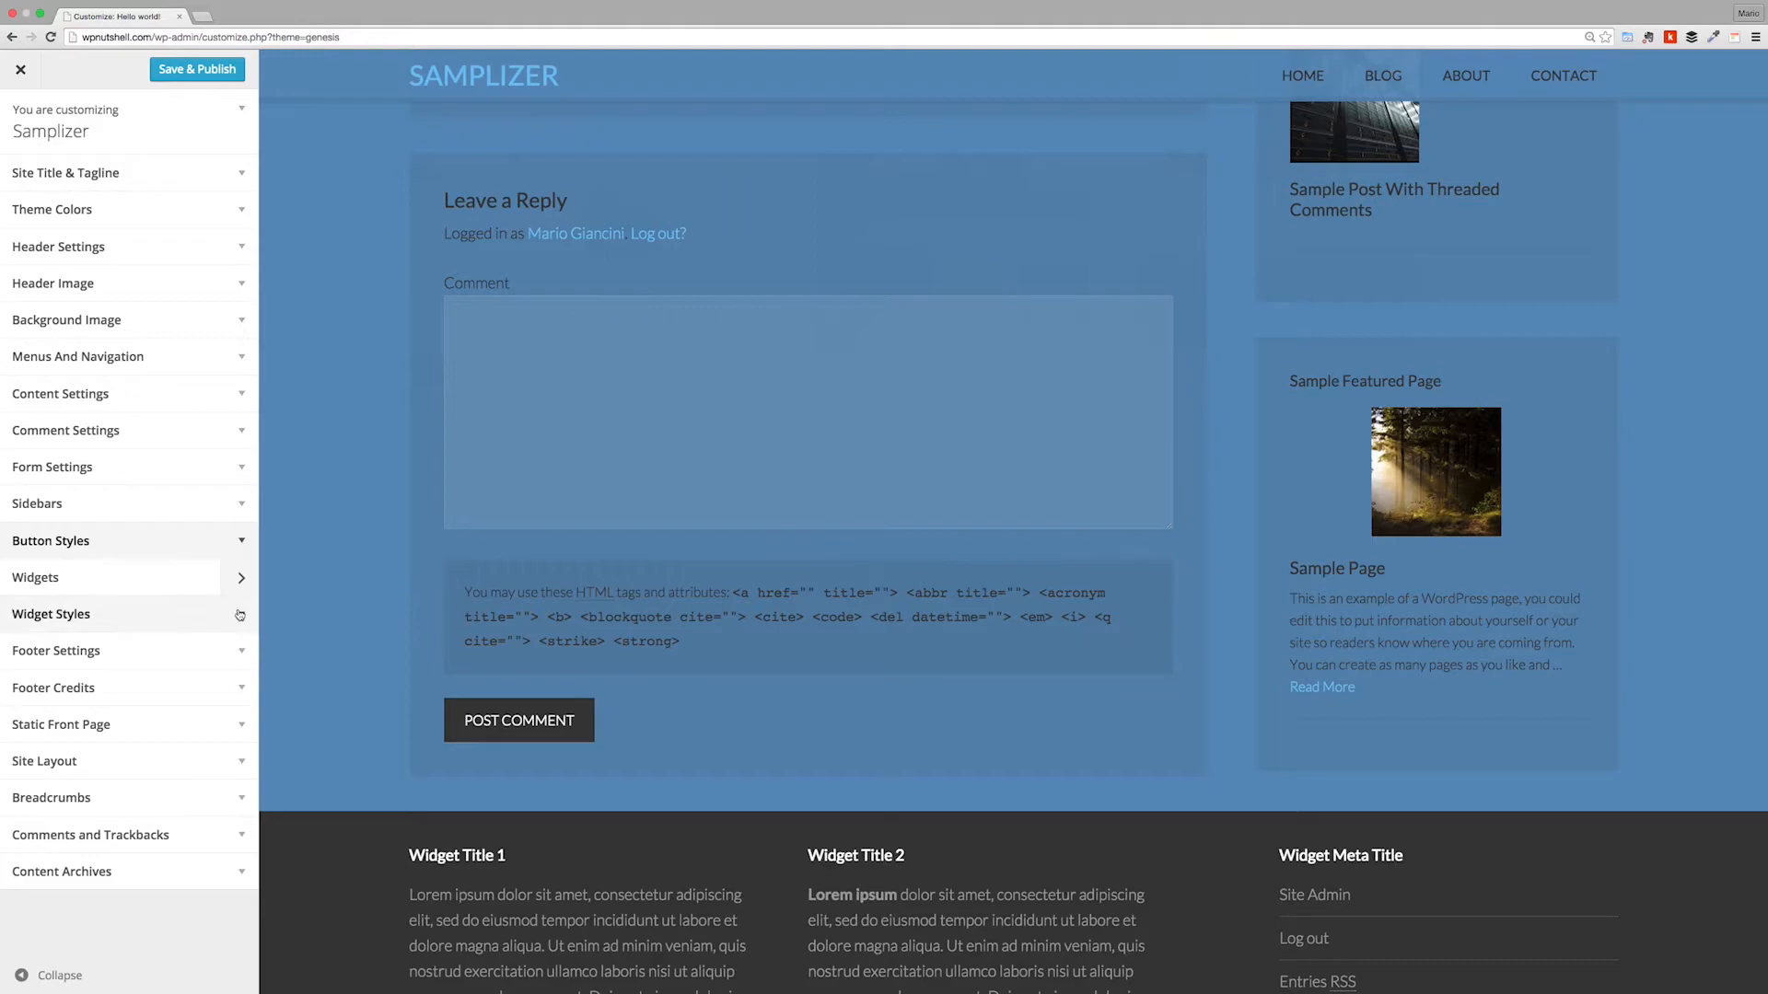
Step: In Widget Styles, set the sidebar Widget Background Color to dark gray with 10% alpha and check the sidebar in the preview
{"action": "left_click", "coordinate": [241, 614]}
{"action": "scroll", "coordinate": [226, 661], "scroll_direction": "down", "scroll_amount": 1}
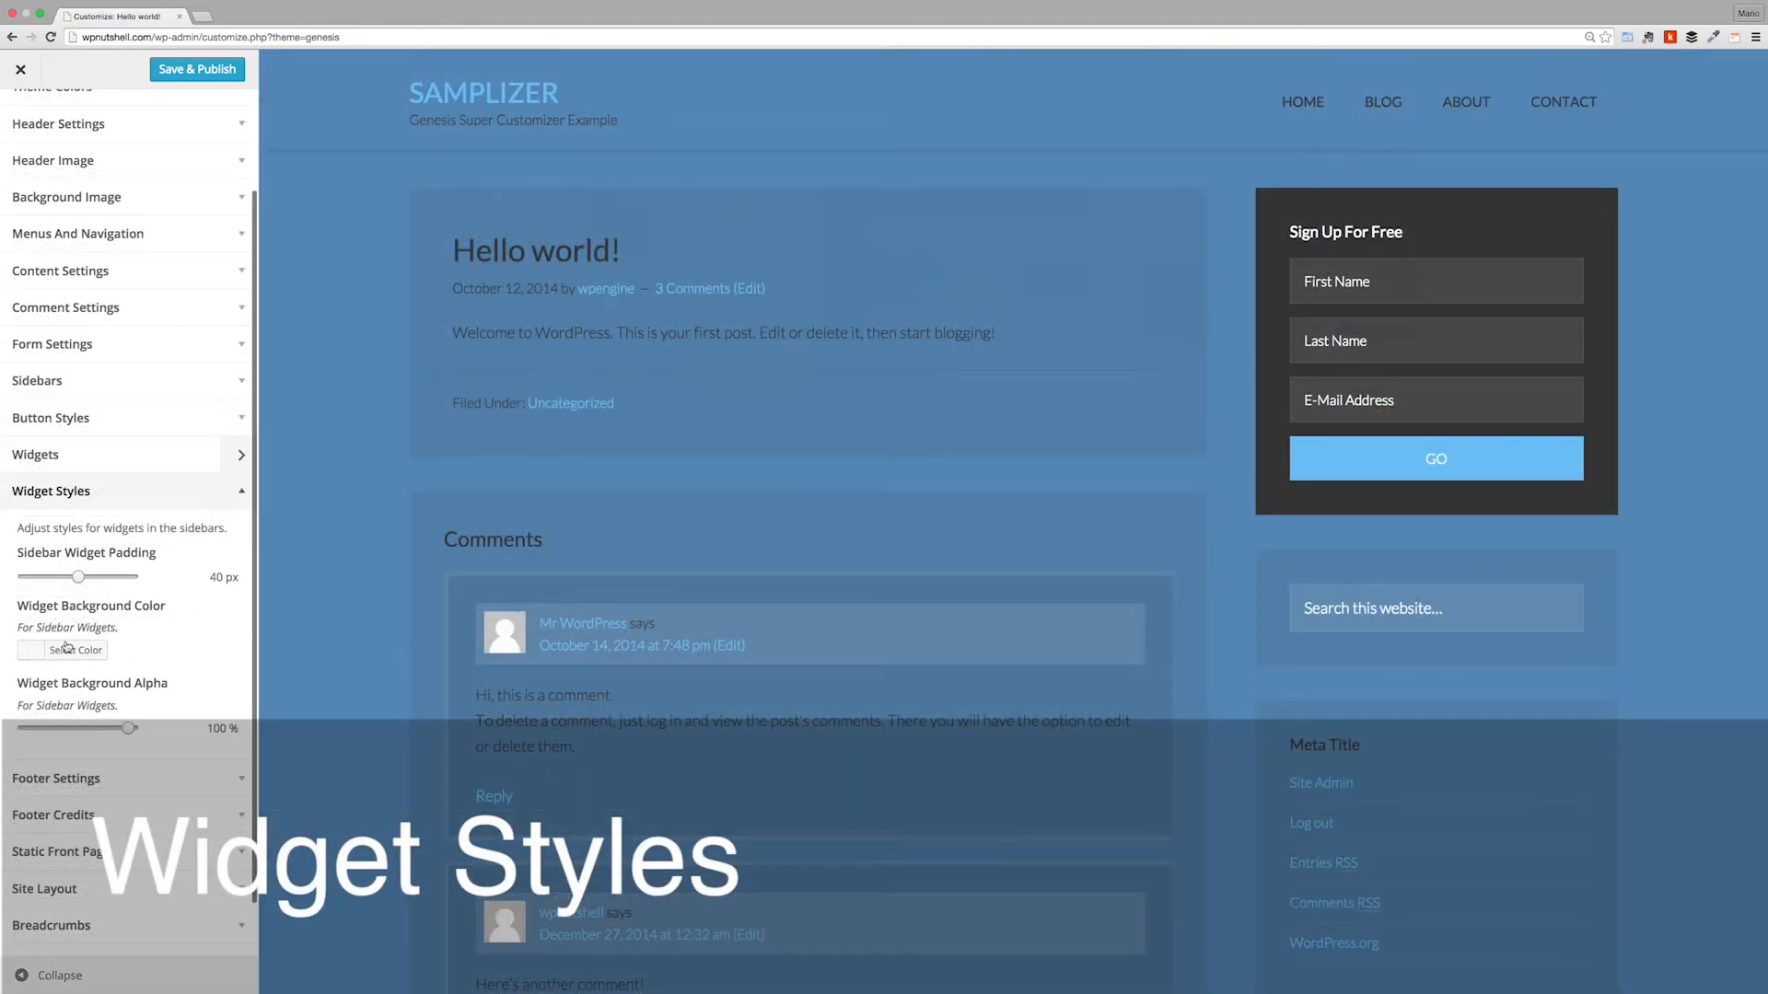
{"action": "left_click", "coordinate": [67, 648]}
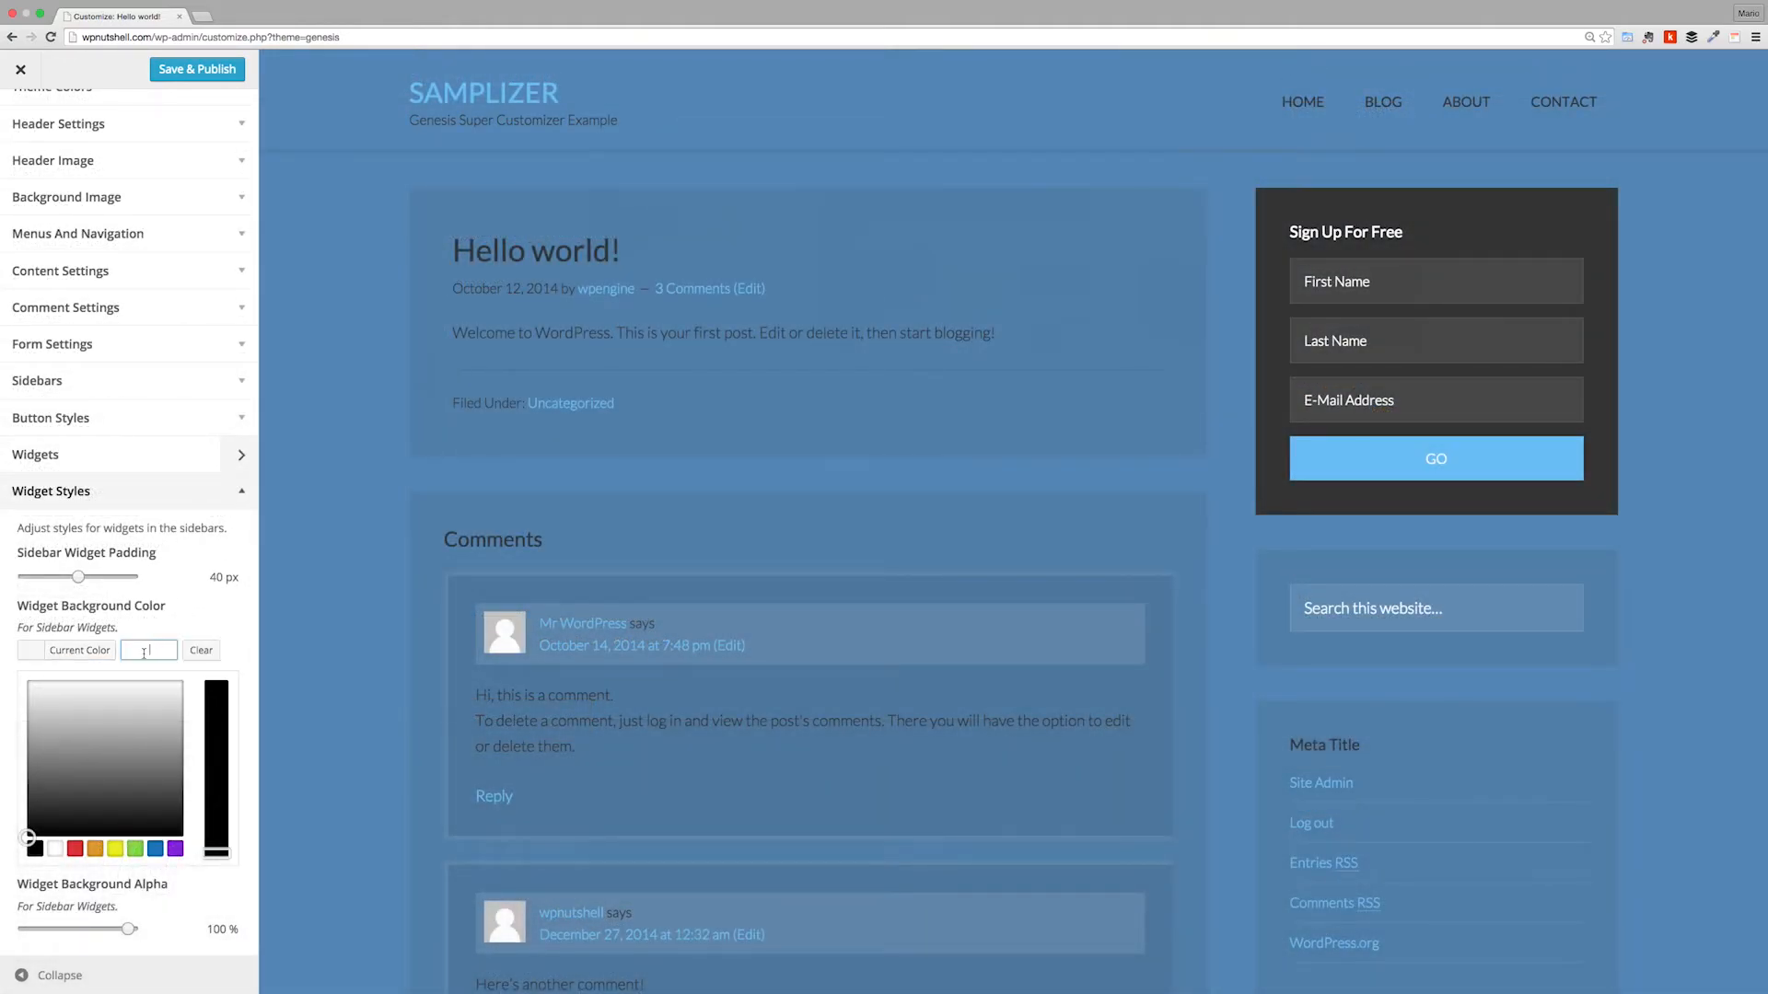
{"action": "left_click", "coordinate": [205, 634]}
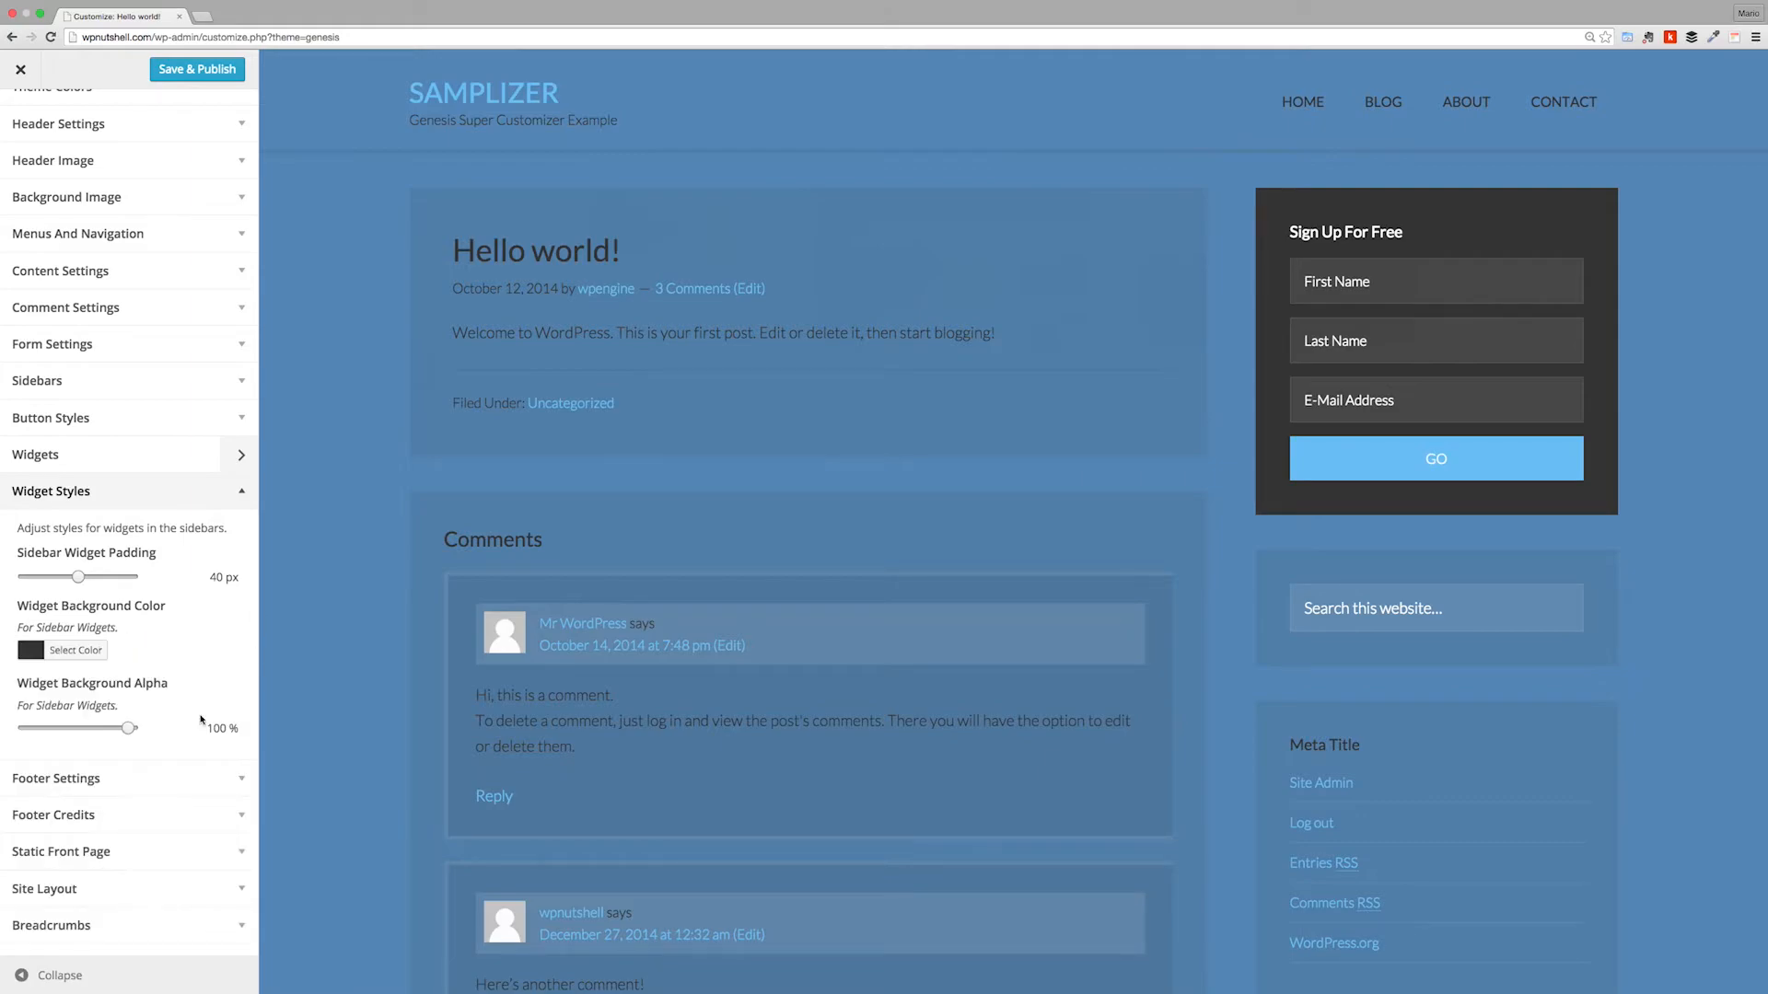
{"action": "left_click_drag", "start_coordinate": [128, 727], "coordinate": [39, 737]}
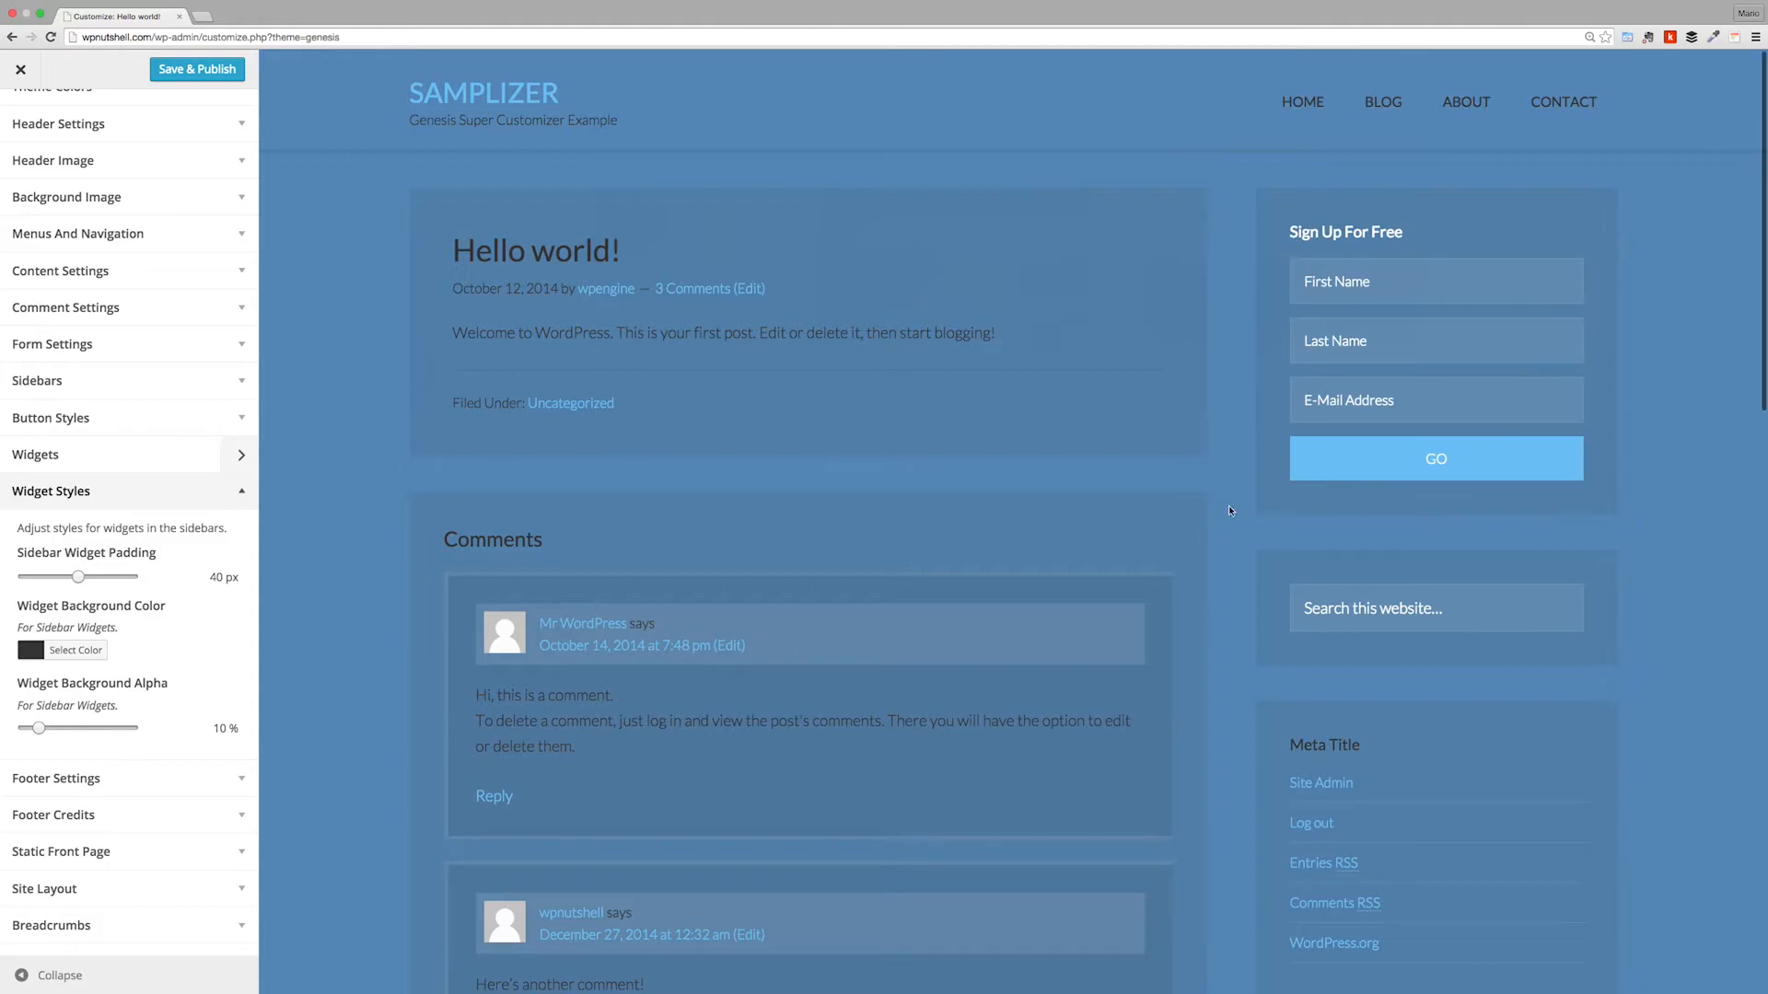
{"action": "scroll", "coordinate": [1310, 737], "scroll_direction": "down", "scroll_amount": 4}
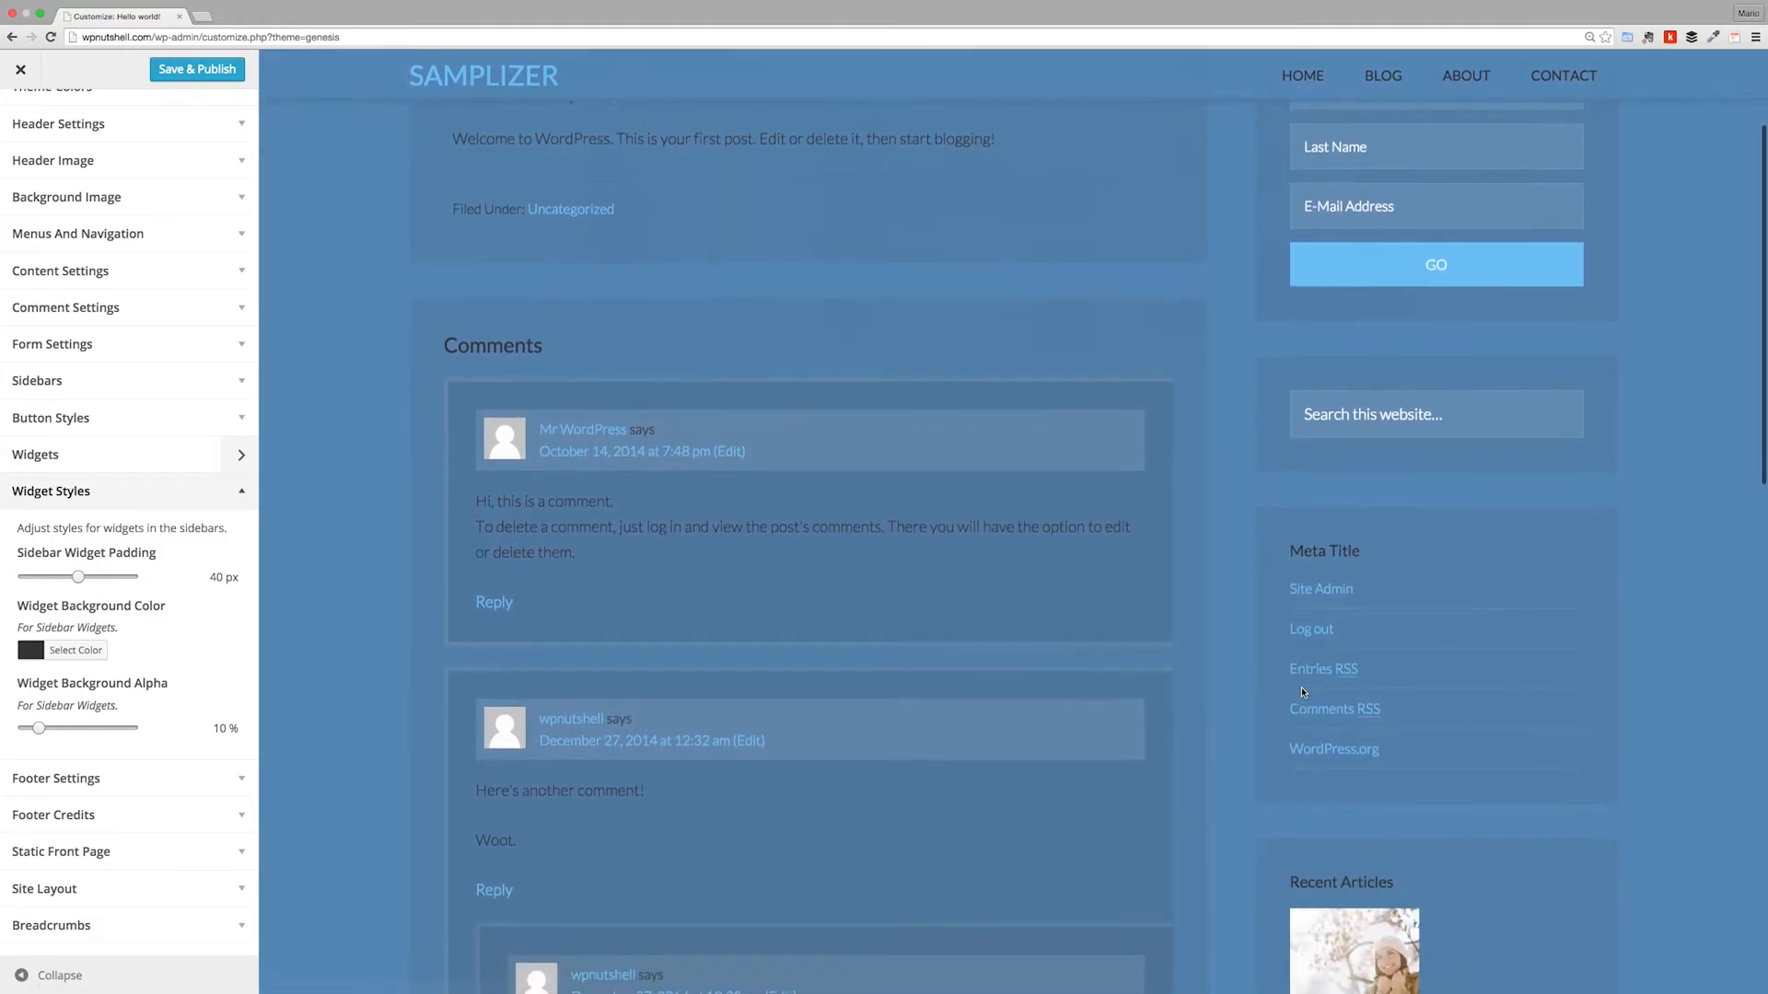
{"action": "scroll", "coordinate": [1274, 439], "scroll_direction": "up", "scroll_amount": 3}
{"action": "scroll", "coordinate": [1274, 439], "scroll_direction": "down", "scroll_amount": 7}
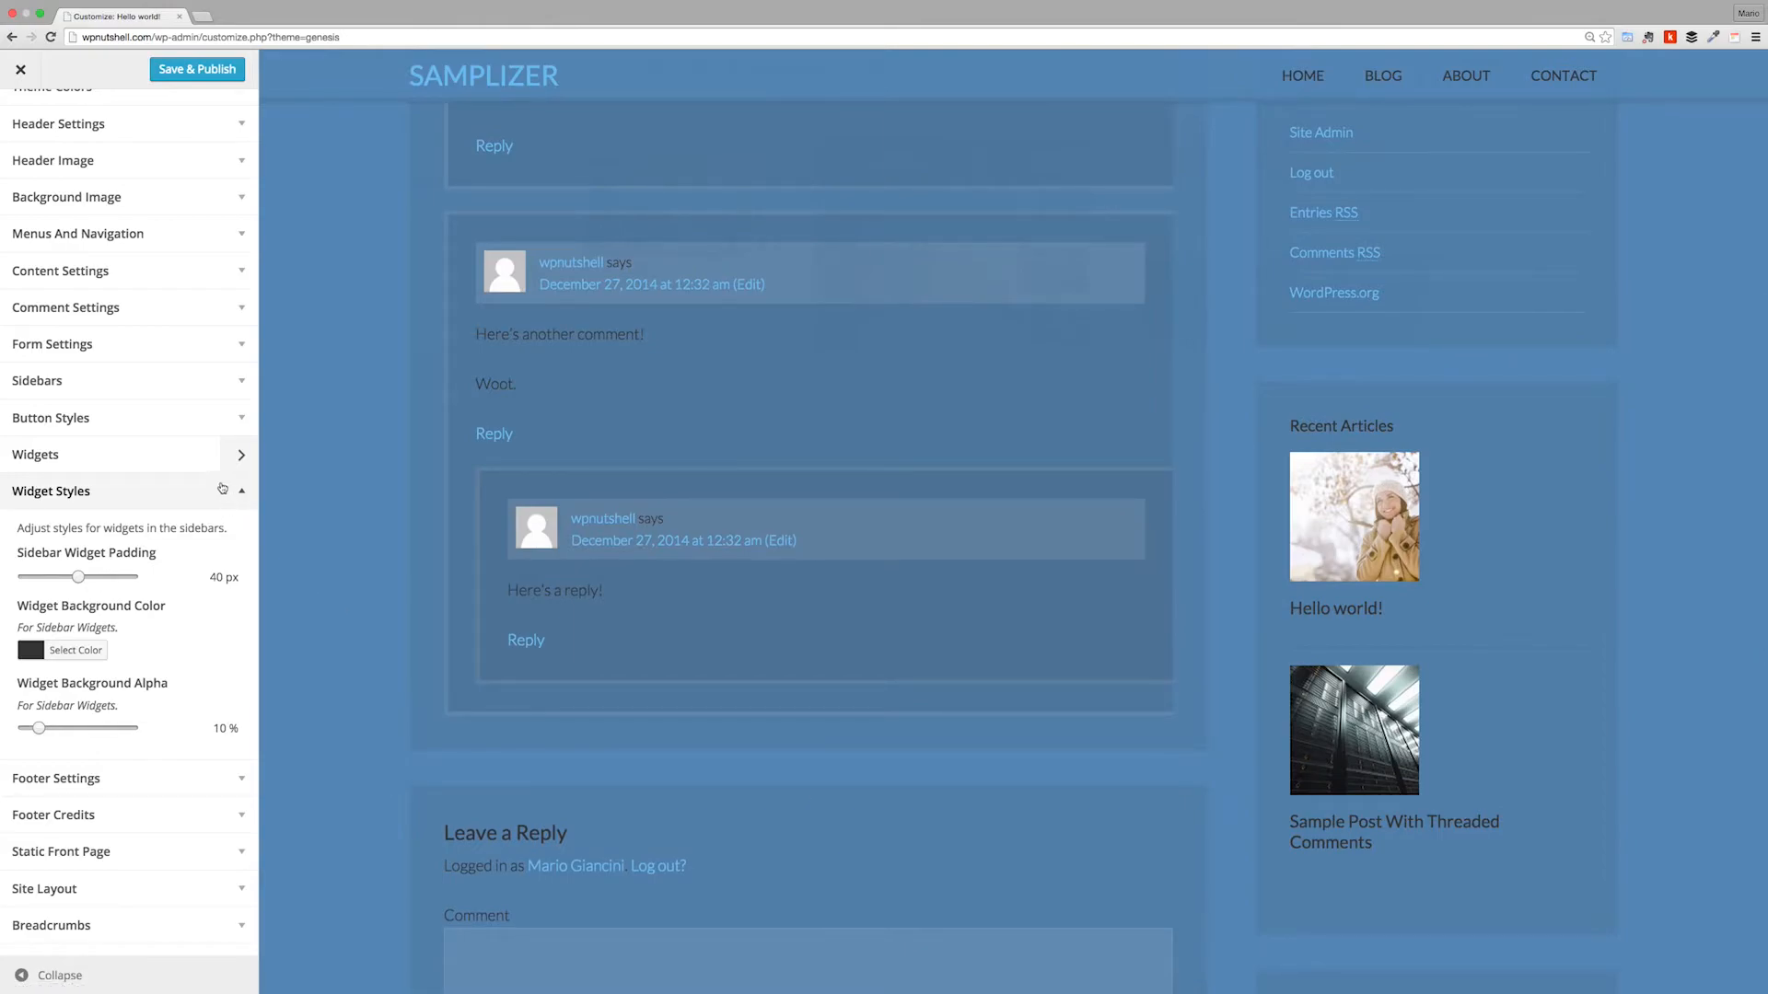
Step: Close Widget Styles and set the Footer List Item Border Style to Solid in Footer Settings
{"action": "left_click", "coordinate": [221, 487]}
{"action": "left_click", "coordinate": [232, 646]}
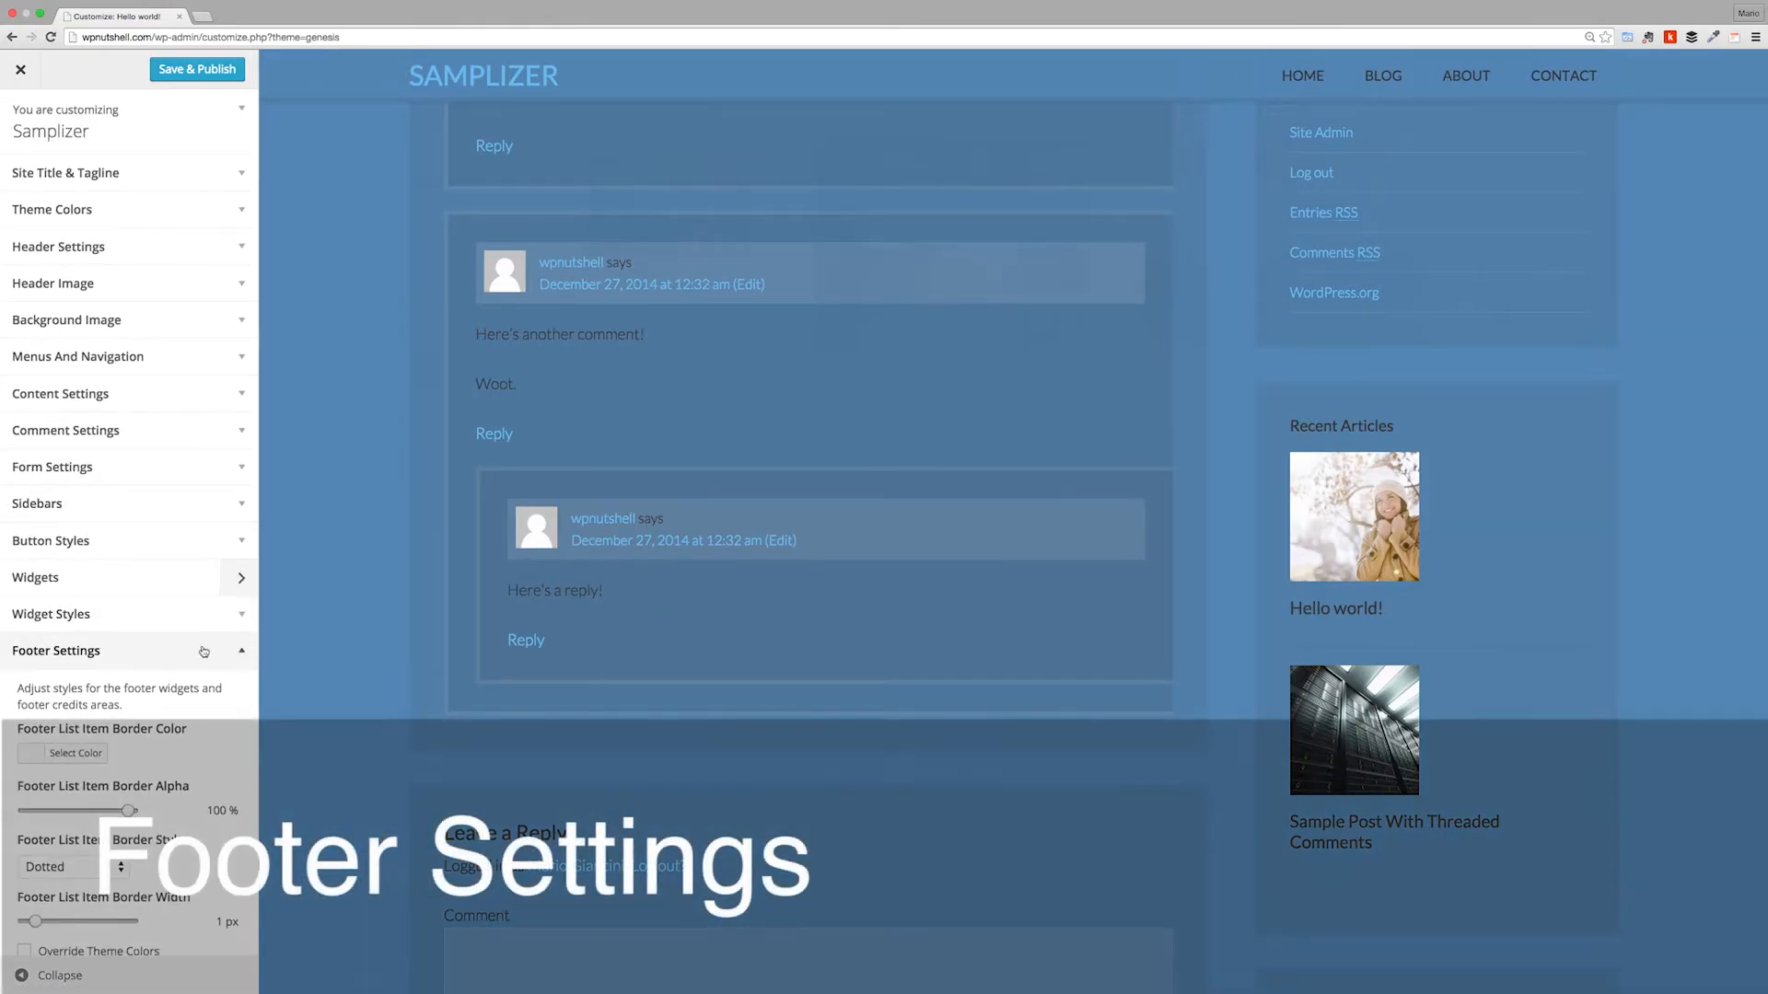
{"action": "scroll", "coordinate": [707, 690], "scroll_direction": "down", "scroll_amount": 10}
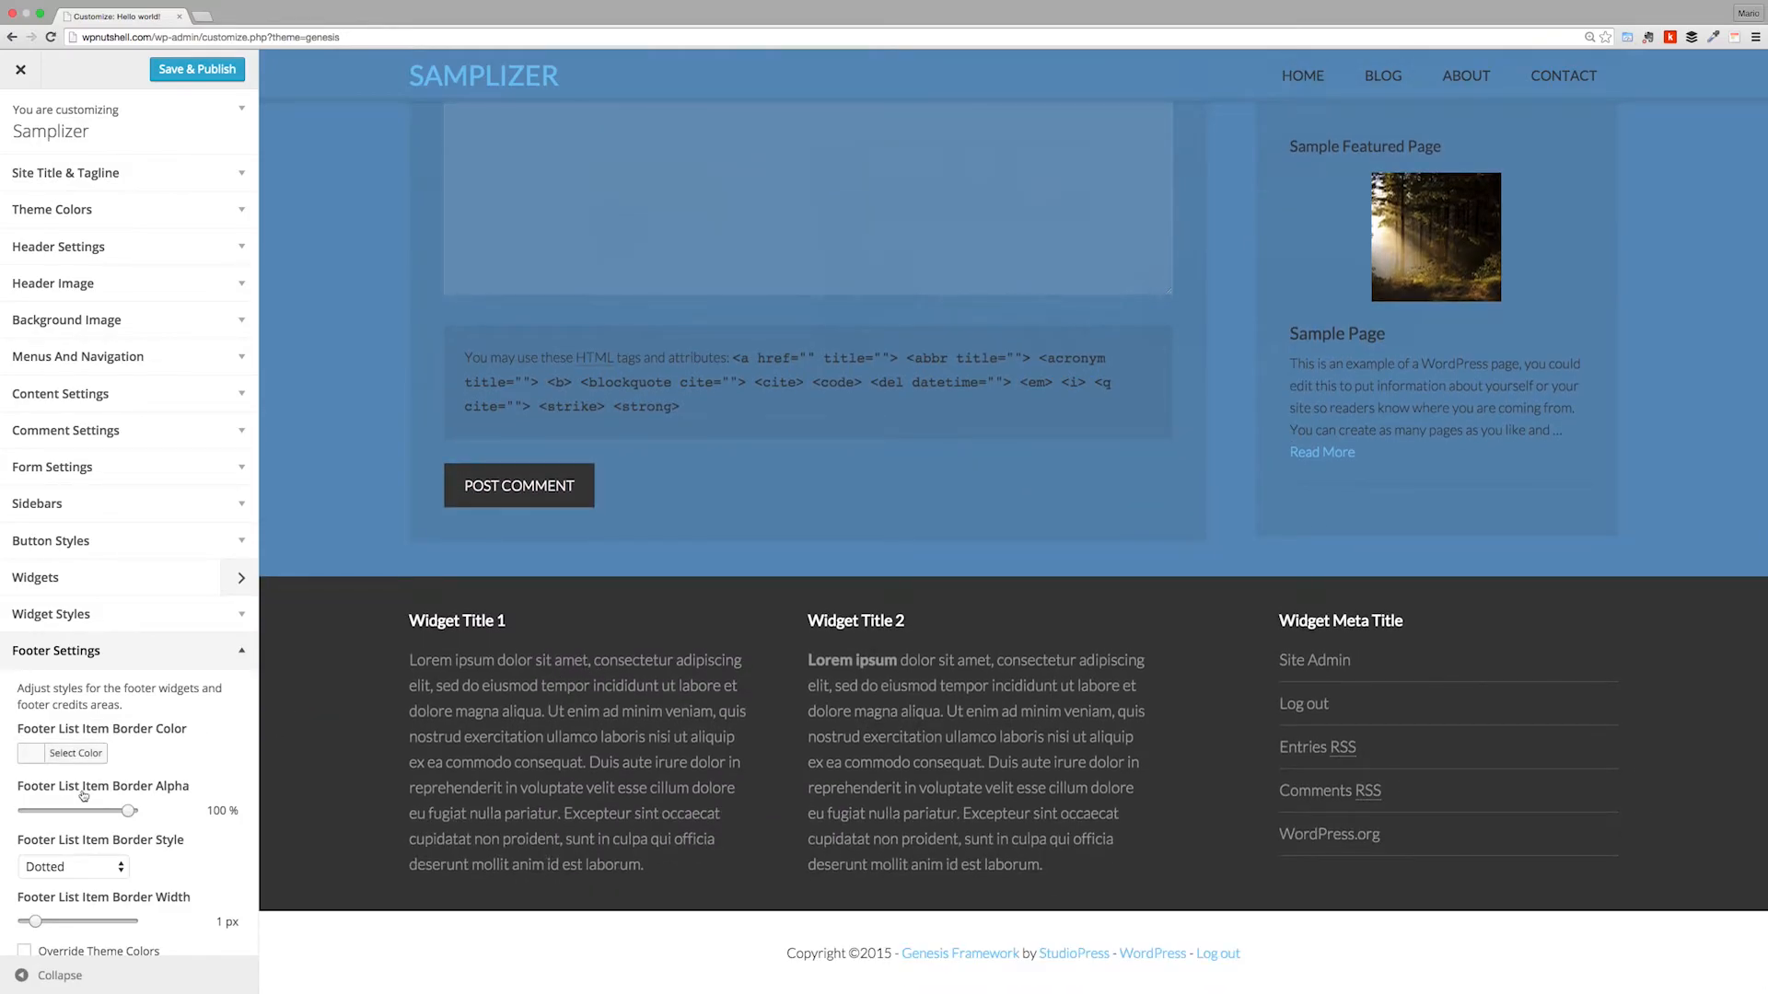
{"action": "left_click", "coordinate": [104, 865]}
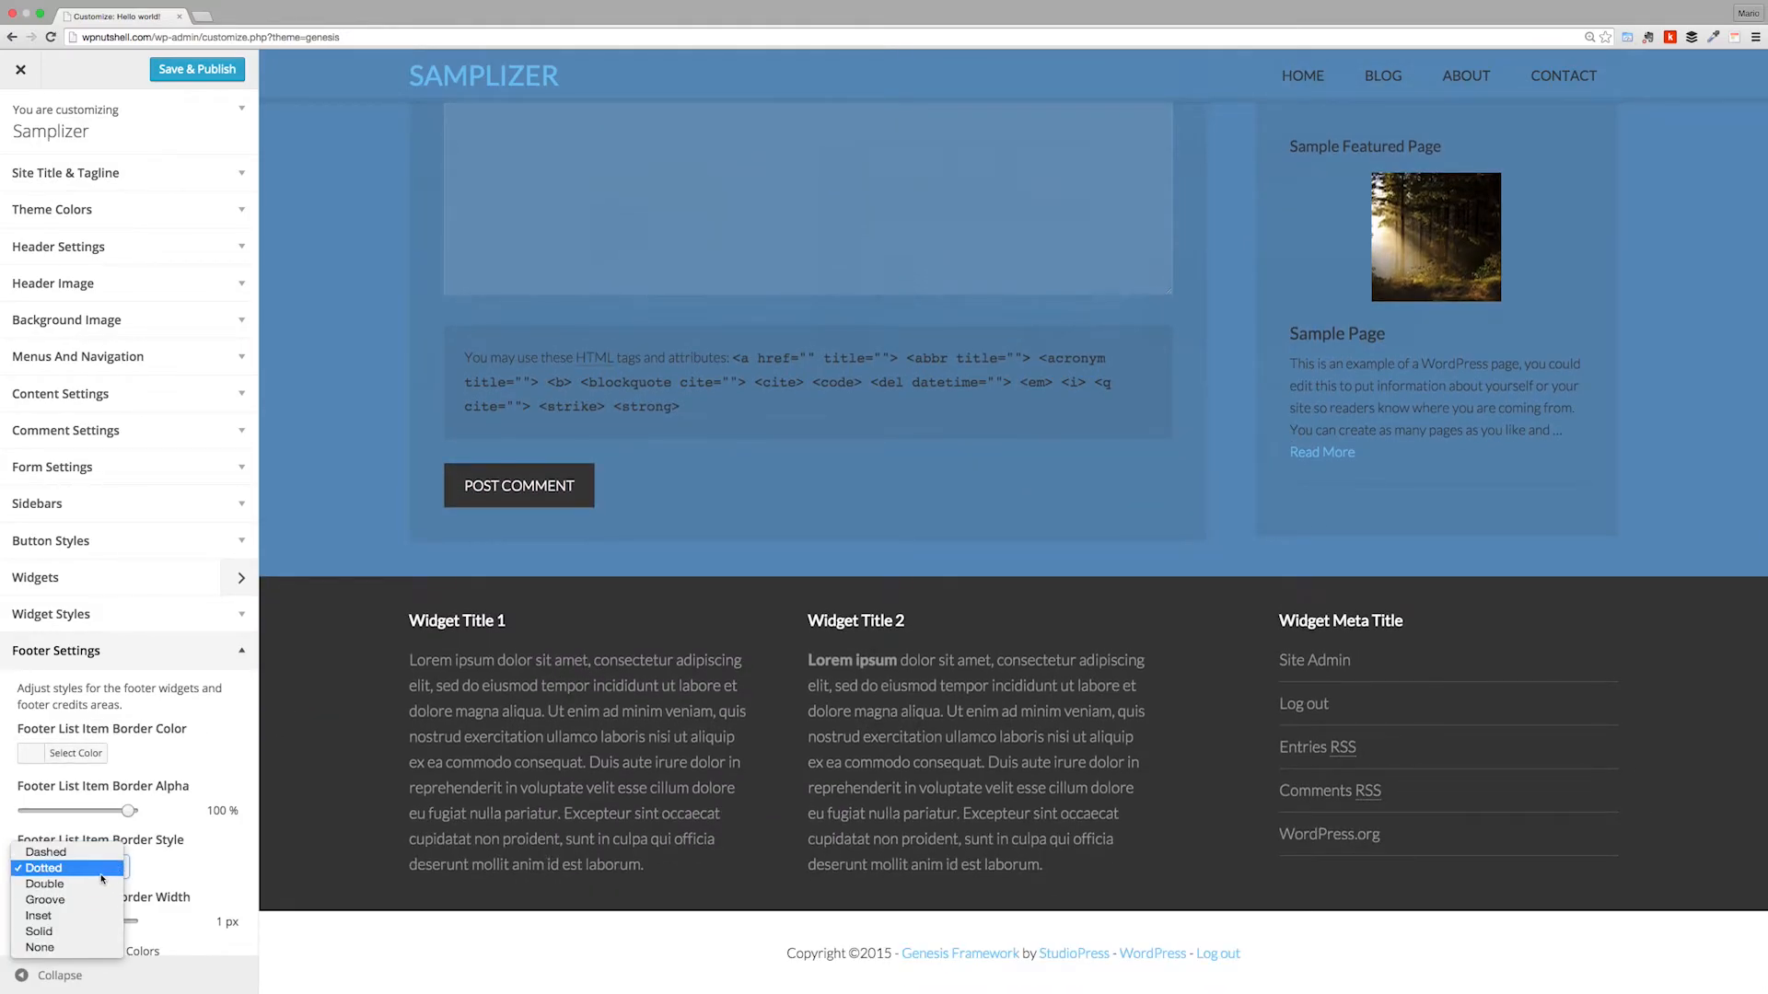
{"action": "left_click", "coordinate": [89, 932]}
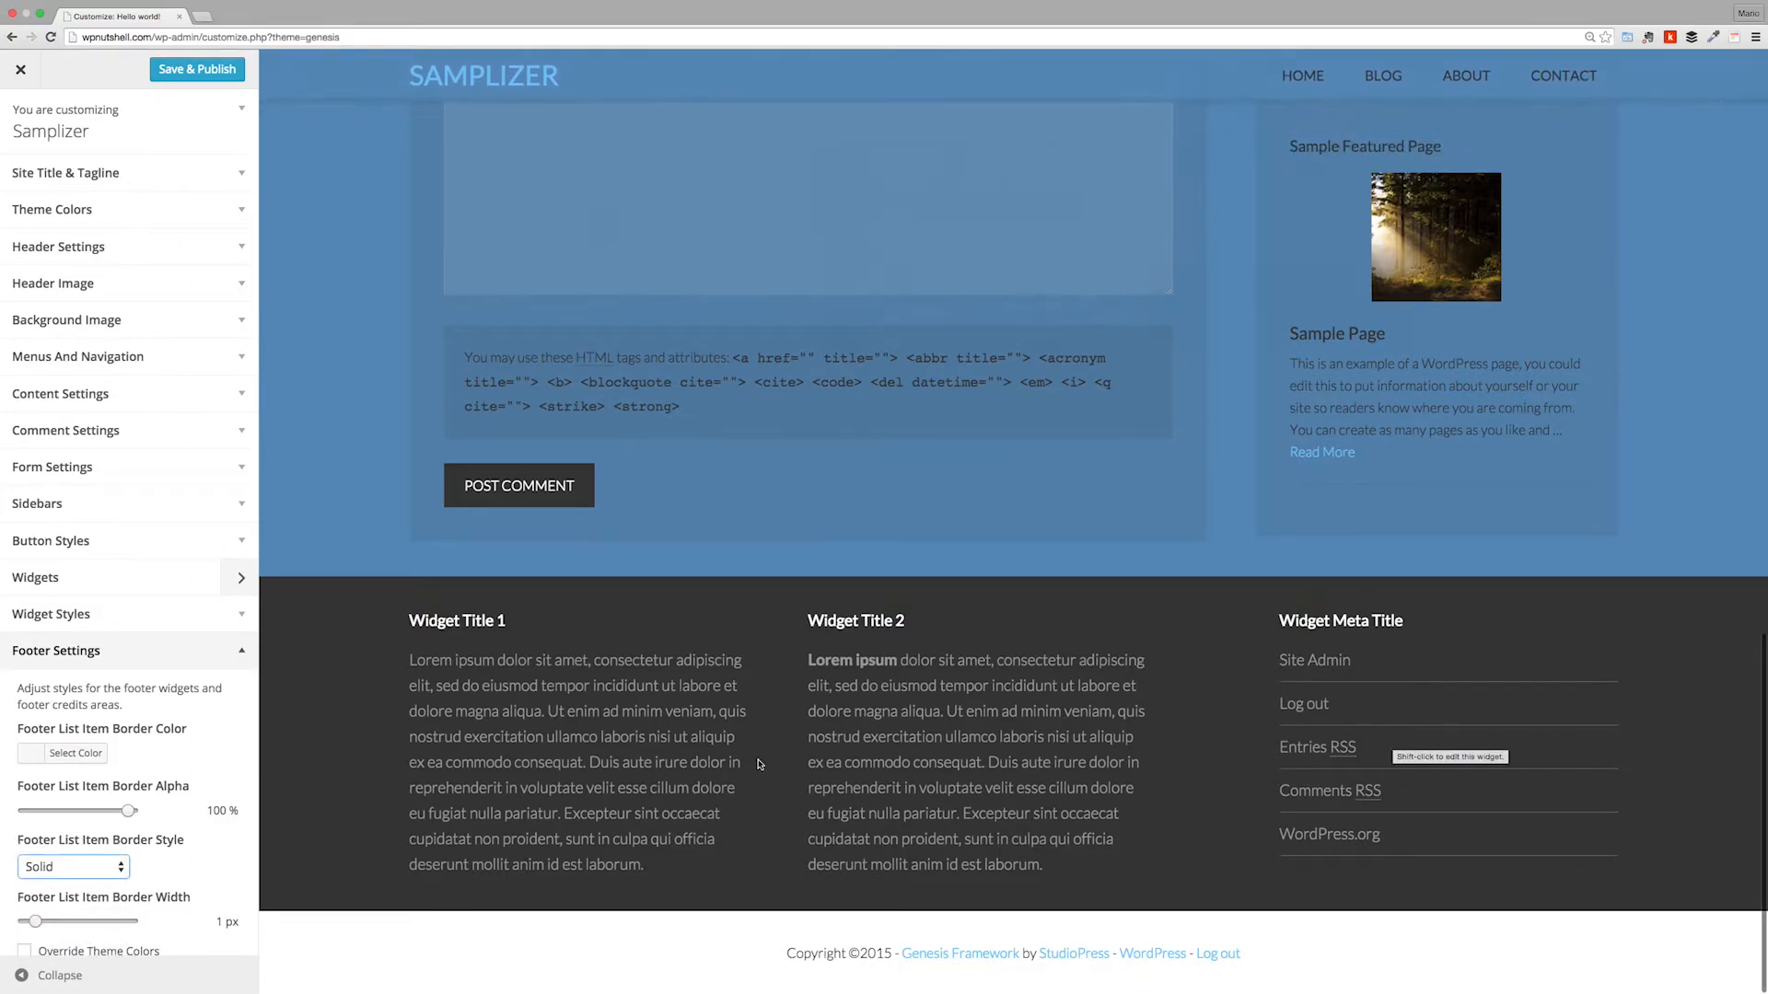
Step: Enable Override Theme Colors for the footer, set the Footer Widgets Background Alpha to 80%, and close Footer Settings
{"action": "scroll", "coordinate": [100, 895], "scroll_direction": "down", "scroll_amount": 5}
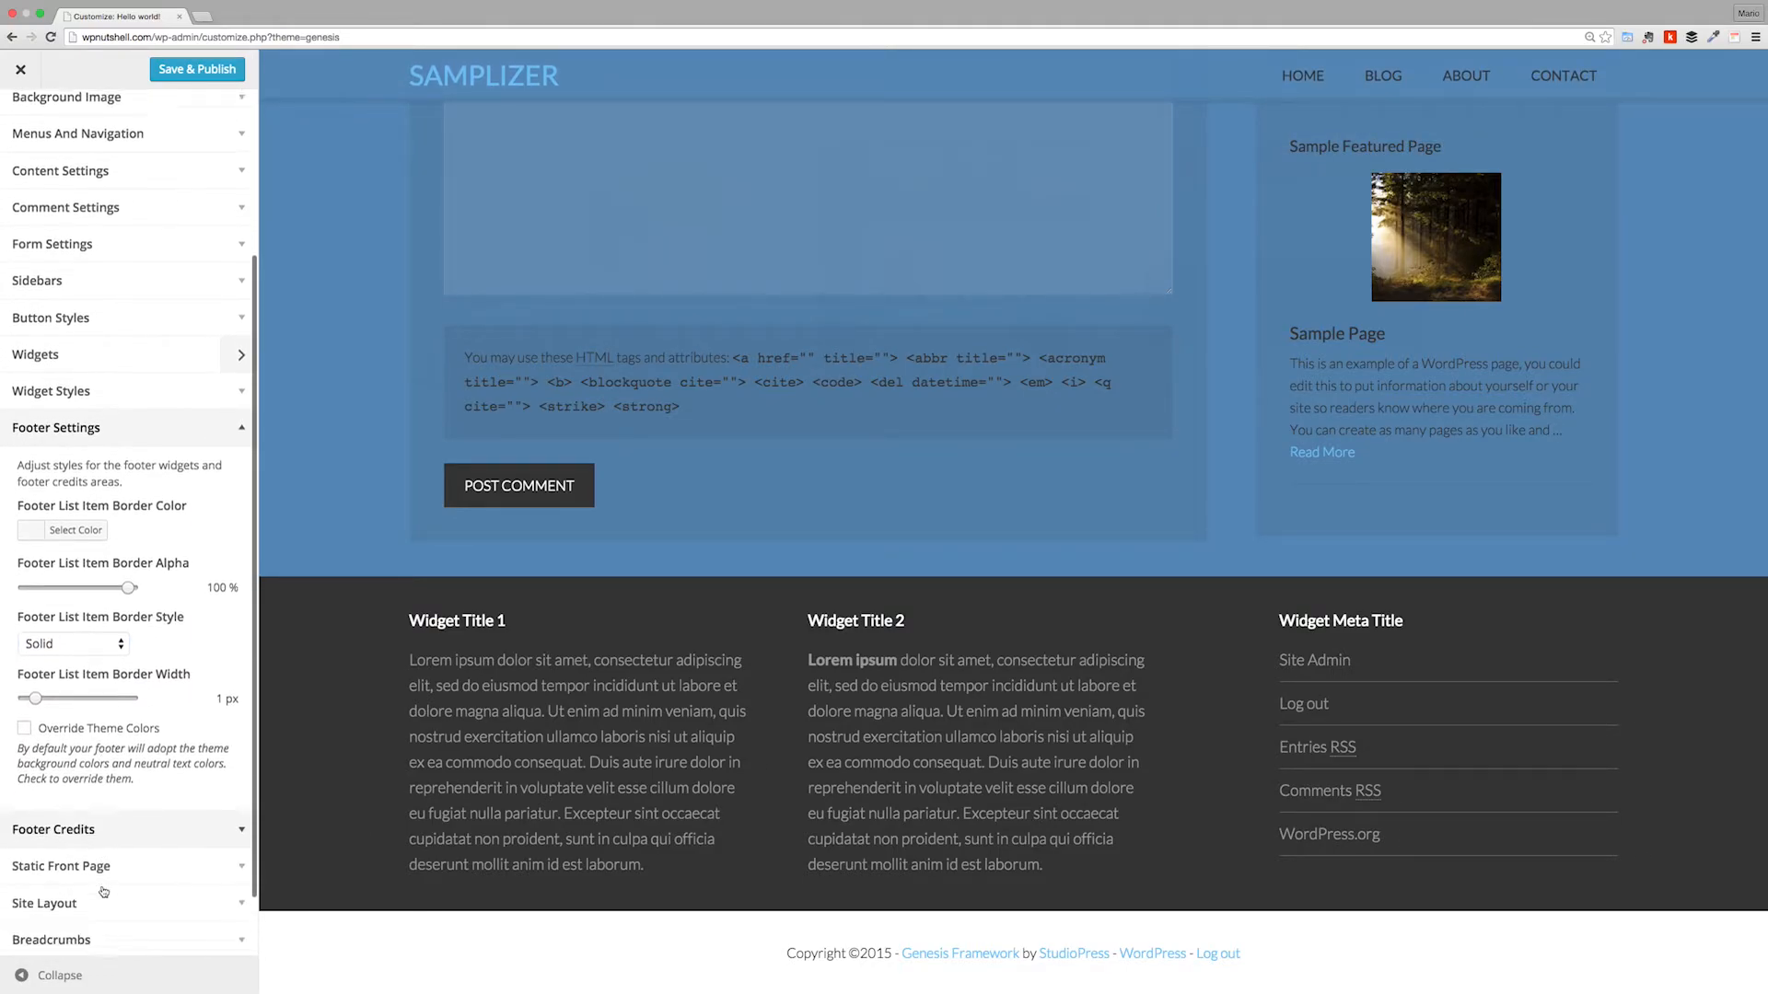
{"action": "left_click", "coordinate": [90, 717]}
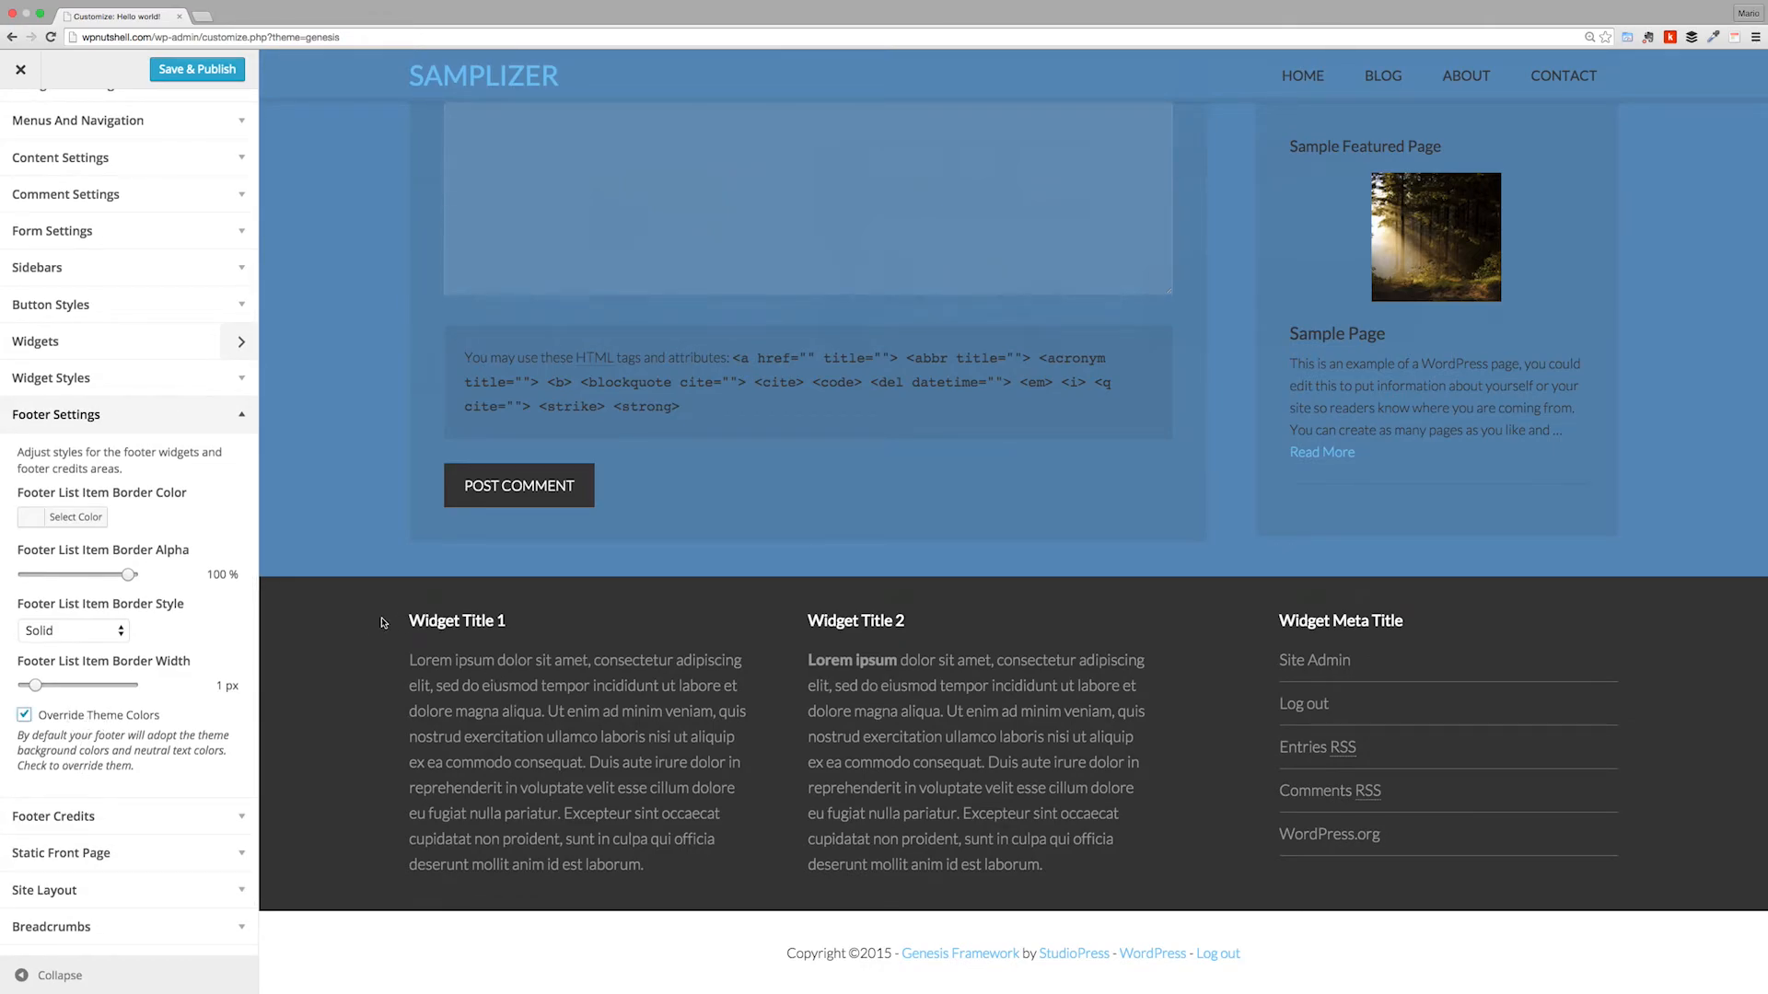
{"action": "scroll", "coordinate": [120, 774], "scroll_direction": "down", "scroll_amount": 2}
{"action": "left_click_drag", "start_coordinate": [128, 813], "coordinate": [107, 813]}
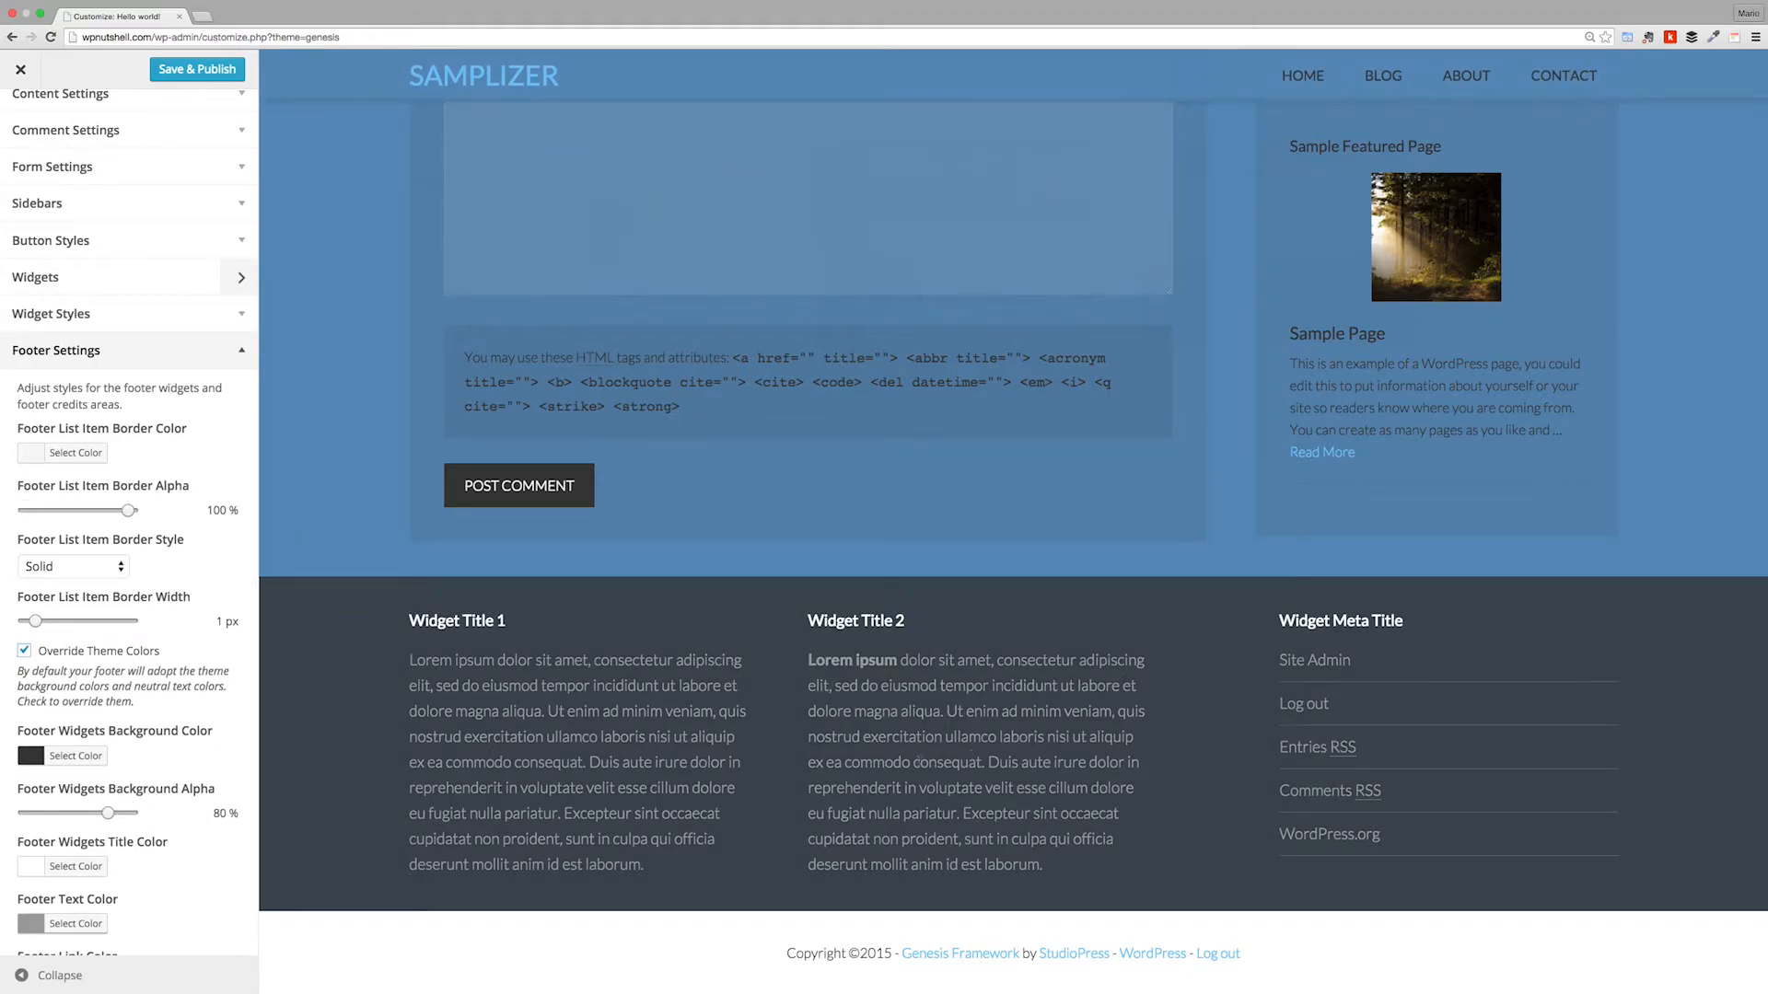
{"action": "scroll", "coordinate": [242, 841], "scroll_direction": "down", "scroll_amount": 5}
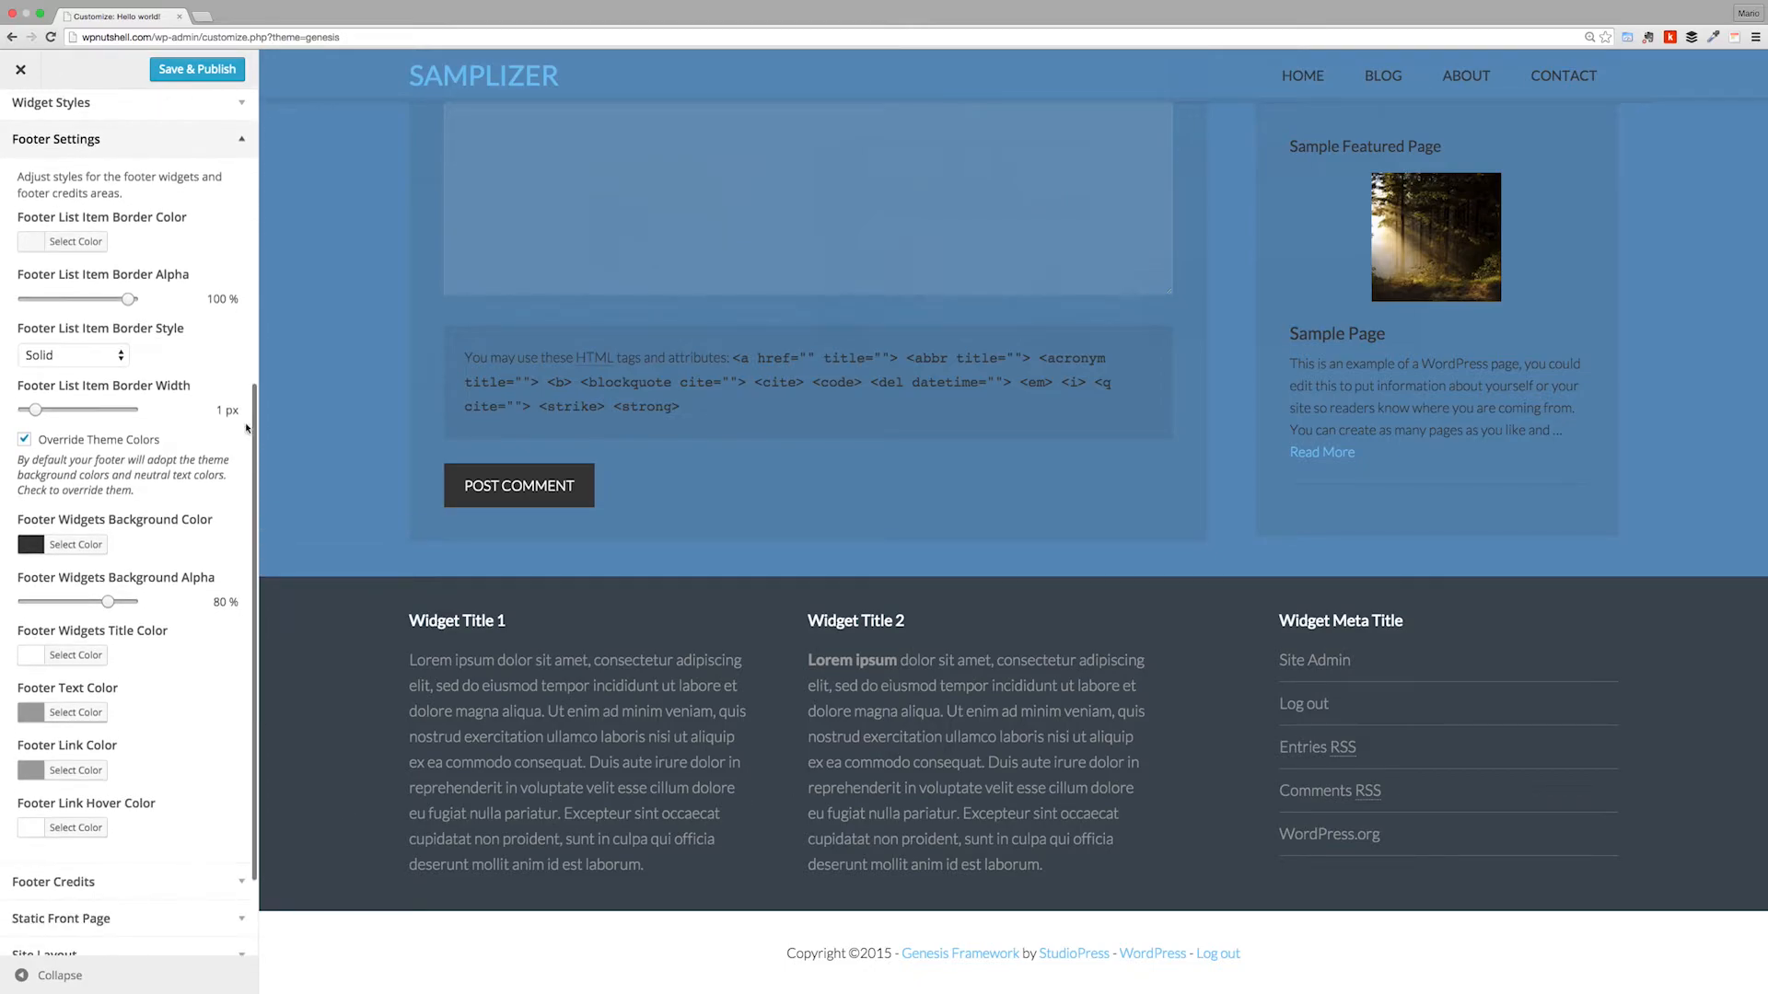
{"action": "scroll", "coordinate": [198, 367], "scroll_direction": "up", "scroll_amount": 1}
{"action": "left_click", "coordinate": [212, 163]}
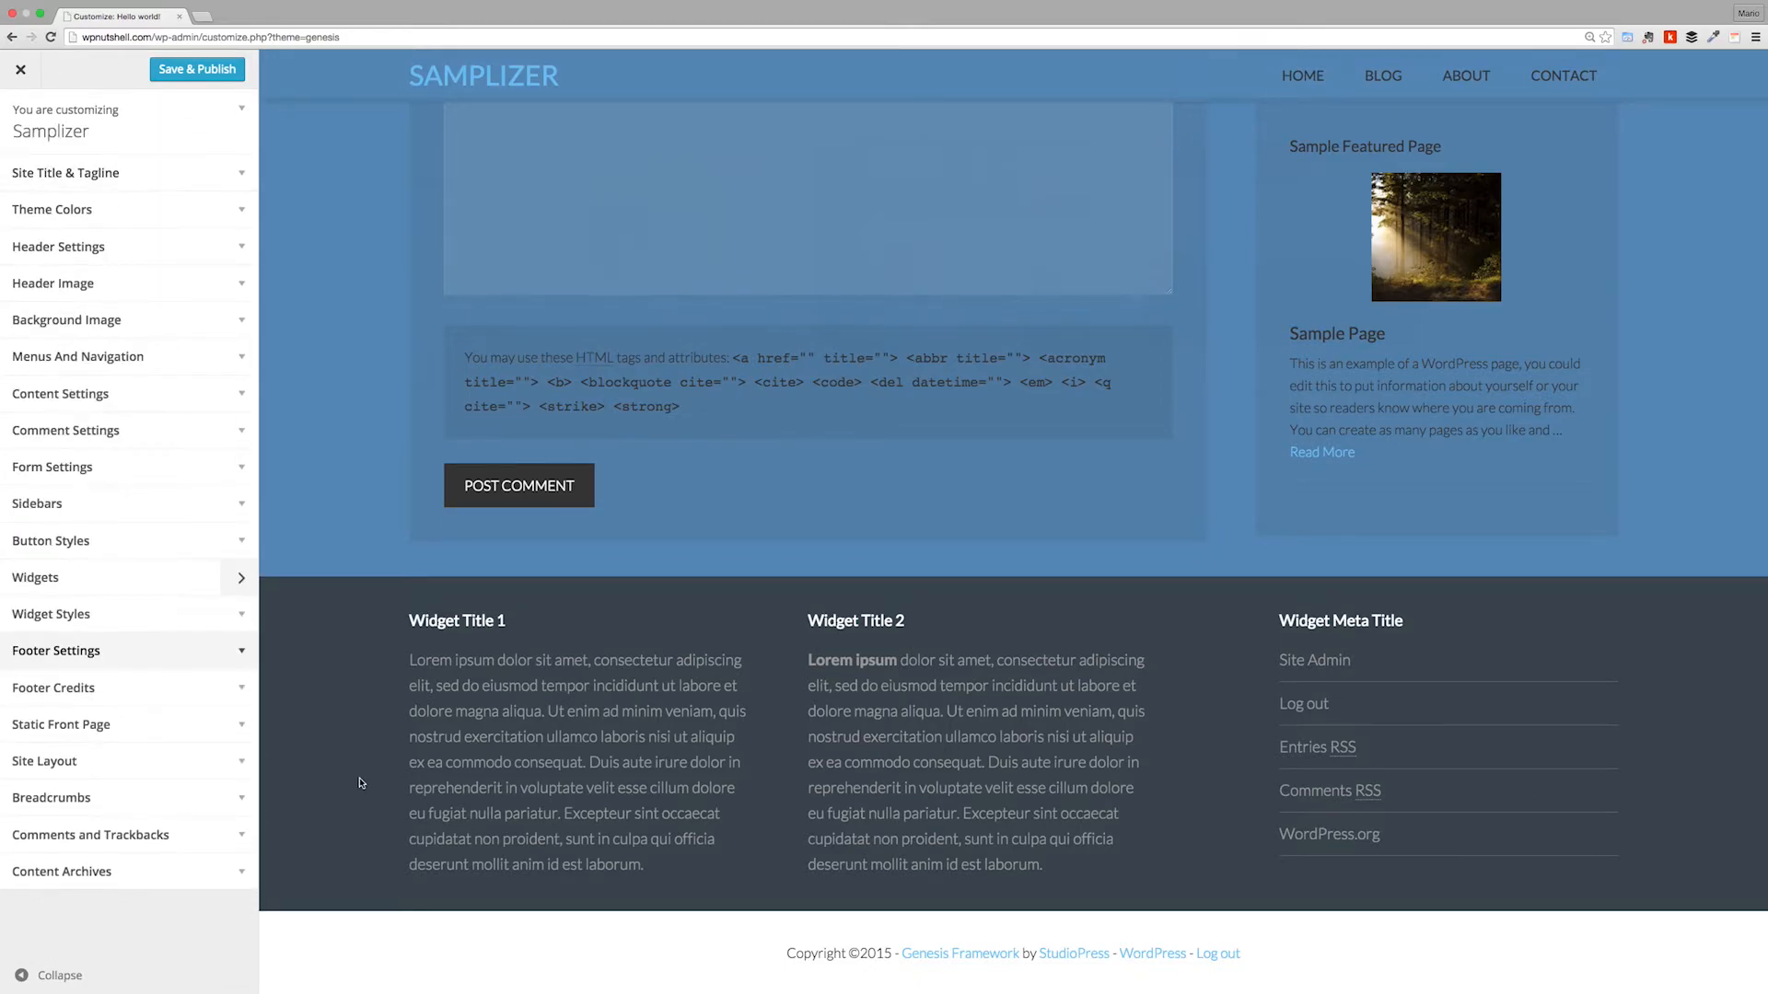
Step: Open Footer Credits and change the credits text to "Copyright [footer_copyright] Samplizer"
{"action": "left_click", "coordinate": [169, 687]}
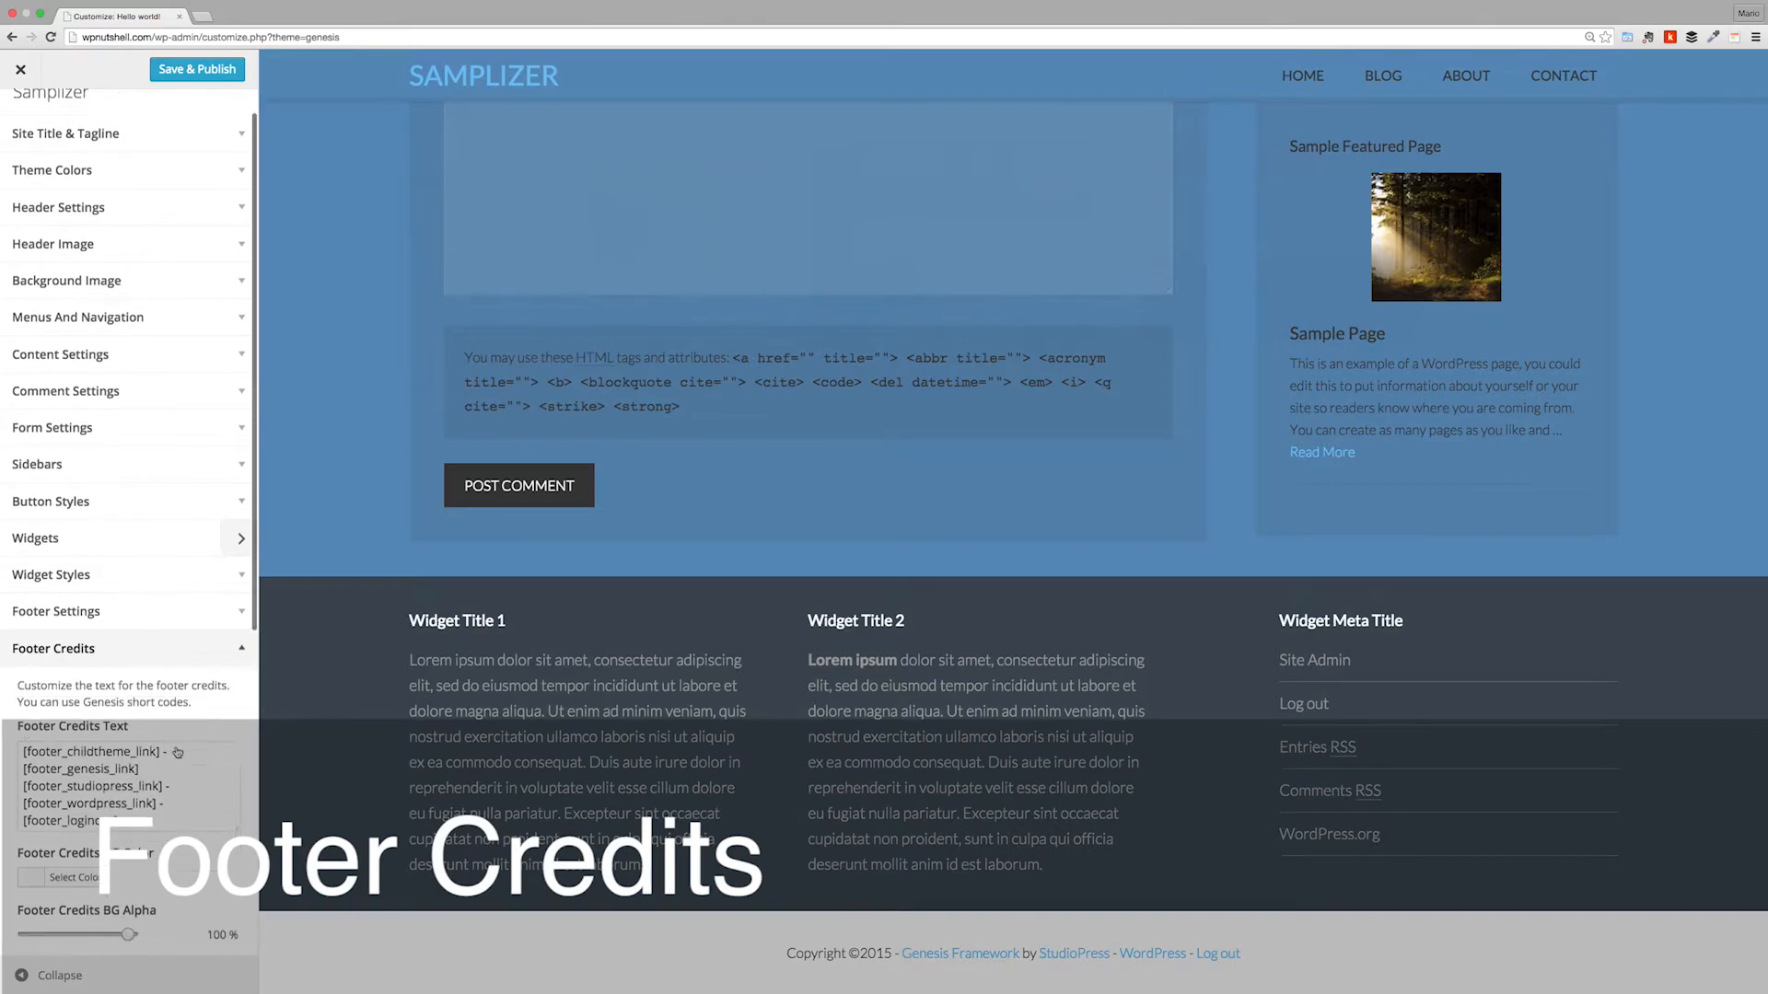
{"action": "scroll", "coordinate": [184, 730], "scroll_direction": "down", "scroll_amount": 1}
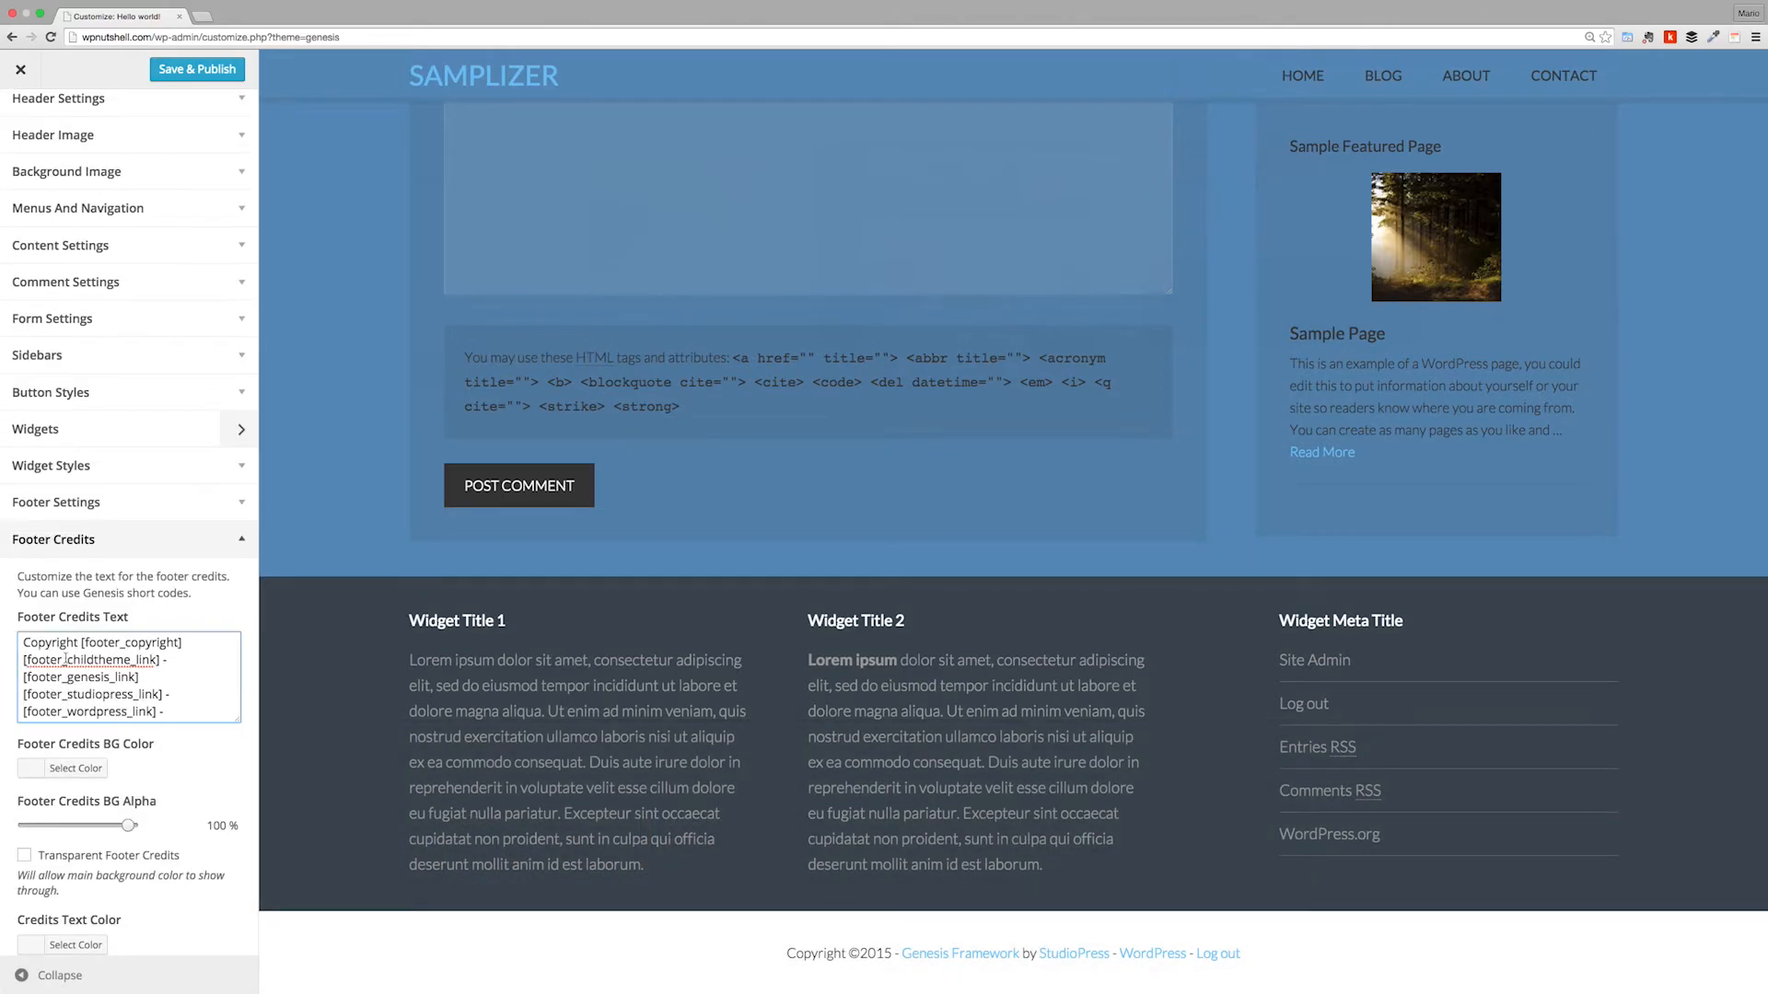
{"action": "left_click_drag", "start_coordinate": [24, 659], "coordinate": [198, 700]}
{"action": "scroll", "coordinate": [201, 697], "scroll_direction": "up", "scroll_amount": 1}
{"action": "key", "text": "BackSpace"}
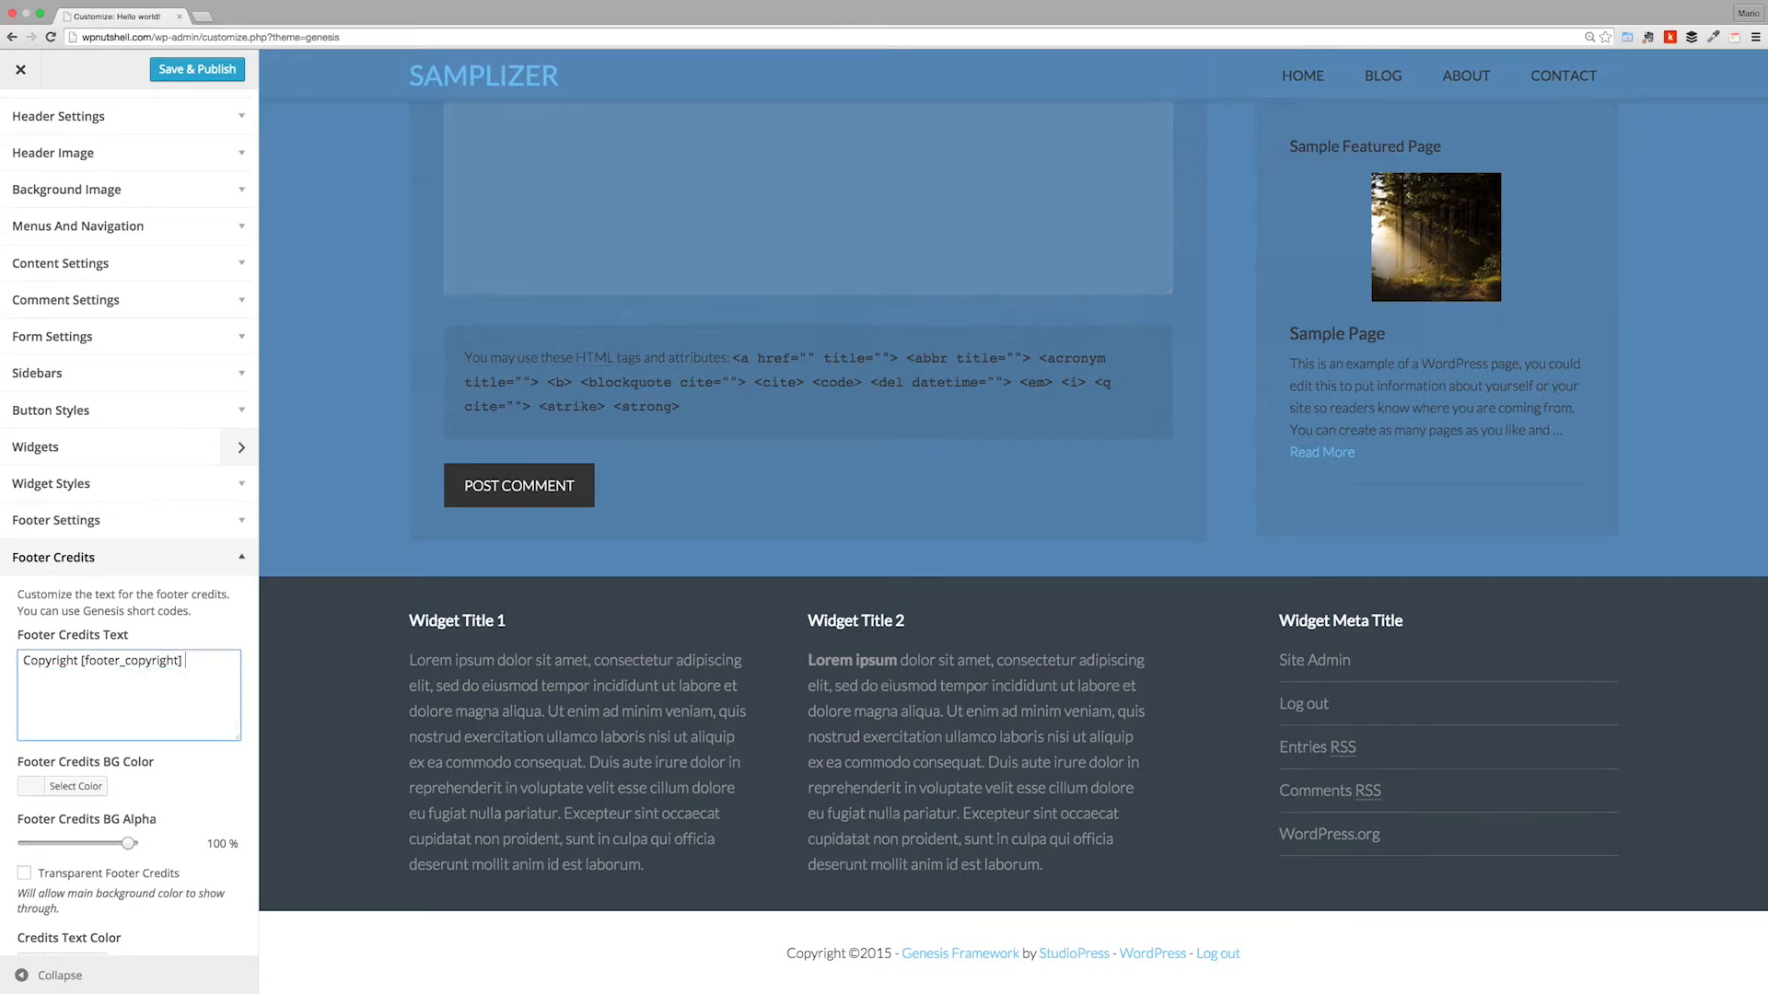
{"action": "type", "text": "Samplizer"}
{"action": "left_click", "coordinate": [219, 779]}
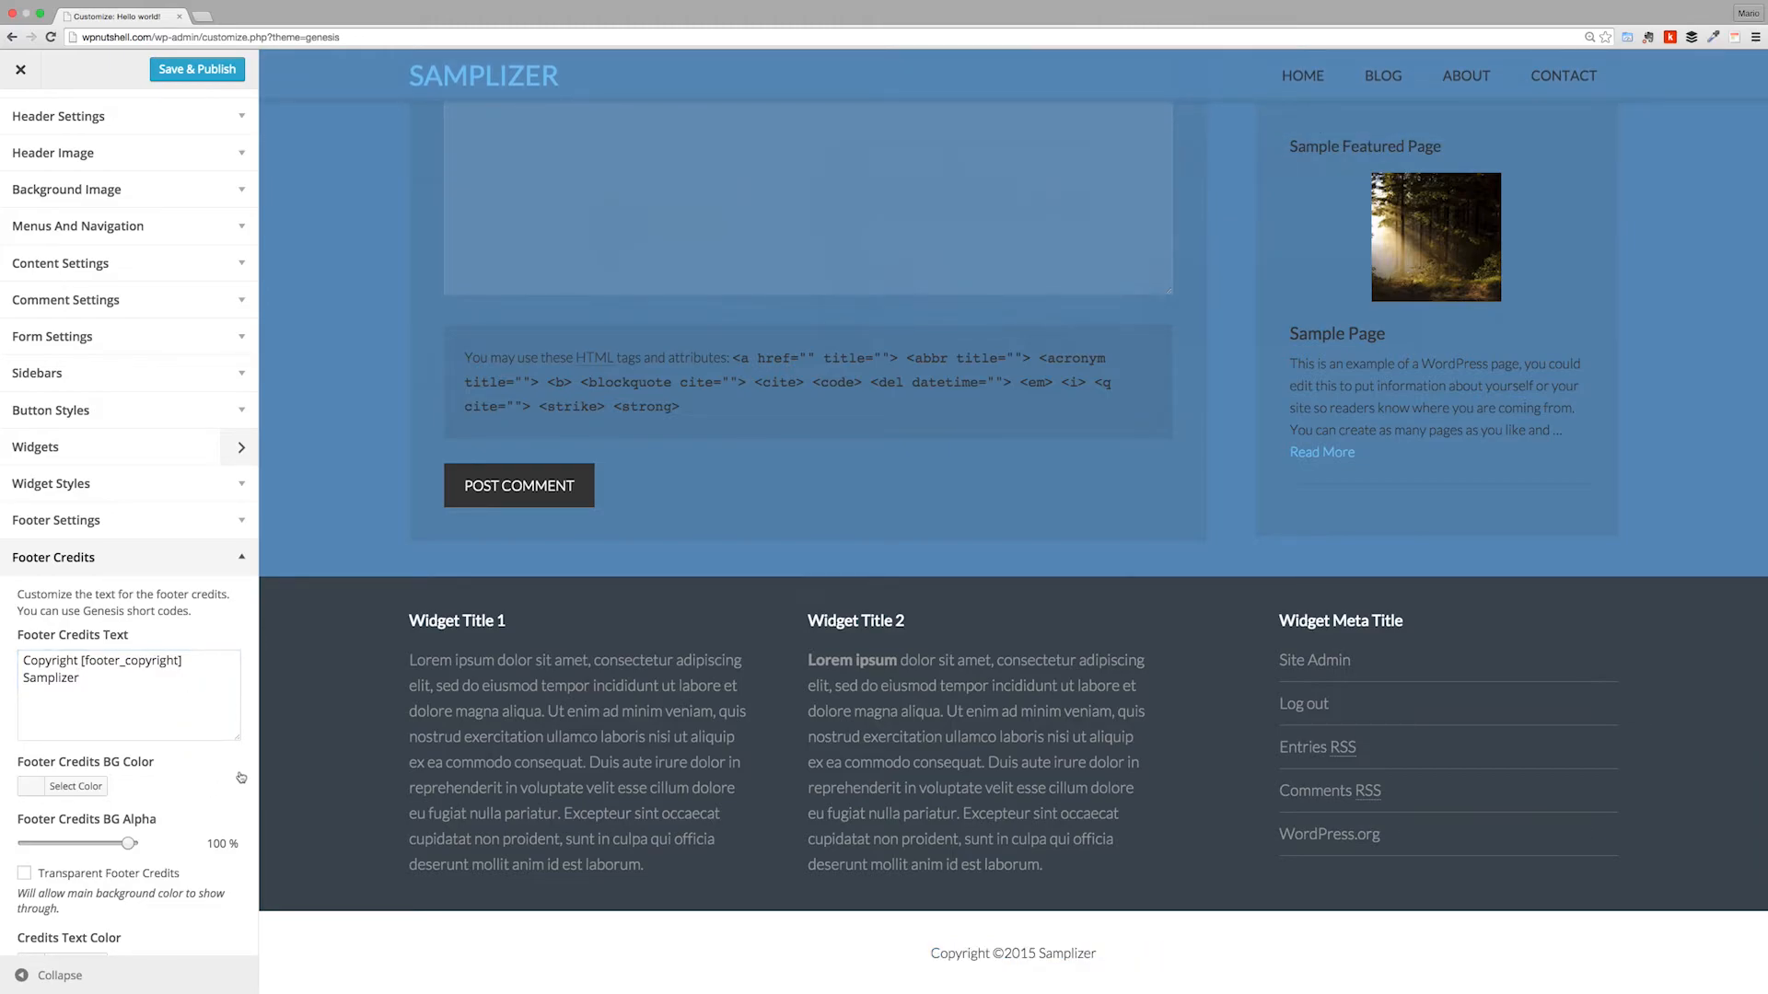
Step: Set the Footer Credits BG Color to #333 with 10% alpha, and try the Transparent Footer Credits option on and off
{"action": "left_click", "coordinate": [83, 788]}
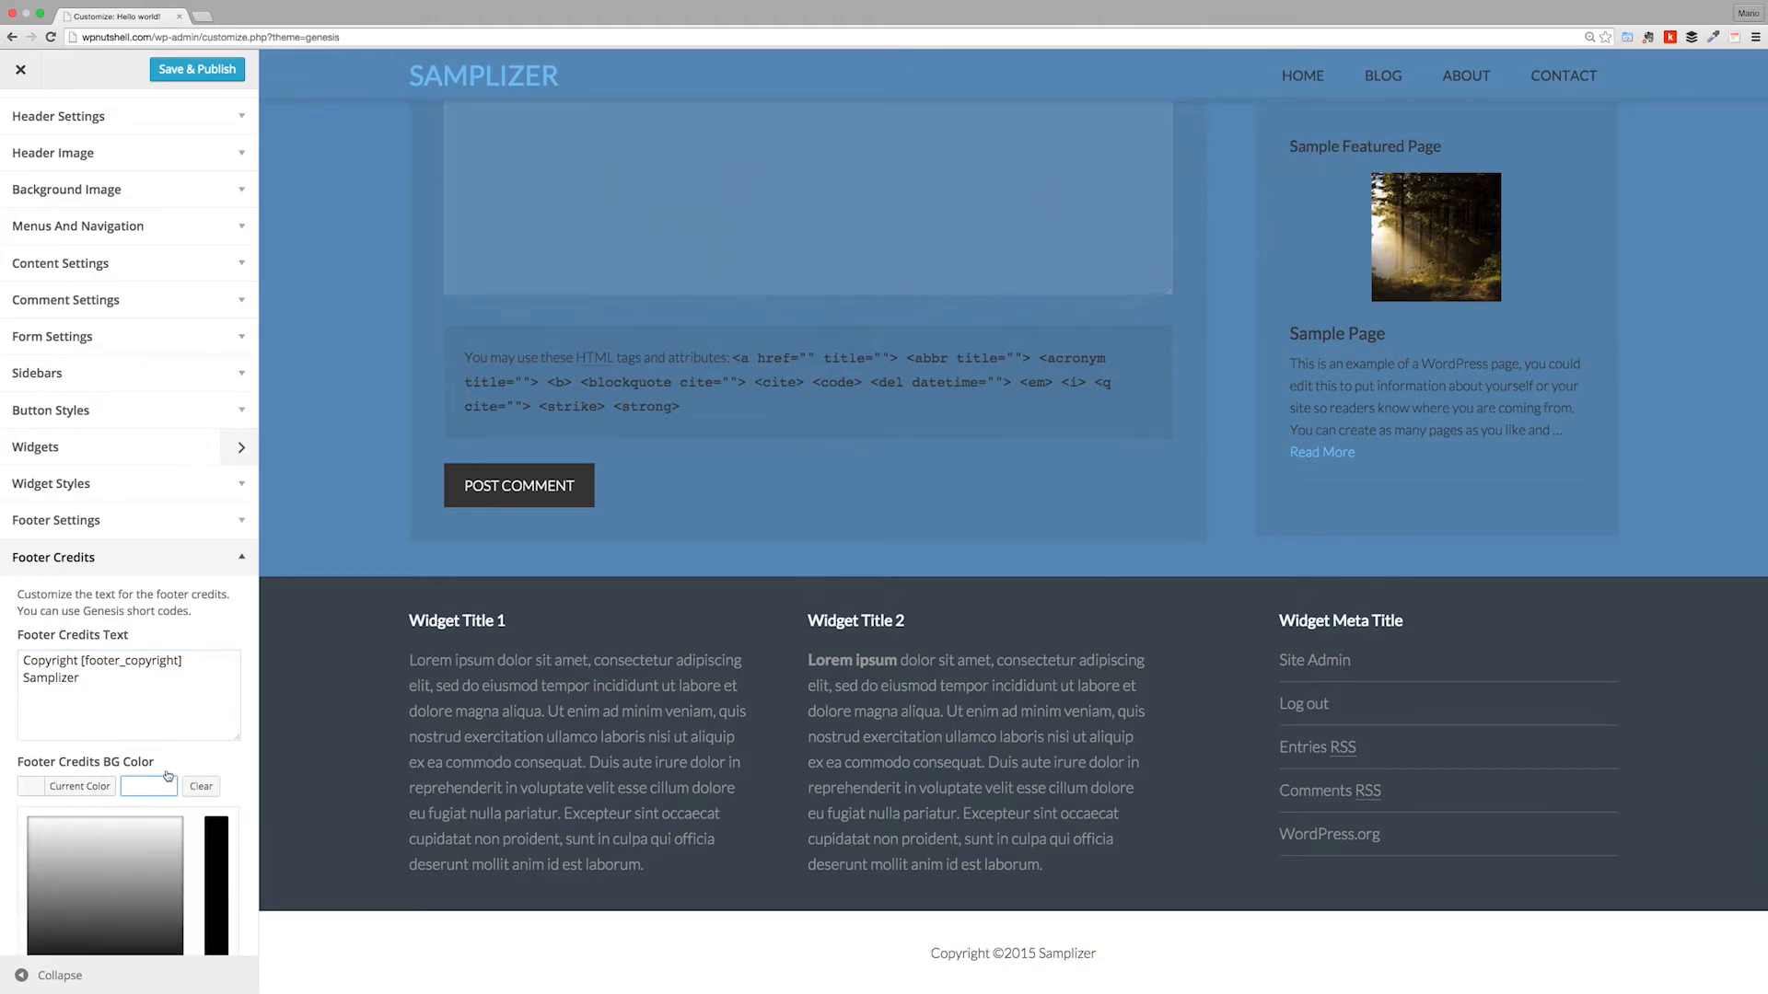
{"action": "scroll", "coordinate": [81, 816], "scroll_direction": "down", "scroll_amount": 5}
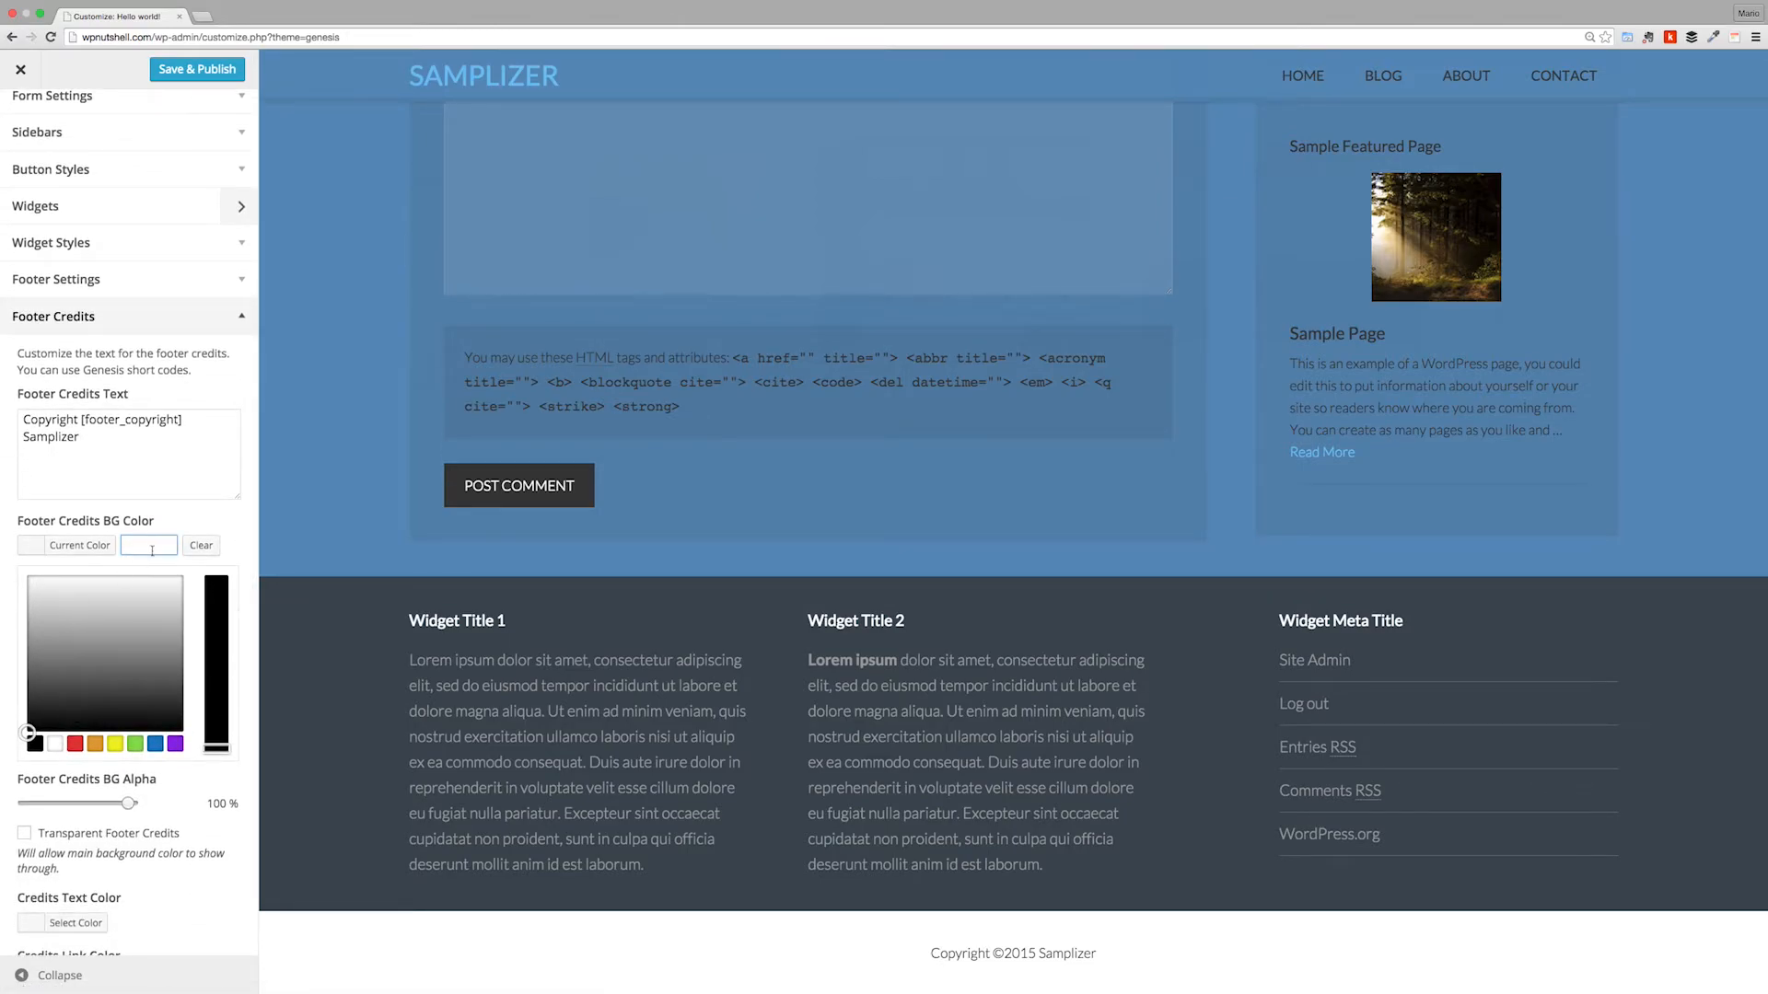
{"action": "type", "text": "333"}
{"action": "left_click", "coordinate": [244, 539]}
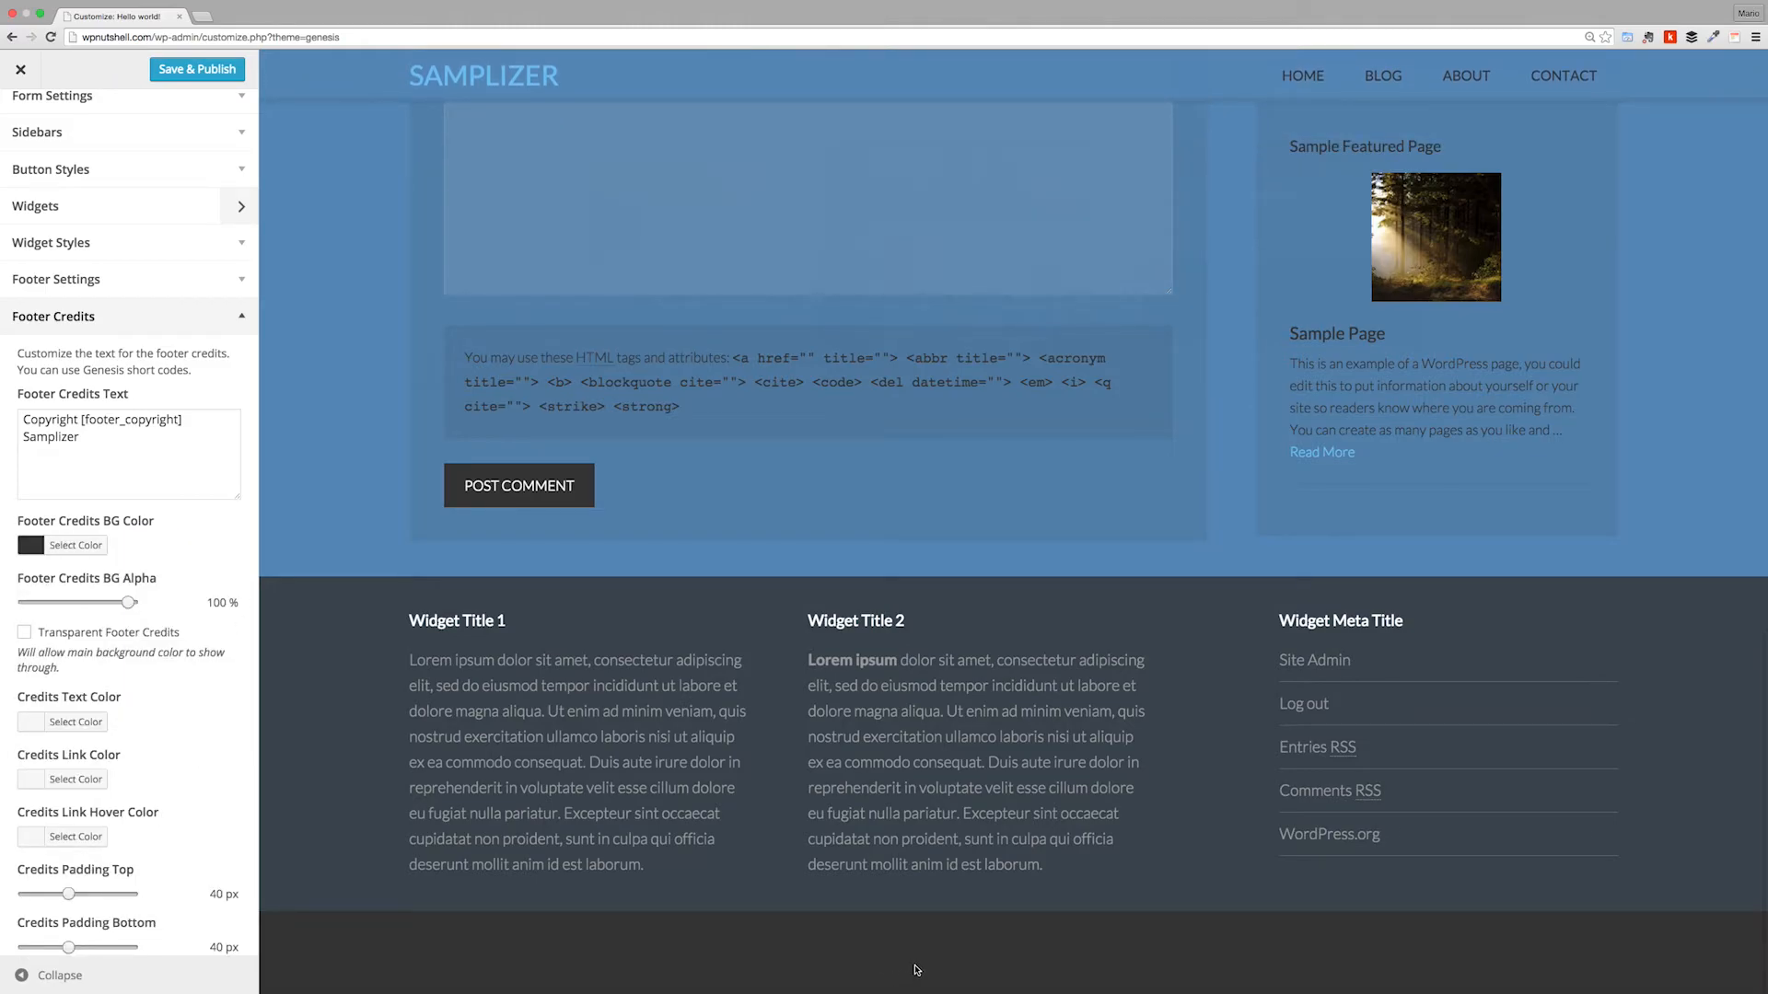
{"action": "left_click_drag", "start_coordinate": [124, 604], "coordinate": [42, 604]}
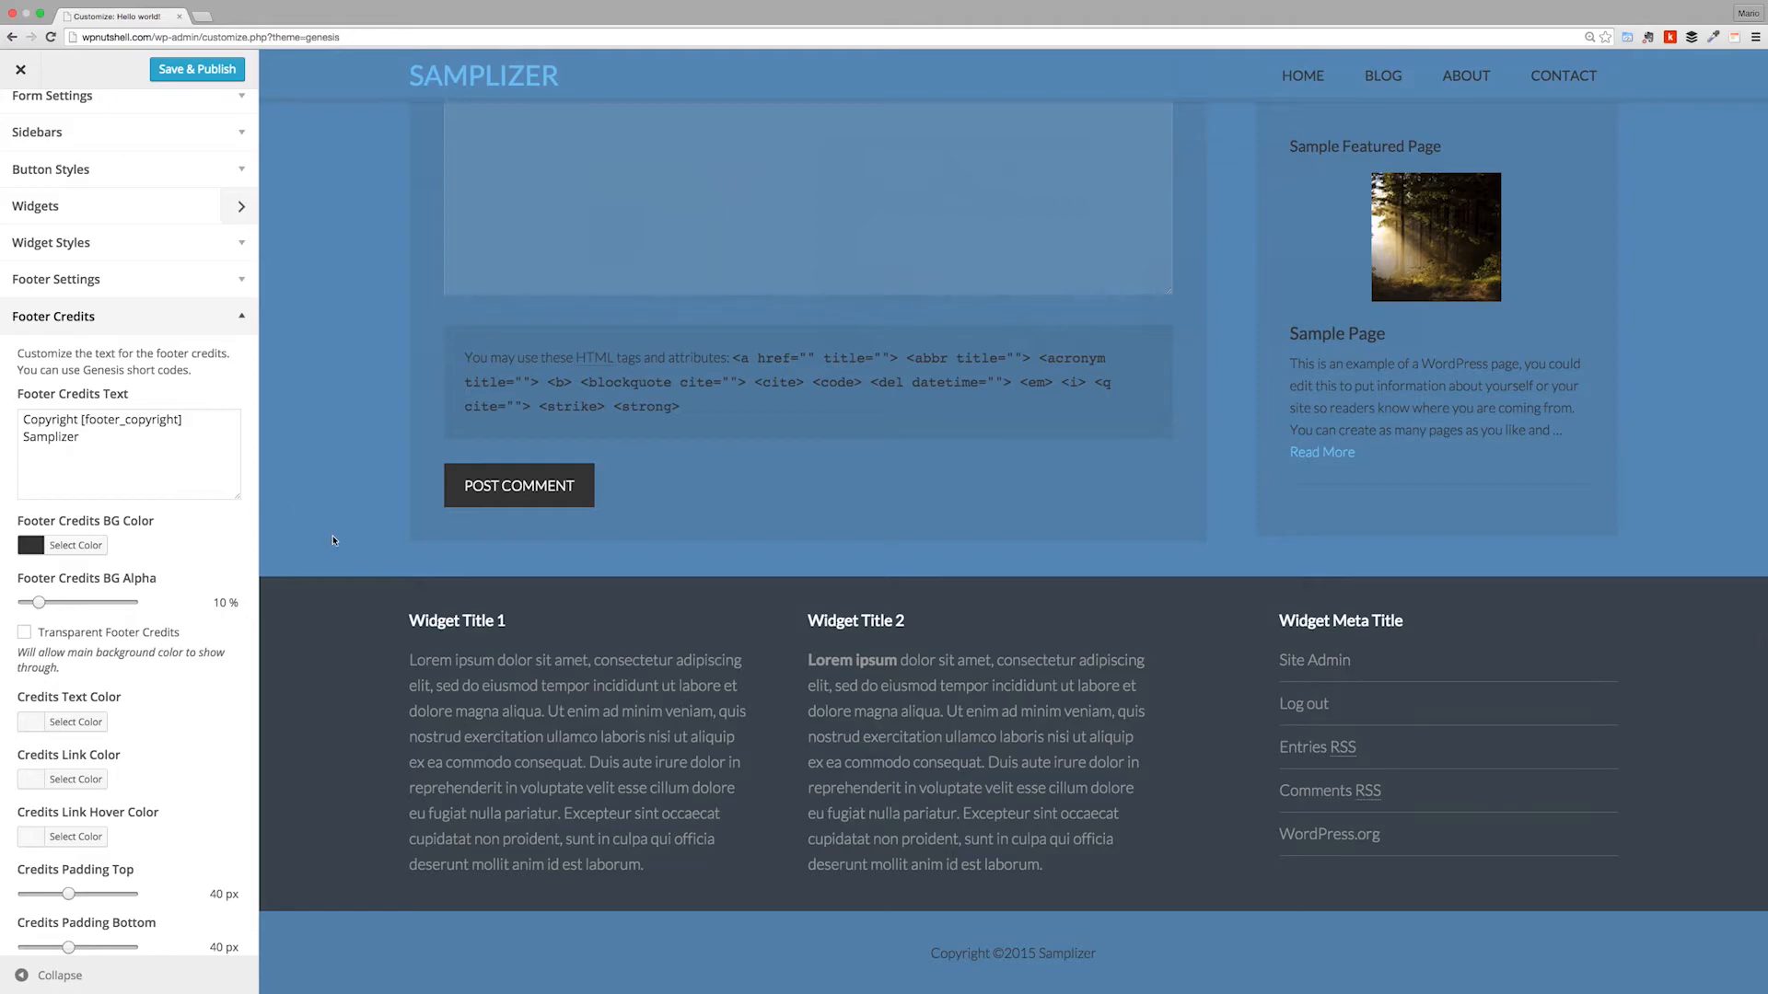
{"action": "left_click", "coordinate": [25, 636]}
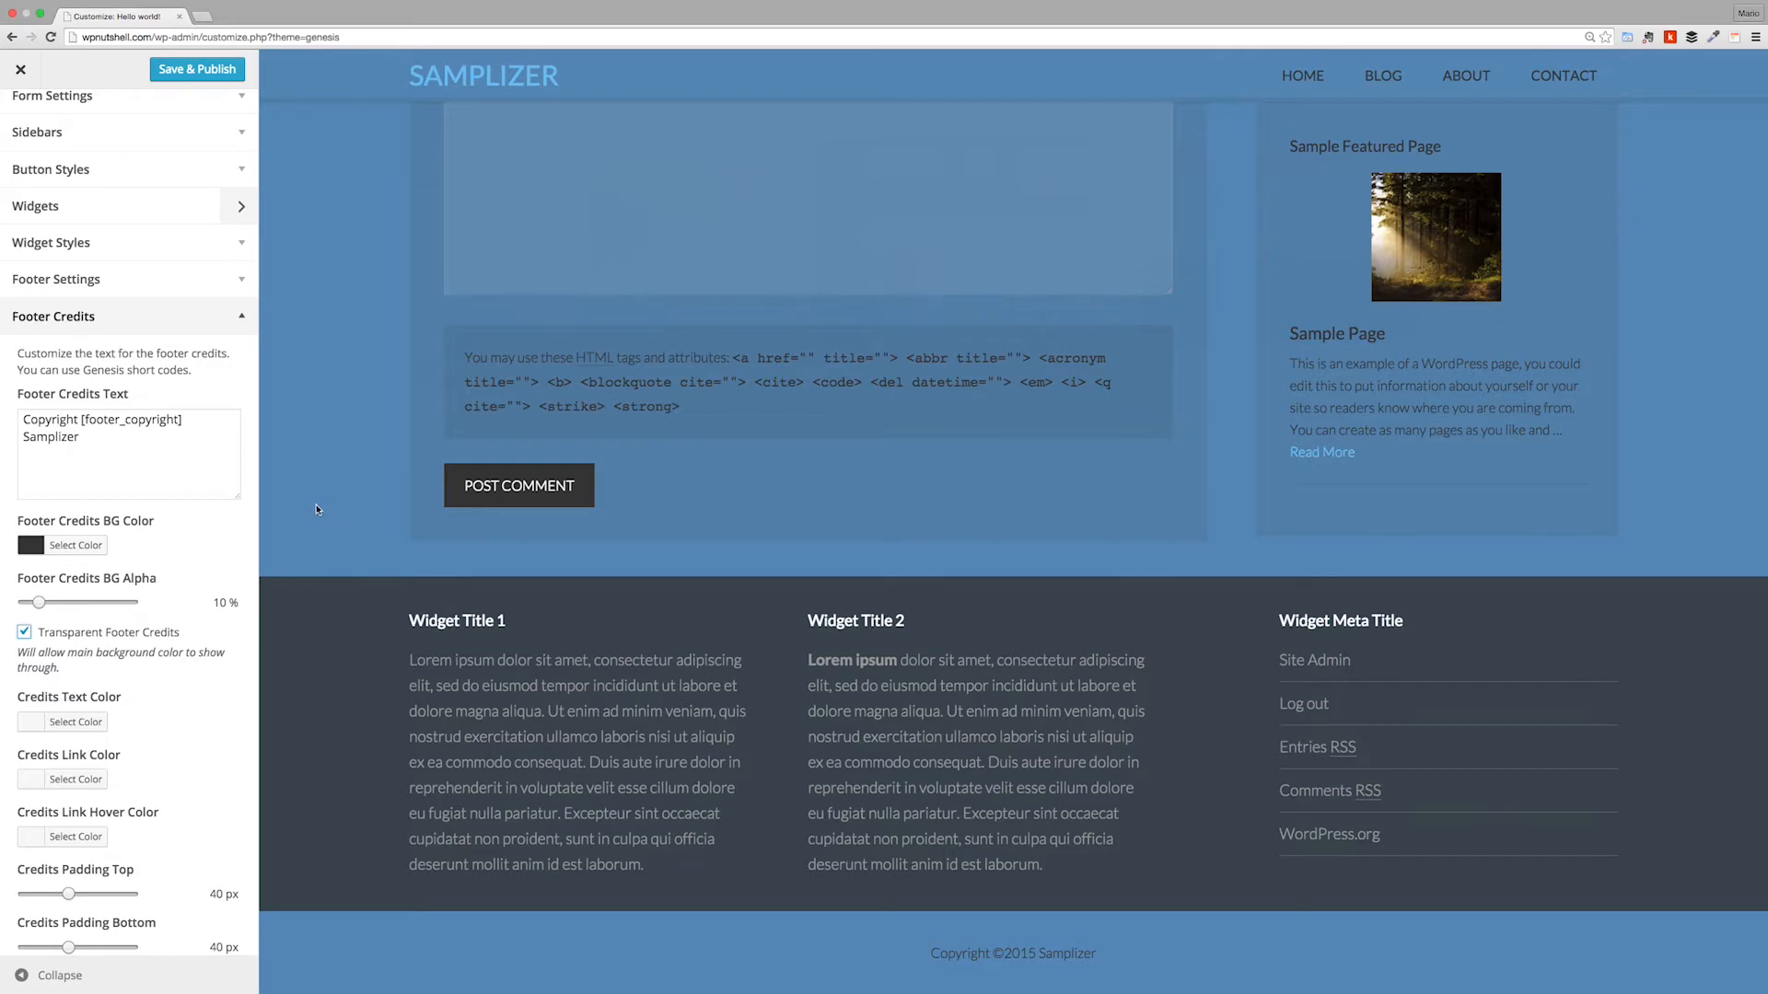
{"action": "left_click", "coordinate": [24, 633]}
Step: Set the Credits Padding Bottom to 100 px, check the footer in the preview, and close Footer Credits
{"action": "scroll", "coordinate": [241, 791], "scroll_direction": "down", "scroll_amount": 5}
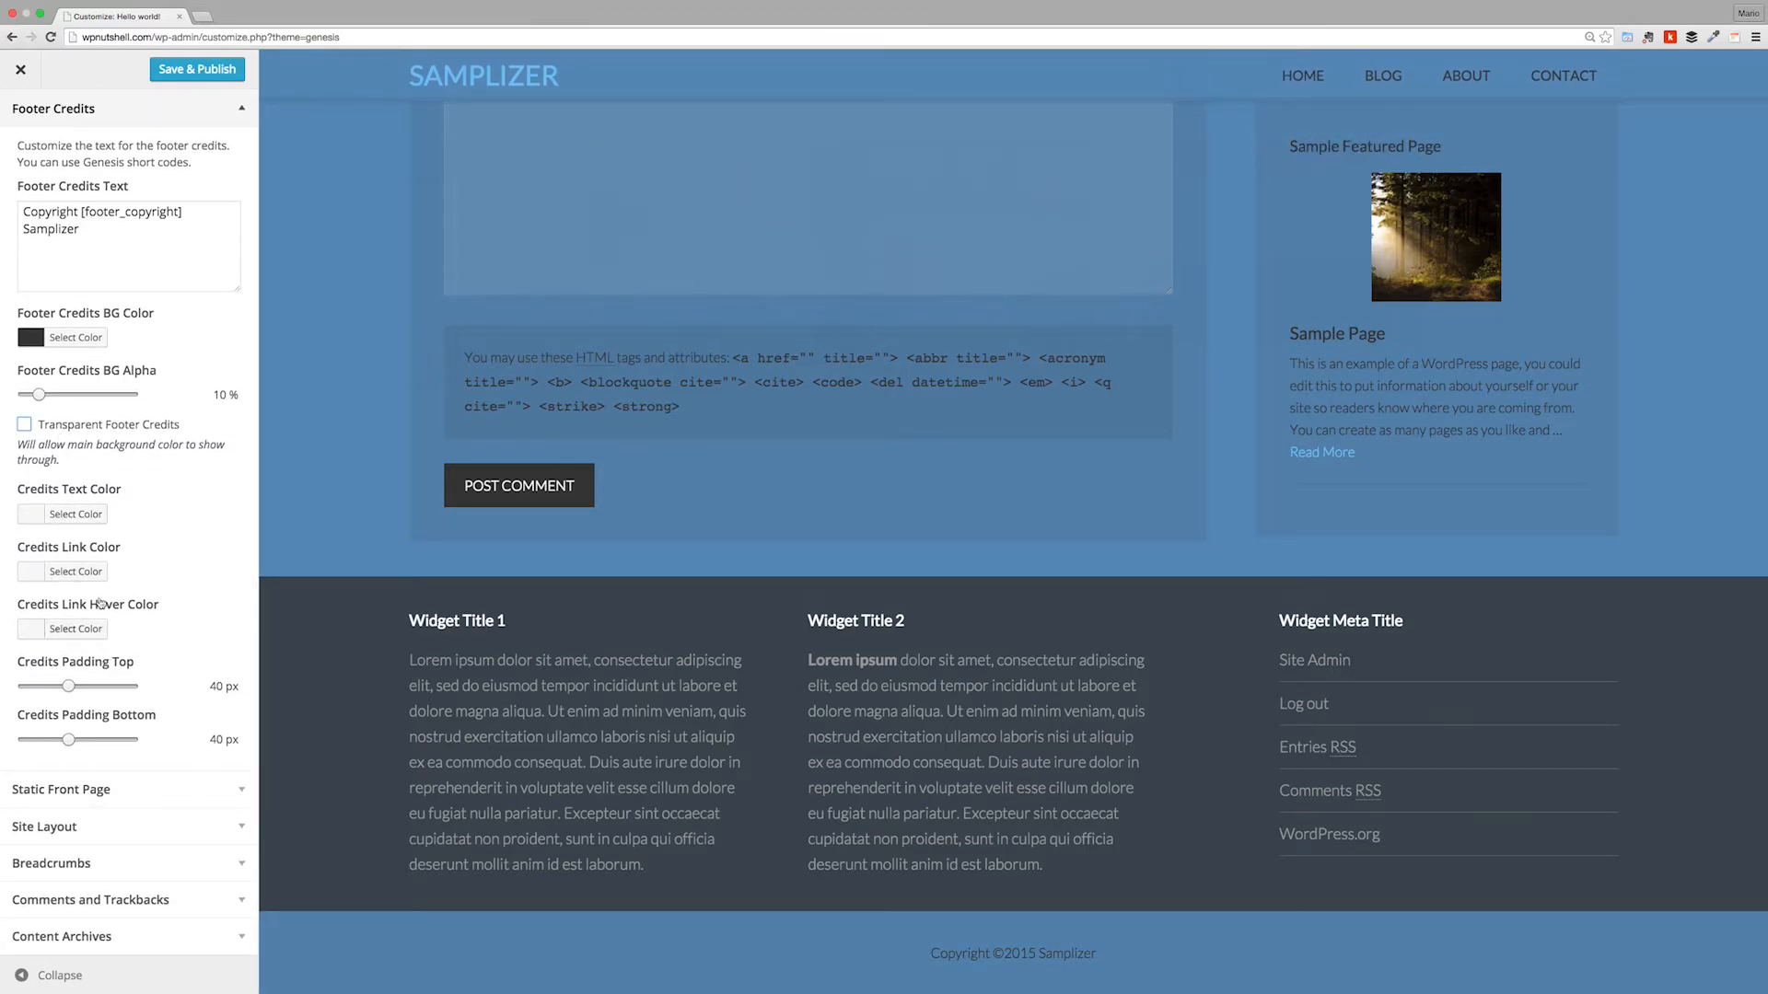
{"action": "left_click_drag", "start_coordinate": [74, 741], "coordinate": [162, 739]}
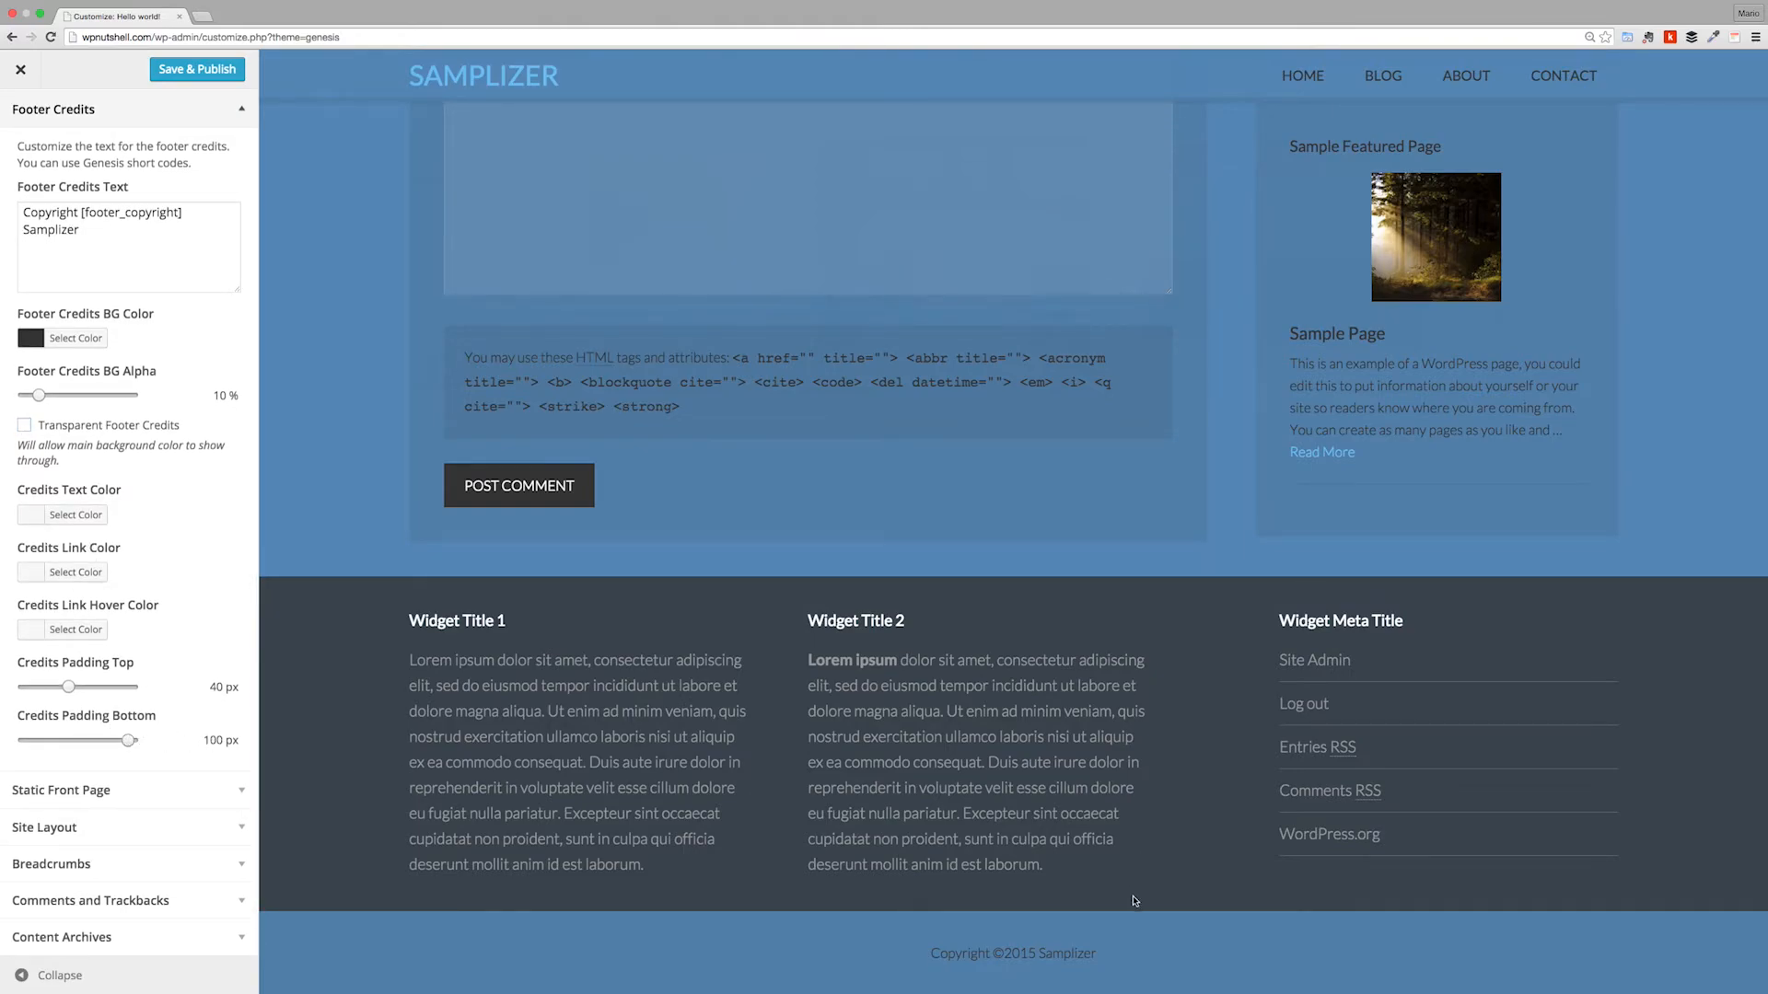
{"action": "scroll", "coordinate": [1028, 845], "scroll_direction": "down", "scroll_amount": 1}
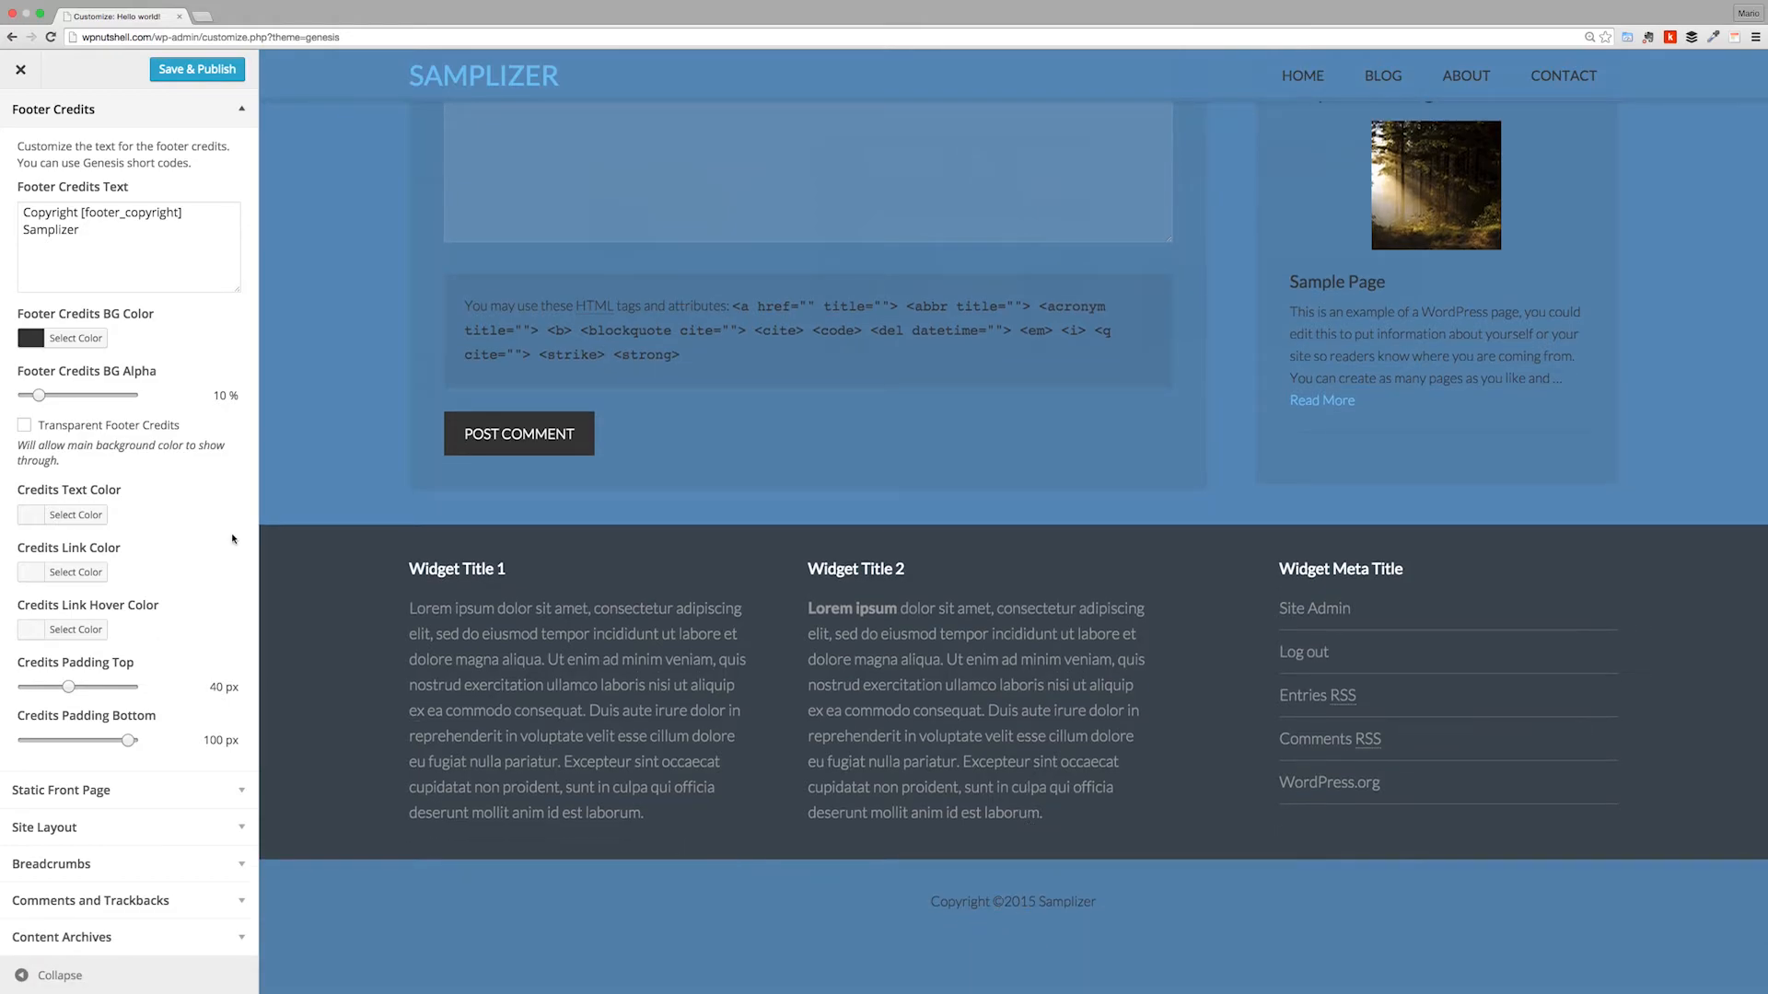
{"action": "scroll", "coordinate": [237, 536], "scroll_direction": "up", "scroll_amount": 6}
{"action": "left_click", "coordinate": [209, 449]}
Step: Open the Breadcrumbs section and enable breadcrumbs on Single posts
{"action": "left_click", "coordinate": [187, 794]}
{"action": "scroll", "coordinate": [198, 766], "scroll_direction": "down", "scroll_amount": 4}
{"action": "scroll", "coordinate": [75, 857], "scroll_direction": "down", "scroll_amount": 5}
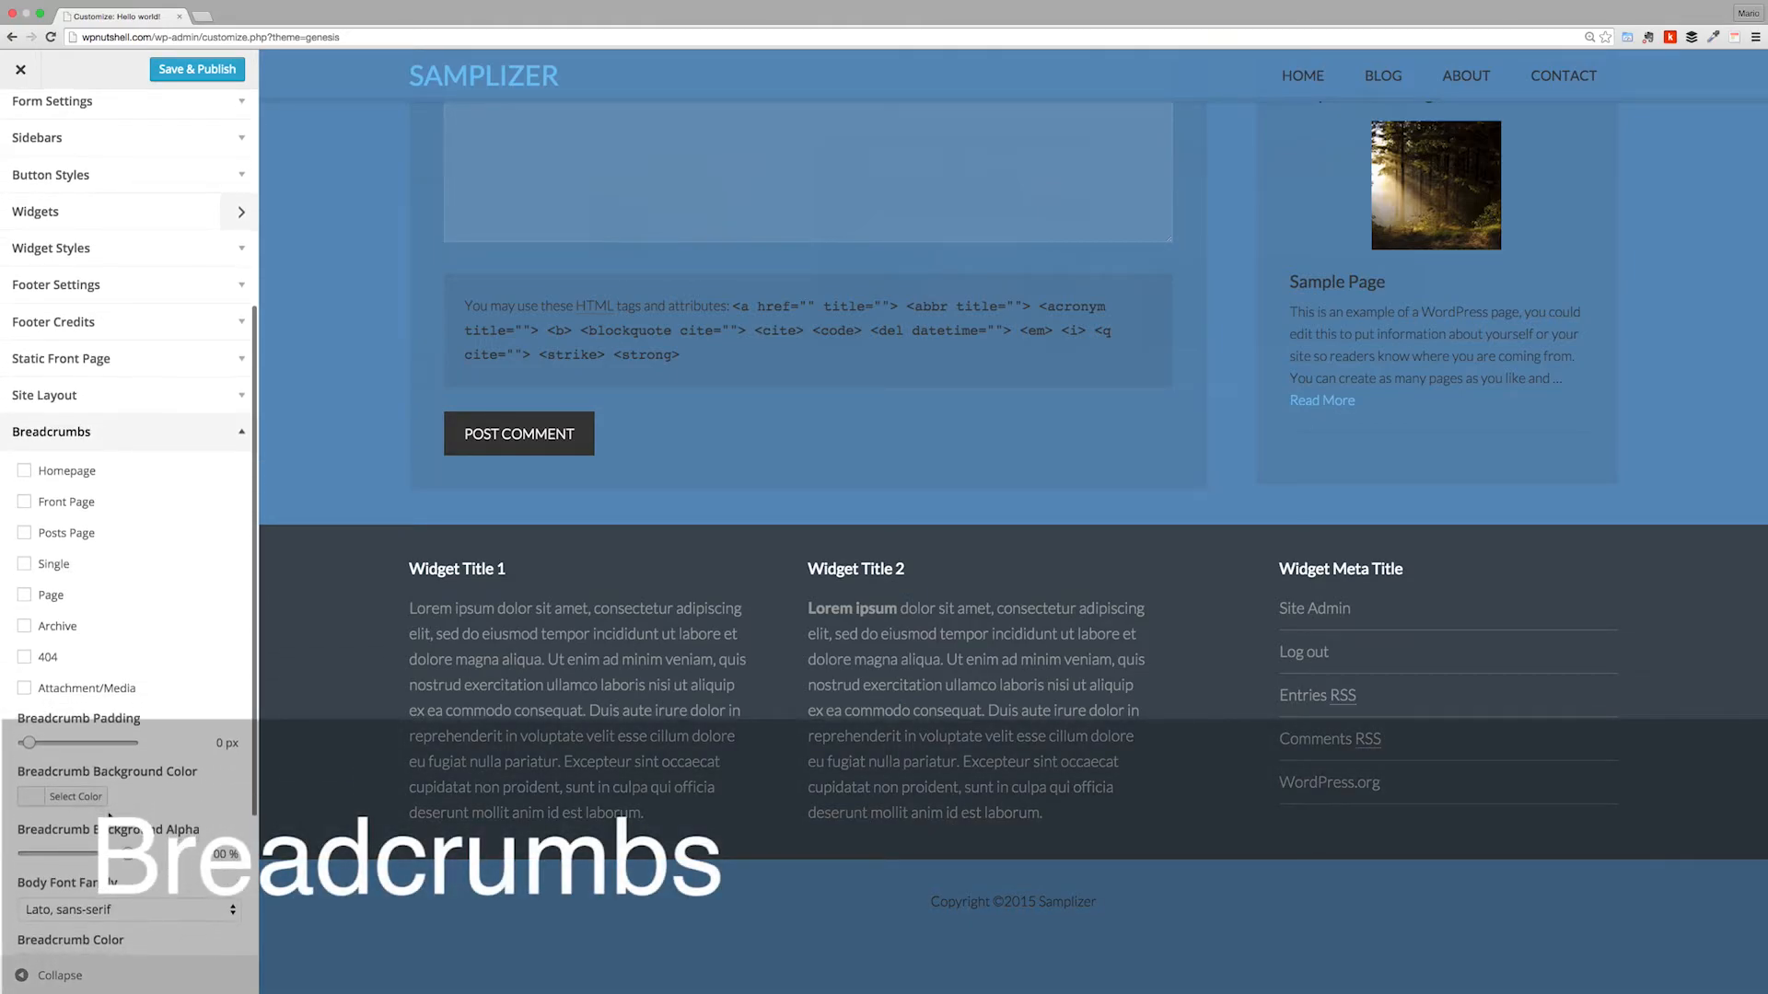
{"action": "scroll", "coordinate": [357, 694], "scroll_direction": "up", "scroll_amount": 15}
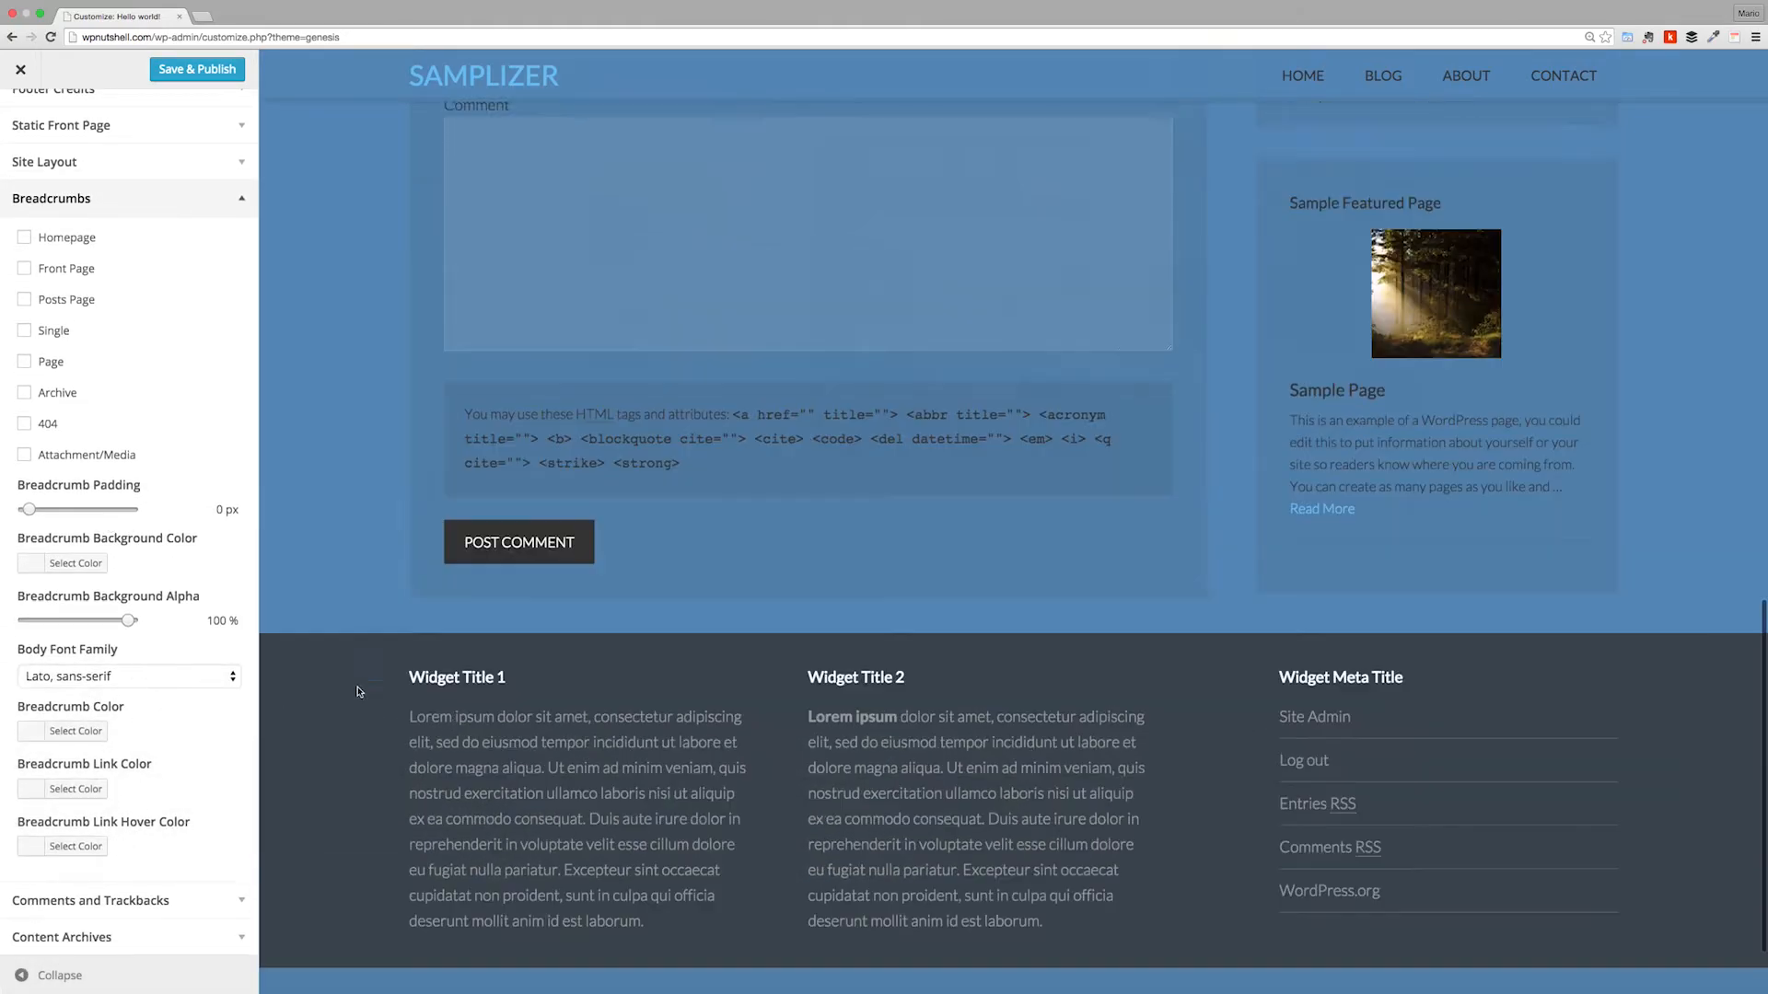
{"action": "left_click", "coordinate": [25, 334]}
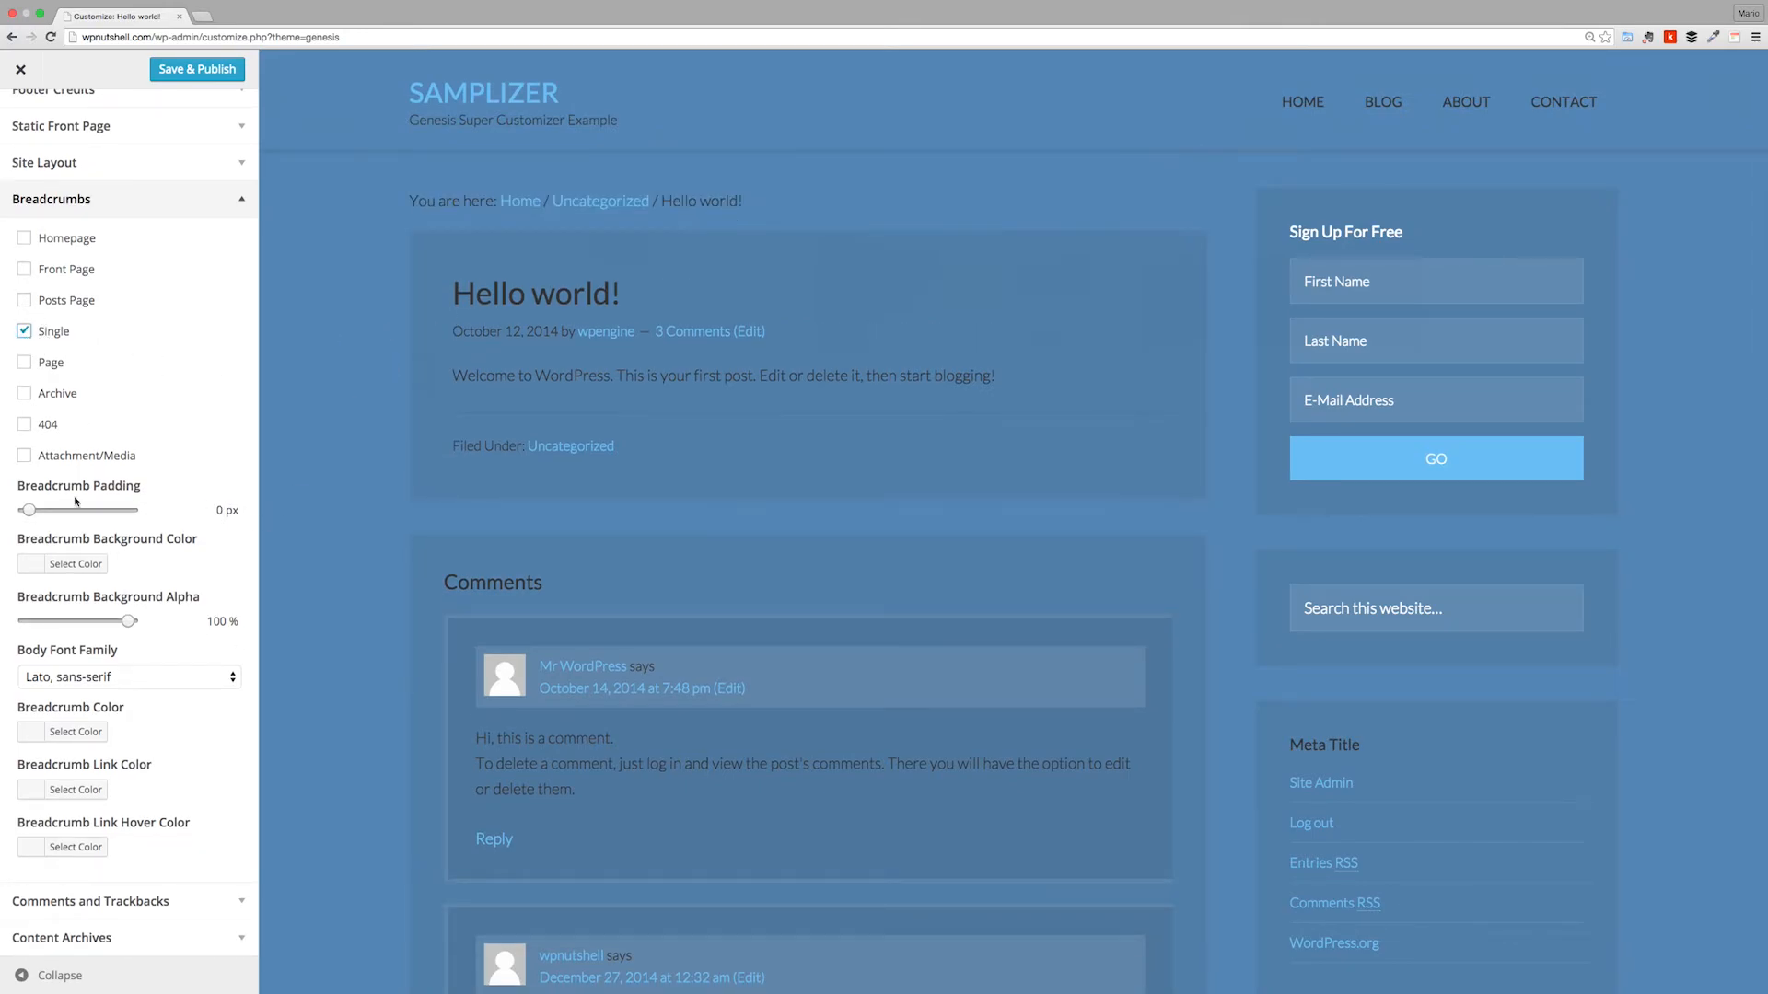
Step: Set the Breadcrumb Background Color to #333 with 10% alpha and the Breadcrumb Padding to 10 px
{"action": "left_click", "coordinate": [34, 562]}
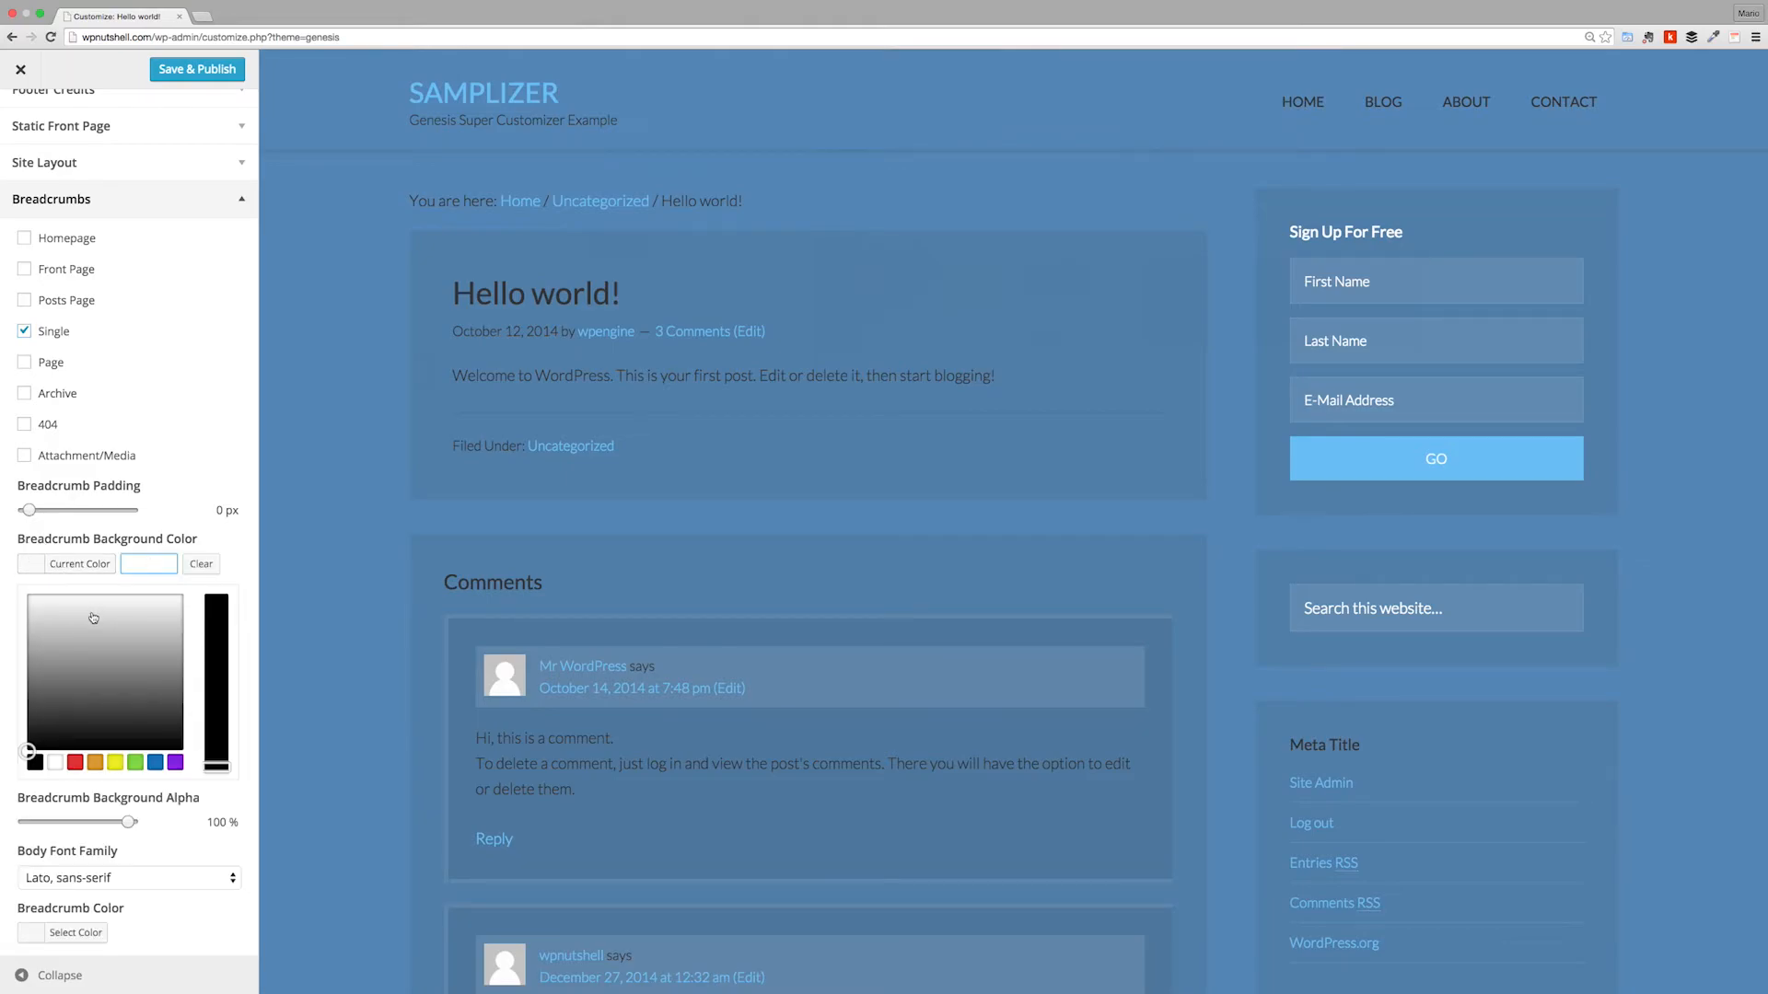
{"action": "type", "text": "#333"}
{"action": "left_click", "coordinate": [142, 543]}
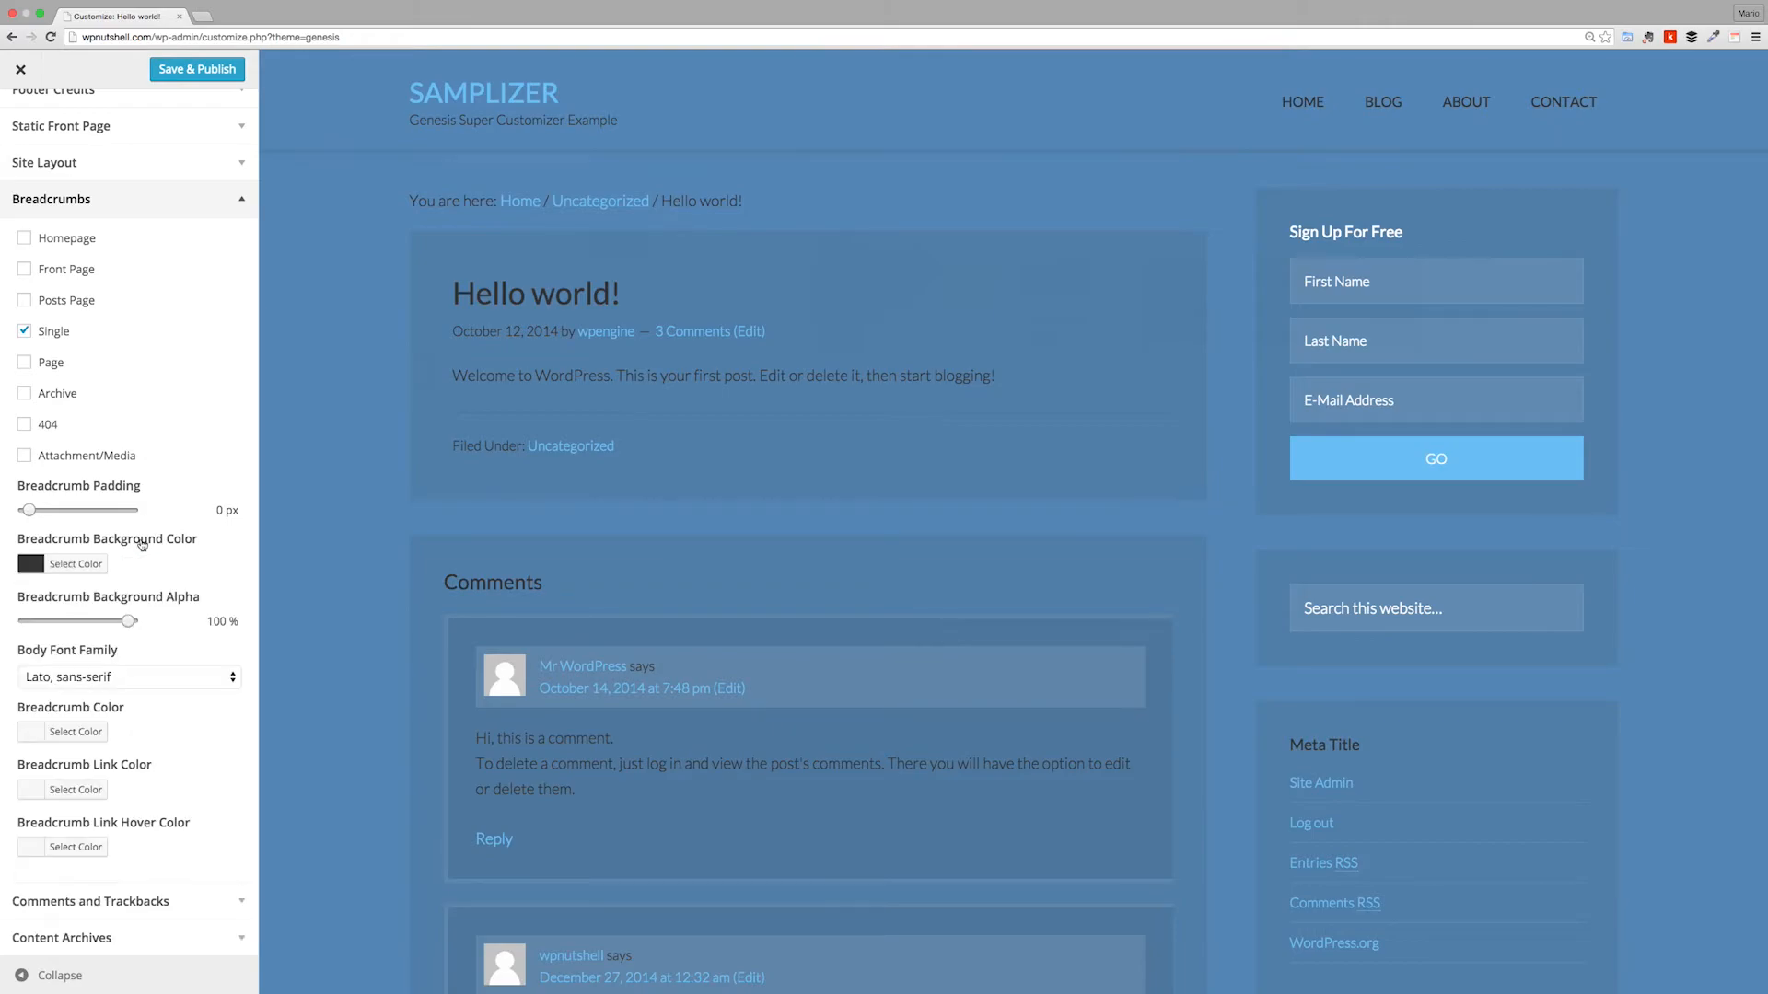
{"action": "left_click_drag", "start_coordinate": [34, 514], "coordinate": [41, 512]}
{"action": "left_click", "coordinate": [131, 623]}
{"action": "left_click_drag", "start_coordinate": [131, 622], "coordinate": [40, 628]}
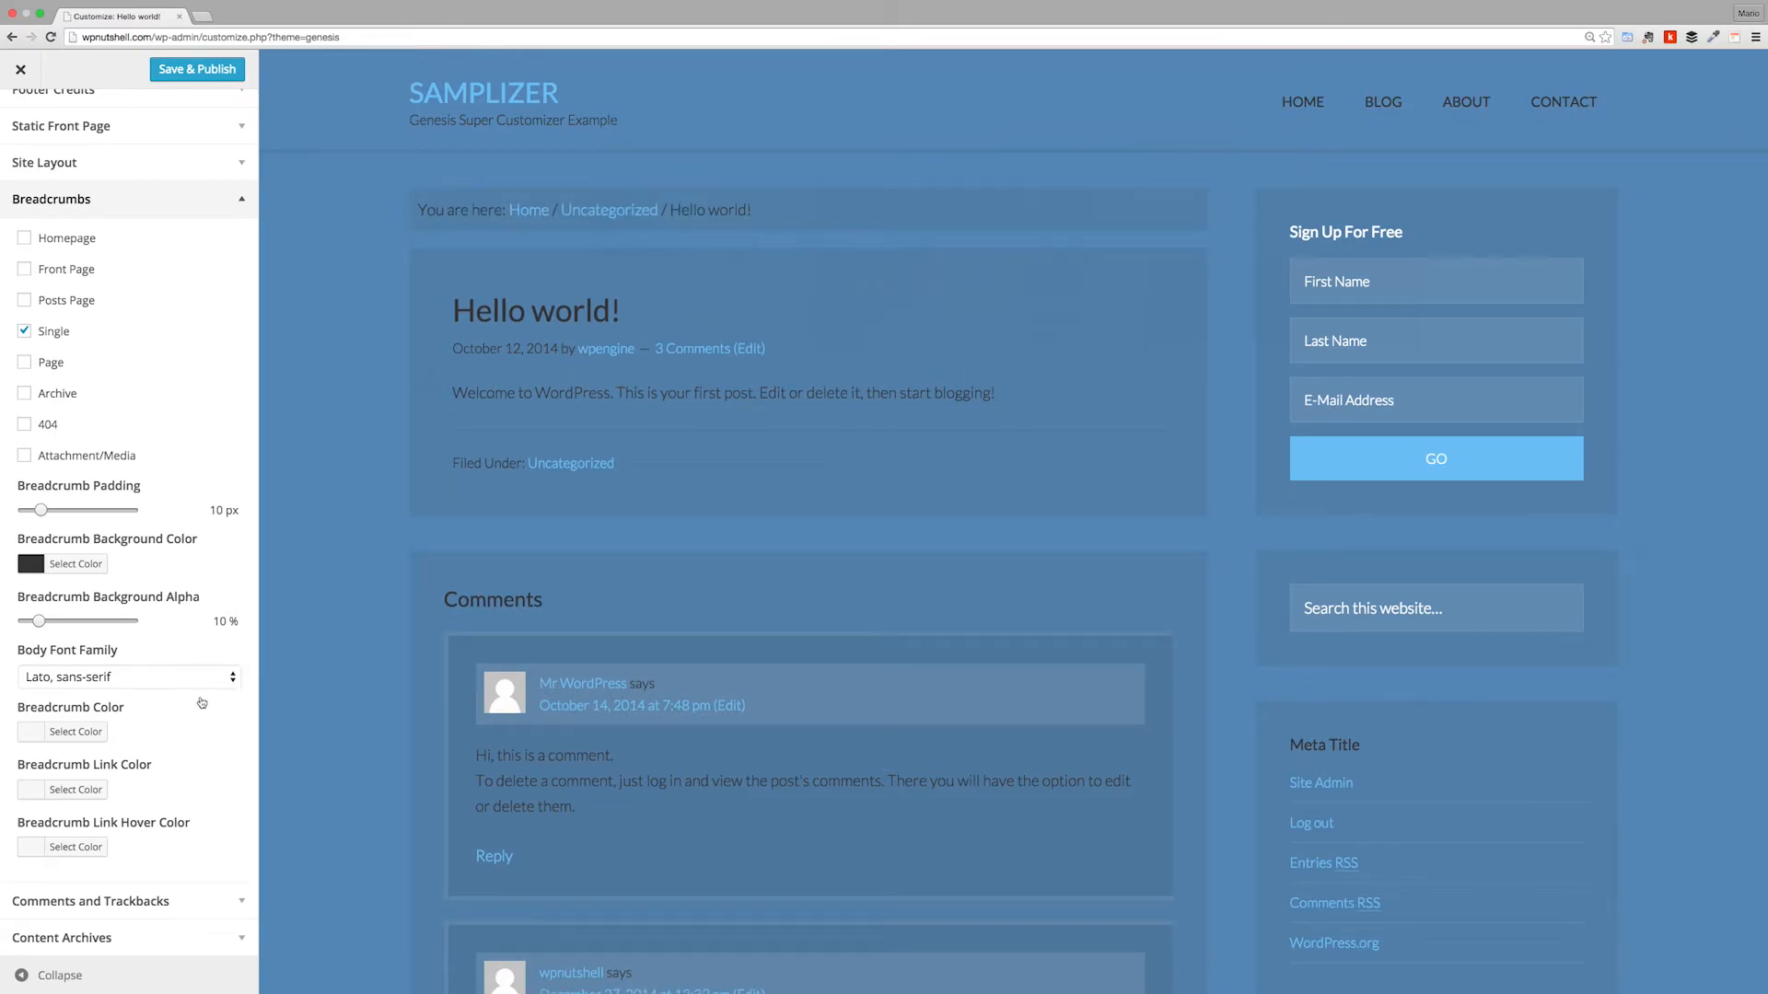
Step: Change the breadcrumbs' Body Font Family to Times New Roman, Times, serif
{"action": "left_click", "coordinate": [225, 679]}
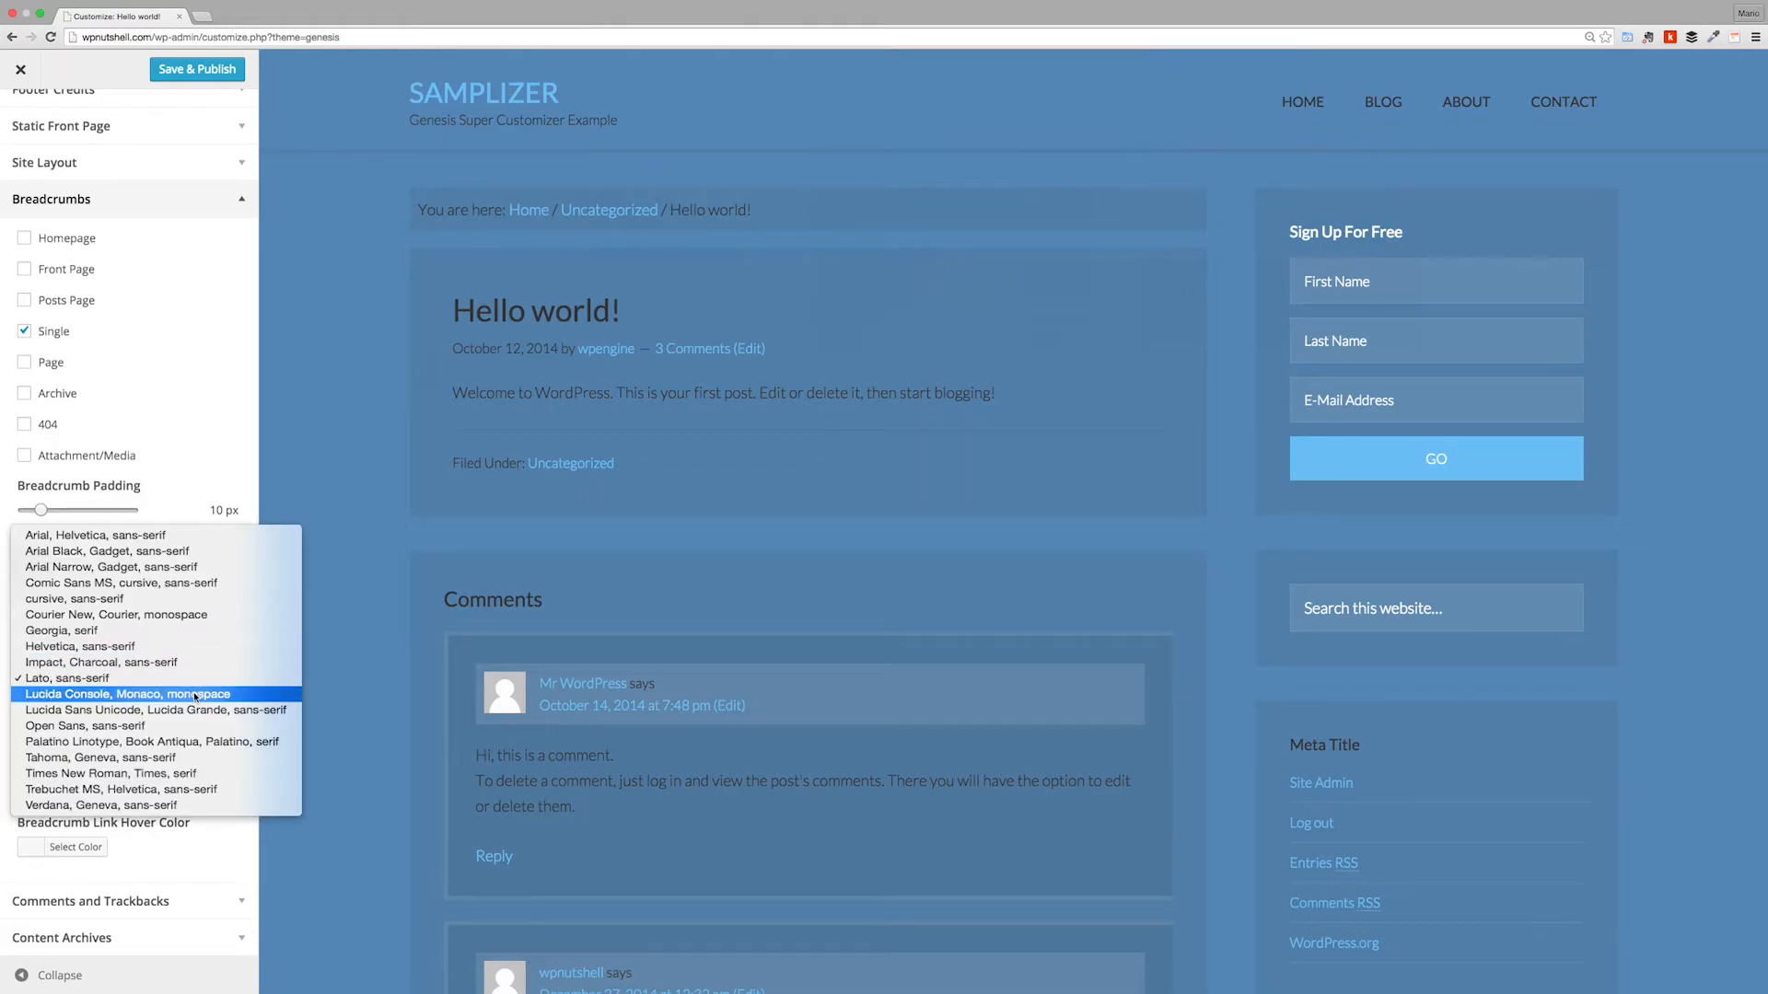
{"action": "left_click", "coordinate": [166, 776]}
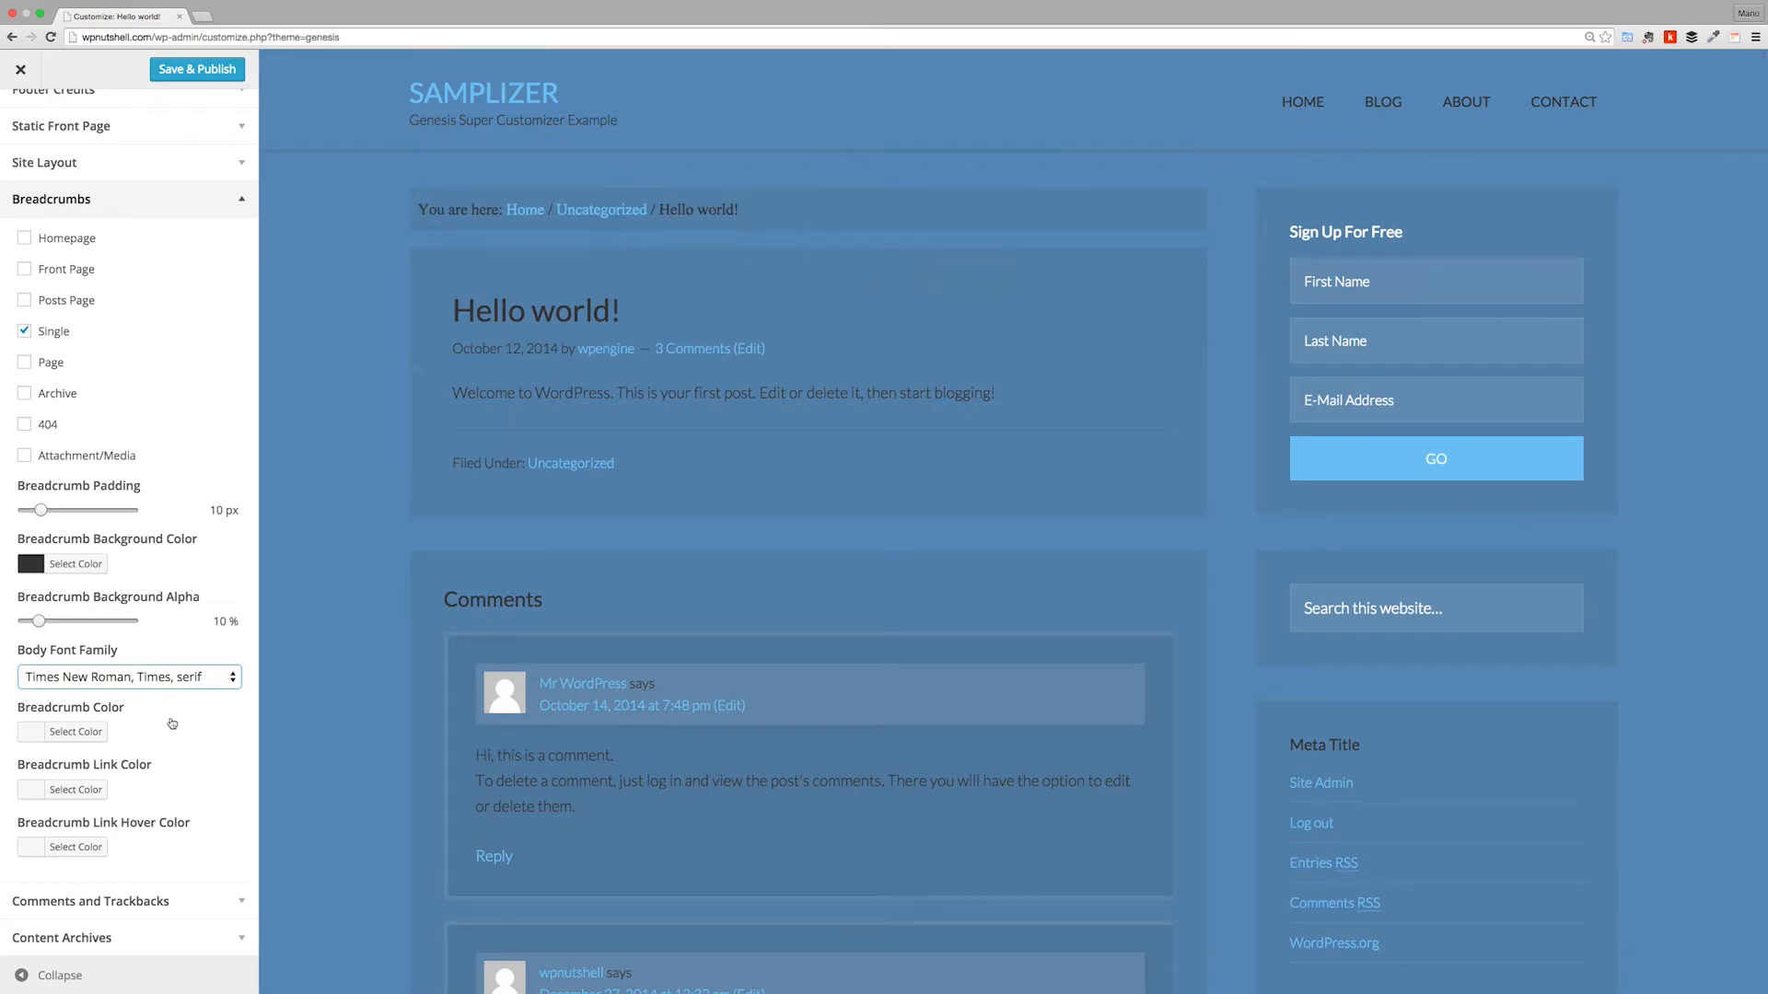
Step: Try the orange preset as the Breadcrumb Link Hover Color and clear the color again
{"action": "scroll", "coordinate": [175, 709], "scroll_direction": "down", "scroll_amount": 1}
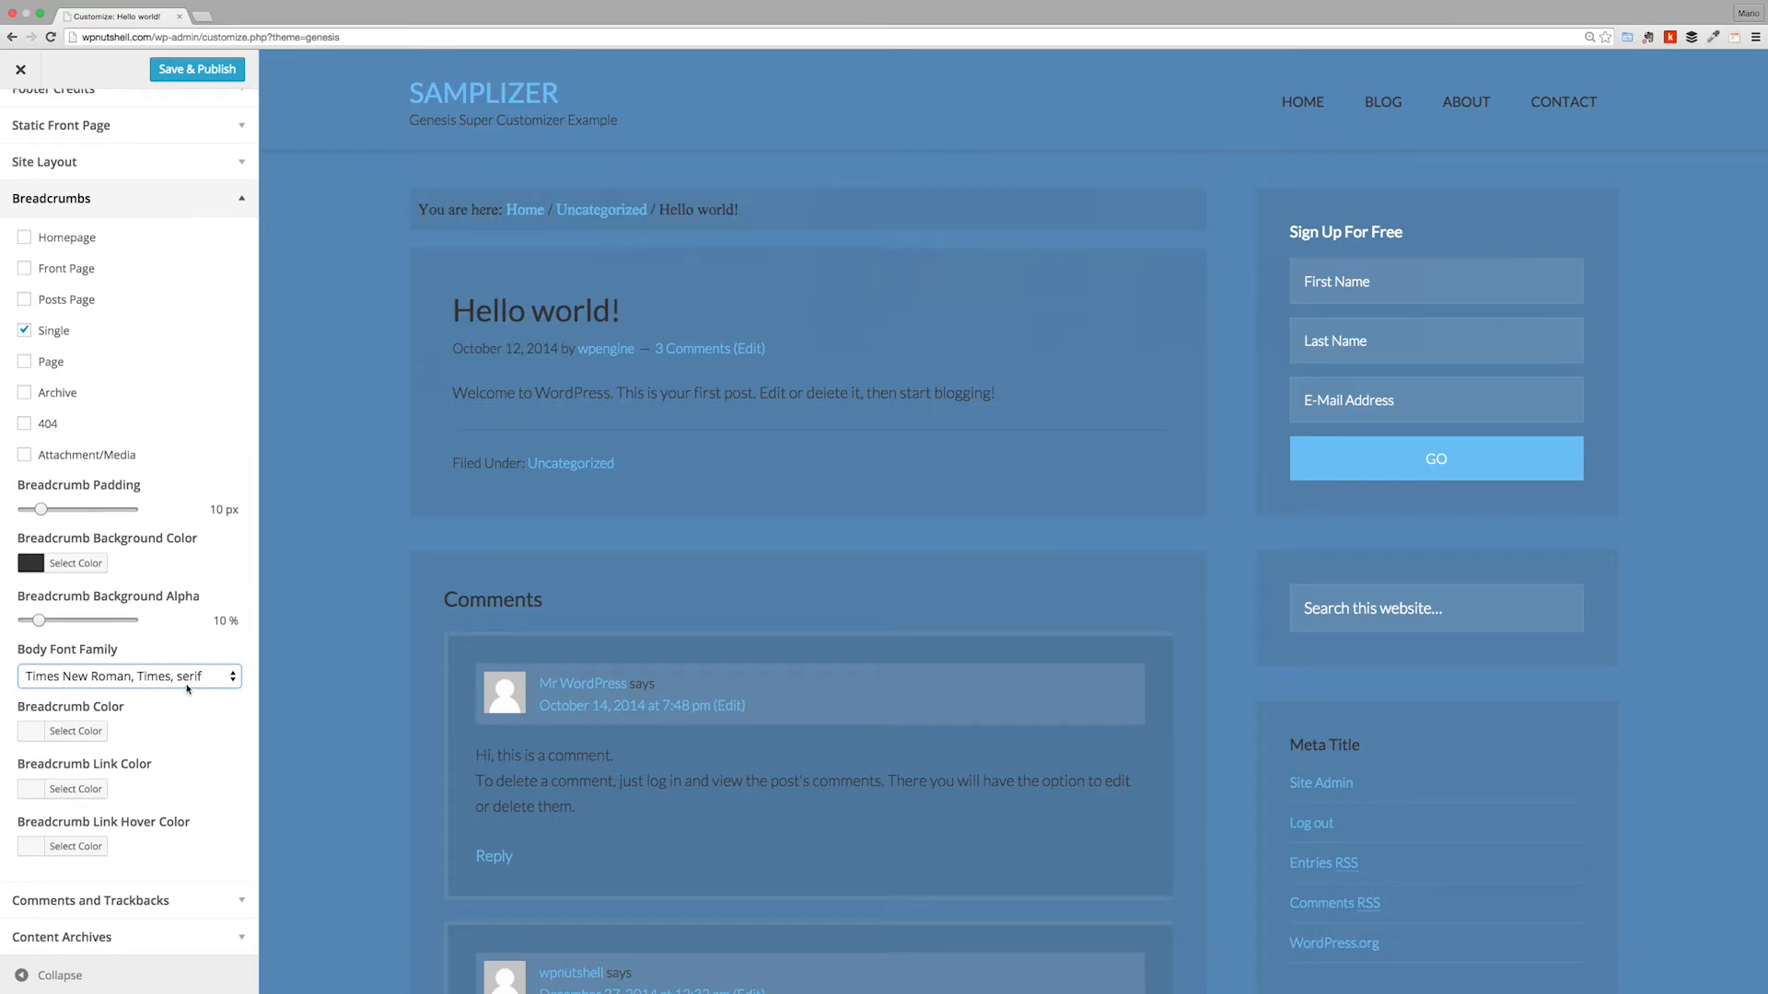
{"action": "left_click", "coordinate": [96, 847]}
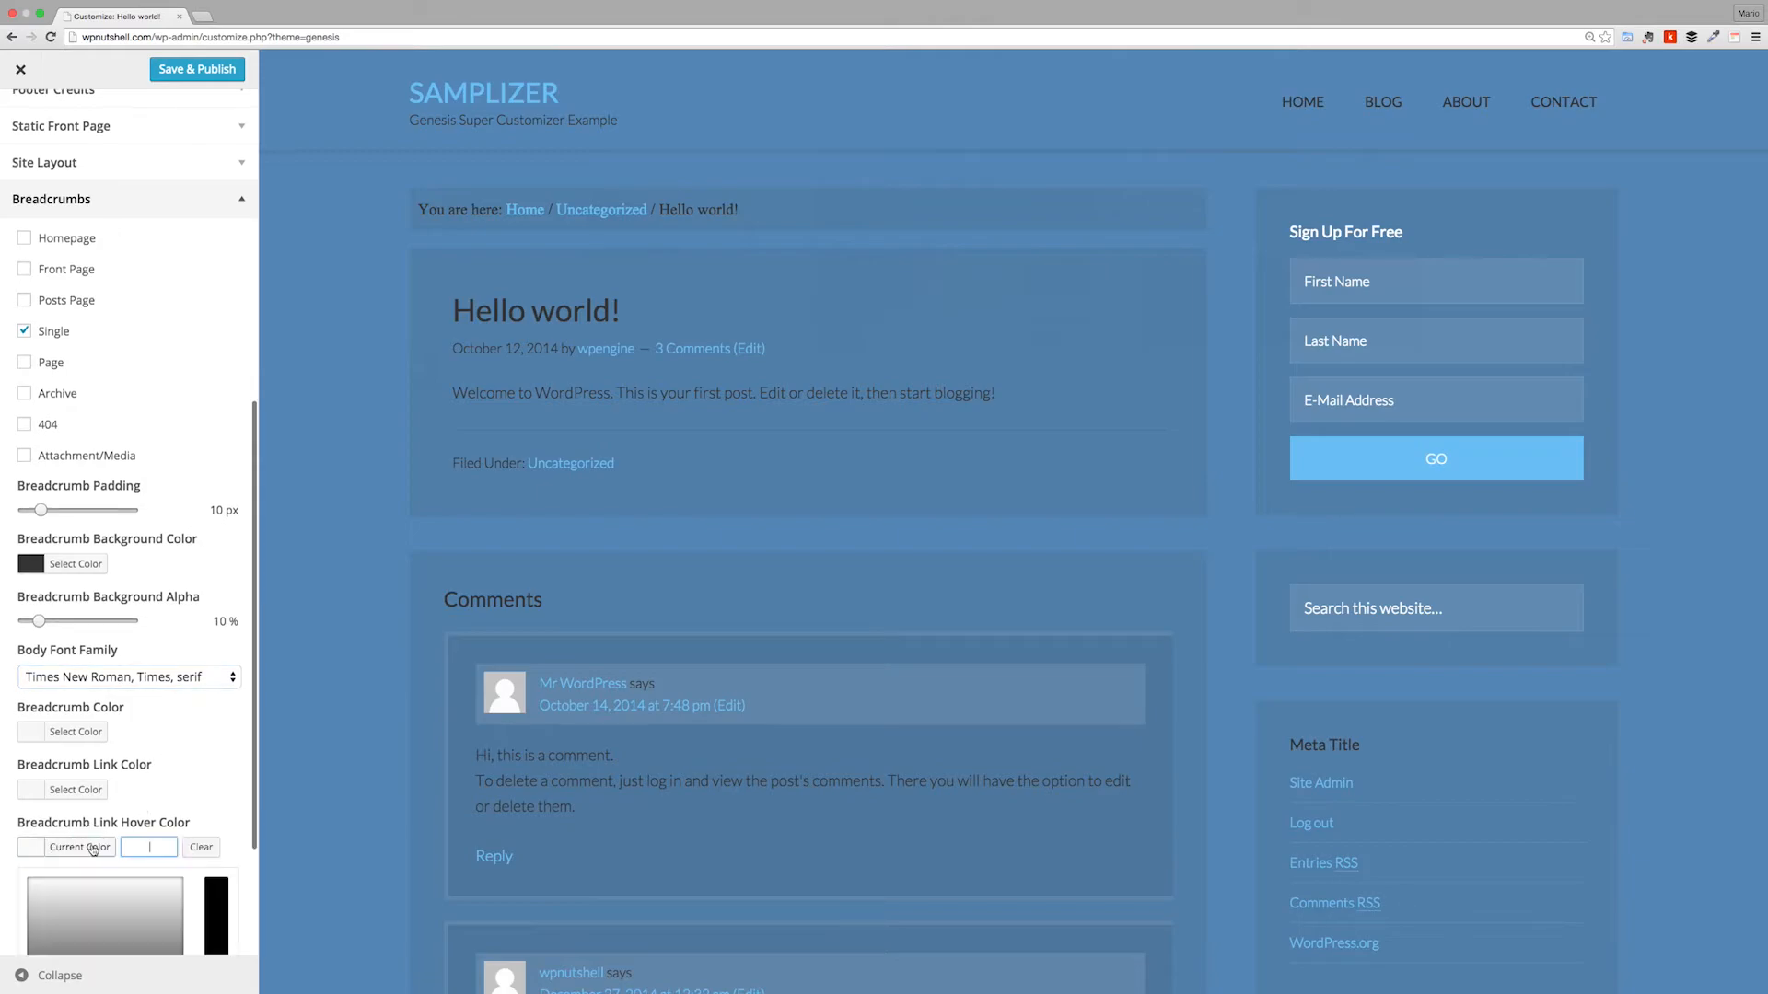
{"action": "scroll", "coordinate": [160, 869], "scroll_direction": "down", "scroll_amount": 5}
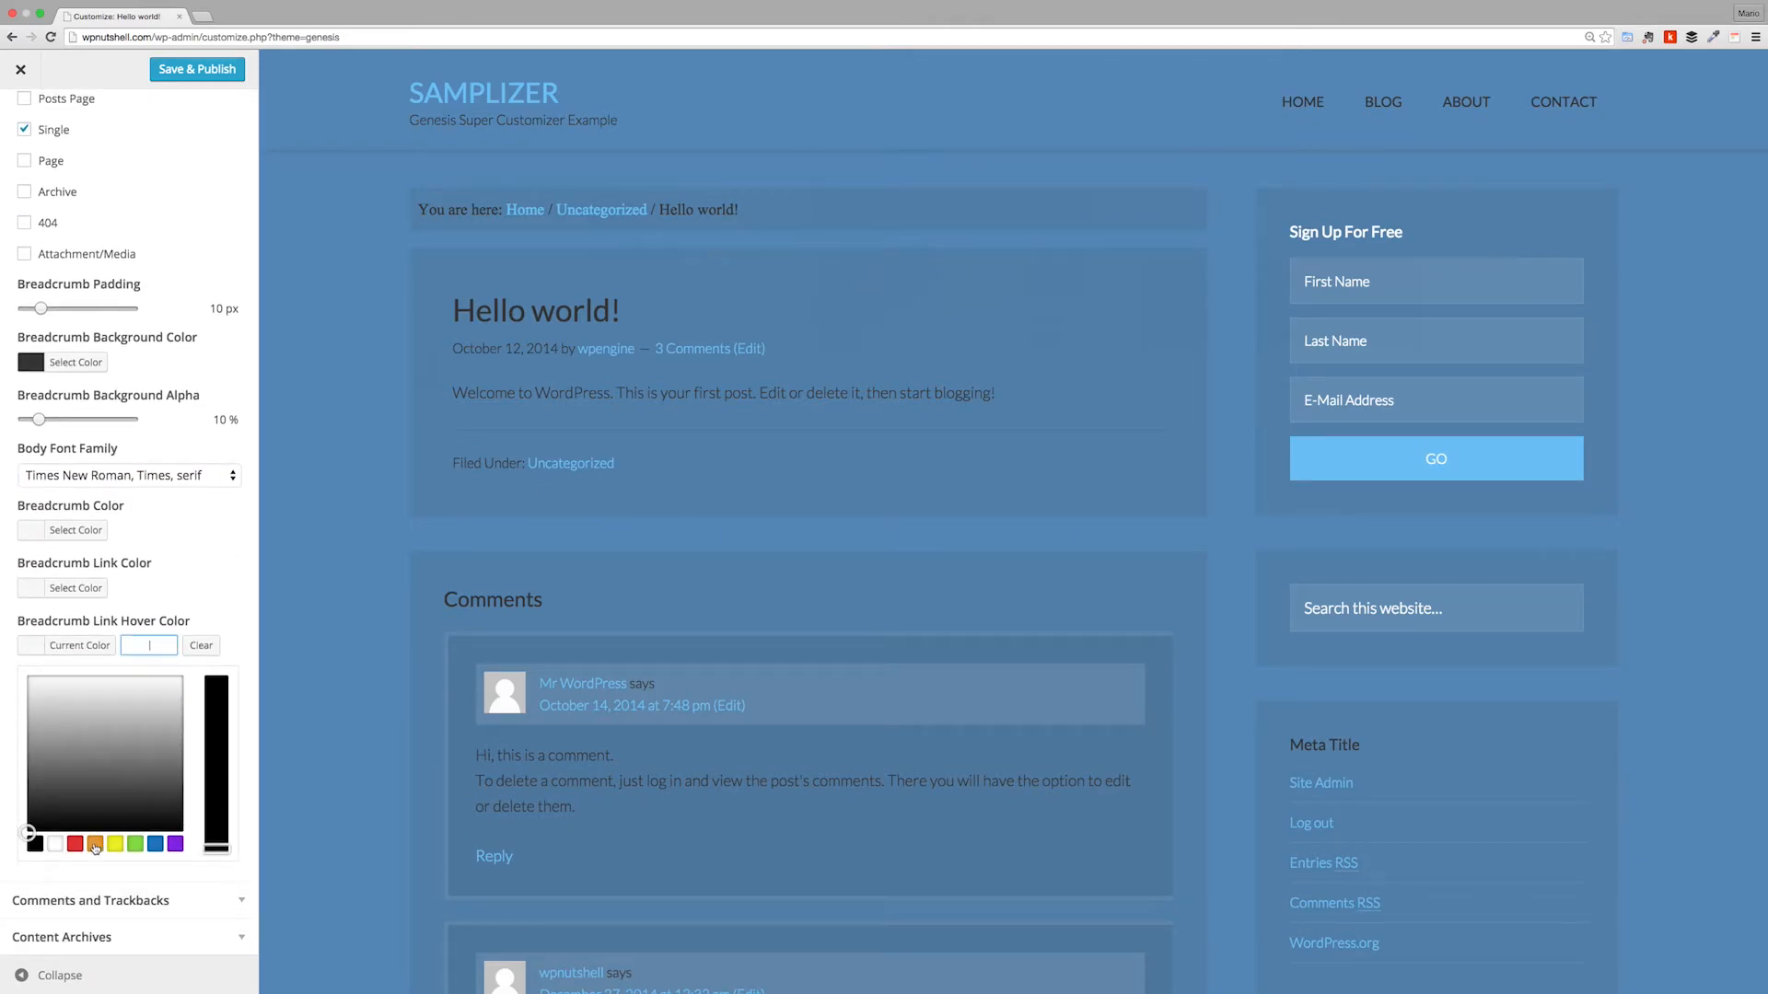
{"action": "left_click", "coordinate": [95, 844]}
{"action": "left_click", "coordinate": [177, 600]}
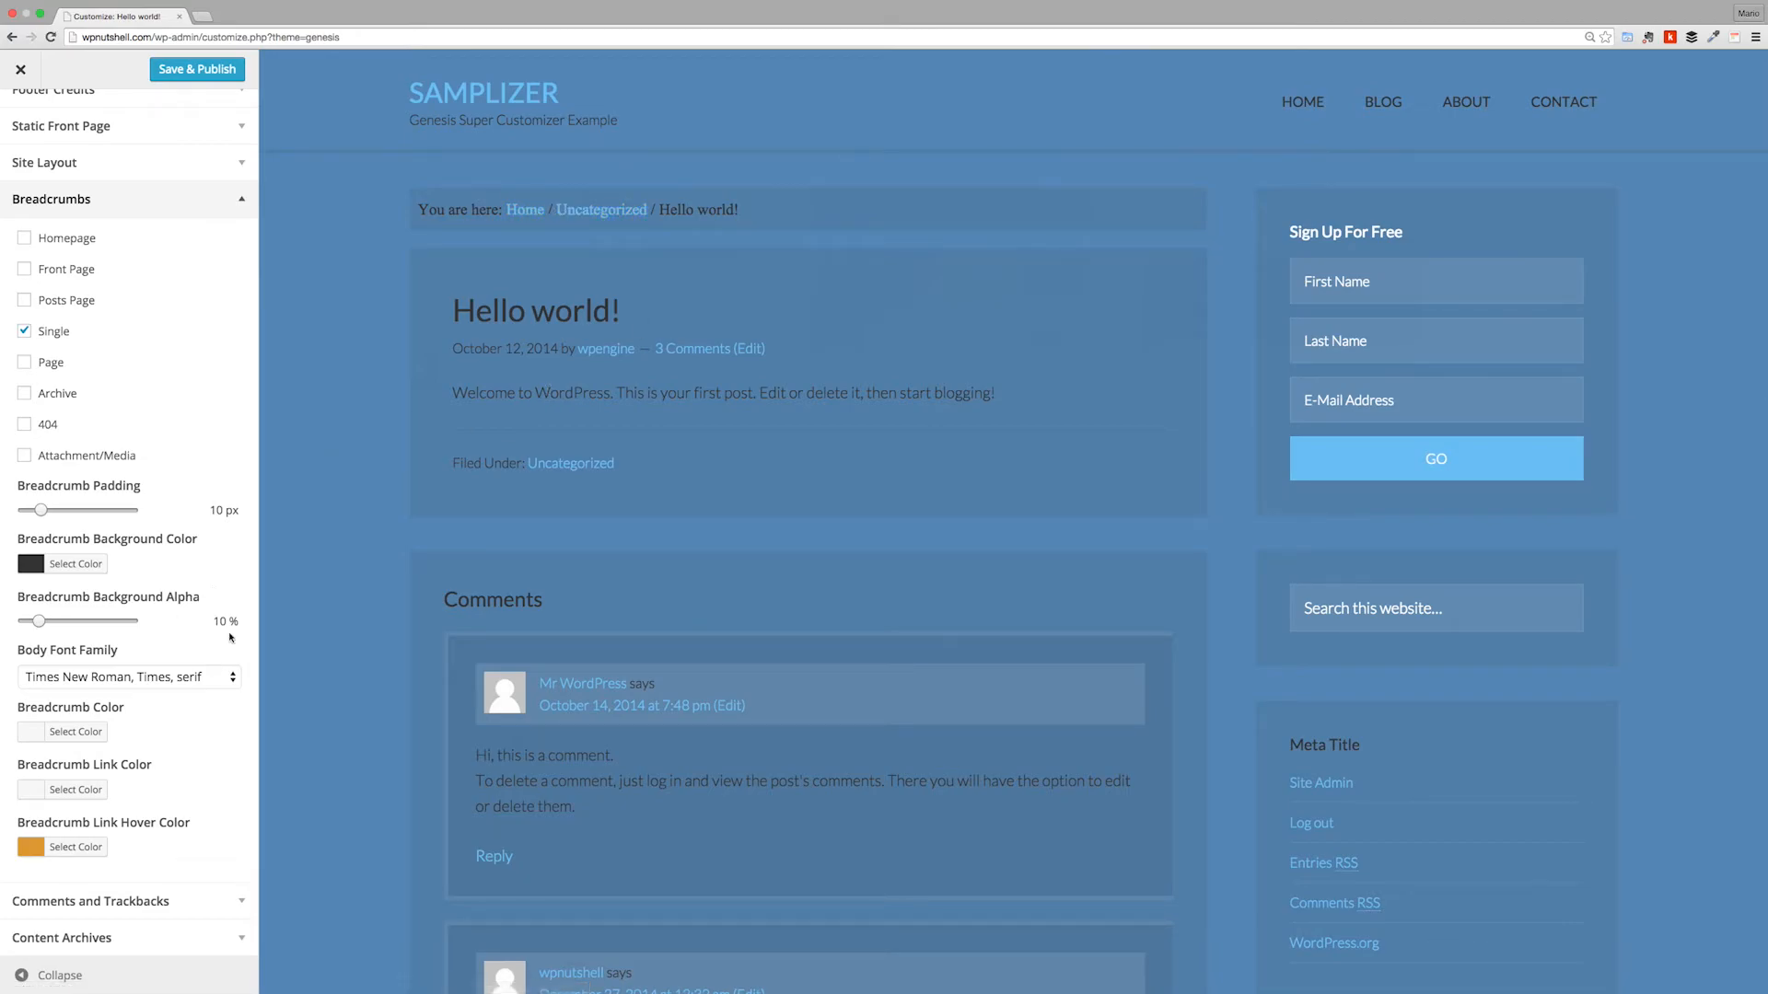
{"action": "left_click", "coordinate": [92, 847]}
{"action": "left_click", "coordinate": [201, 852]}
Step: Collapse the Breadcrumbs section, save and publish the customizations, and exit the Customizer
{"action": "left_click", "coordinate": [207, 199]}
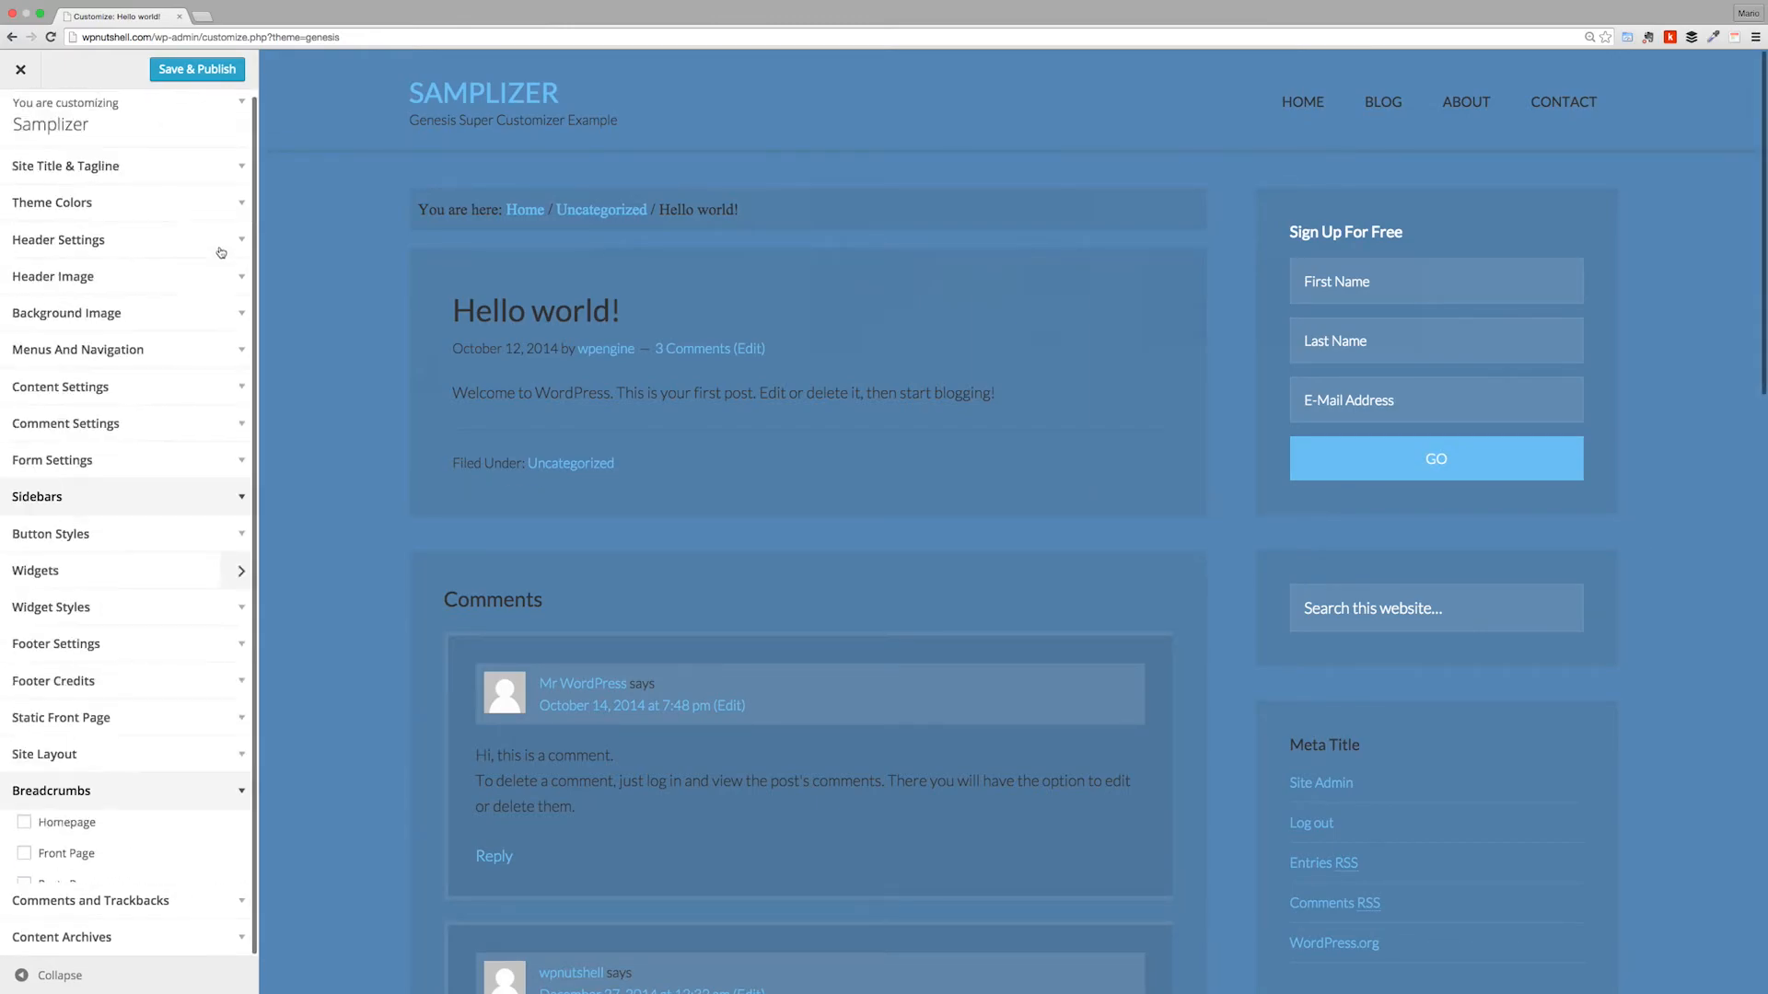
{"action": "left_click", "coordinate": [210, 71]}
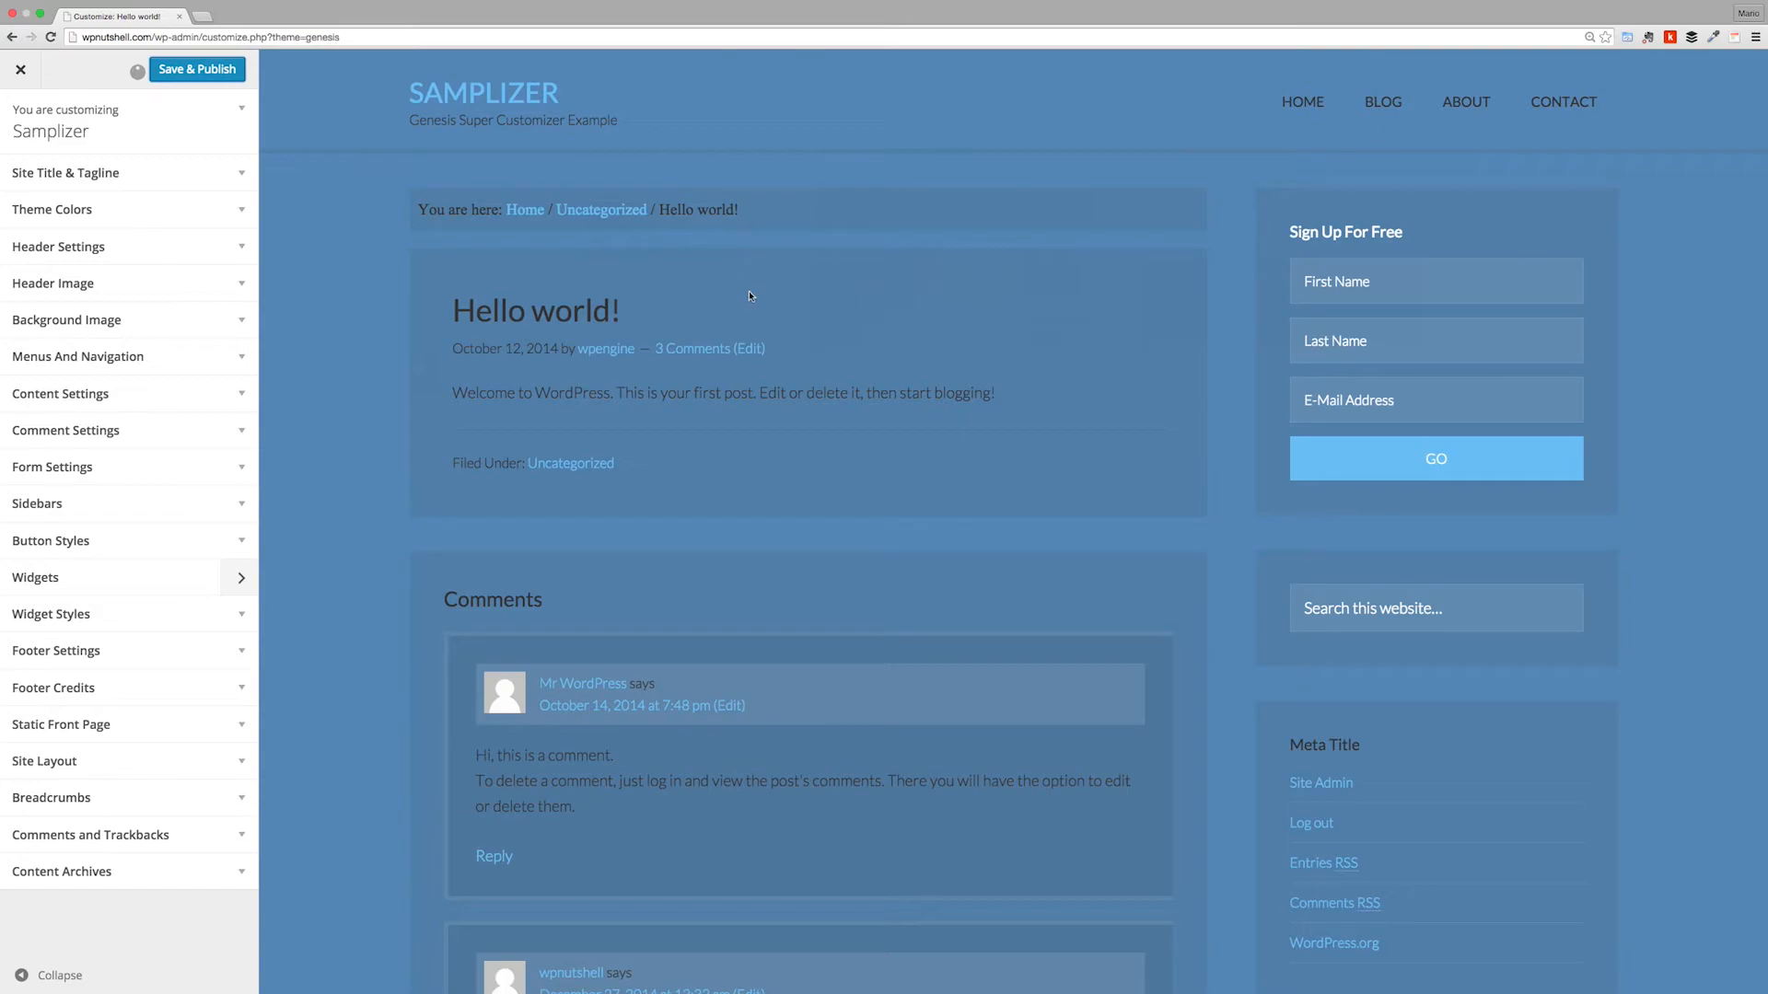
{"action": "left_click", "coordinate": [21, 69]}
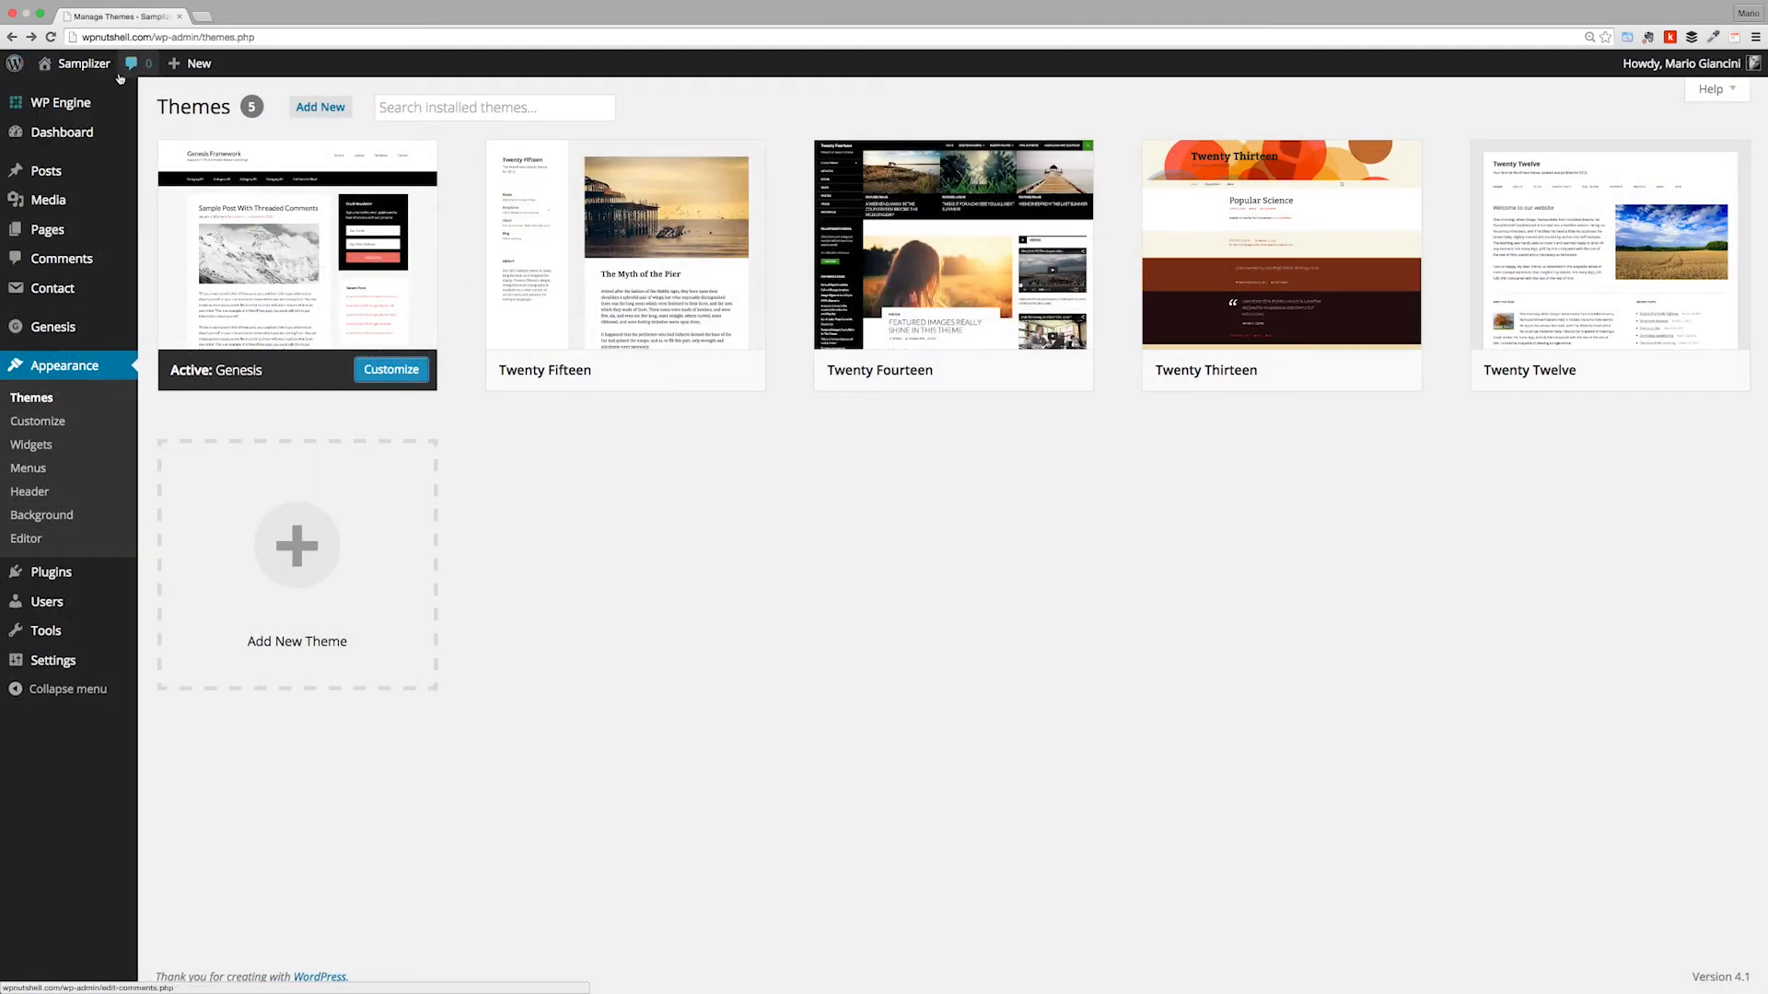
Step: Open the Samplizer site's home page and look it over from header to footer
{"action": "left_click", "coordinate": [84, 63]}
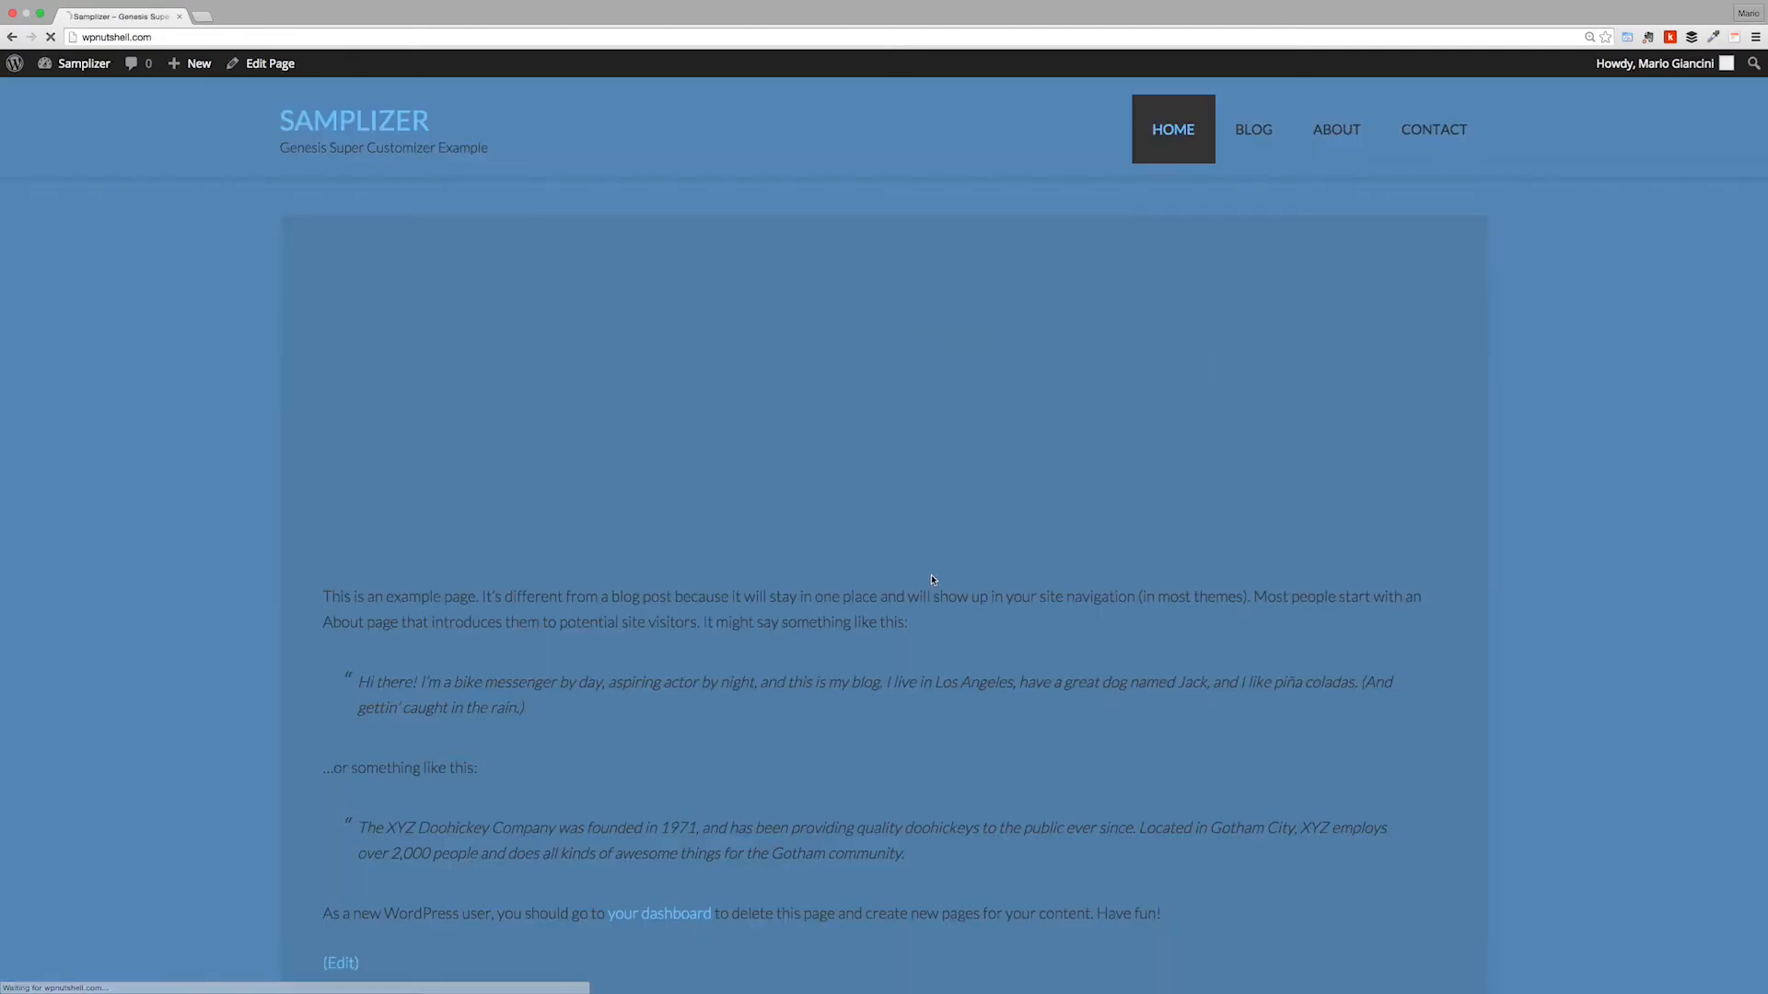
{"action": "scroll", "coordinate": [1134, 504], "scroll_direction": "down", "scroll_amount": 6}
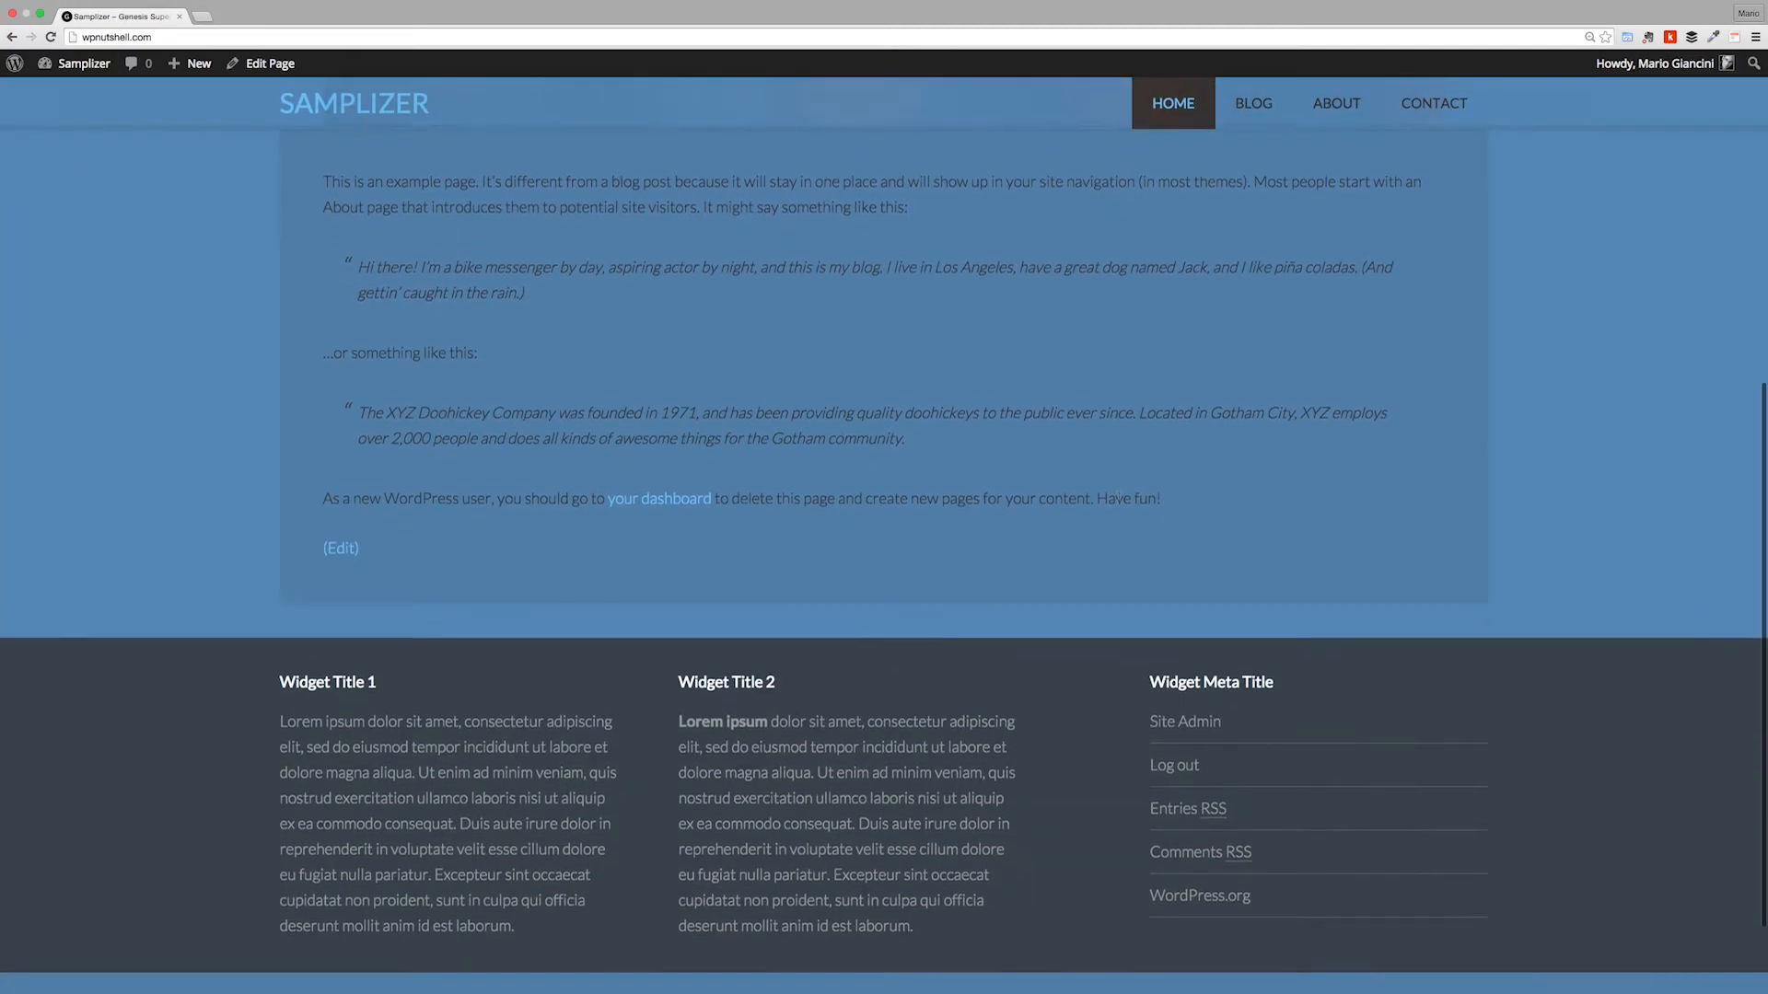
{"action": "scroll", "coordinate": [1120, 504], "scroll_direction": "up", "scroll_amount": 6}
{"action": "scroll", "coordinate": [1120, 504], "scroll_direction": "down", "scroll_amount": 7}
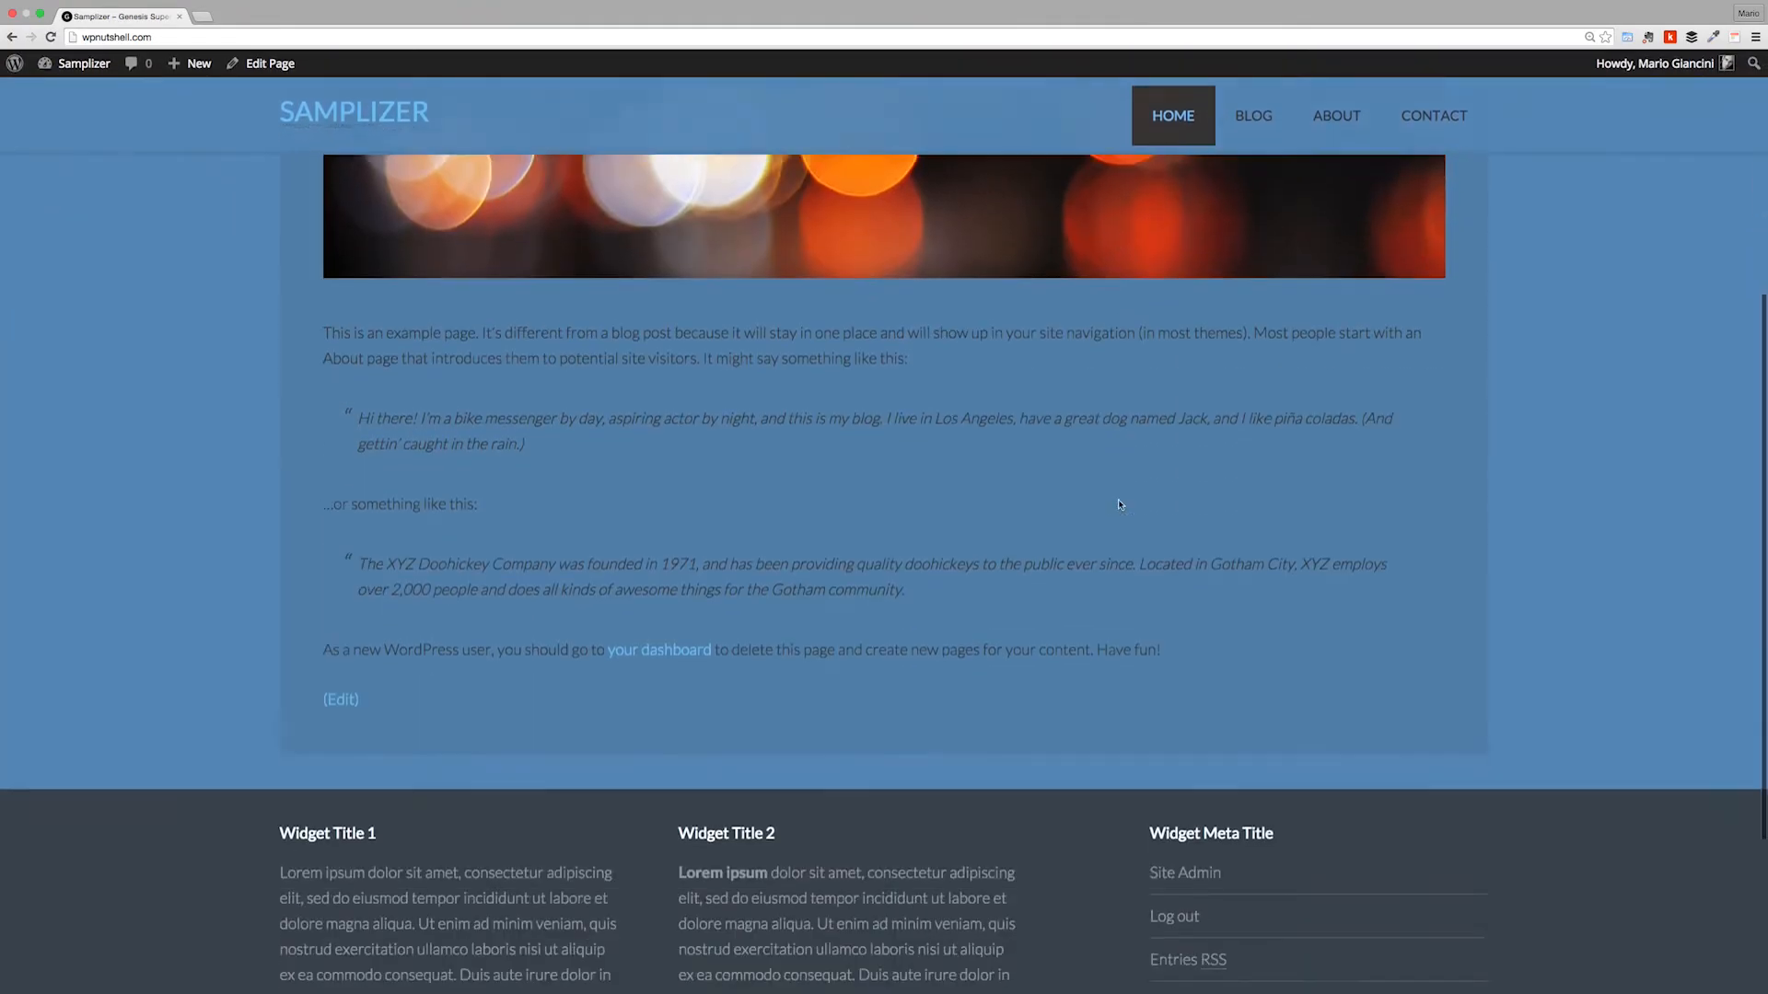
{"action": "scroll", "coordinate": [1119, 504], "scroll_direction": "up", "scroll_amount": 7}
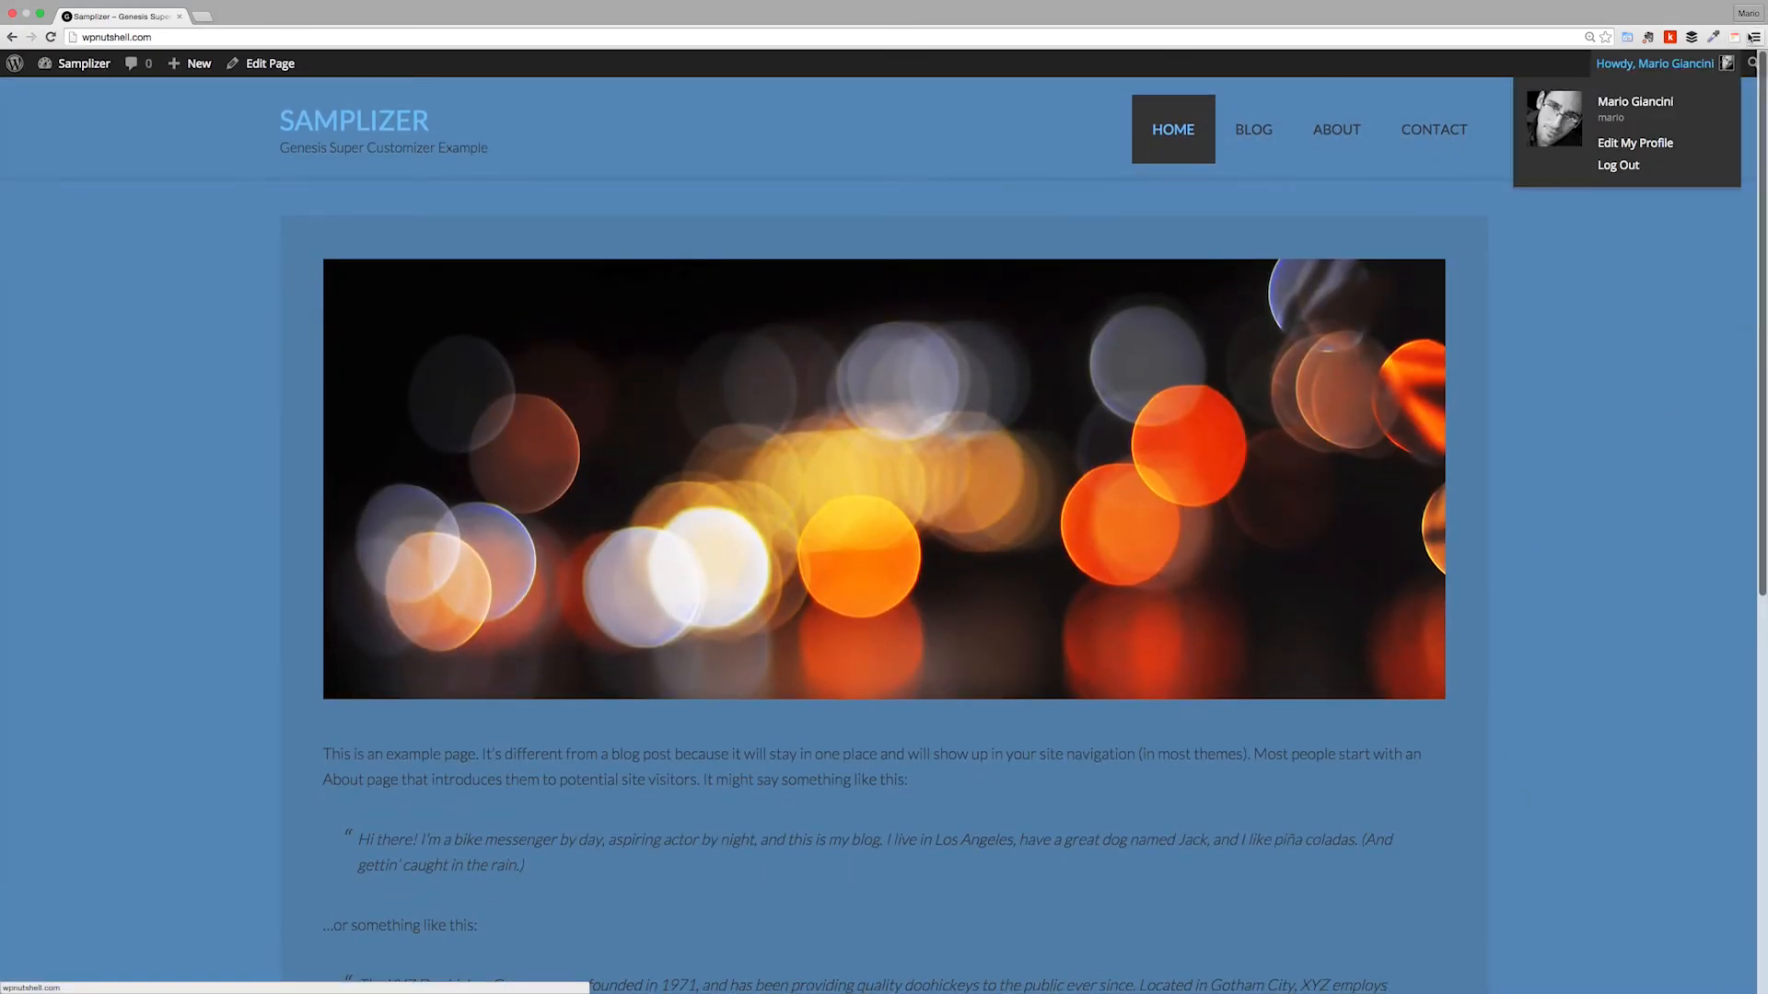
Step: Take the browser out of full screen and narrow its window to check the home page's responsive layout
{"action": "left_click", "coordinate": [1754, 37]}
{"action": "left_click", "coordinate": [1746, 195]}
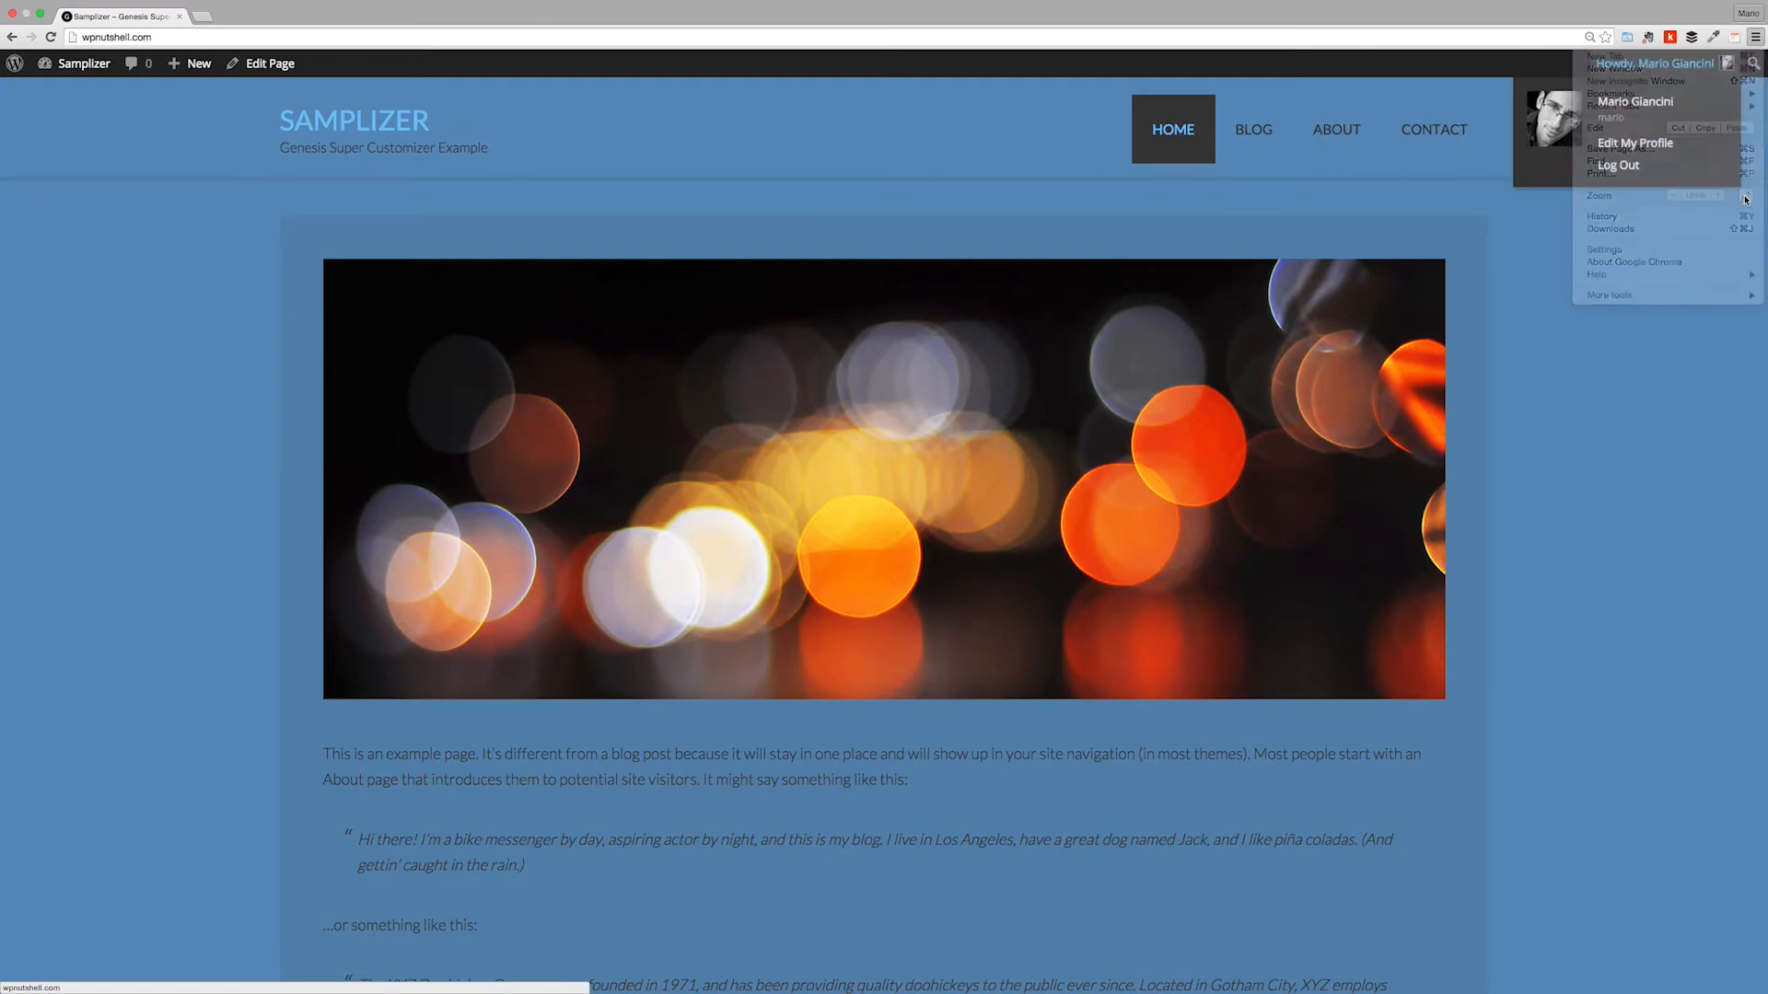
{"action": "left_click_drag", "start_coordinate": [1765, 272], "coordinate": [784, 397]}
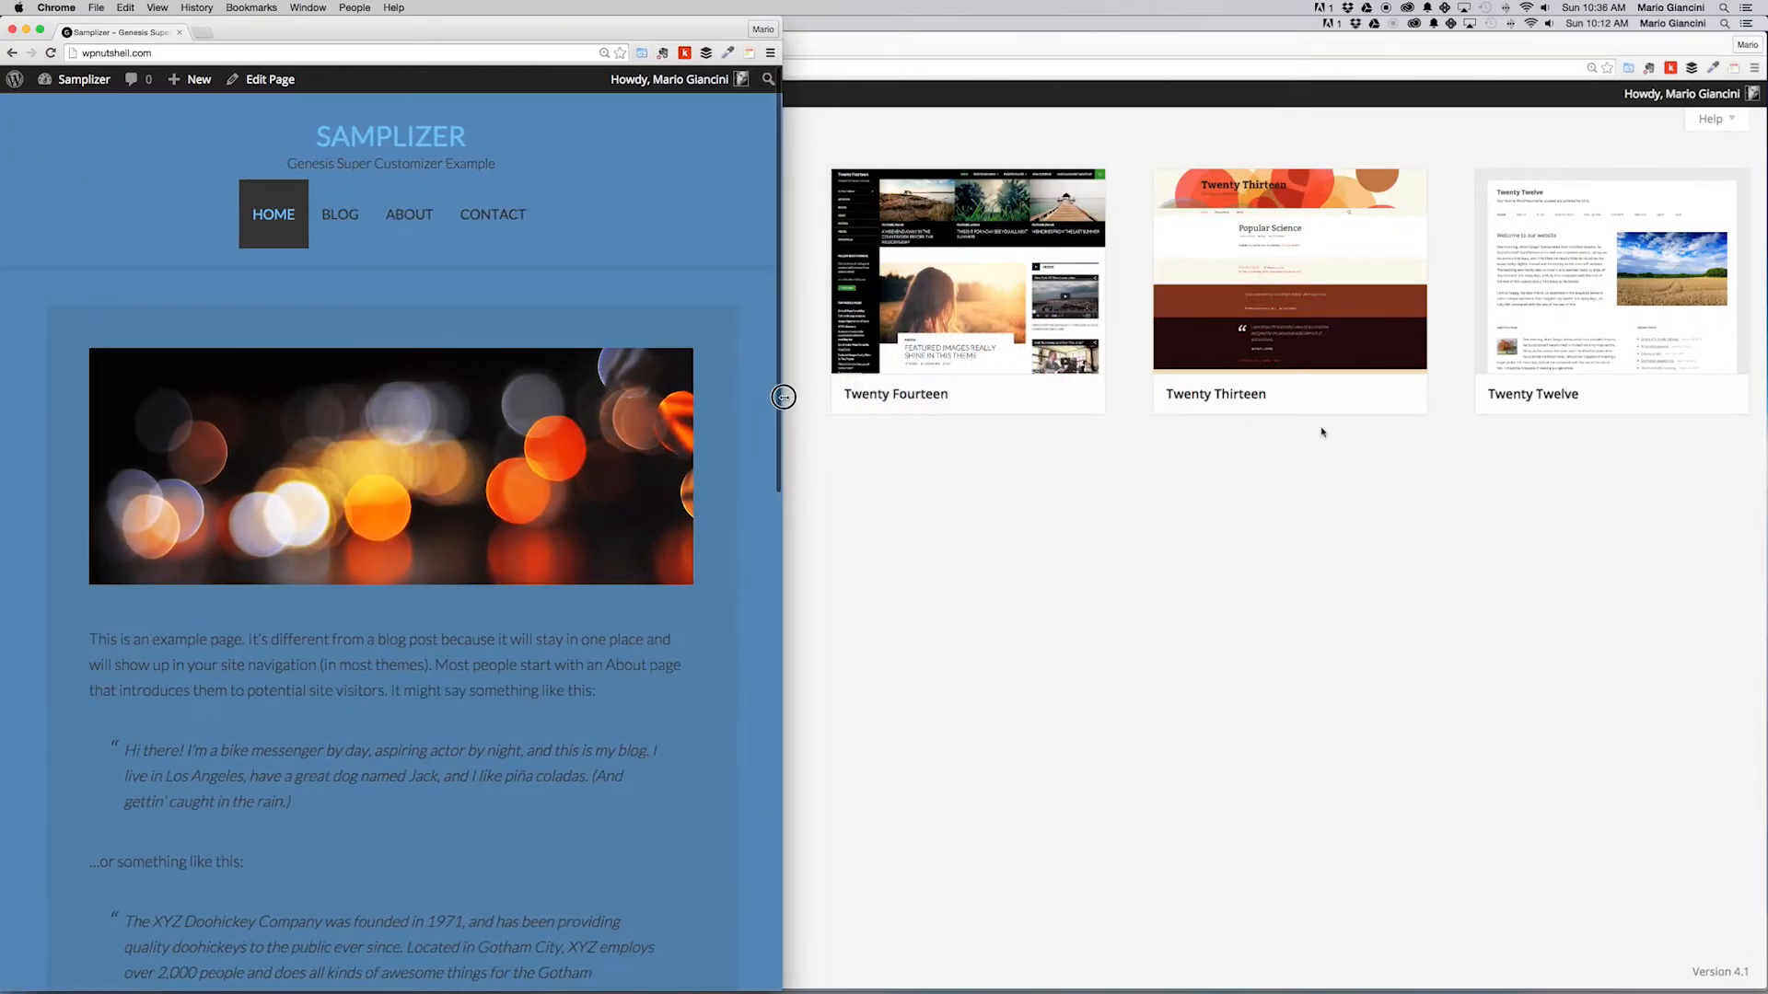
{"action": "scroll", "coordinate": [573, 557], "scroll_direction": "down", "scroll_amount": 15}
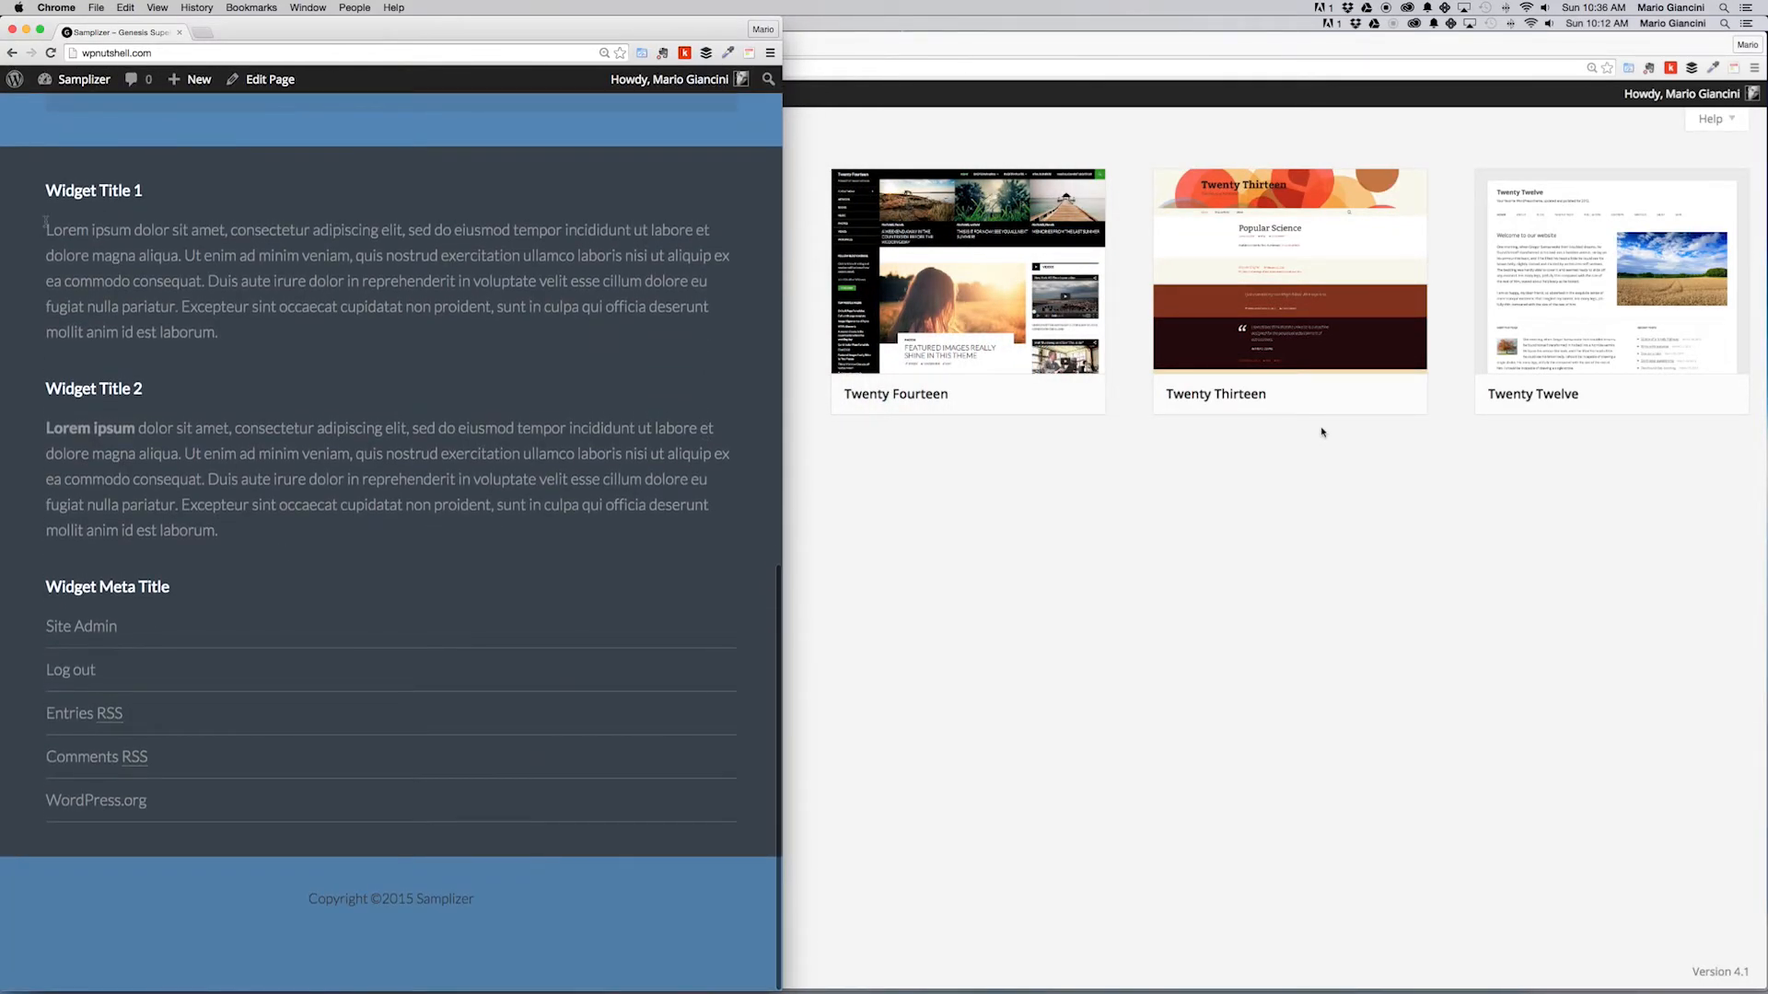
{"action": "scroll", "coordinate": [525, 727], "scroll_direction": "up", "scroll_amount": 15}
Step: Open the About page in the narrowed window and examine its headings, text and sidebar widgets
{"action": "left_click", "coordinate": [408, 240]}
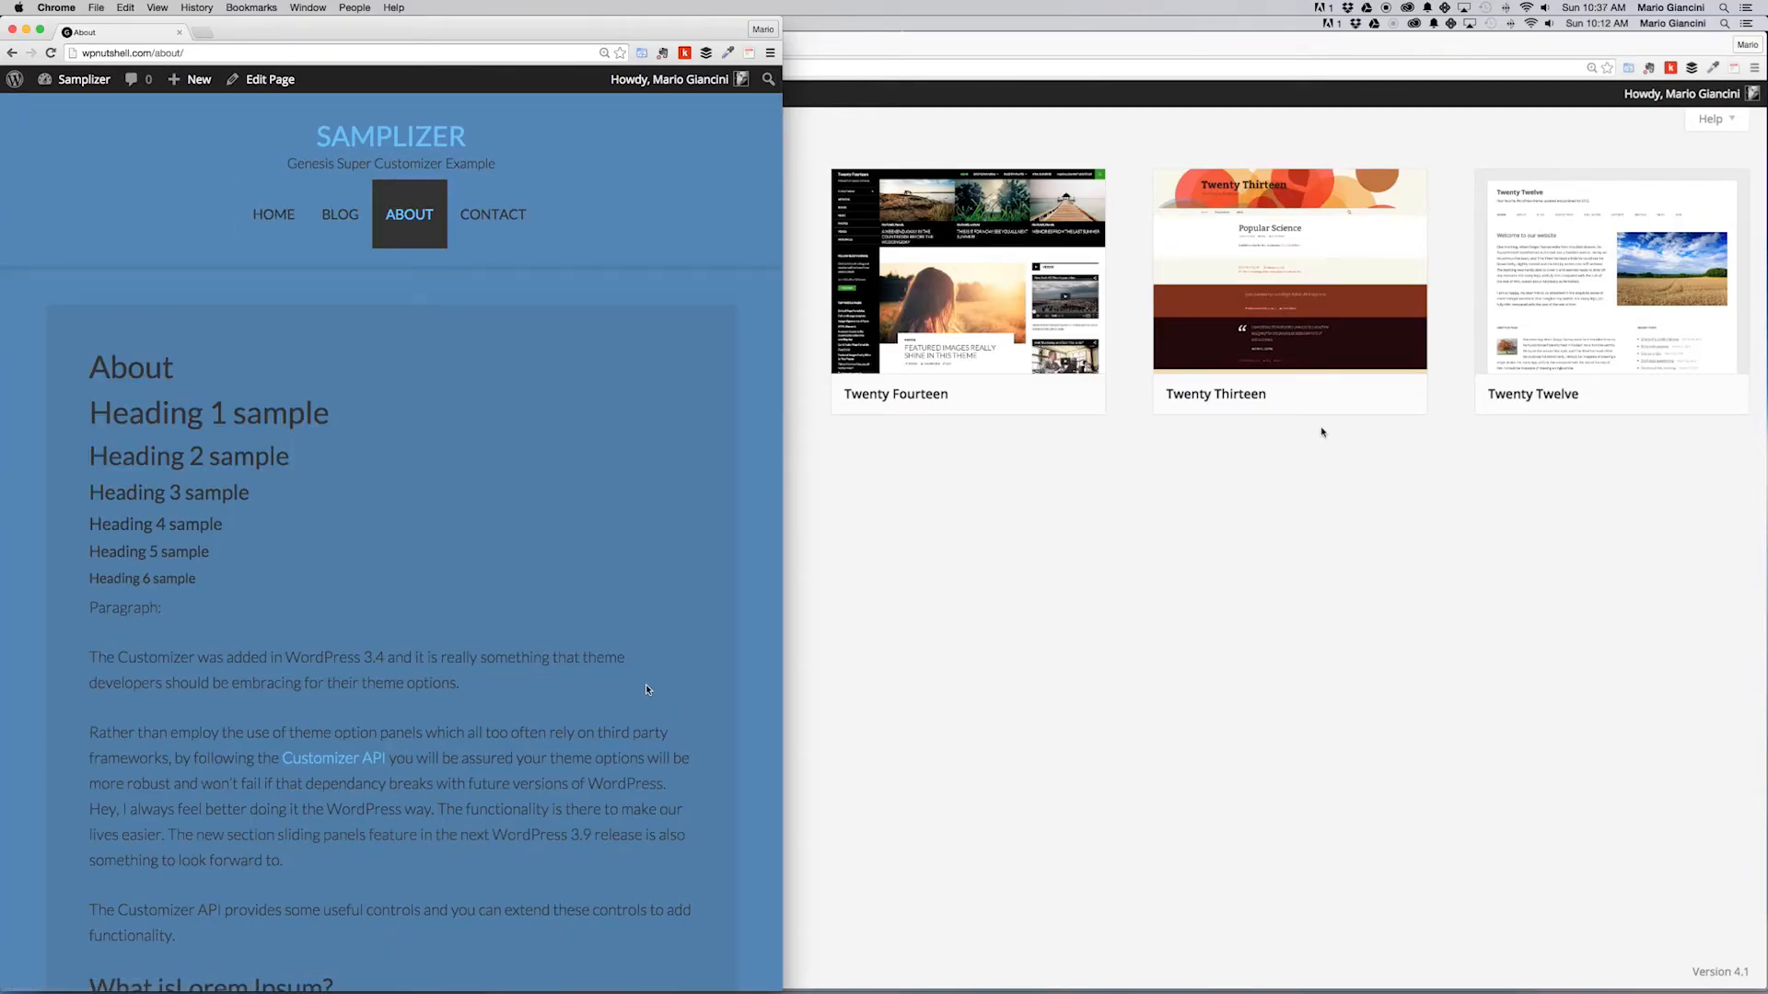
{"action": "scroll", "coordinate": [644, 689], "scroll_direction": "down", "scroll_amount": 15}
{"action": "scroll", "coordinate": [644, 691], "scroll_direction": "down", "scroll_amount": 10}
{"action": "scroll", "coordinate": [674, 603], "scroll_direction": "up", "scroll_amount": 3}
{"action": "scroll", "coordinate": [674, 603], "scroll_direction": "down", "scroll_amount": 10}
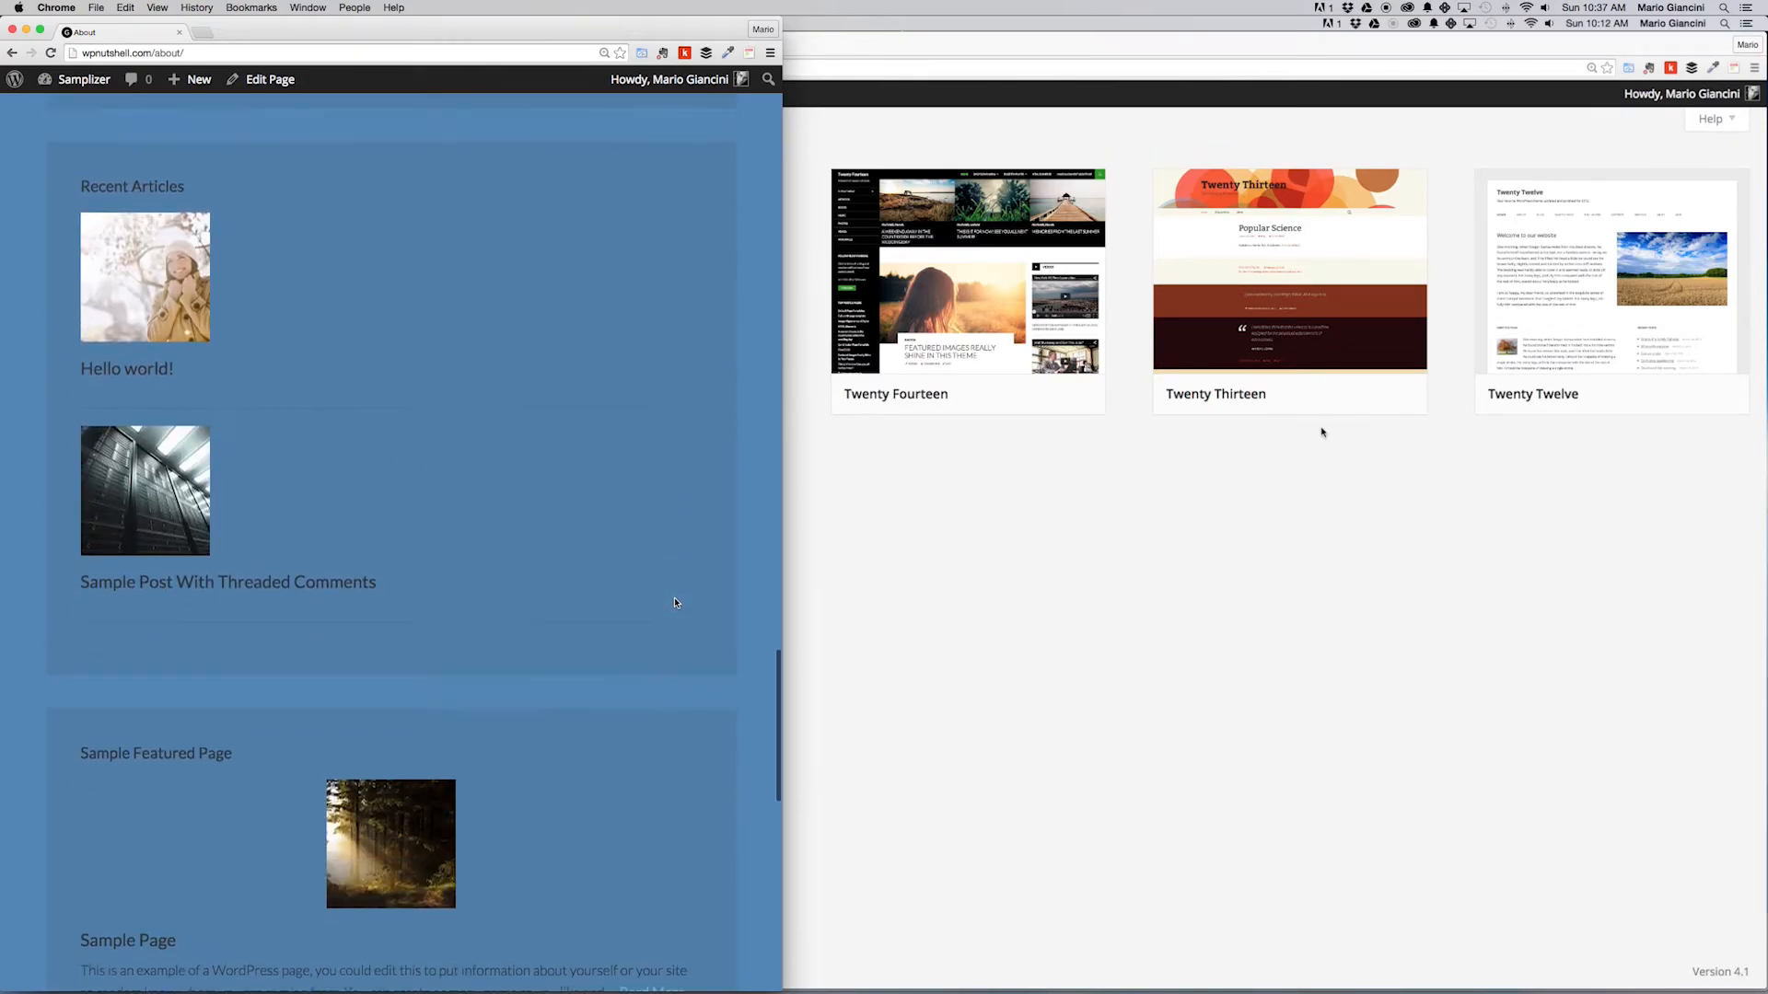
Step: Open Genesis Import/Export in the site's dashboard and download an export file containing only the Customizer Settings
{"action": "left_click", "coordinate": [175, 366]}
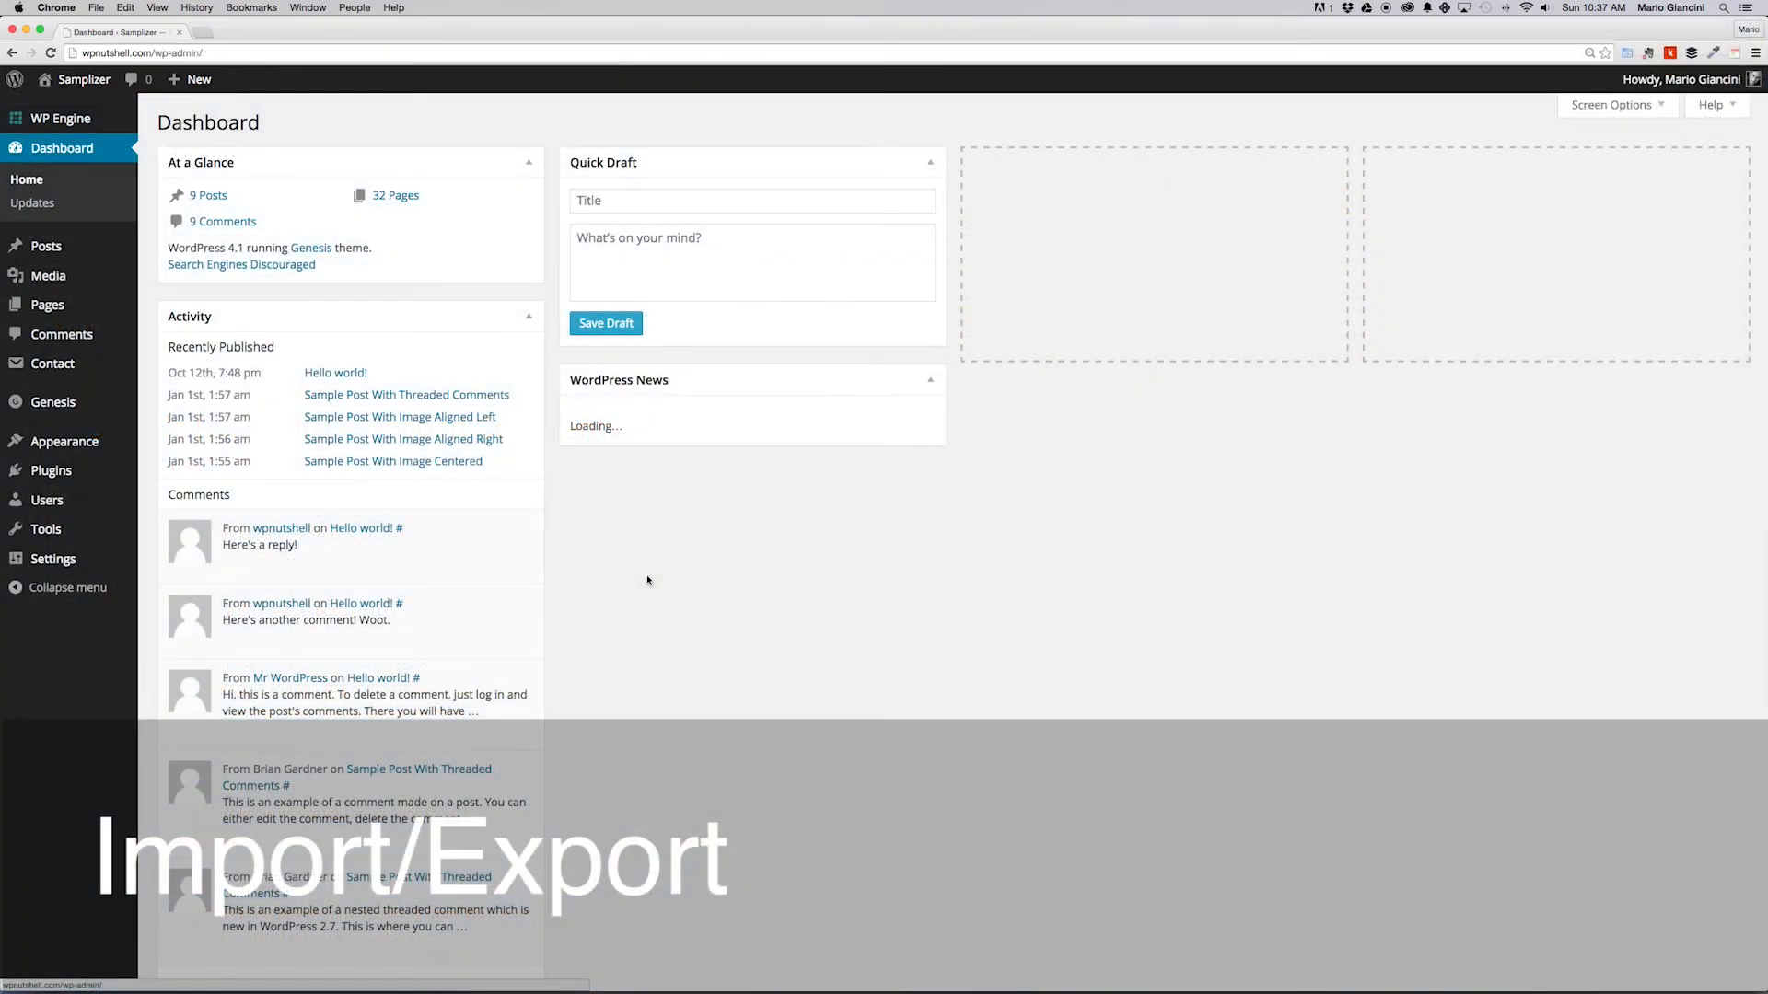
{"action": "mouse_move", "coordinate": [55, 403]}
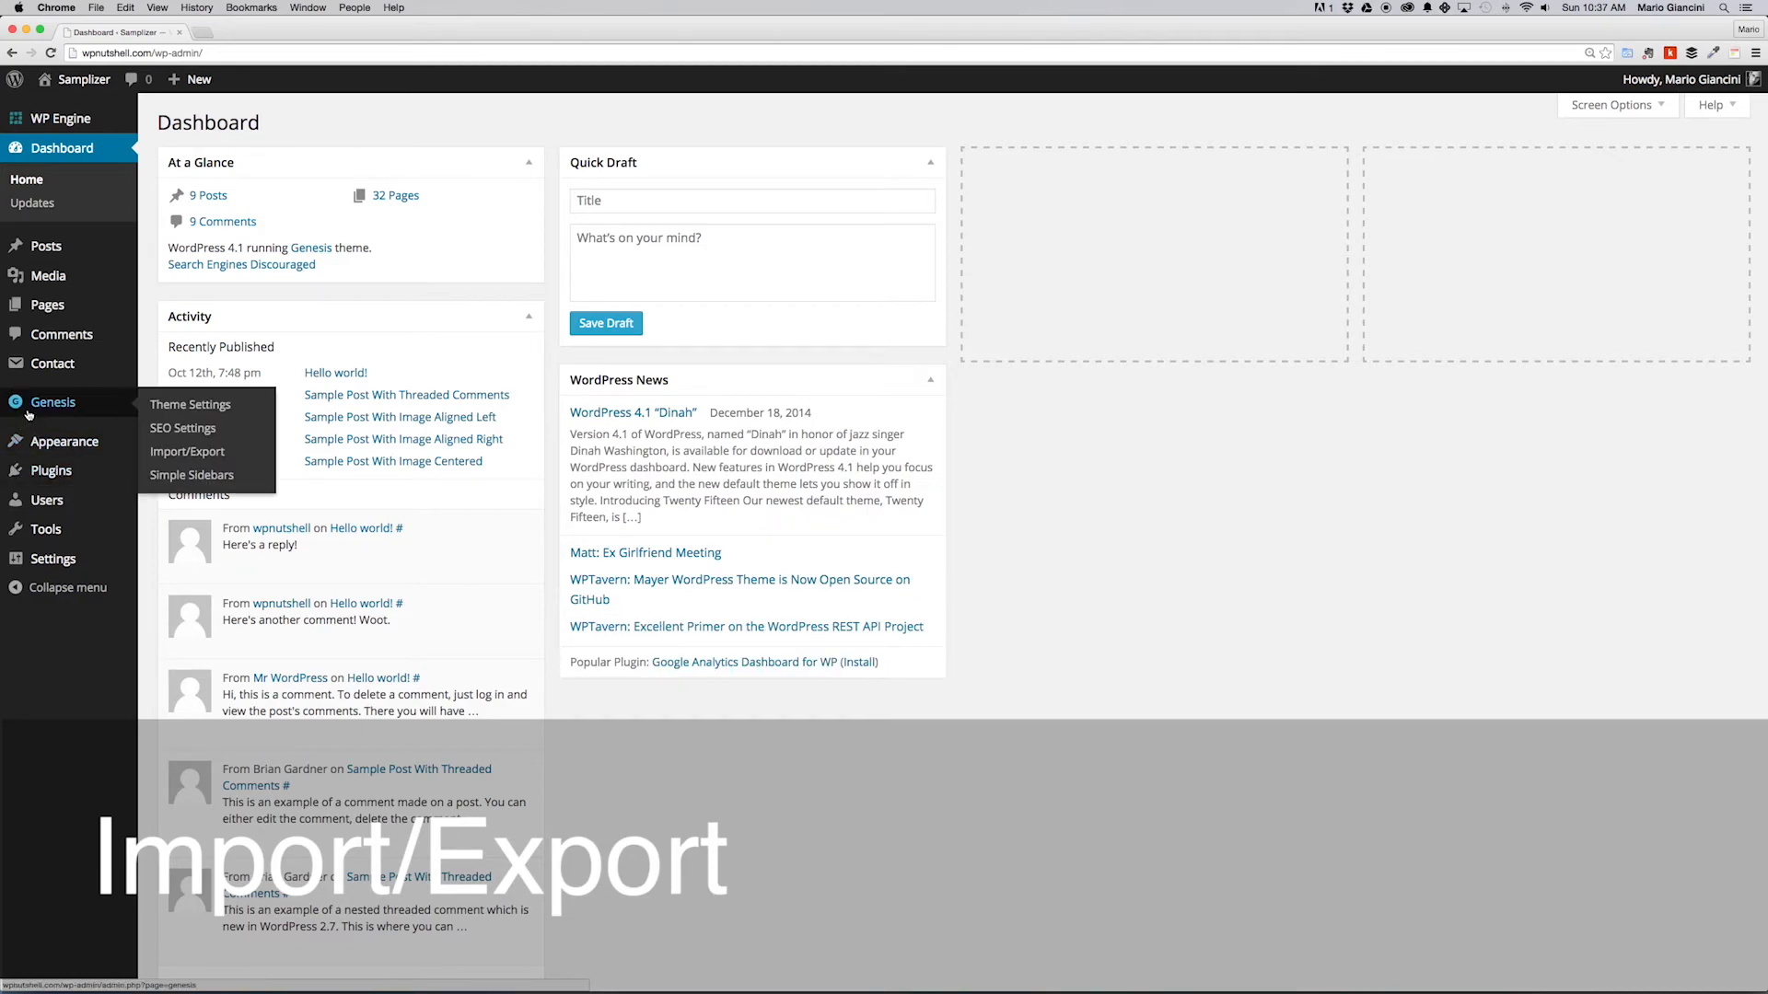
{"action": "left_click", "coordinate": [168, 450]}
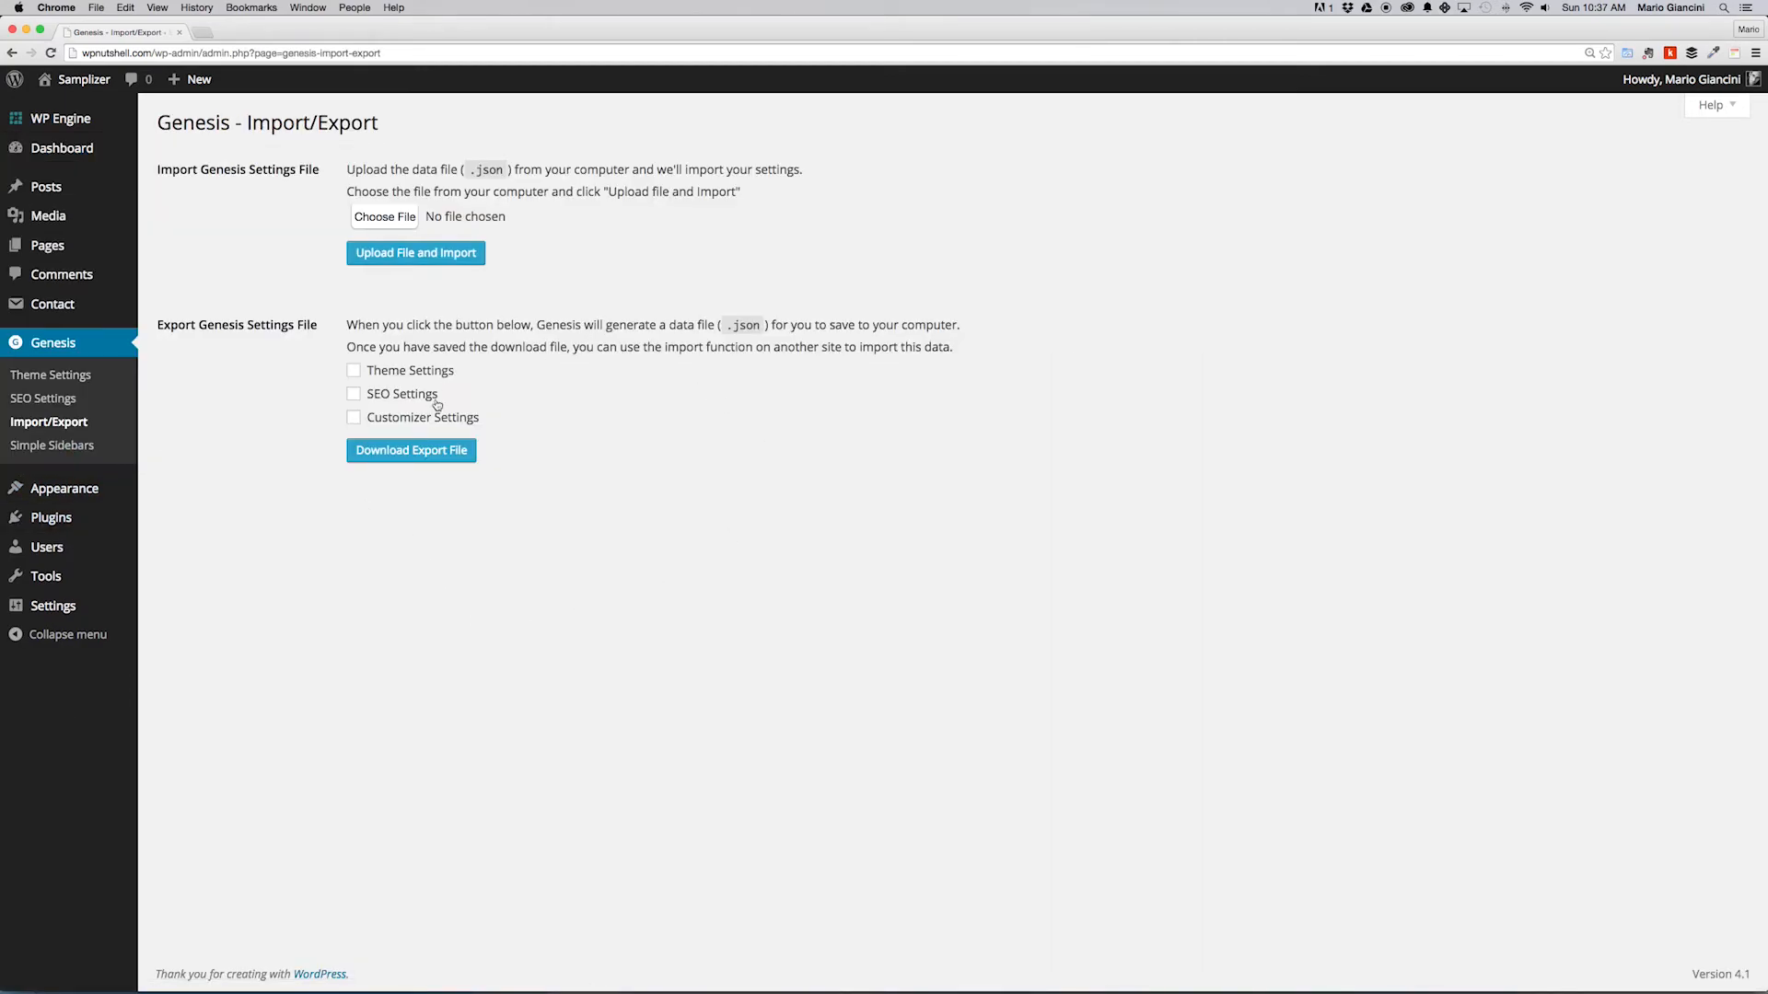
{"action": "left_click", "coordinate": [353, 420]}
{"action": "left_click", "coordinate": [411, 450]}
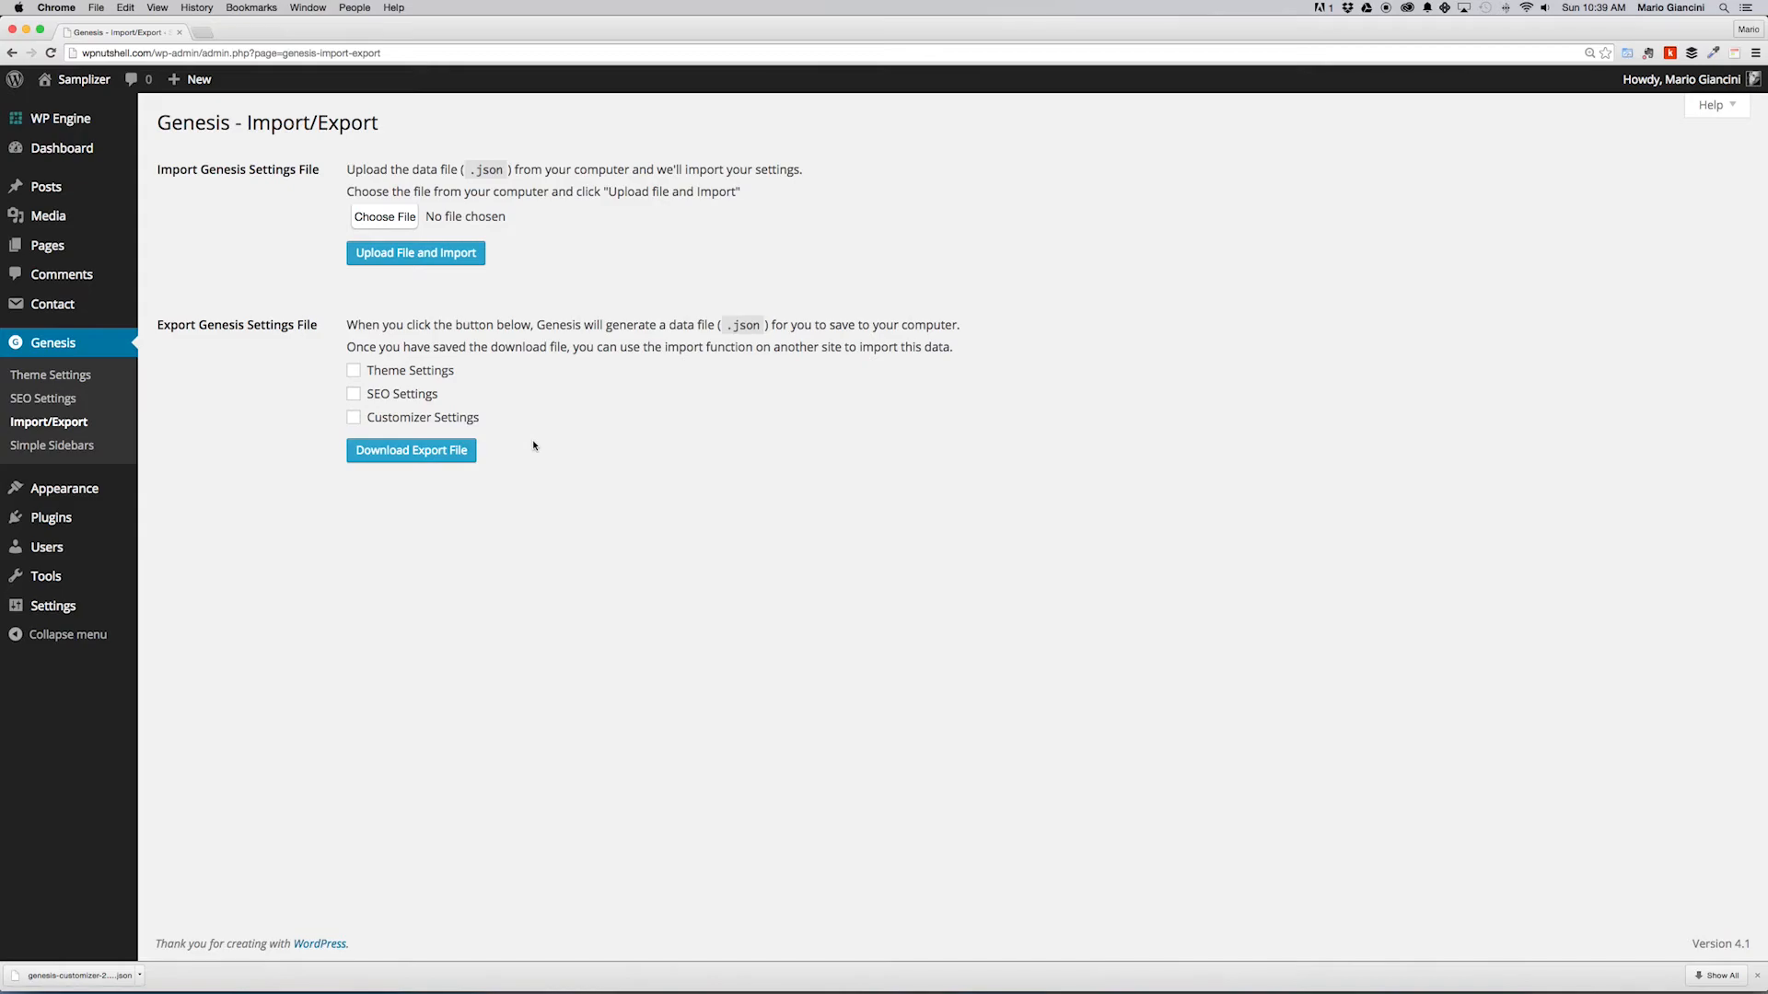
Step: Import the Genesis settings file genesis-customizer-default-settings-v1.0.0.json from the customizer-templates folder
{"action": "left_click", "coordinate": [387, 217]}
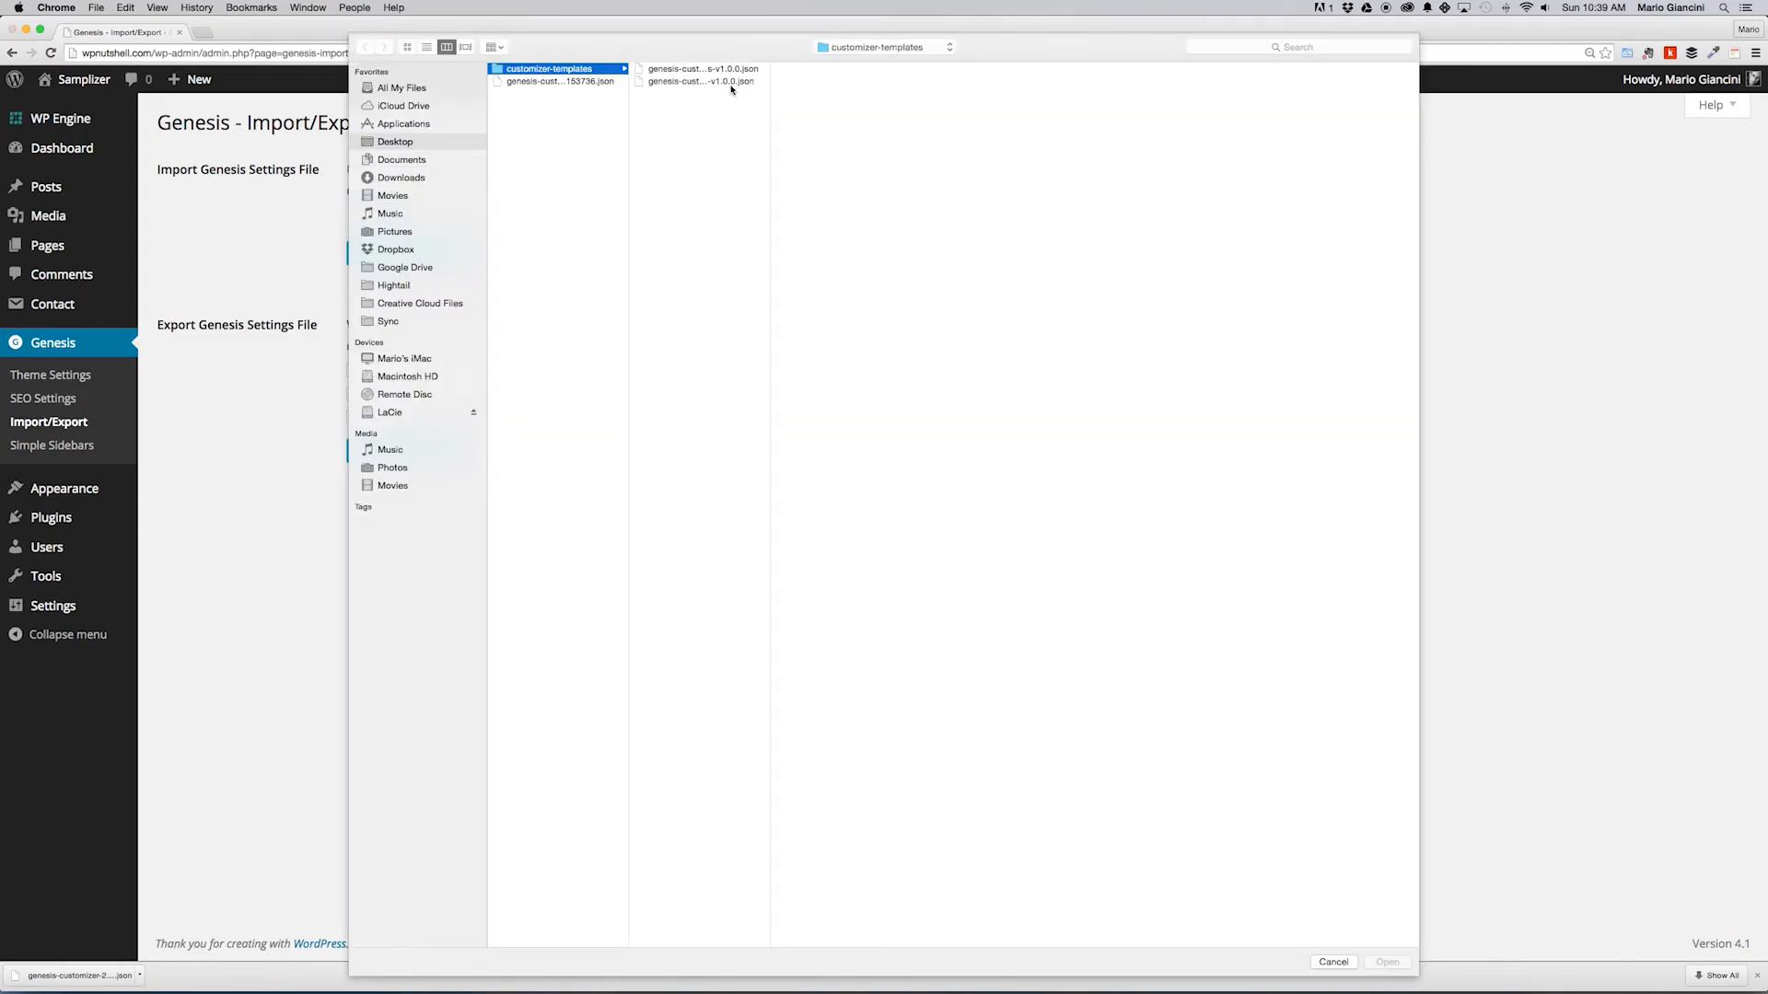
{"action": "left_click", "coordinate": [718, 70]}
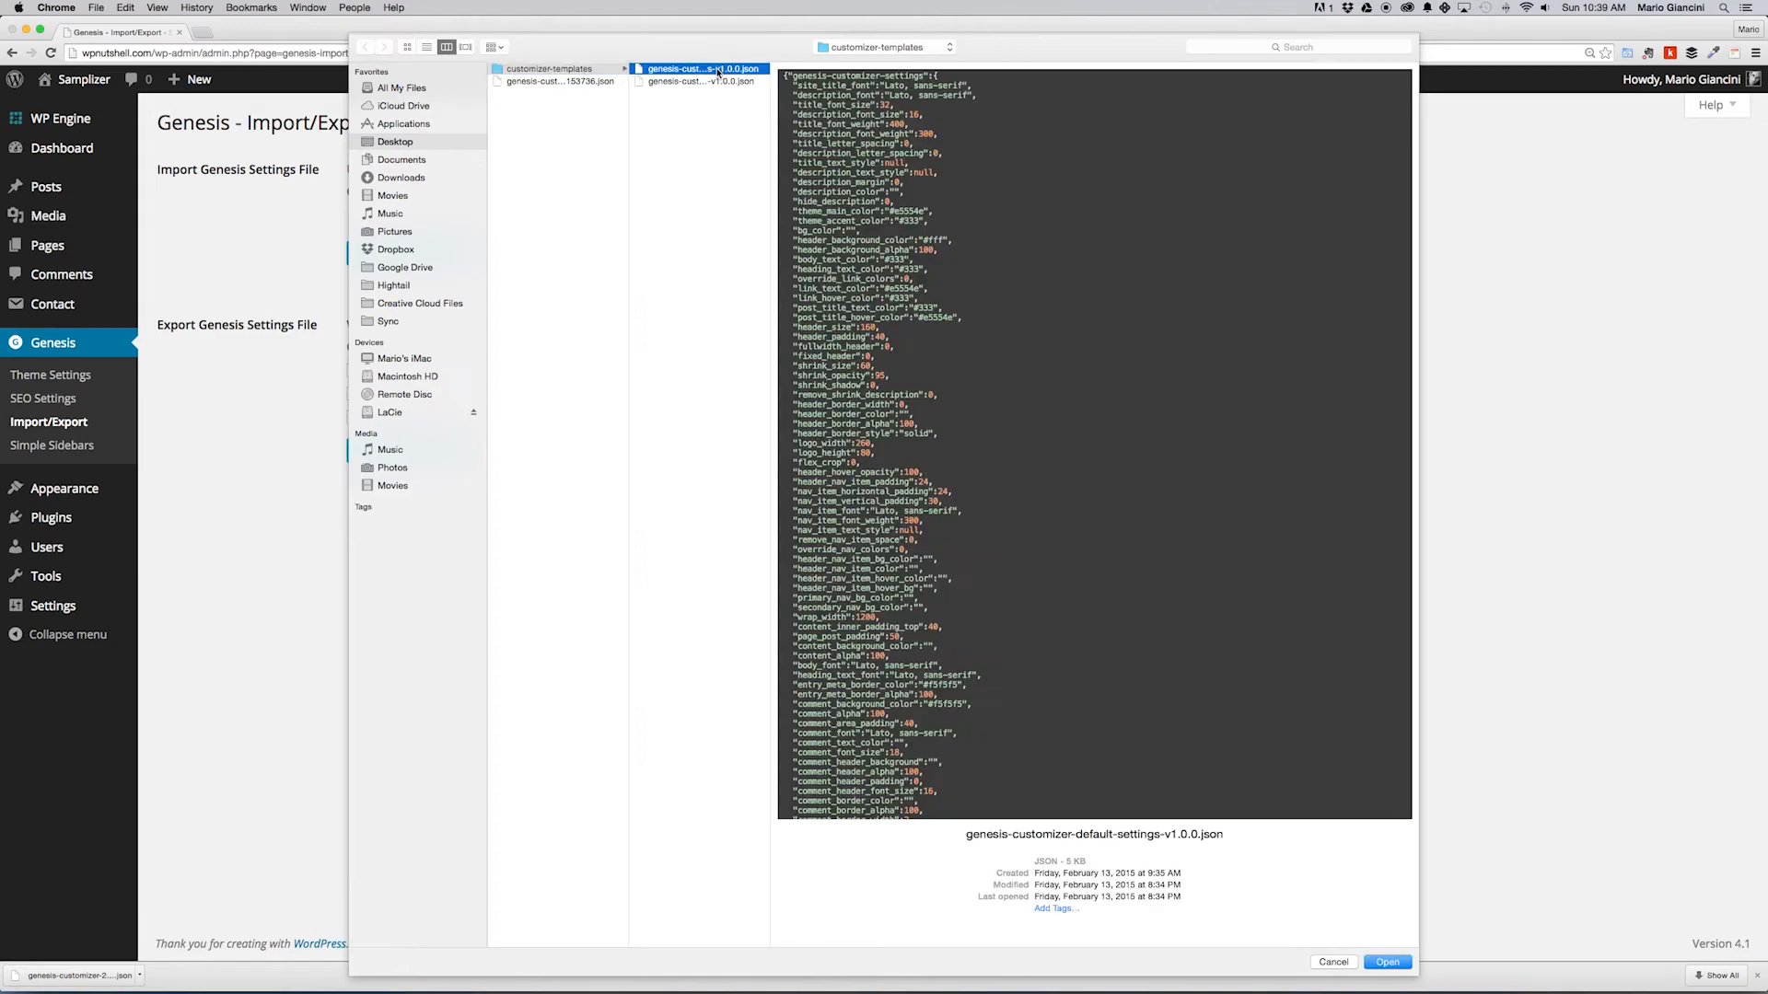
{"action": "key", "text": "Return"}
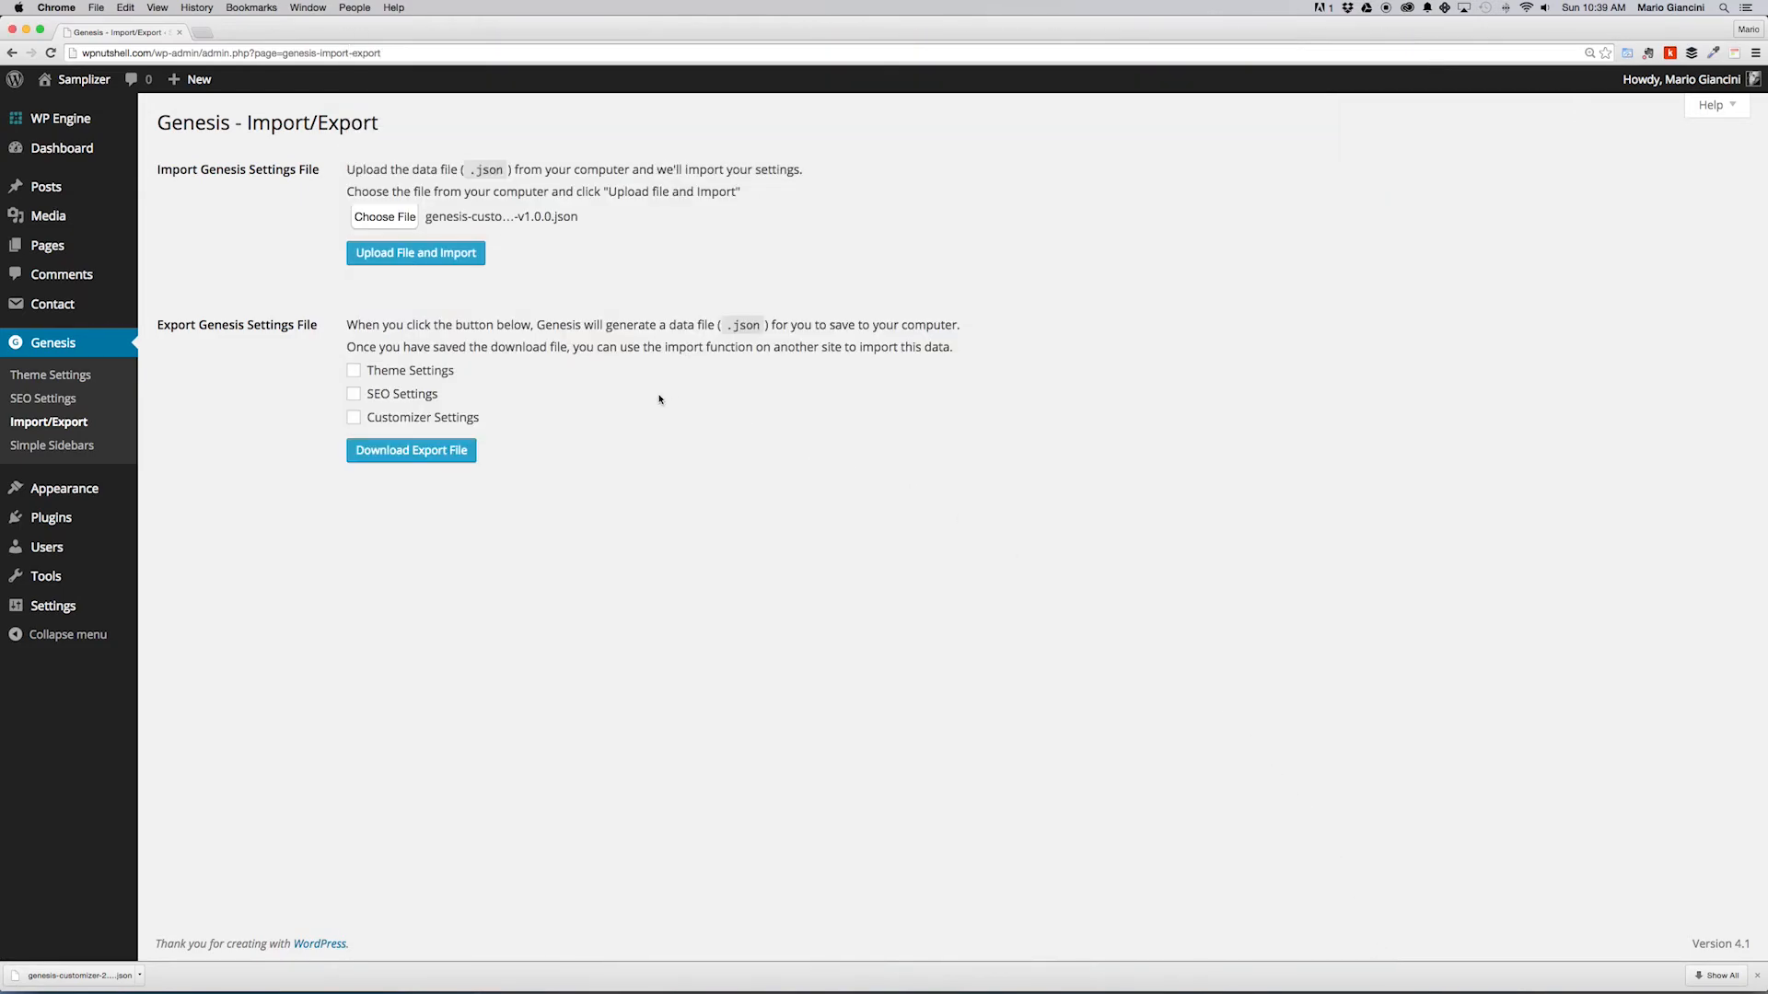
{"action": "left_click", "coordinate": [419, 255]}
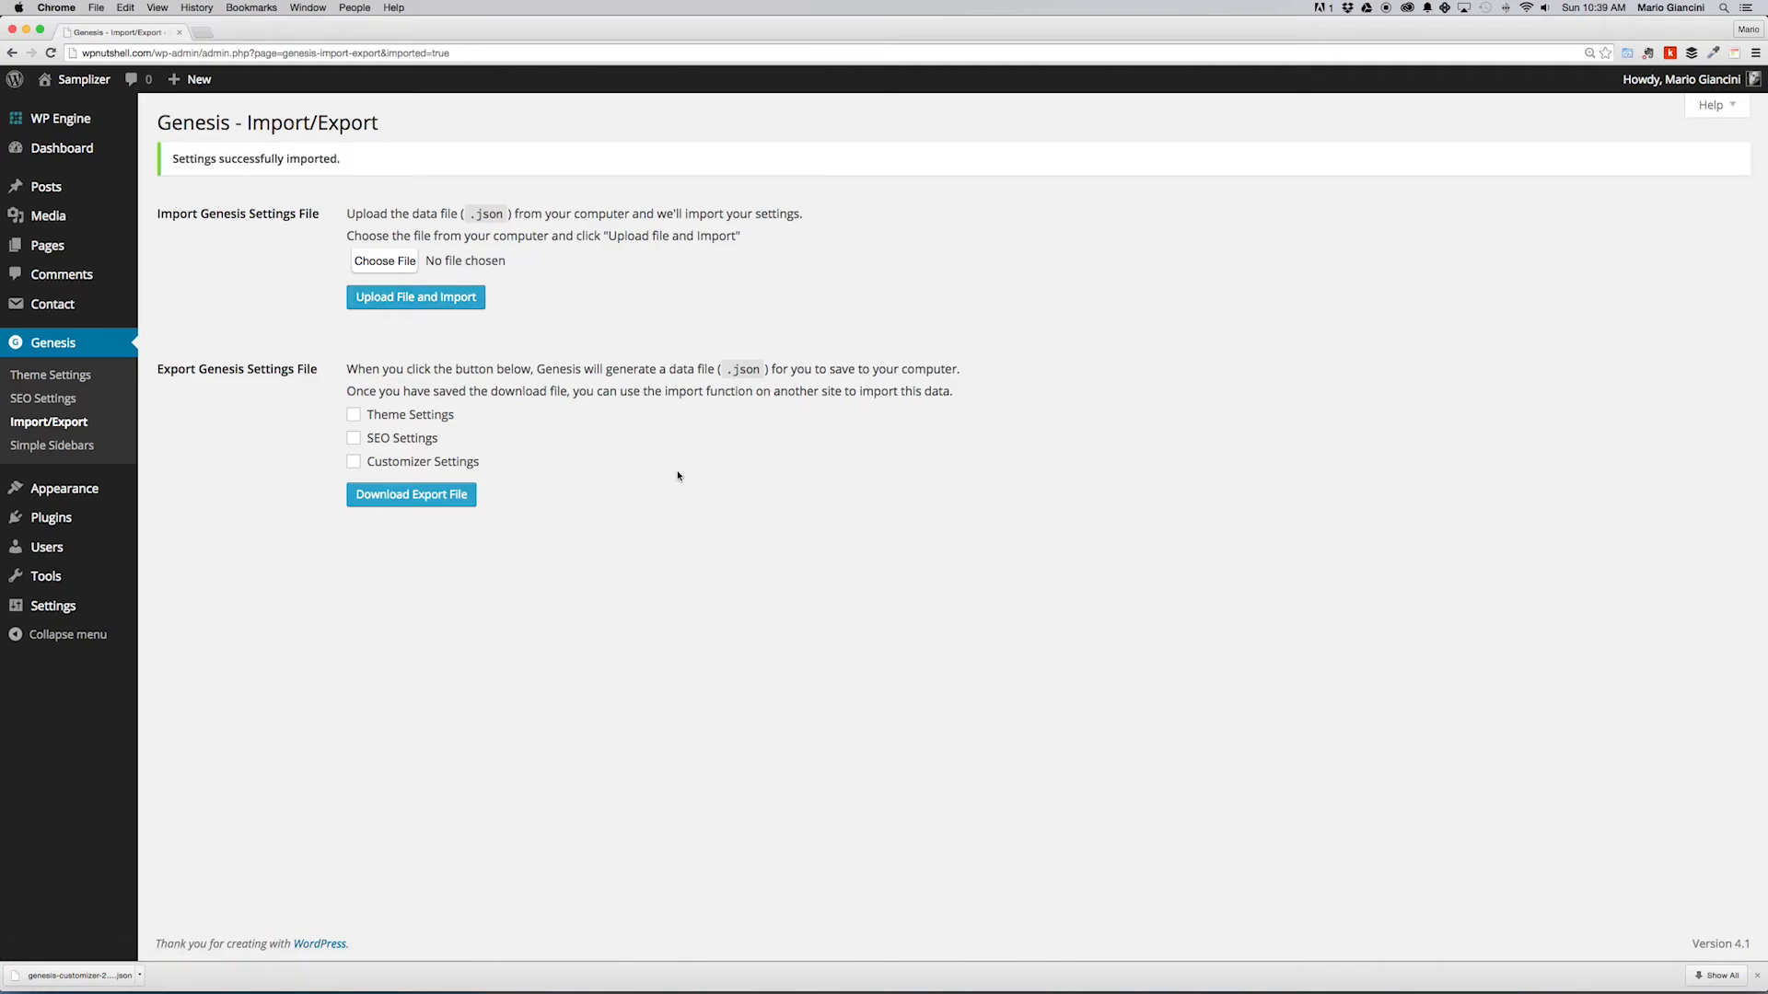
Step: Open the Customizer to review the home page with the default settings, and close it again
{"action": "mouse_move", "coordinate": [64, 488]}
{"action": "left_click", "coordinate": [189, 518]}
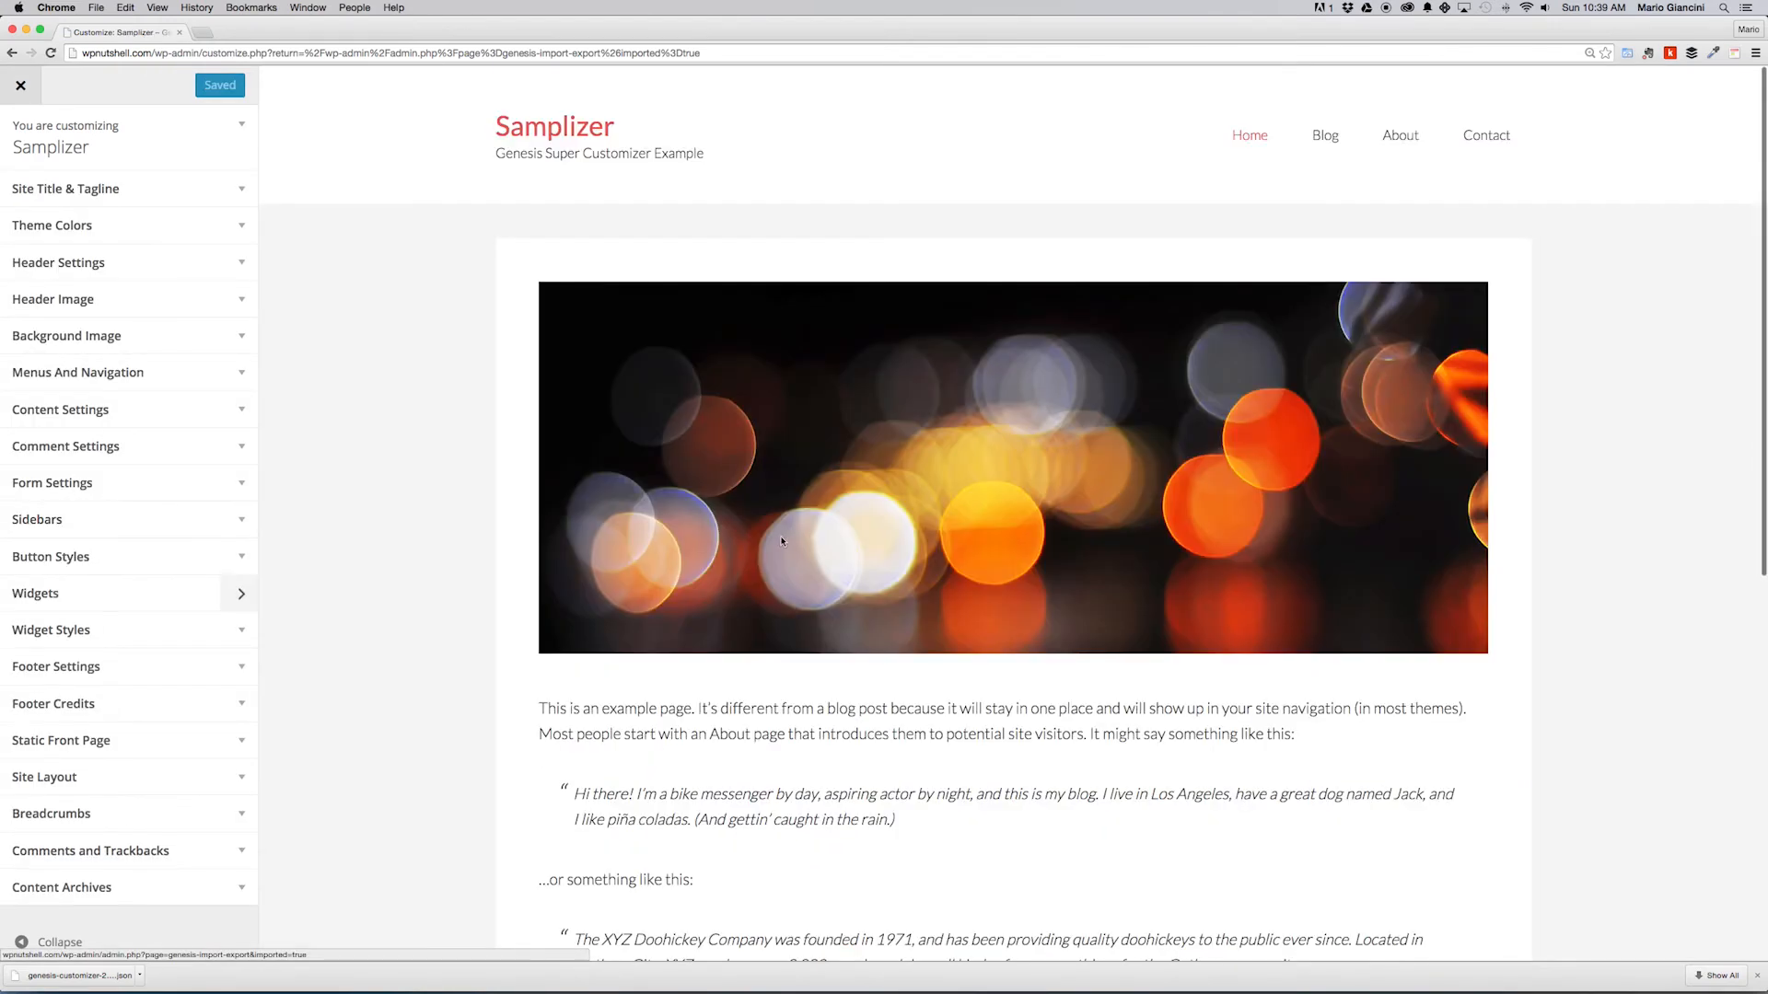
{"action": "scroll", "coordinate": [976, 534], "scroll_direction": "down", "scroll_amount": 8}
{"action": "scroll", "coordinate": [985, 532], "scroll_direction": "up", "scroll_amount": 8}
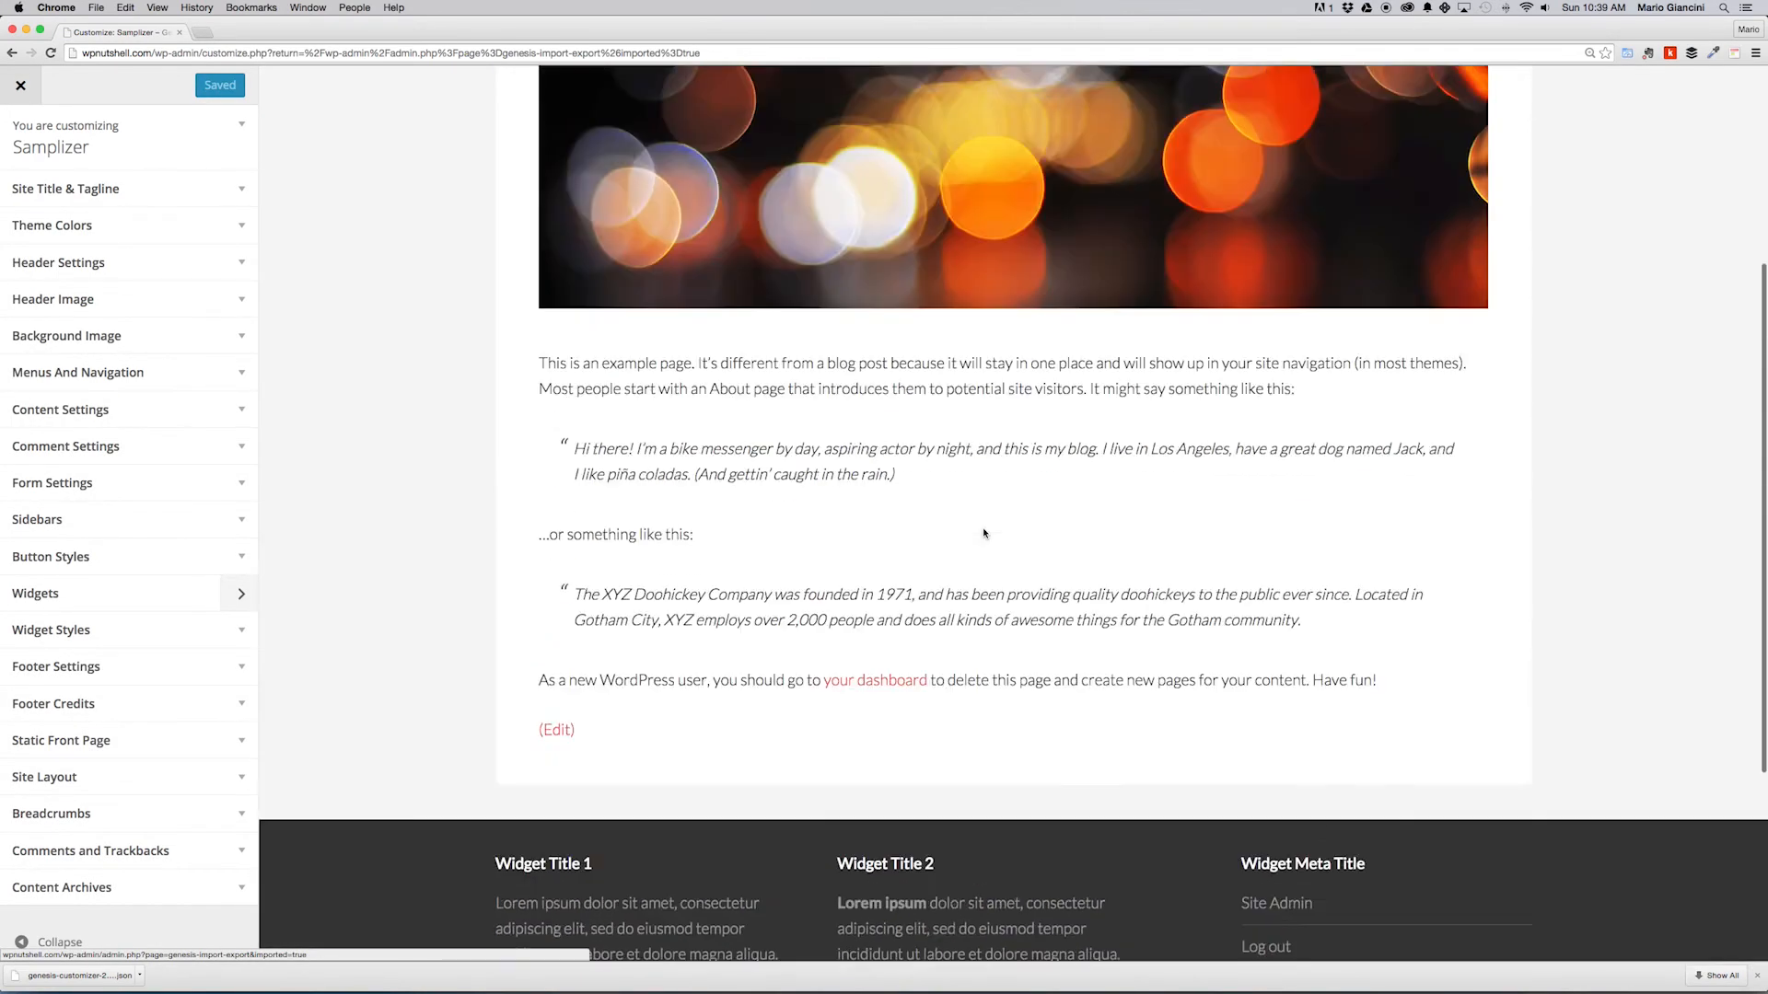
{"action": "left_click", "coordinate": [21, 86]}
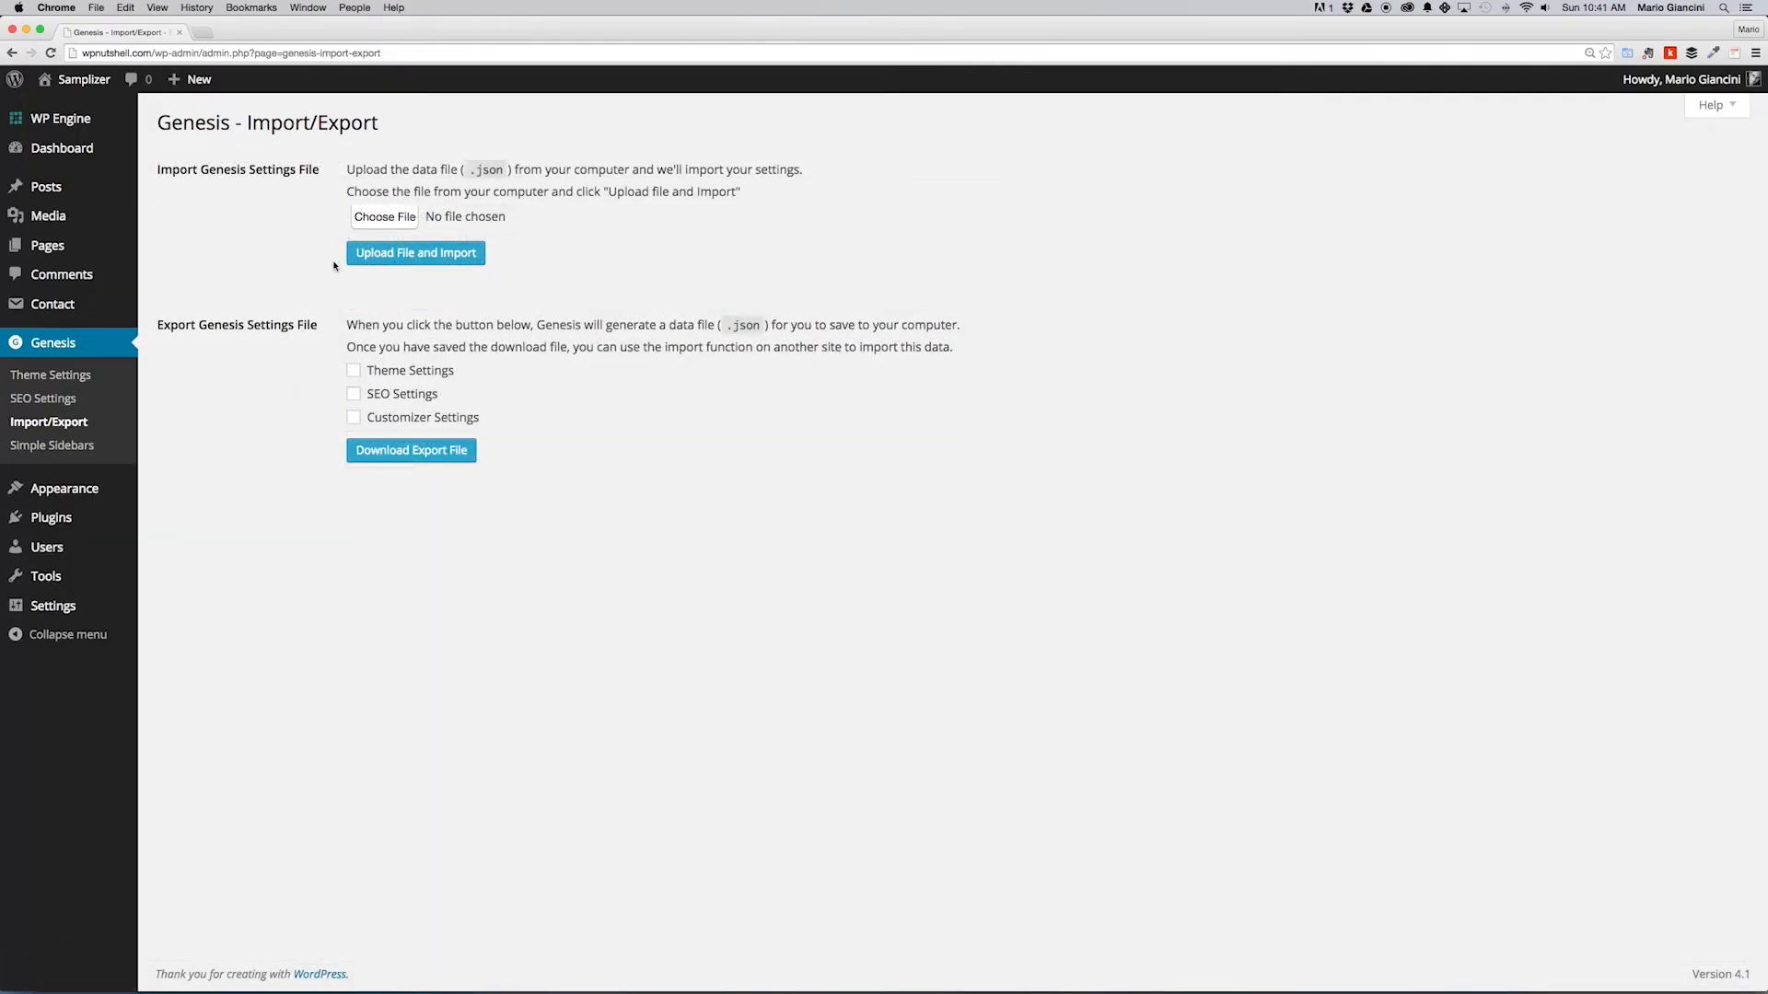
Step: Import genesis-customizer-flat-blue-v1.0.0.json from the customizer-templates folder and check the site's home page
{"action": "left_click", "coordinate": [376, 219]}
{"action": "left_click_drag", "start_coordinate": [770, 119], "coordinate": [868, 118]}
{"action": "left_click", "coordinate": [768, 82]}
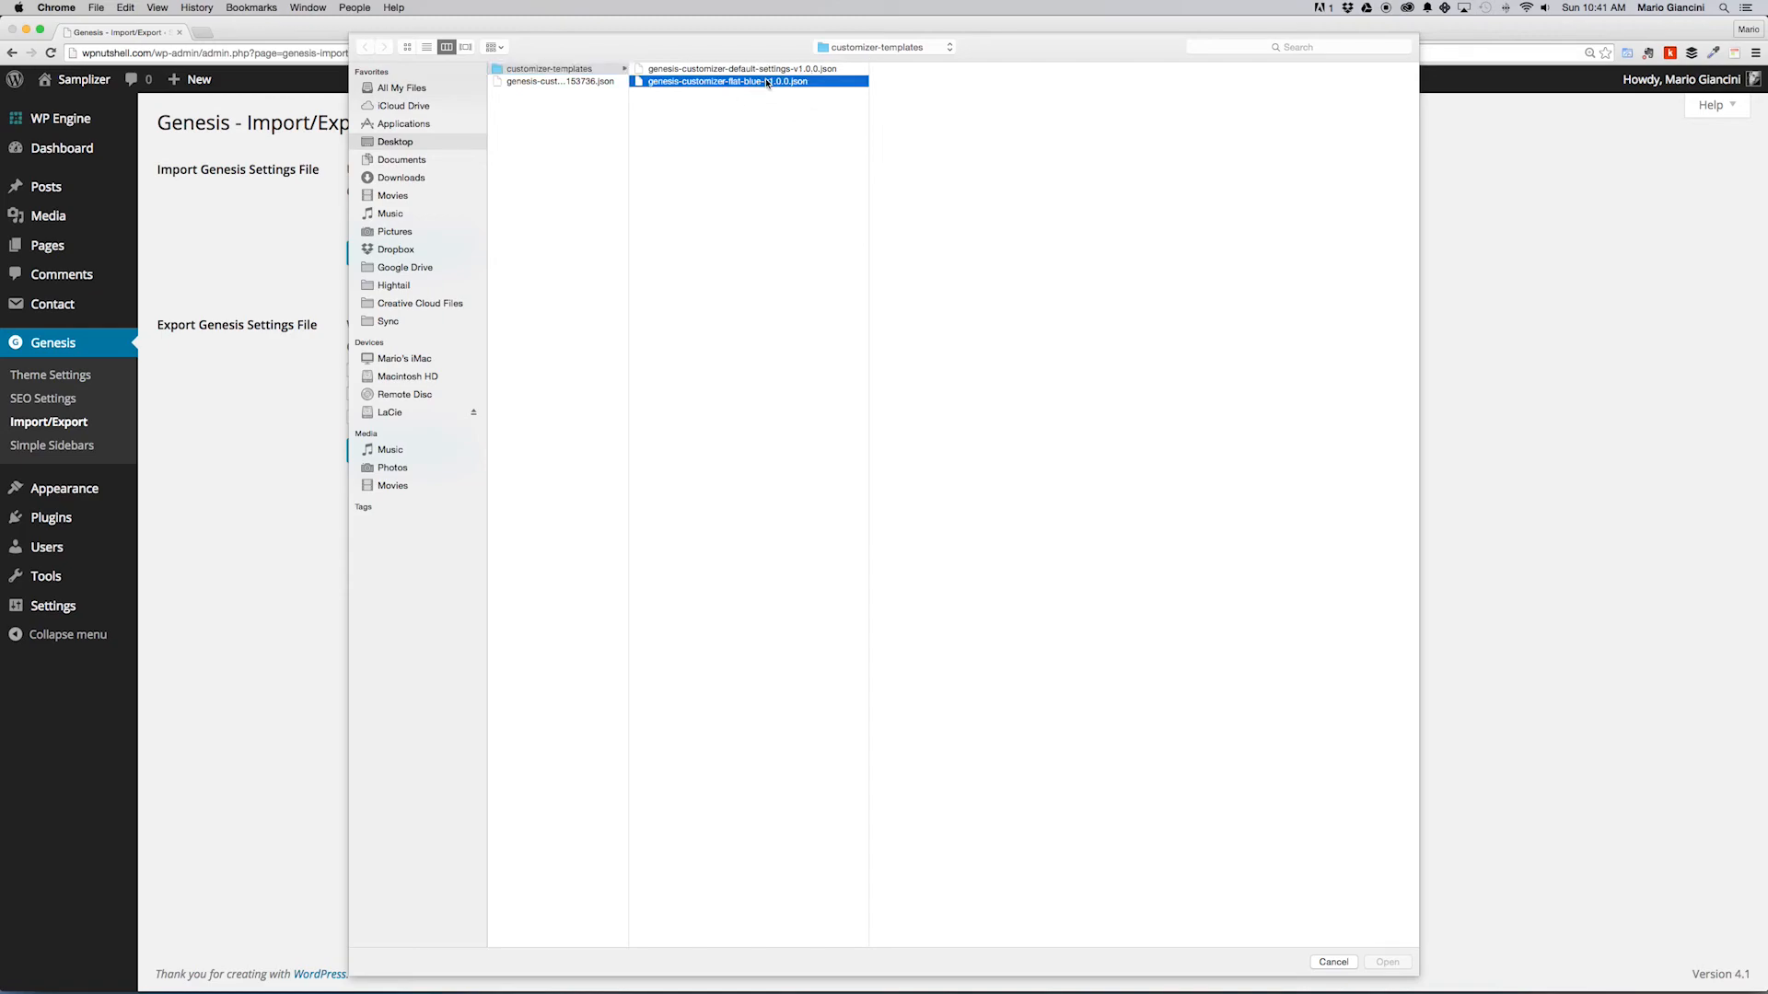
{"action": "left_click", "coordinate": [1384, 962]}
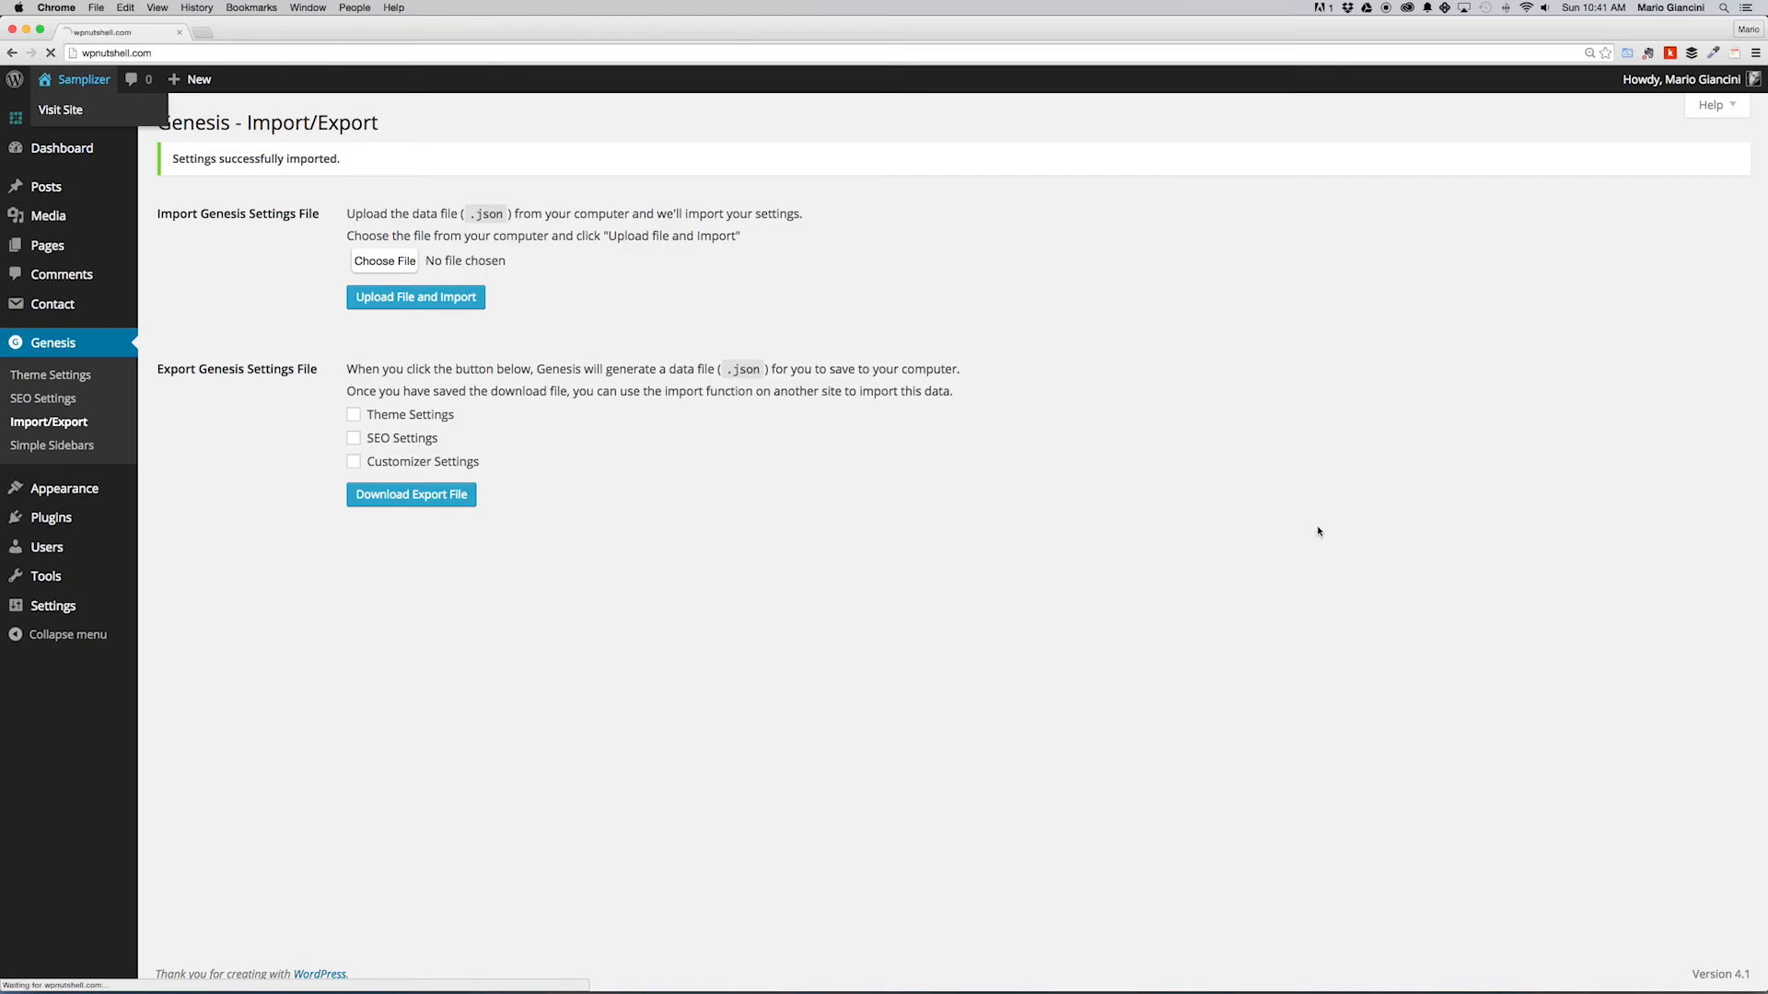
{"action": "scroll", "coordinate": [1725, 373], "scroll_direction": "down", "scroll_amount": 10}
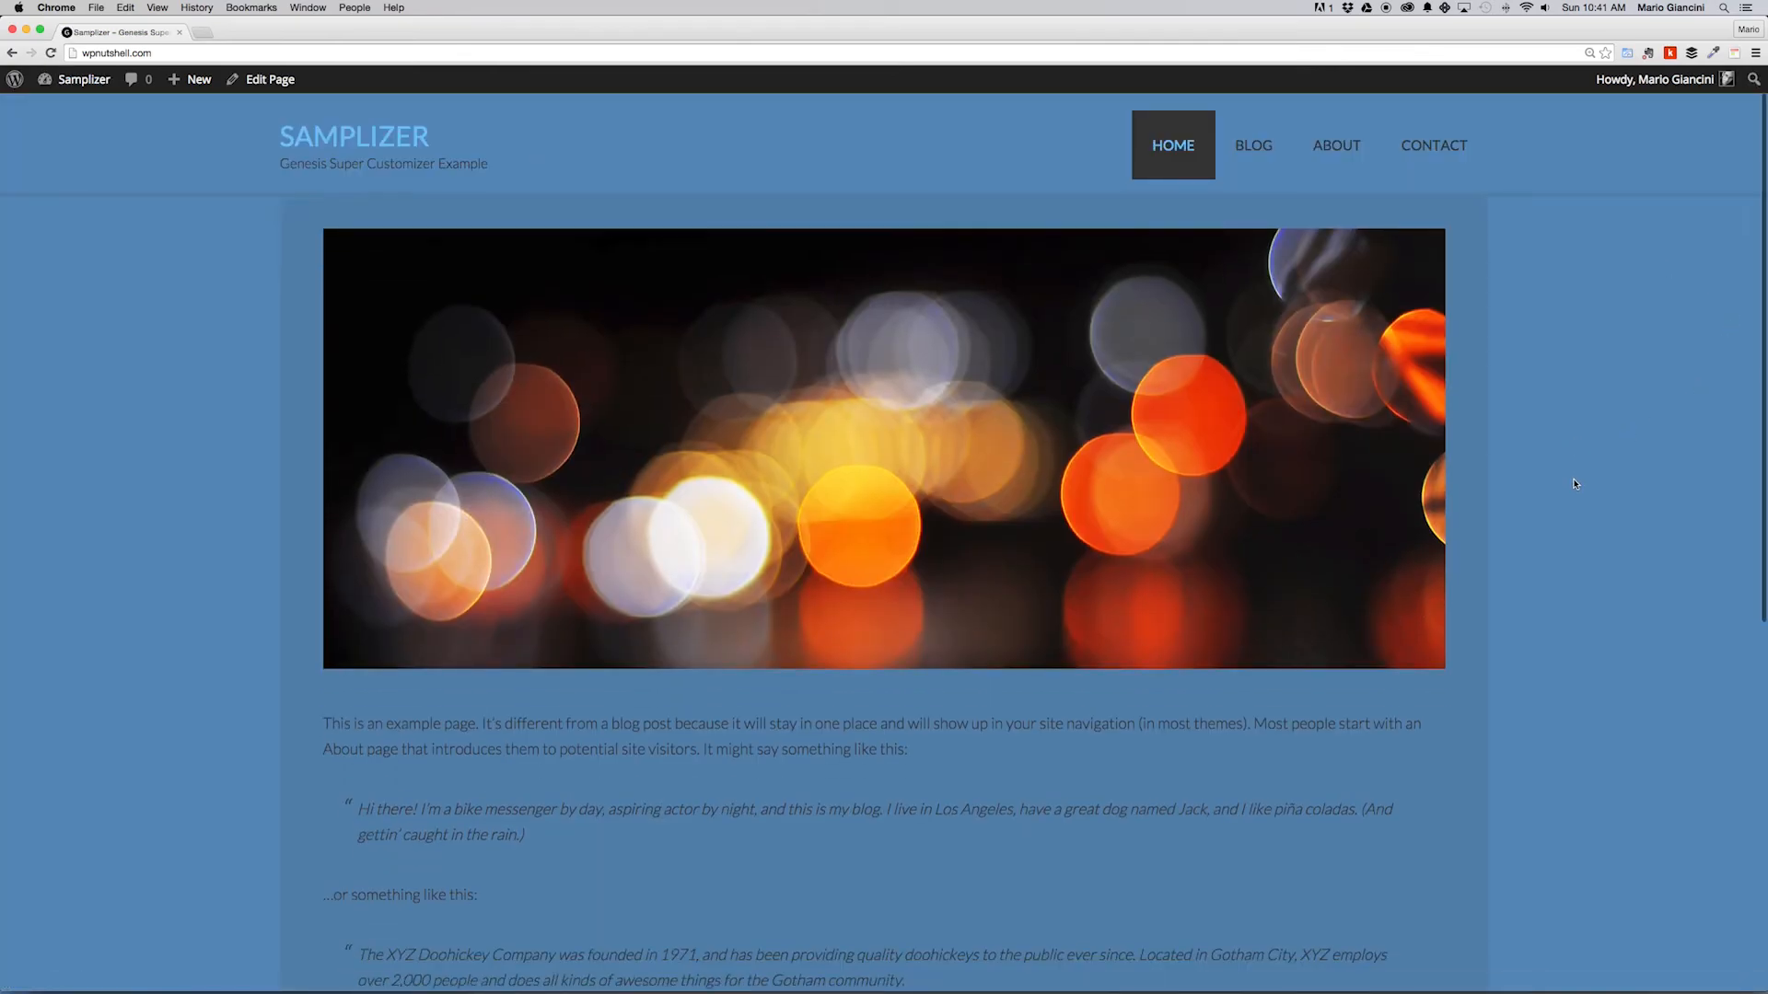
{"action": "scroll", "coordinate": [1570, 481], "scroll_direction": "up", "scroll_amount": 10}
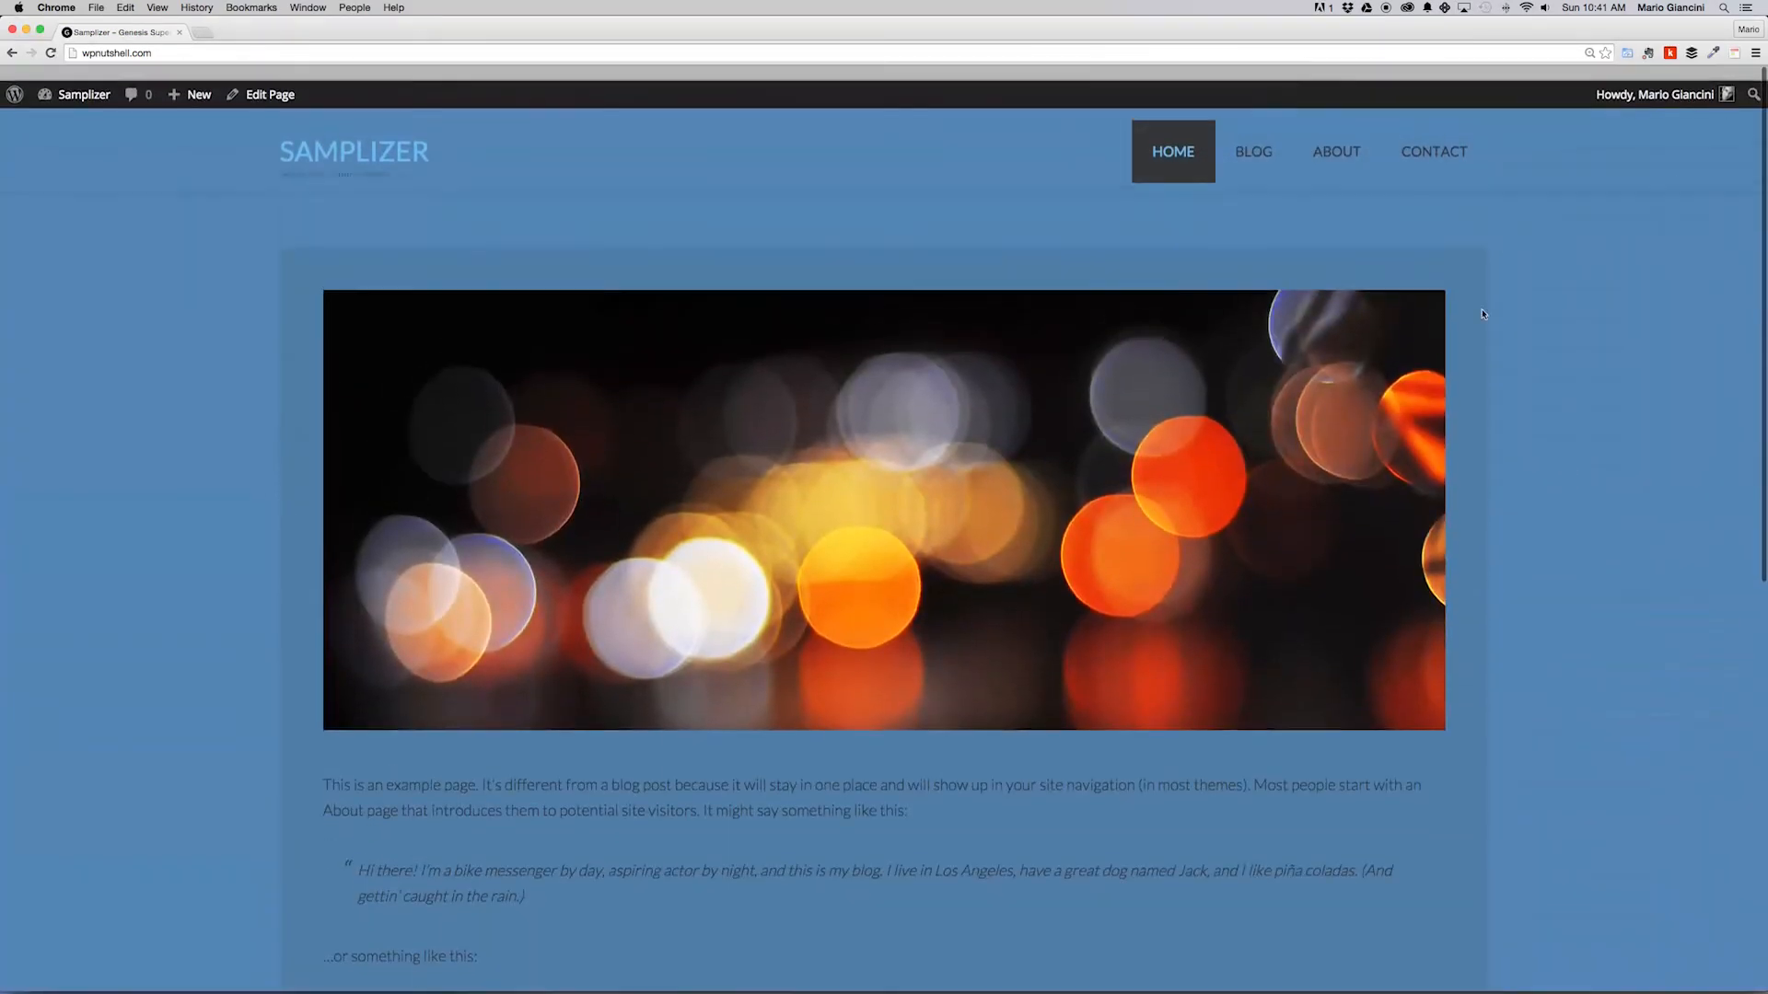
Step: Open the About page and review its layout at full width and in a narrowed browser window
{"action": "left_click", "coordinate": [1359, 157]}
{"action": "scroll", "coordinate": [1013, 474], "scroll_direction": "down", "scroll_amount": 10}
{"action": "scroll", "coordinate": [1072, 477], "scroll_direction": "up", "scroll_amount": 10}
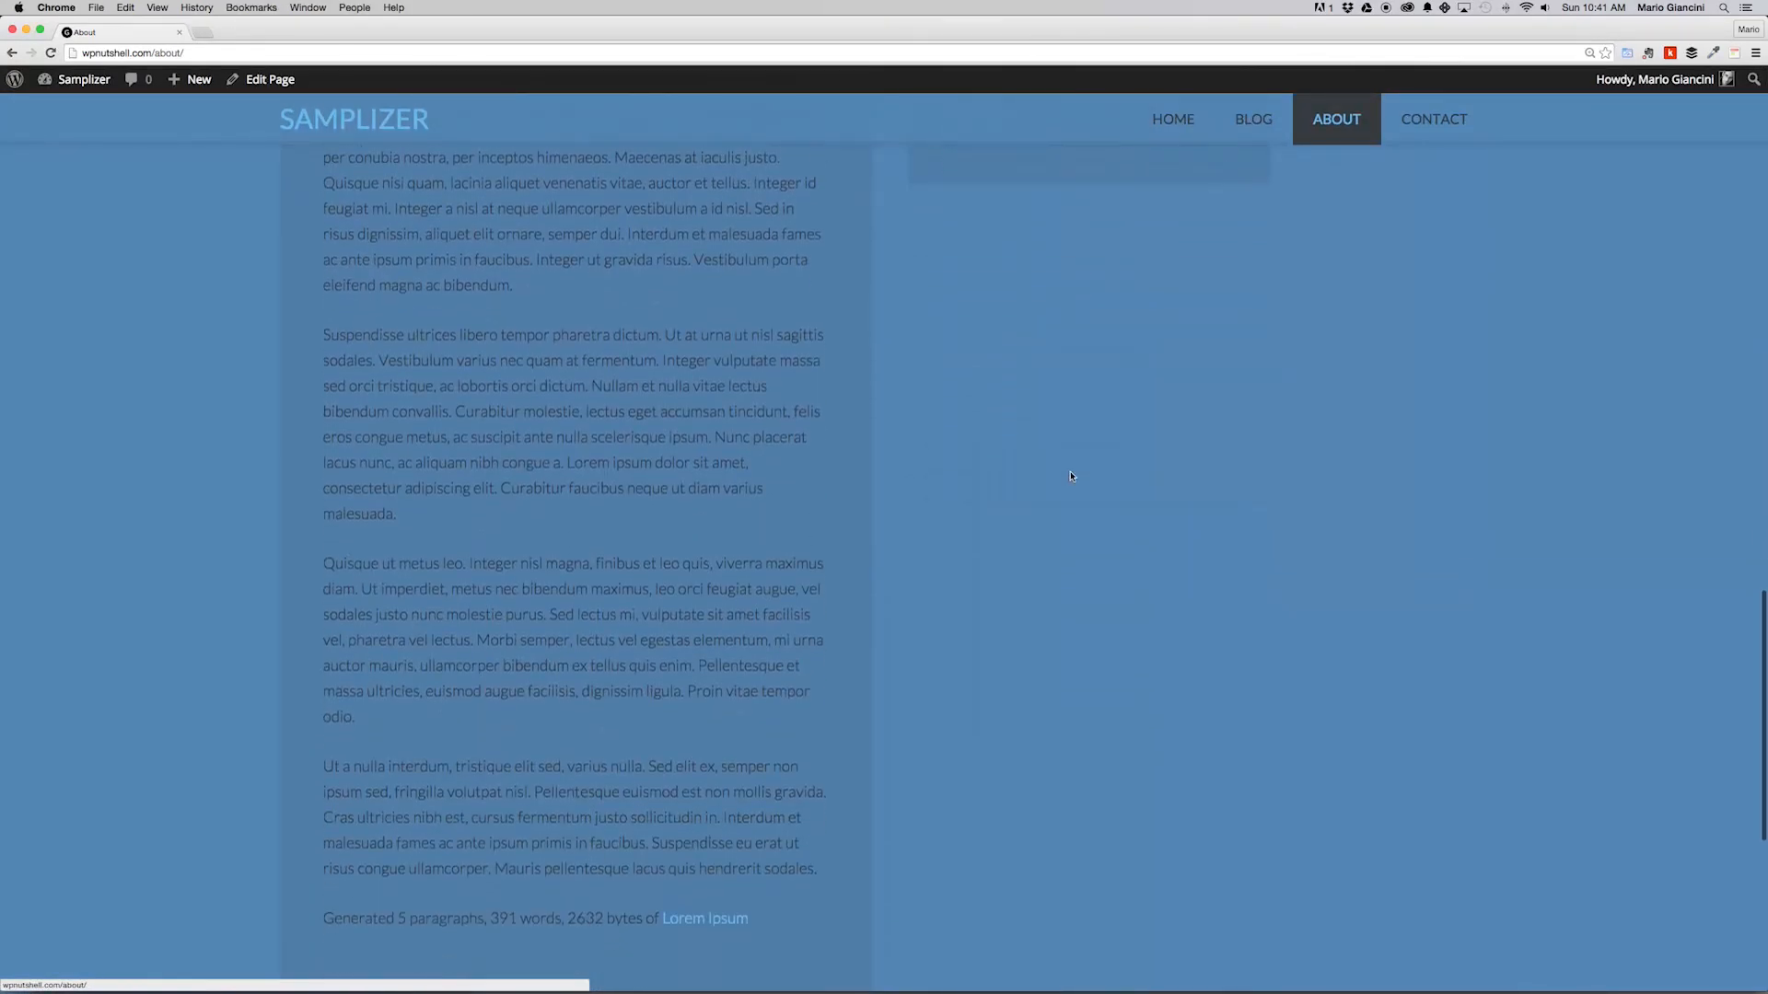
{"action": "left_click_drag", "start_coordinate": [1765, 459], "coordinate": [767, 609]}
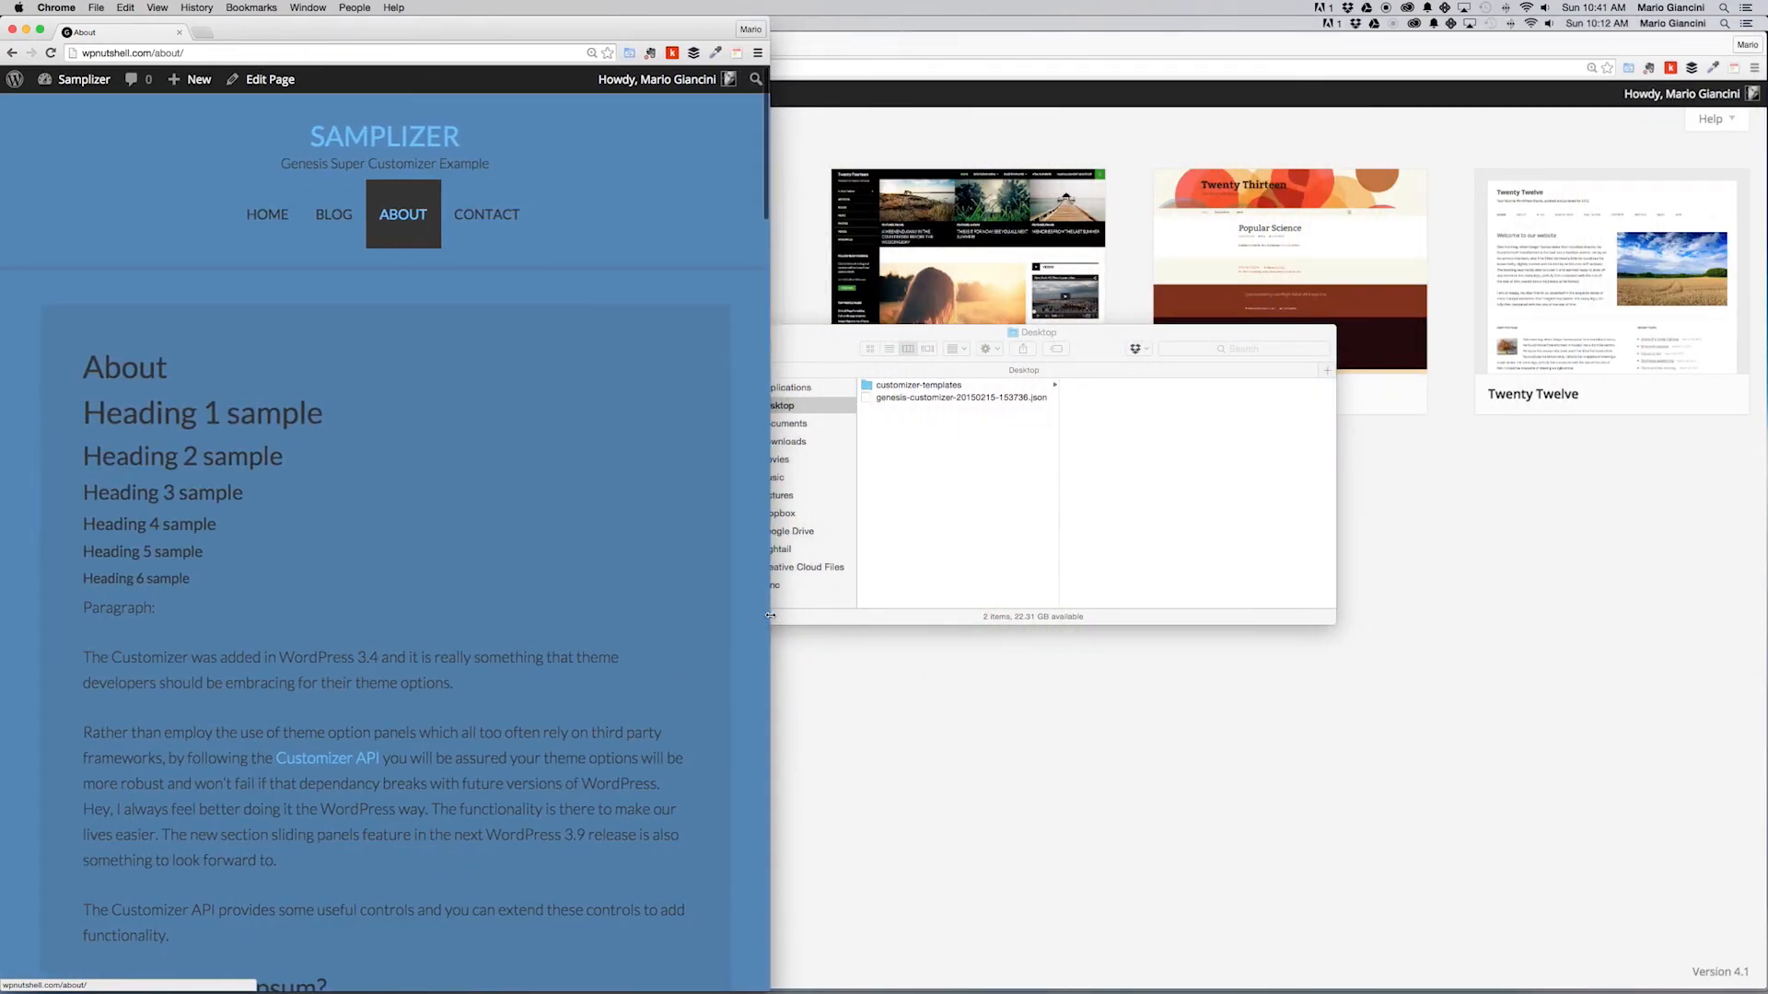
{"action": "scroll", "coordinate": [761, 588], "scroll_direction": "down", "scroll_amount": 10}
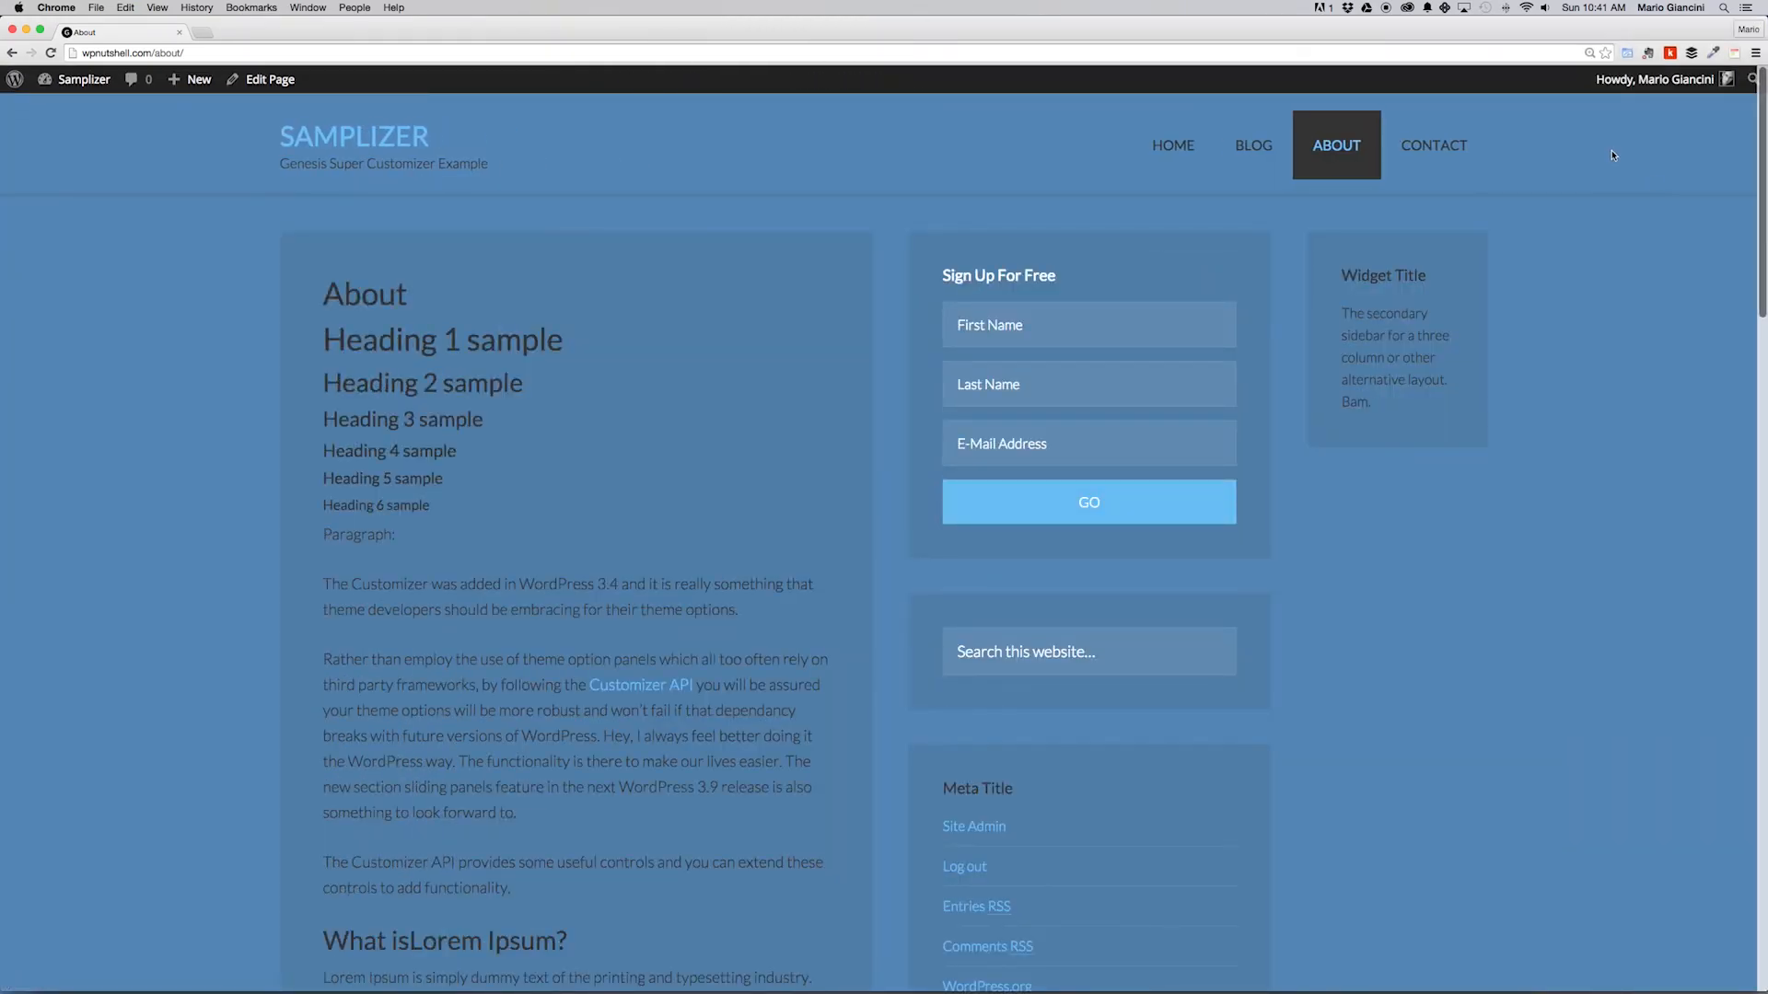
Step: Open the Contact page, look over its layout, and focus the contact form's Name field to check its styling
{"action": "left_click", "coordinate": [1433, 145]}
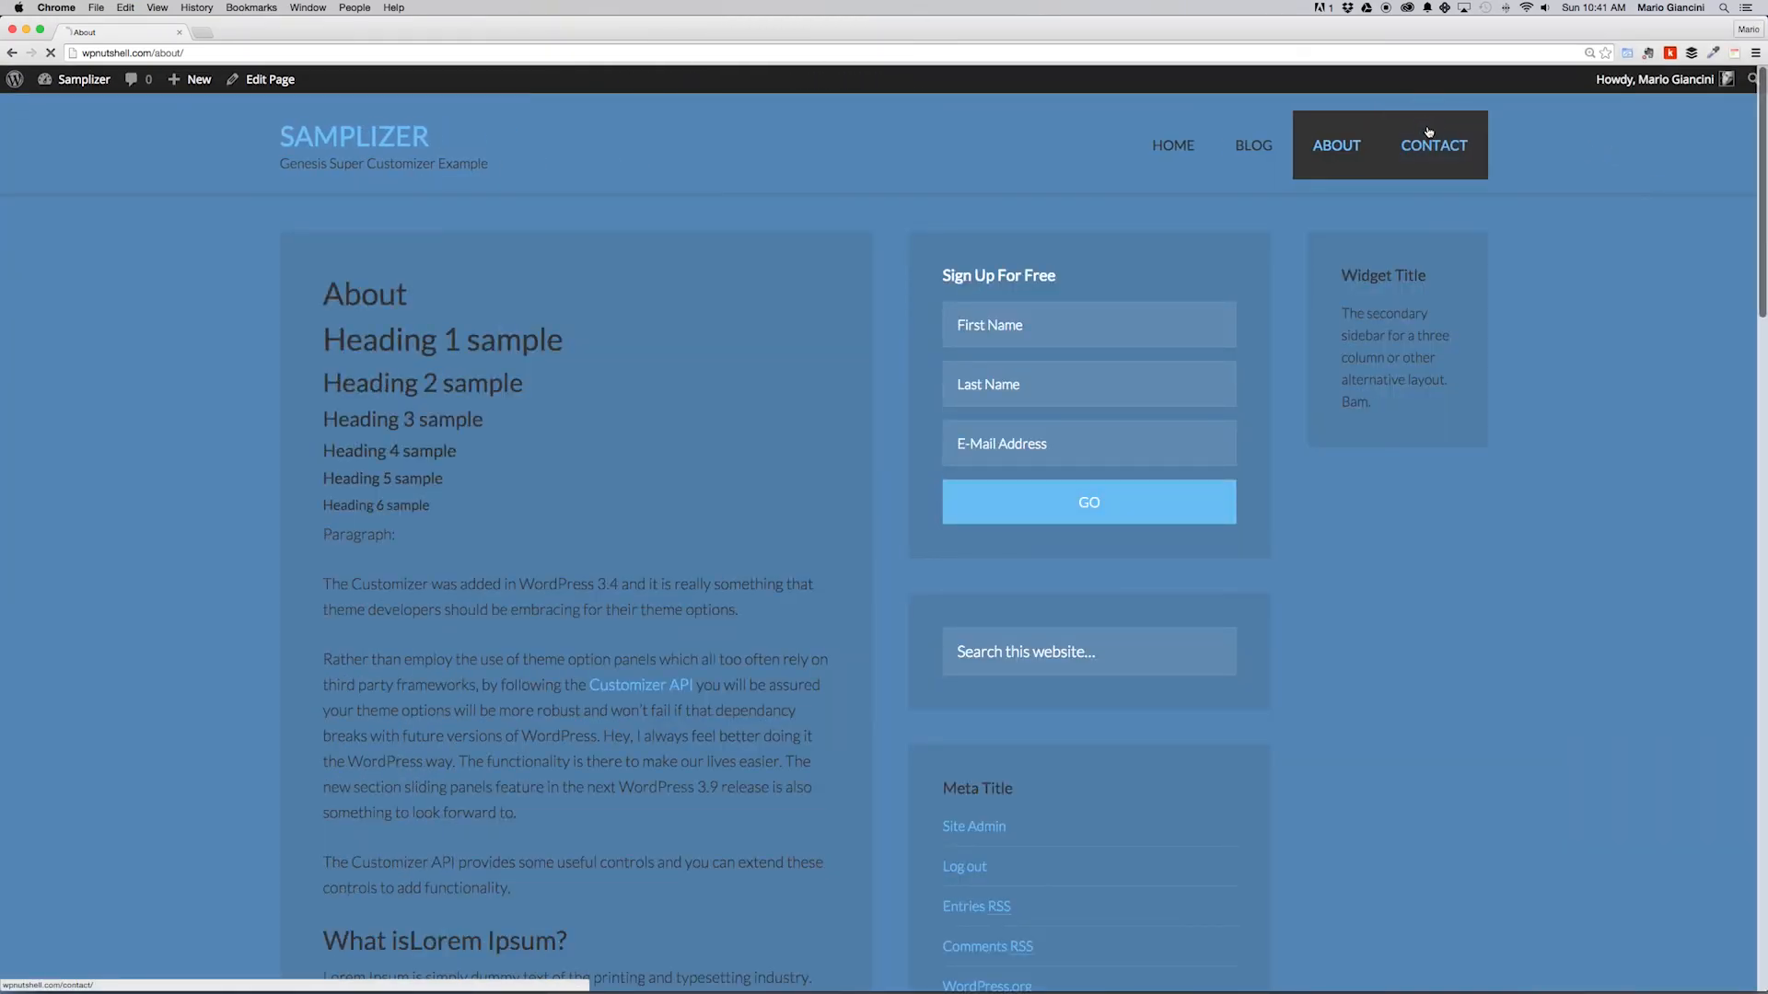
{"action": "scroll", "coordinate": [1511, 557], "scroll_direction": "down", "scroll_amount": 10}
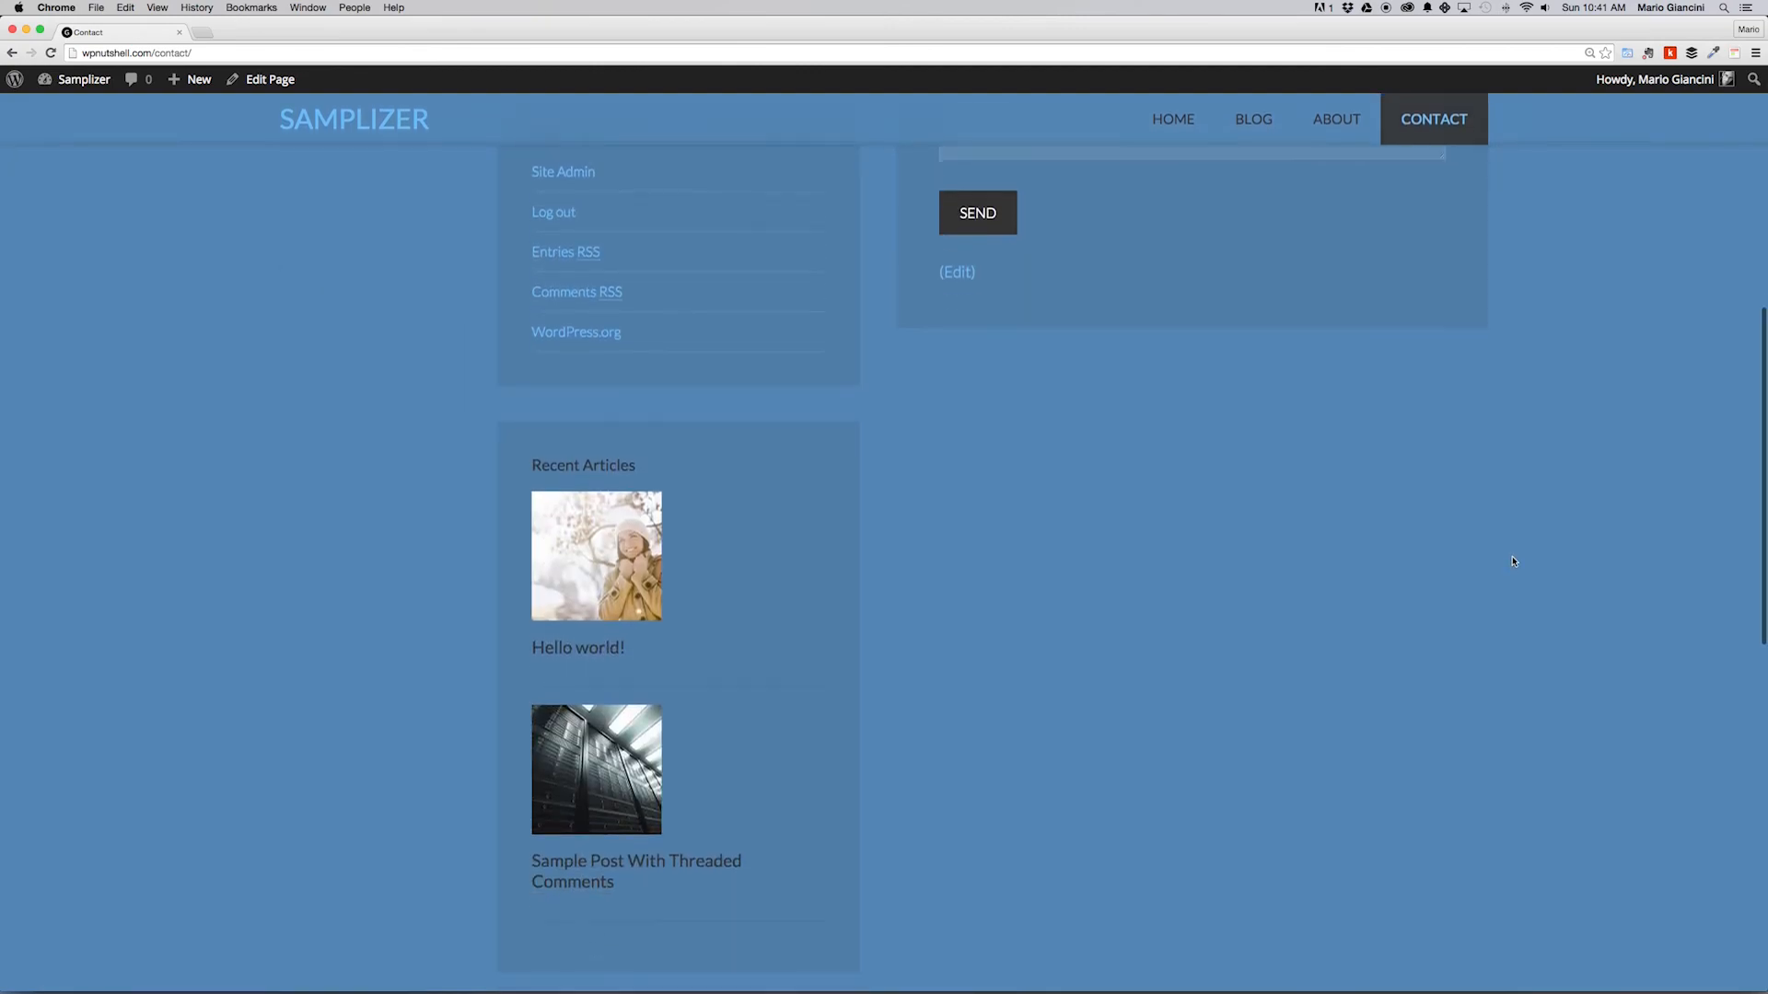
{"action": "scroll", "coordinate": [1511, 558], "scroll_direction": "up", "scroll_amount": 10}
{"action": "left_click", "coordinate": [1075, 331]}
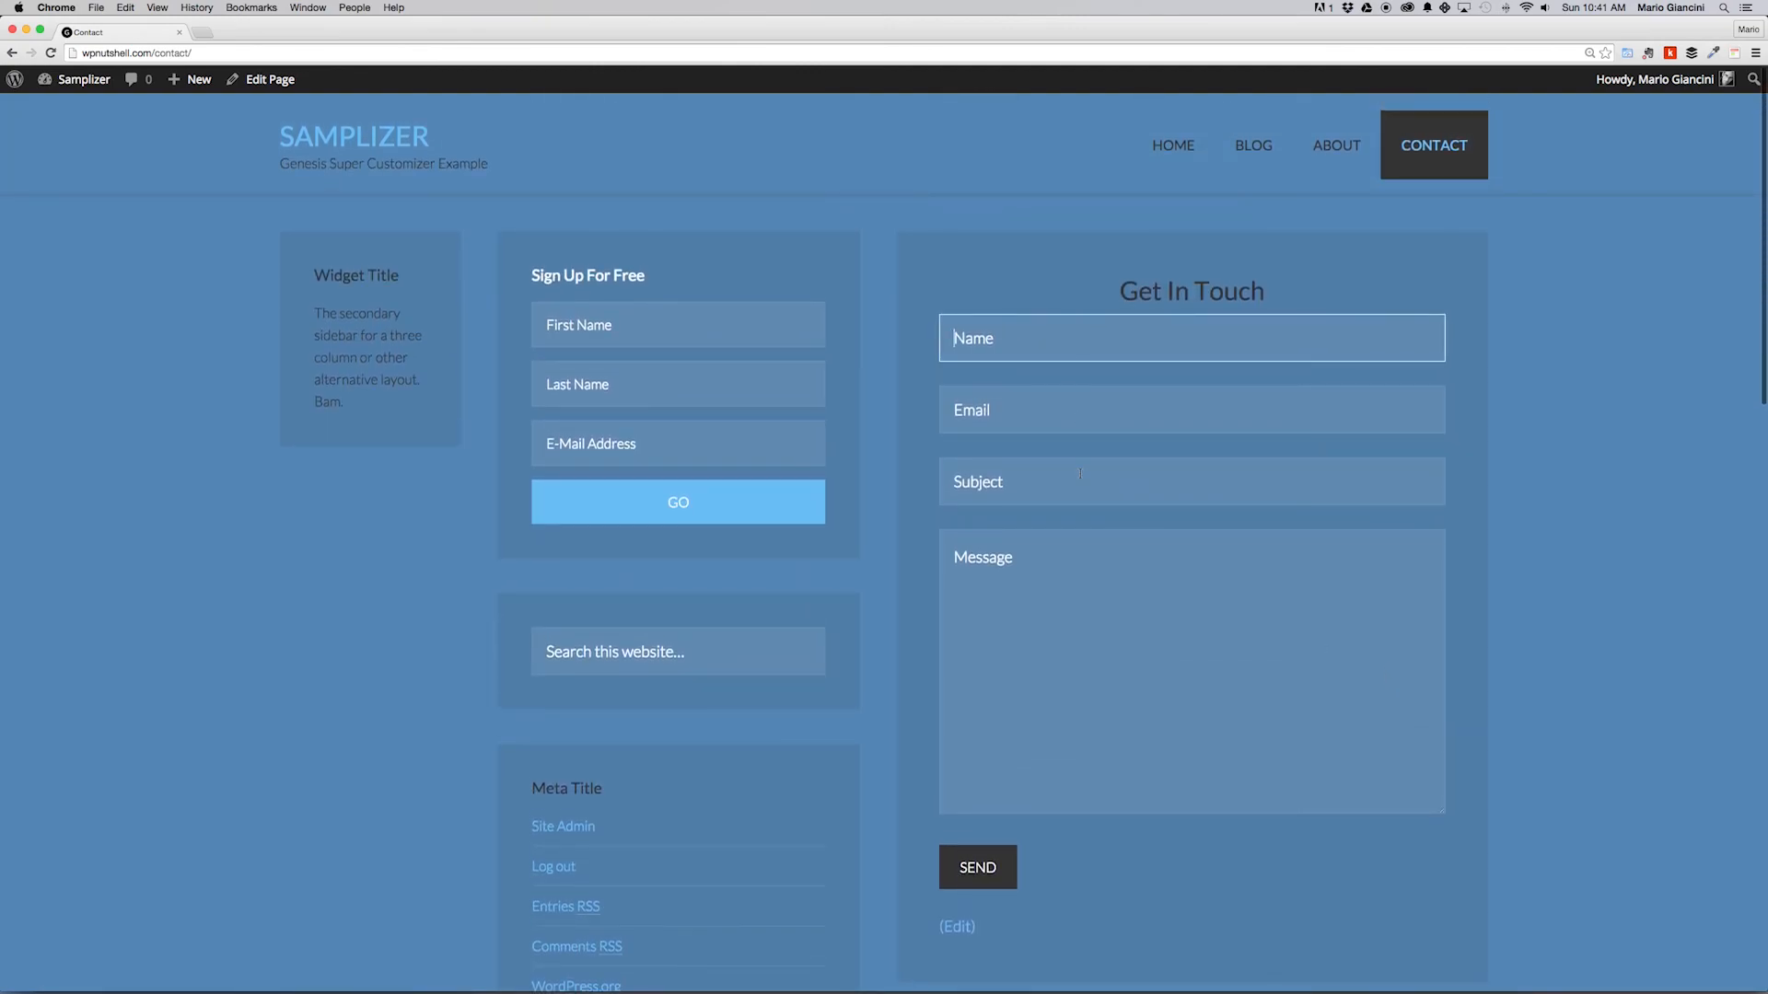